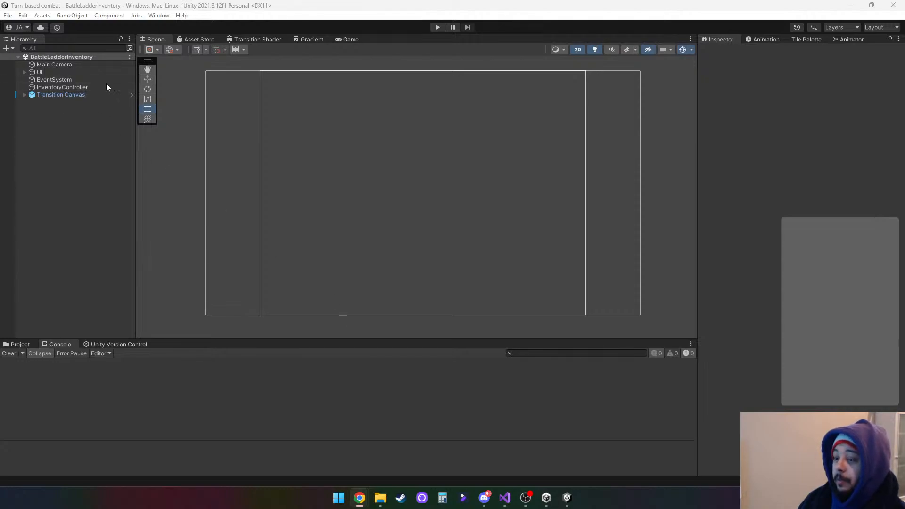
# Select the UI canvas in the hierarchy and show the project's asset browser.
pyautogui.click(55, 72)
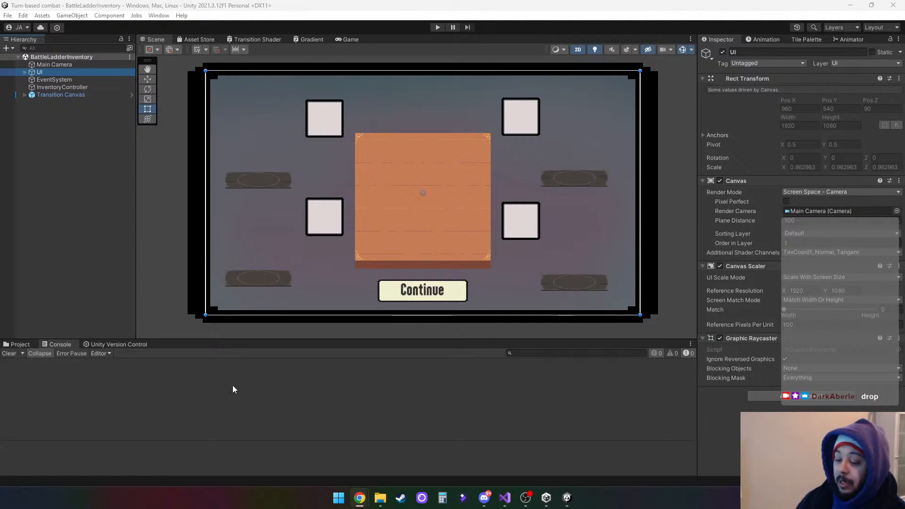
pyautogui.click(21, 344)
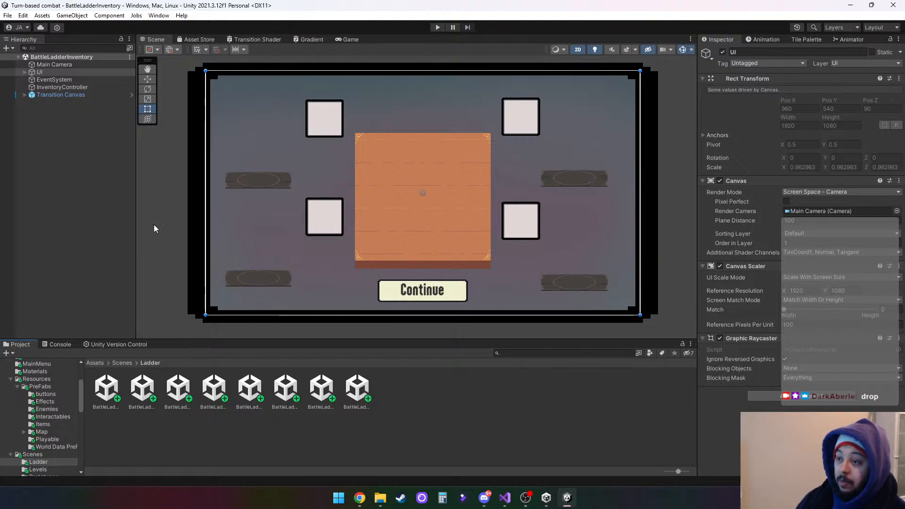
pyautogui.click(158, 15)
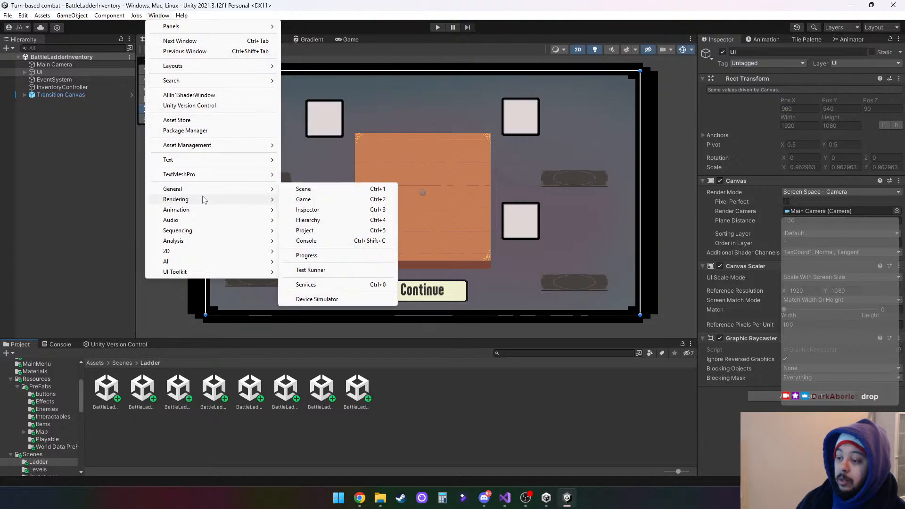
pyautogui.moveTo(204, 199)
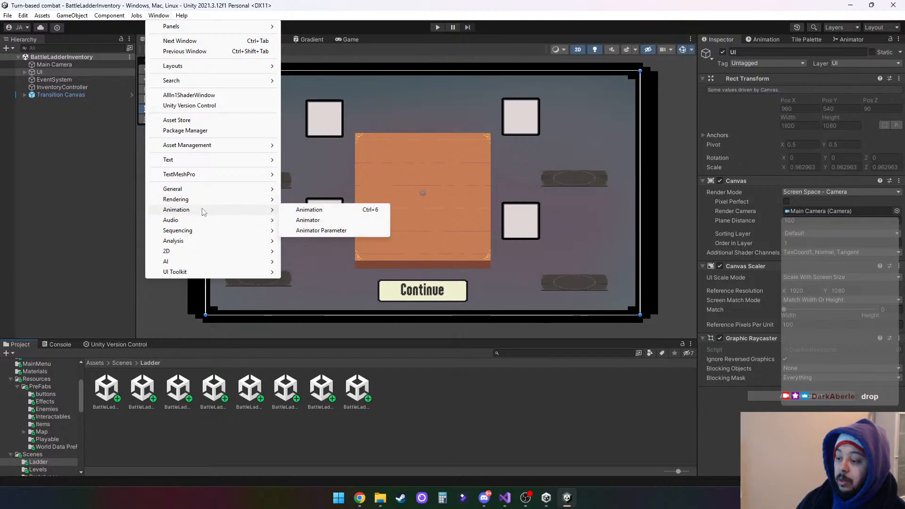
pyautogui.moveTo(210, 234)
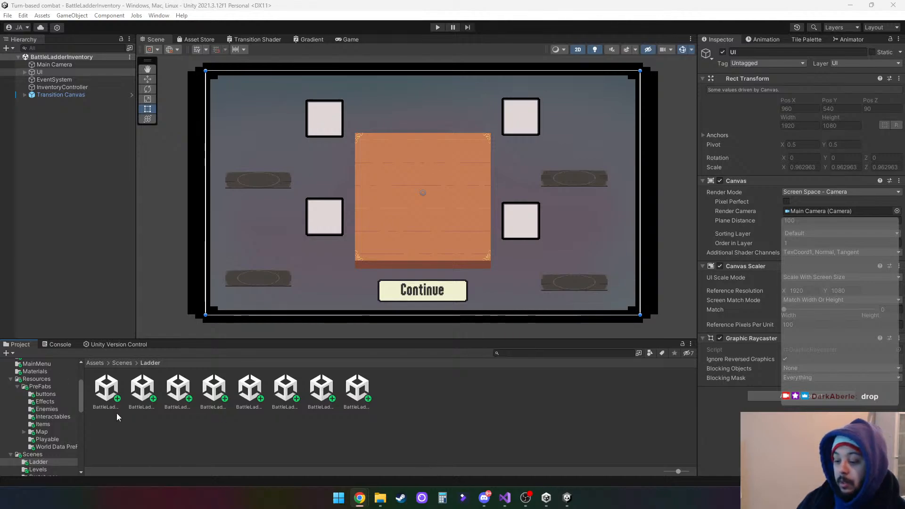
# Open the Shaders folder in the project's assets.
pyautogui.scroll(-6, 47, 442)
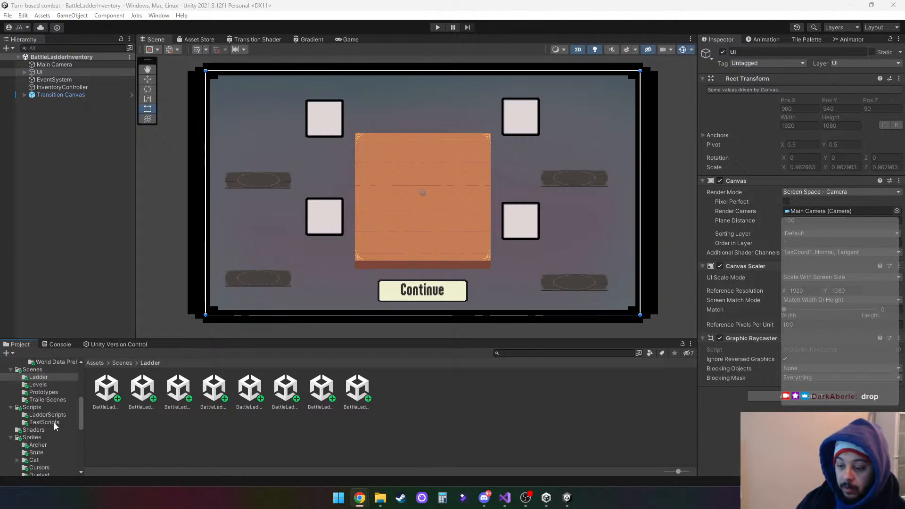
pyautogui.click(35, 430)
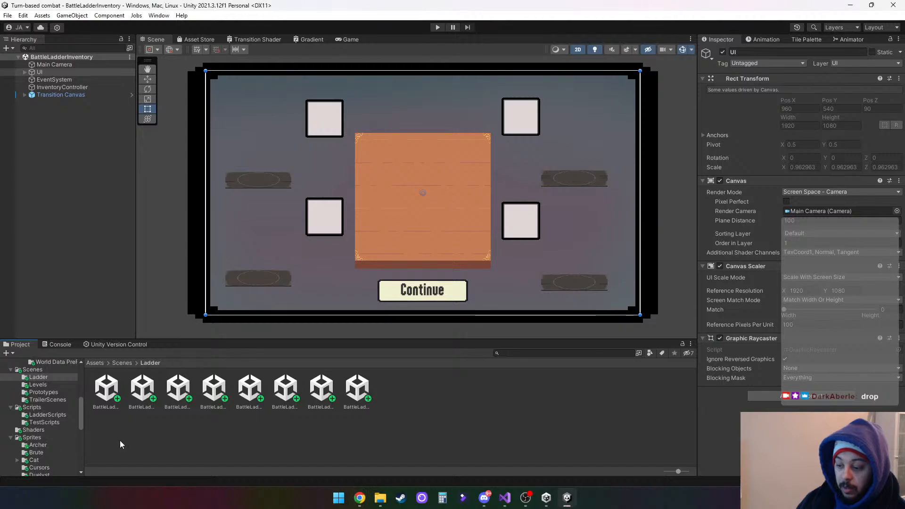
# Create a Standard Surface Shader in the Shaders folder and return to Unity from the code editor.
pyautogui.rightClick(342, 395)
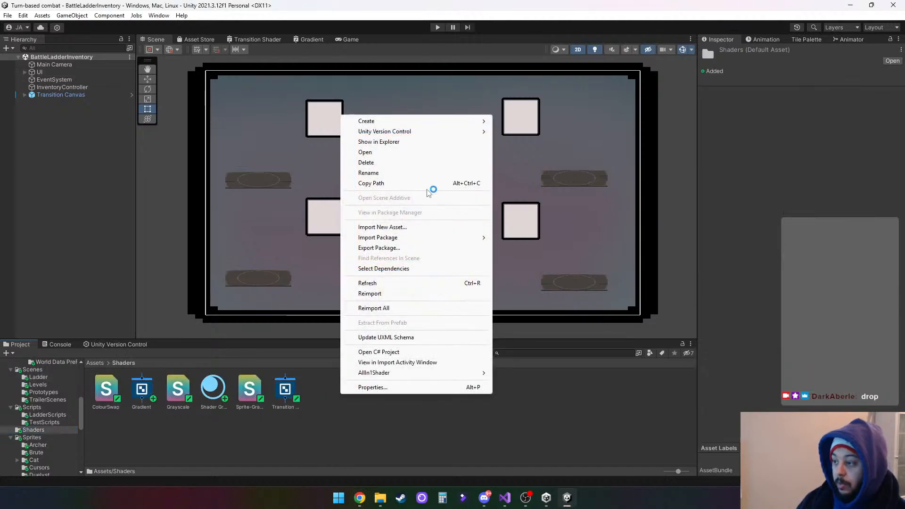
pyautogui.moveTo(435, 125)
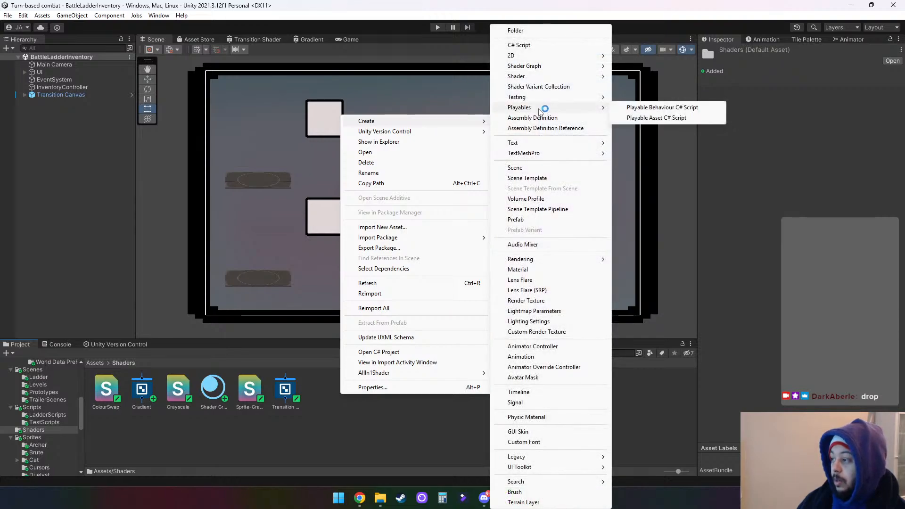
pyautogui.moveTo(549, 78)
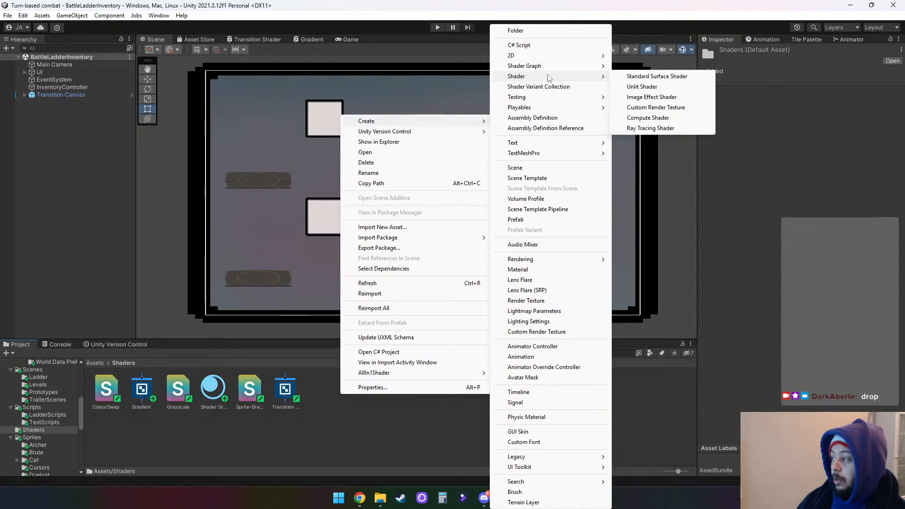
pyautogui.click(650, 77)
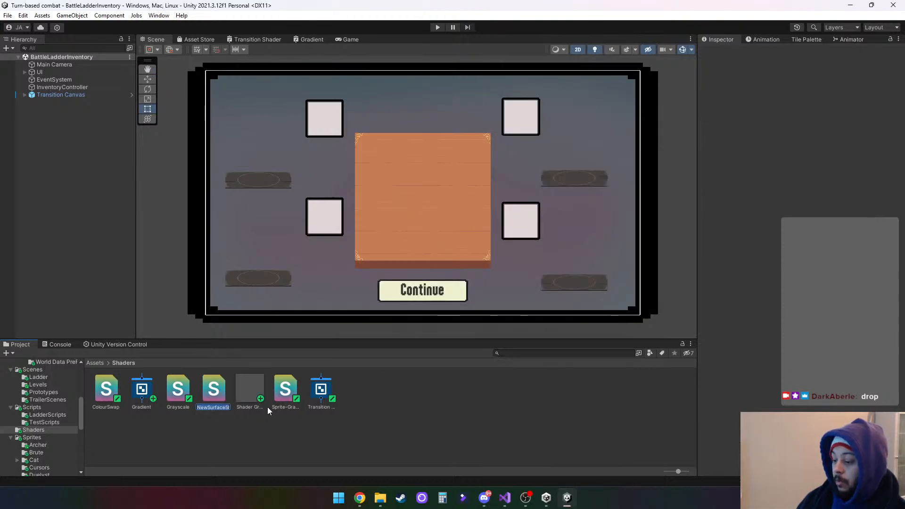
pyautogui.doubleClick(216, 407)
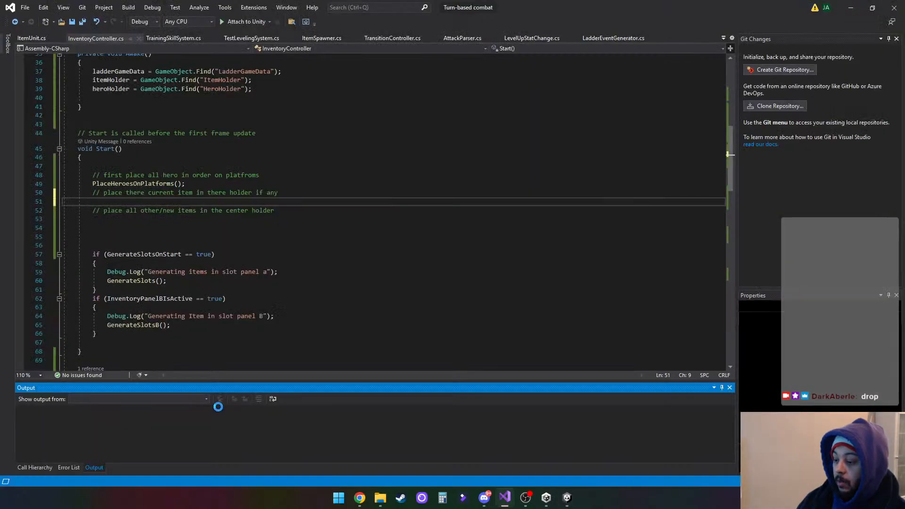
pyautogui.click(850, 8)
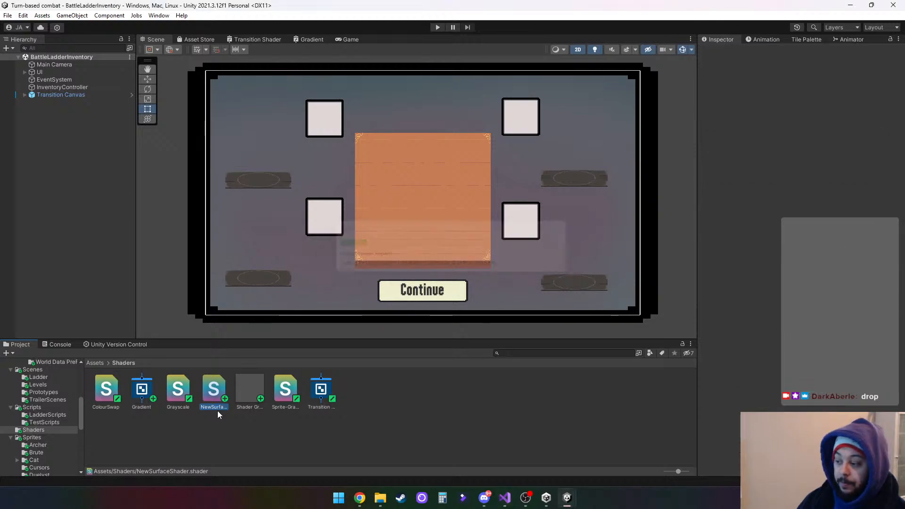
# Rename the new surface shader to ColourChanger and return to Unity from the code editor.
pyautogui.click(215, 406)
pyautogui.write('Colo')
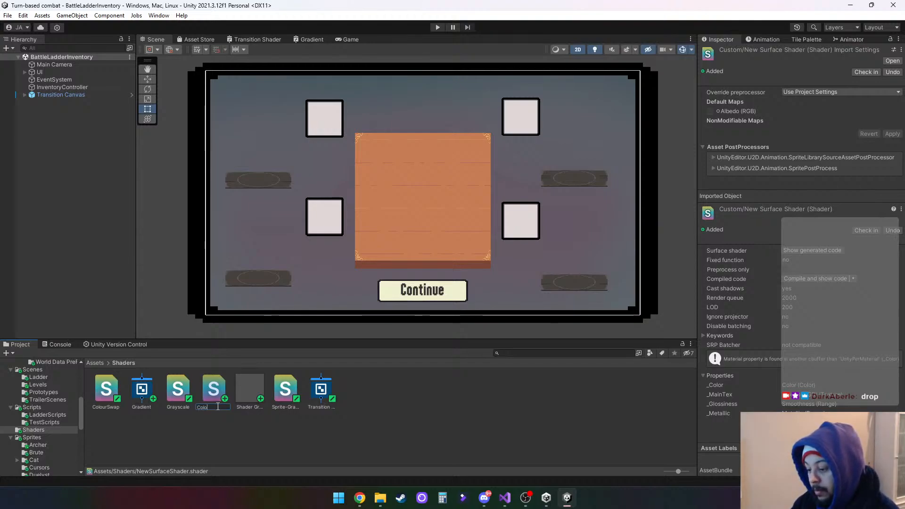
pyautogui.write('urChanger')
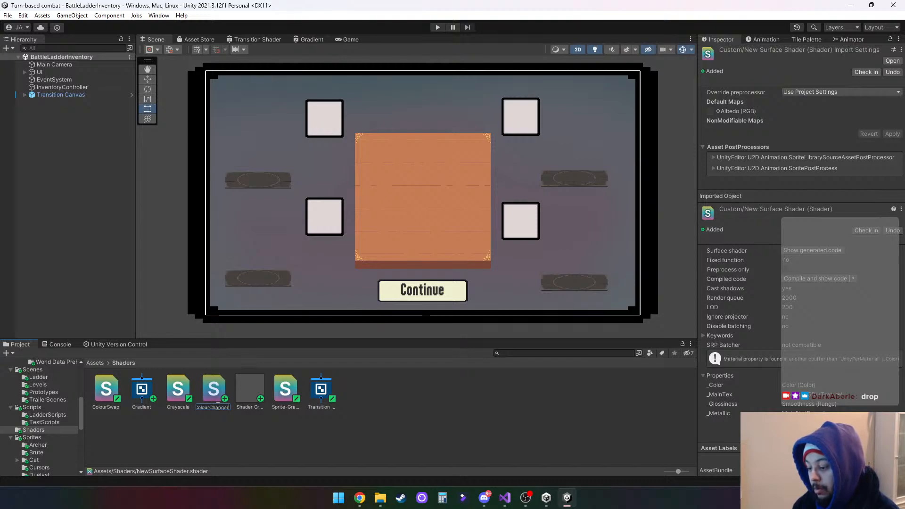
pyautogui.press('Return')
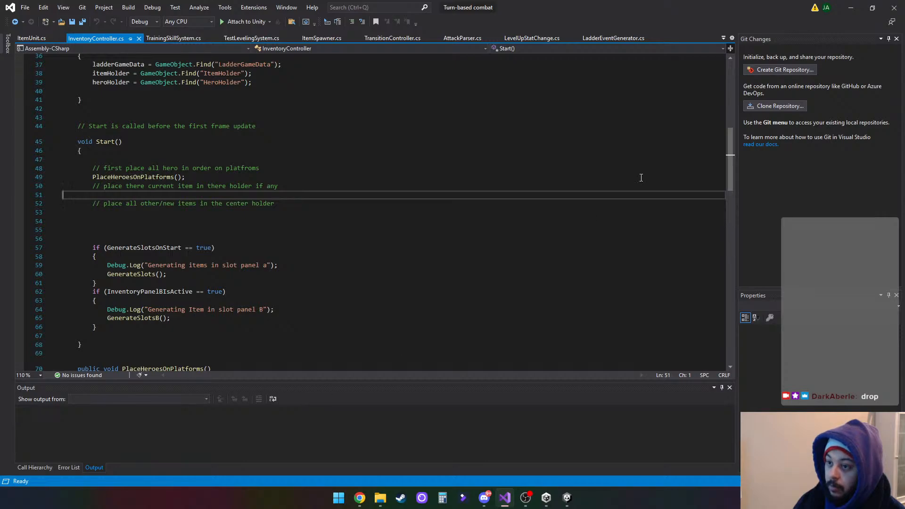
pyautogui.click(850, 8)
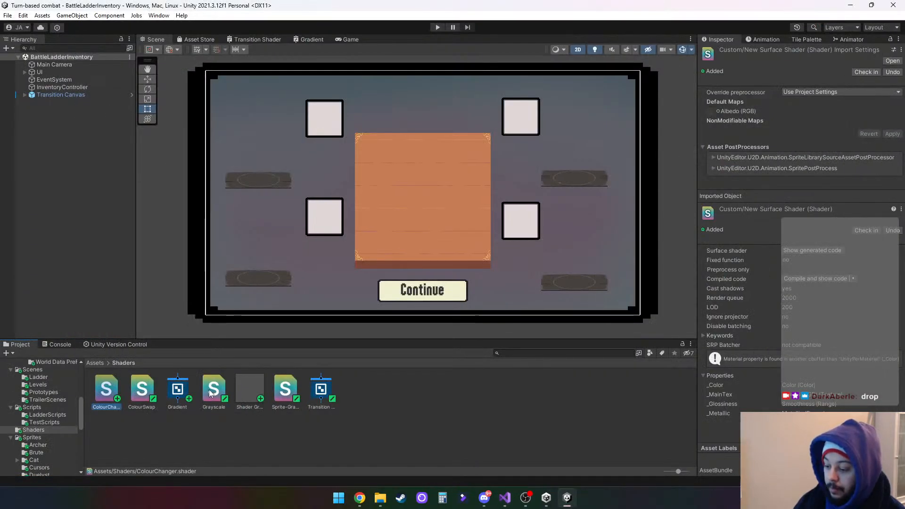
# Open the ColourChanger shader's source code in Visual Studio to view it and return to Unity.
pyautogui.rightClick(107, 393)
pyautogui.press('Escape')
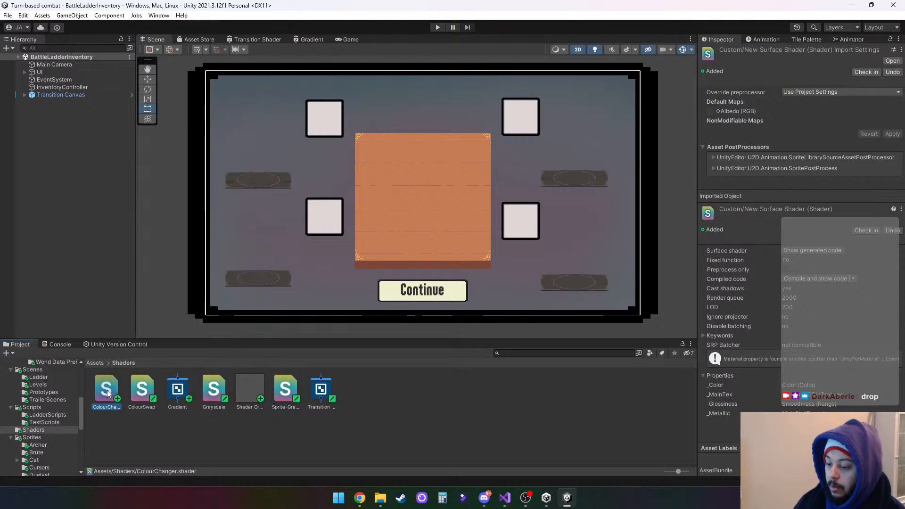
pyautogui.doubleClick(108, 394)
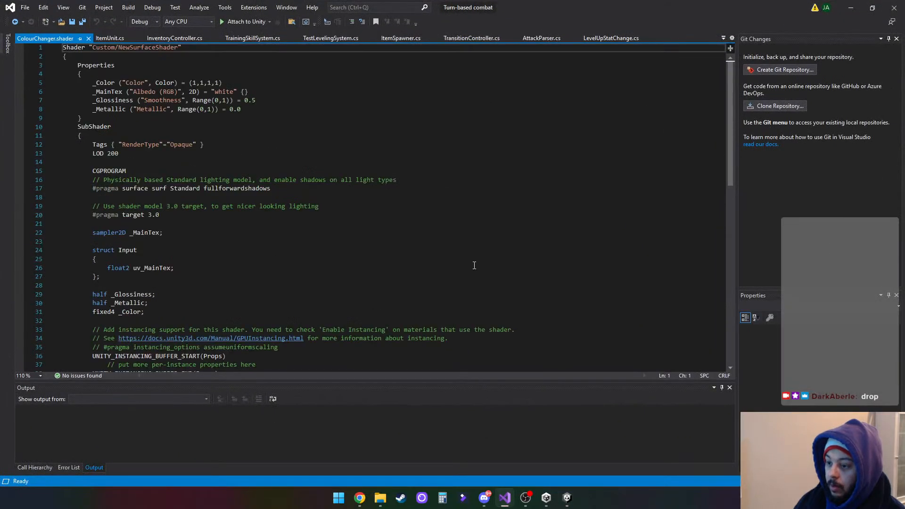
pyautogui.click(851, 8)
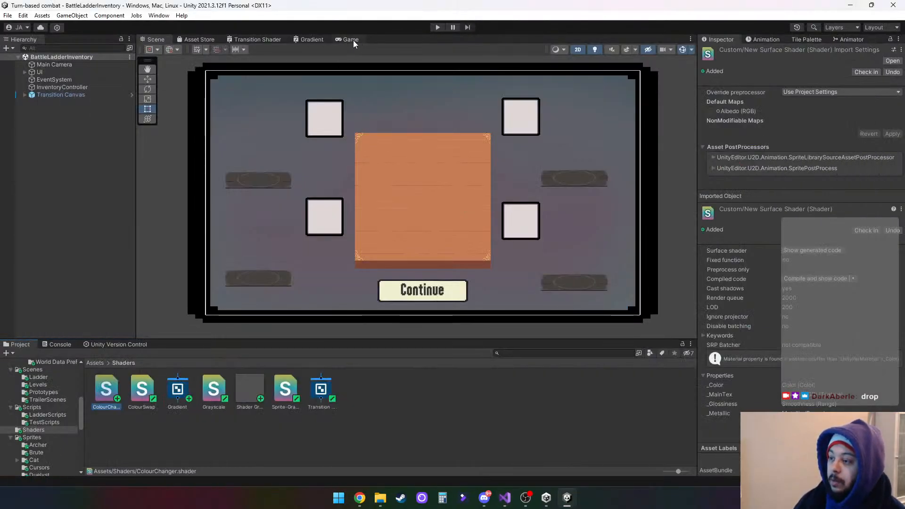
# Show the Transition Shader graph and examine its overall node layout.
pyautogui.click(261, 38)
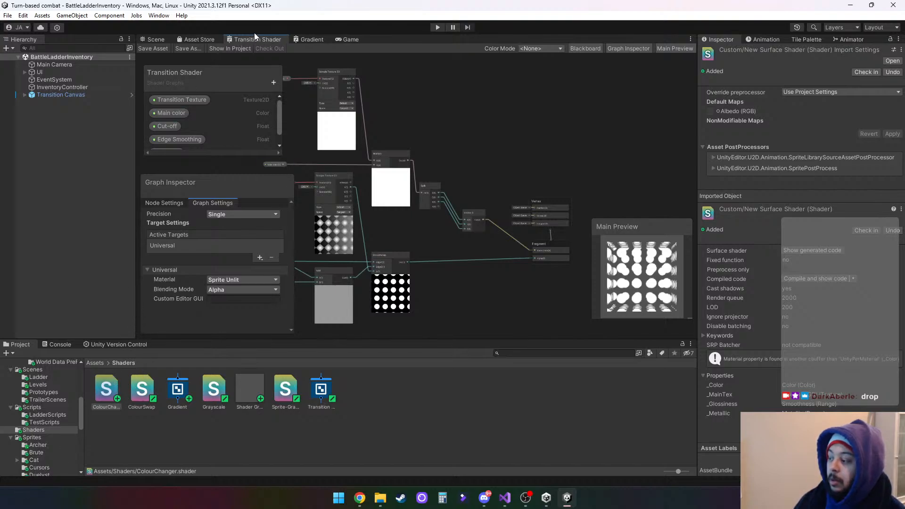
pyautogui.scroll(-2, 463, 182)
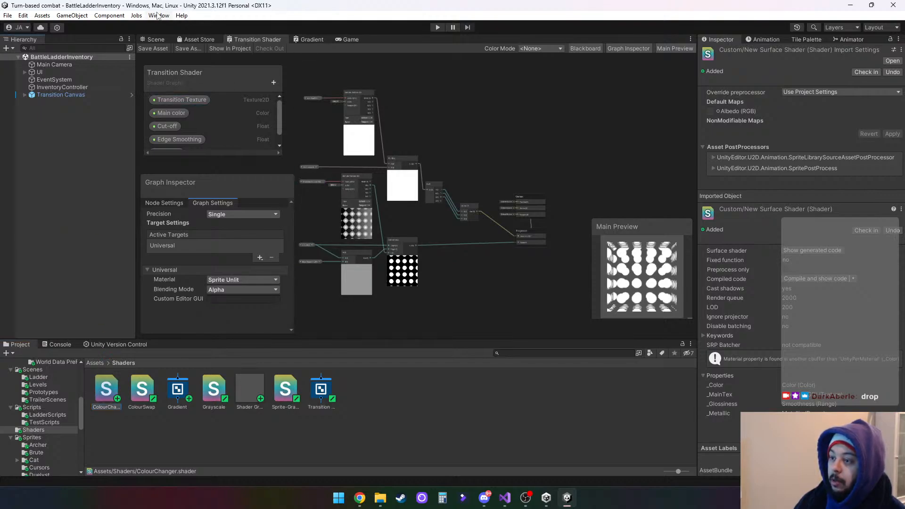
pyautogui.rightClick(106, 383)
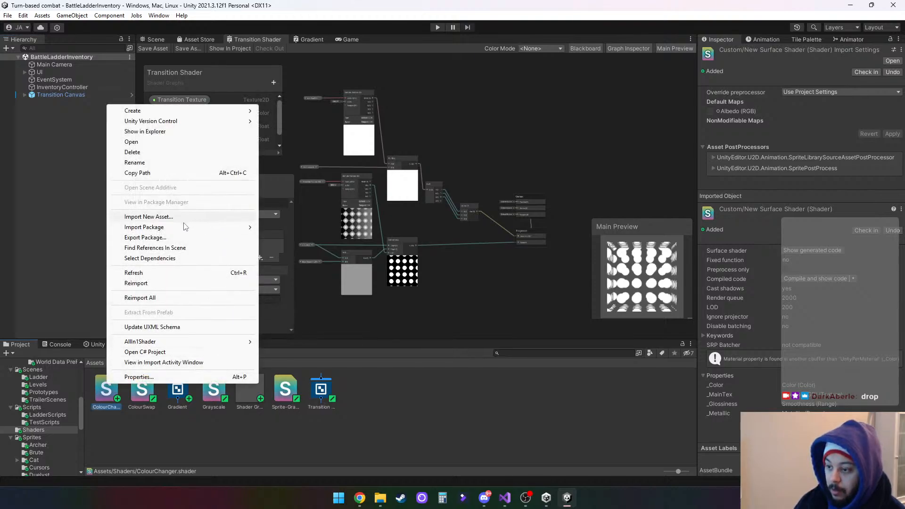
pyautogui.moveTo(217, 127)
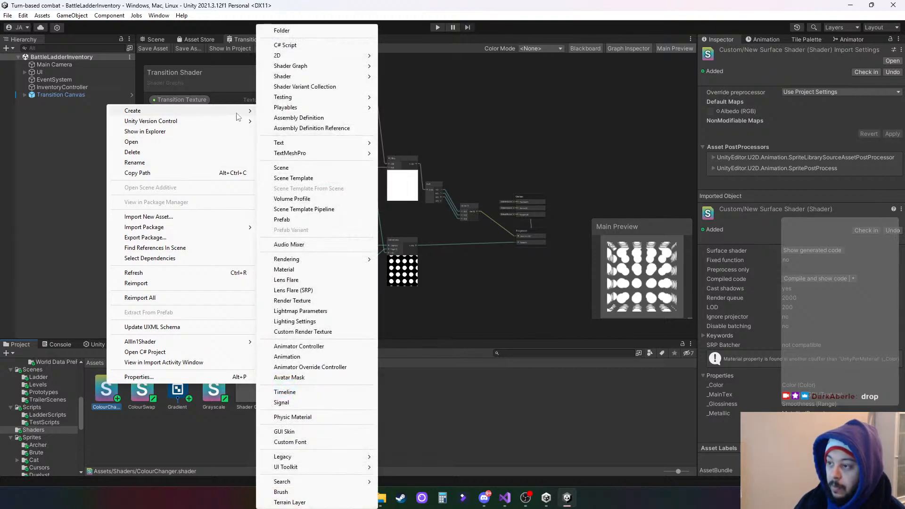
pyautogui.click(74, 152)
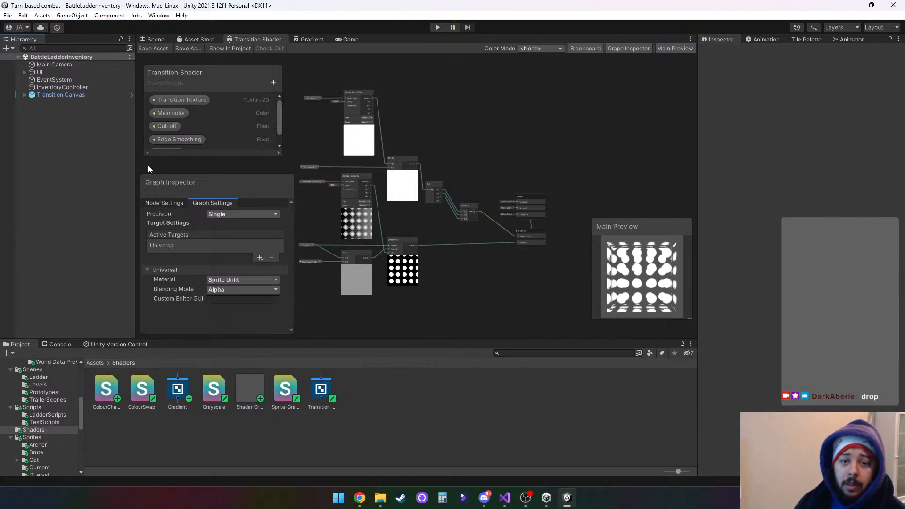
# Open the ColourChanger shader from its import settings to check its code and return to Unity.
pyautogui.click(103, 386)
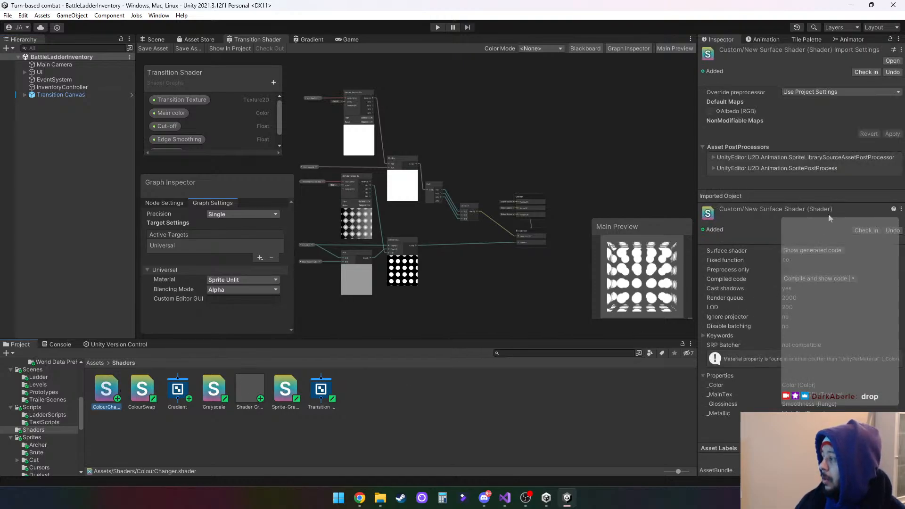
pyautogui.click(890, 62)
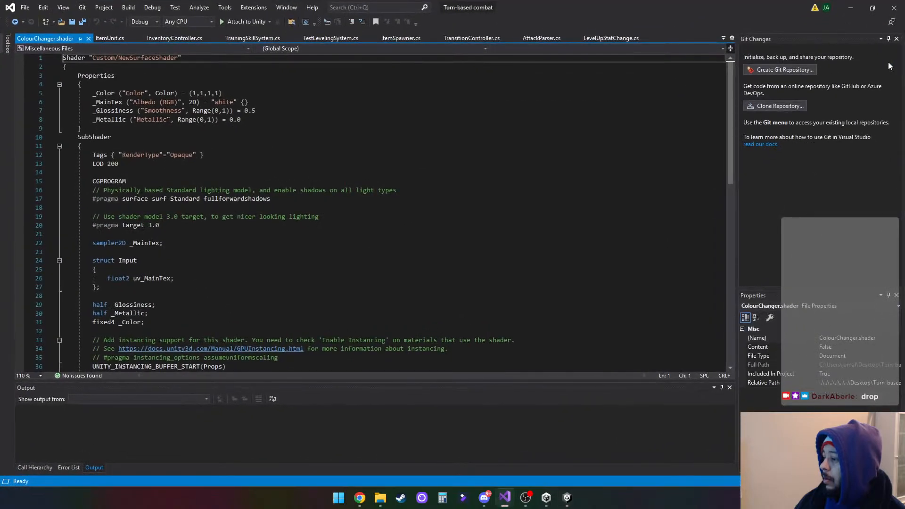
pyautogui.click(854, 7)
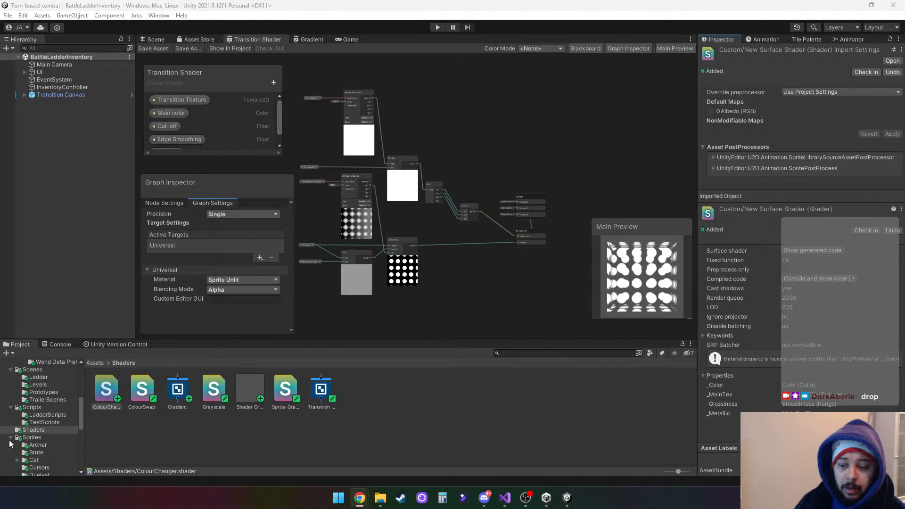
# Compare the Gradient shader's import settings with ColourChanger's and delete the ColourChanger shader from the Shaders folder.
pyautogui.click(182, 389)
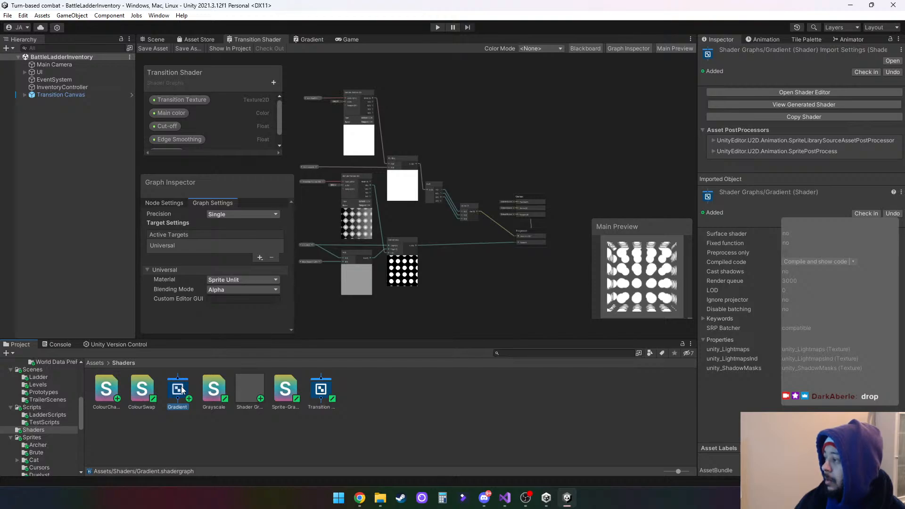
pyautogui.click(112, 397)
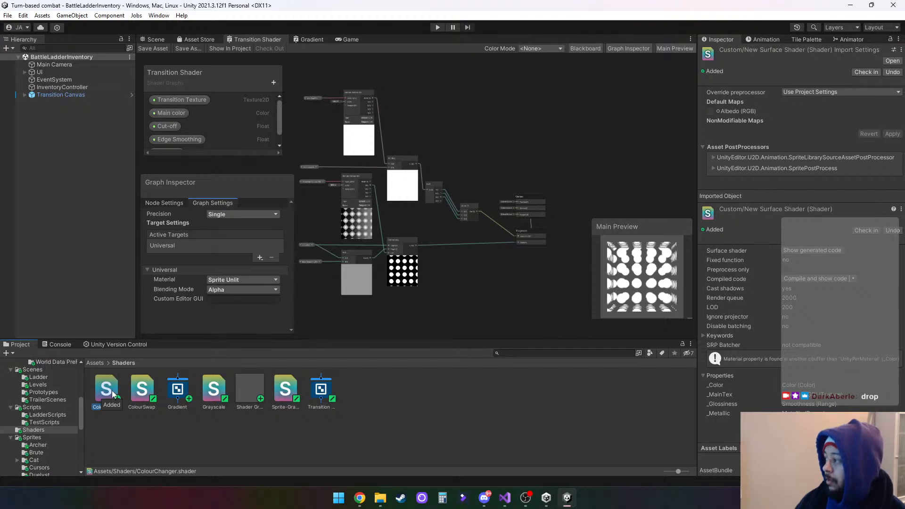
pyautogui.rightClick(111, 391)
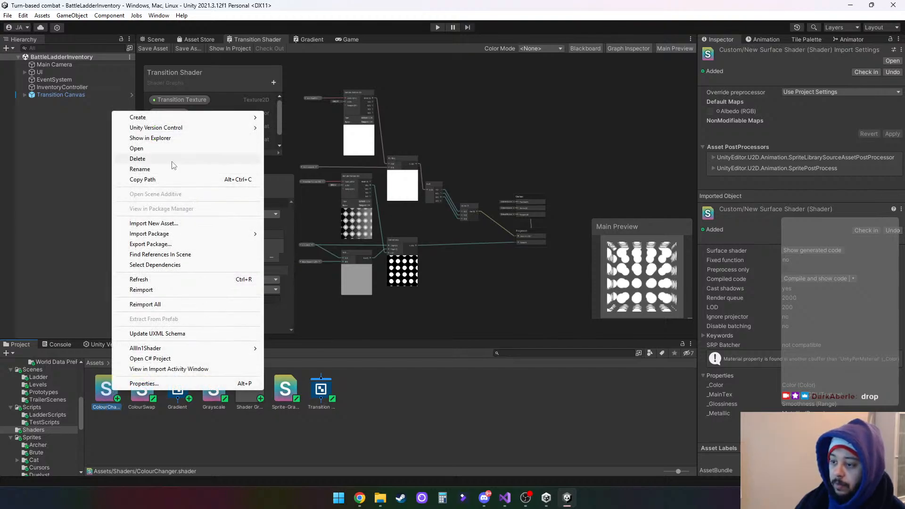
pyautogui.click(142, 159)
pyautogui.click(479, 264)
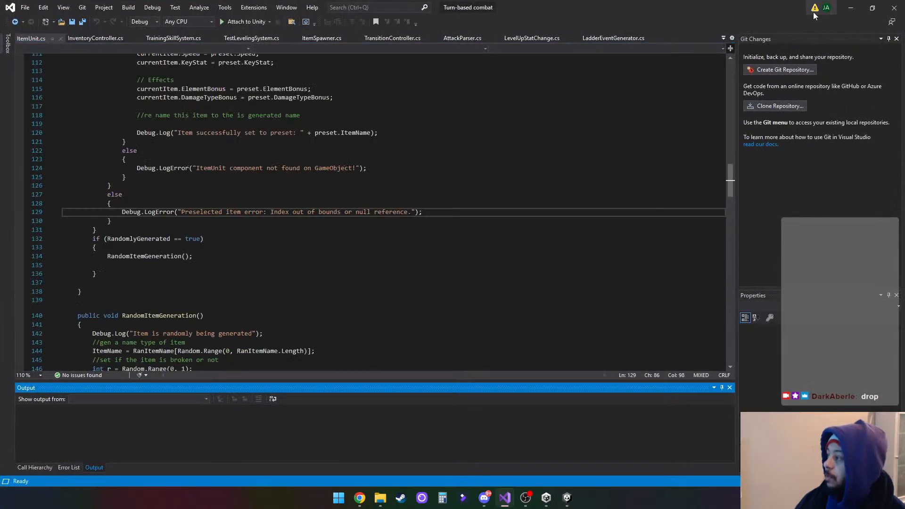
pyautogui.click(851, 8)
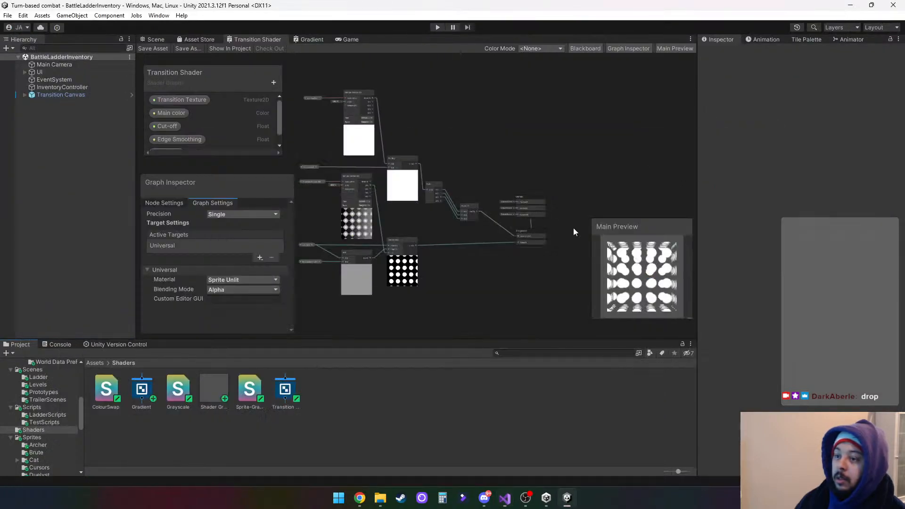
# Create a URP Sprite Unlit Shader Graph named ColourChangeUnLit in the Shaders folder and open it for editing.
pyautogui.rightClick(326, 394)
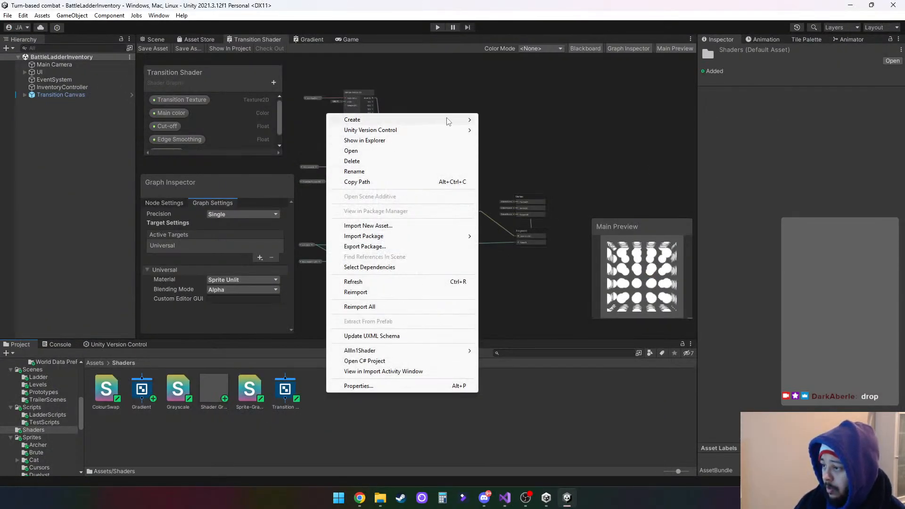
pyautogui.moveTo(448, 121)
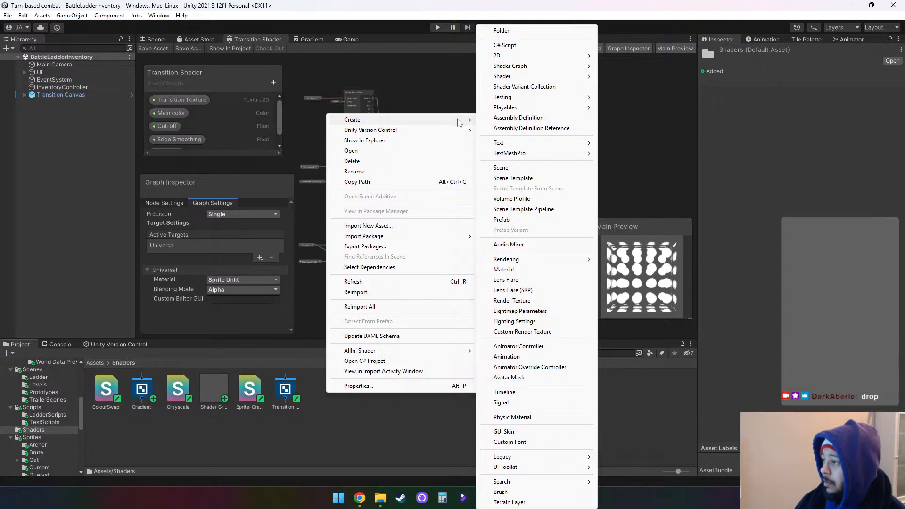
pyautogui.moveTo(524, 67)
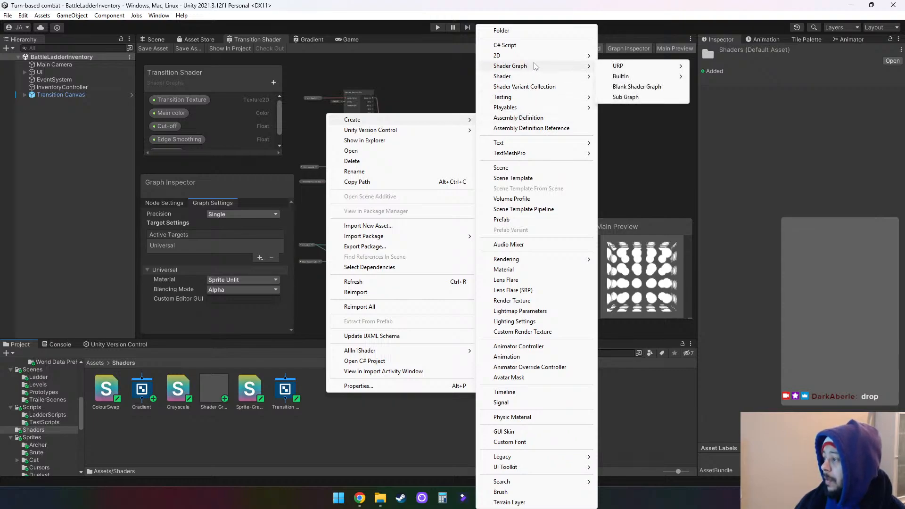
pyautogui.moveTo(635, 72)
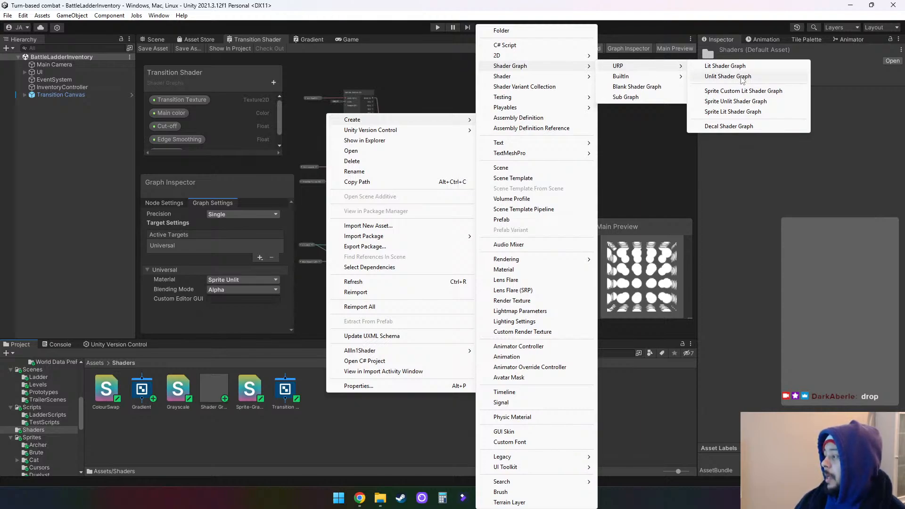
pyautogui.click(728, 101)
pyautogui.write('ColourChange')
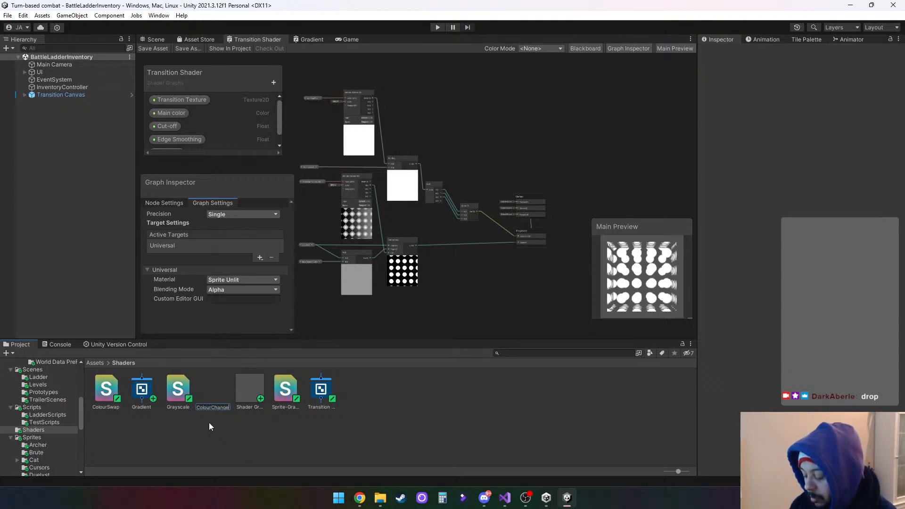
pyautogui.write('UnLit')
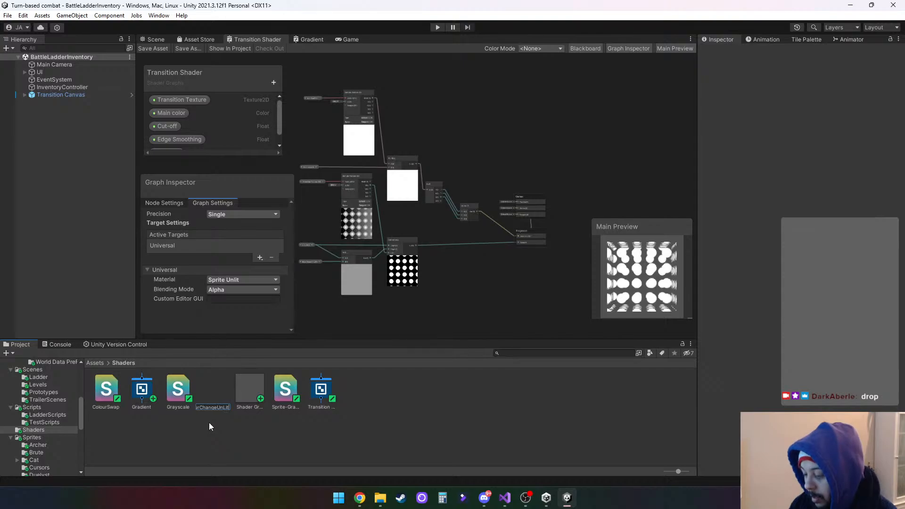
pyautogui.press('Return')
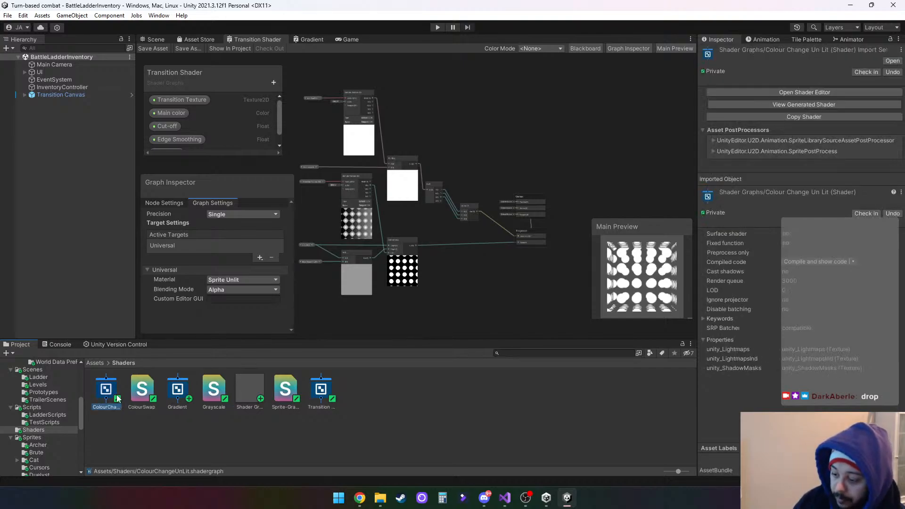
pyautogui.doubleClick(106, 392)
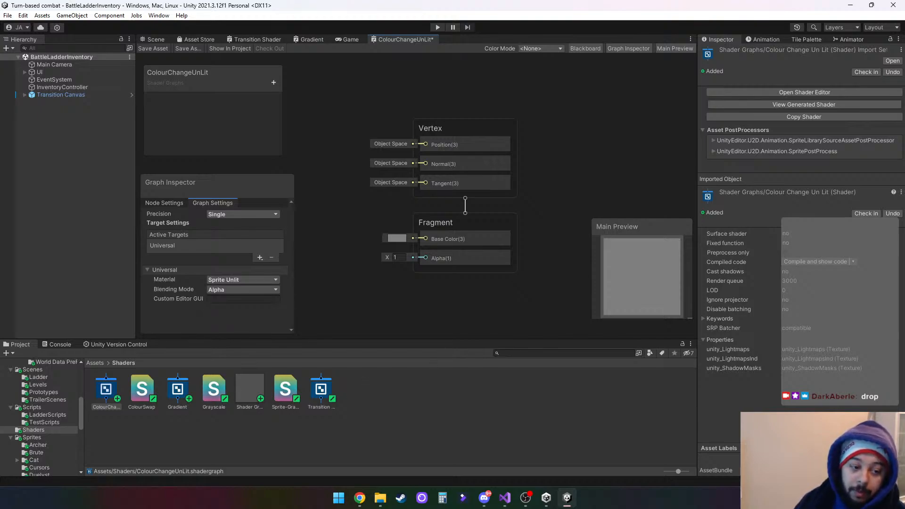
# Add a Texture 2D property named MainTexture to the ColourChangeUnLit graph.
pyautogui.hotkey('alt', 'Tab')
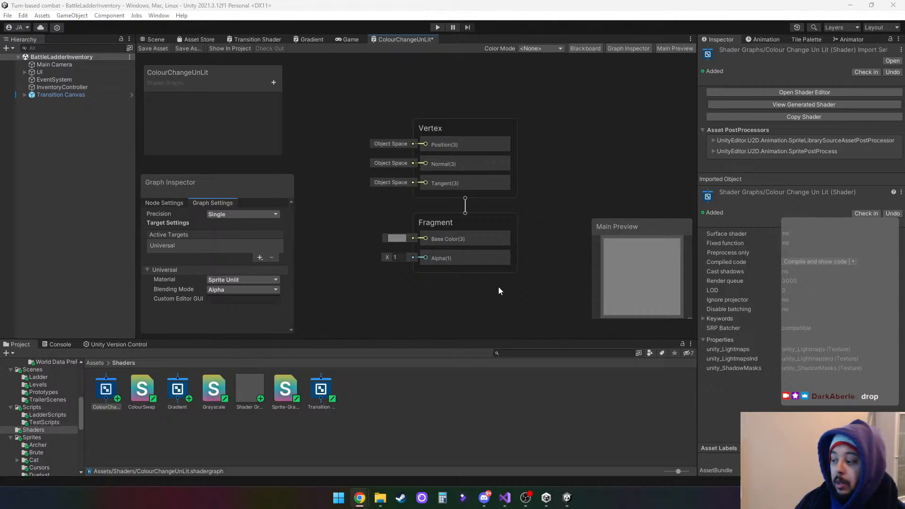
pyautogui.moveTo(528, 290); pyautogui.dragTo(484, 258, button='middle')
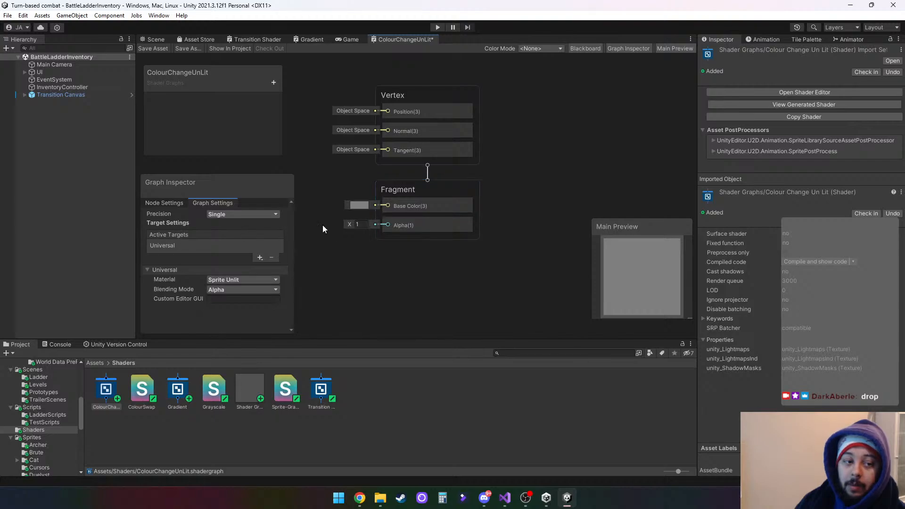
pyautogui.moveTo(321, 169); pyautogui.dragTo(404, 211, button='middle')
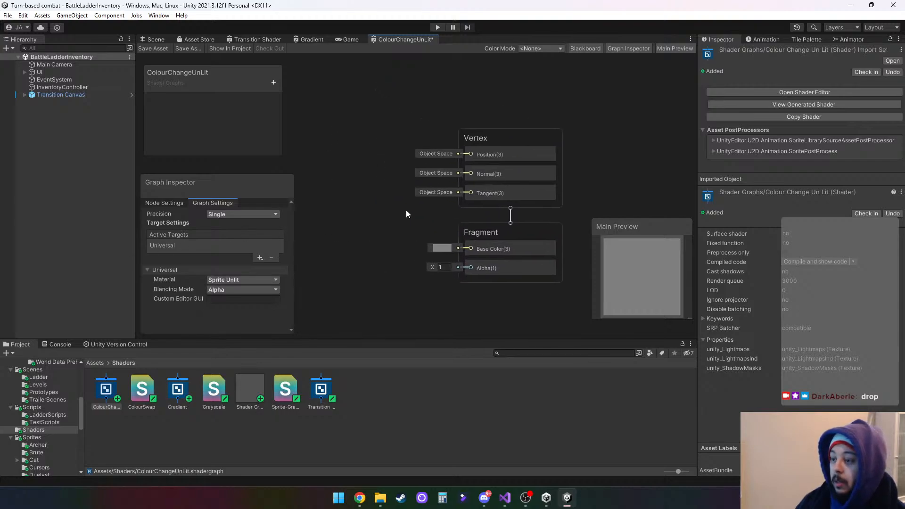
pyautogui.click(273, 83)
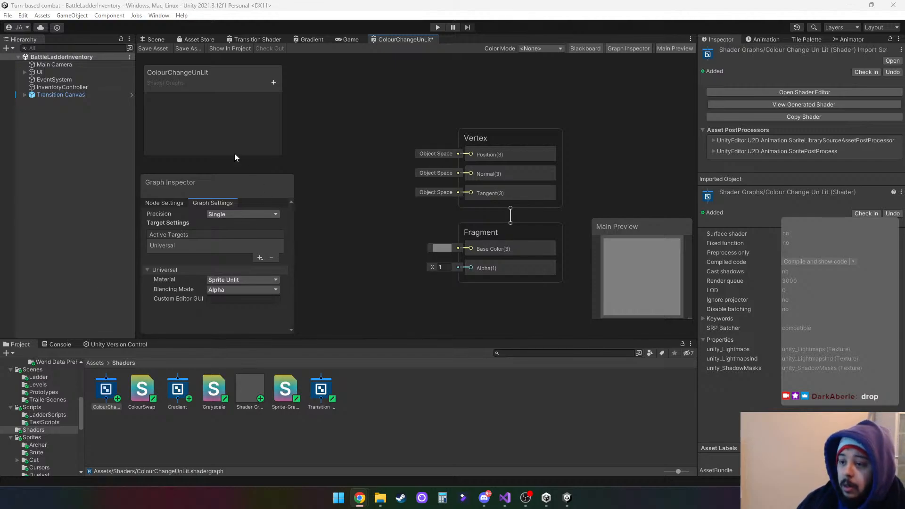
pyautogui.click(273, 83)
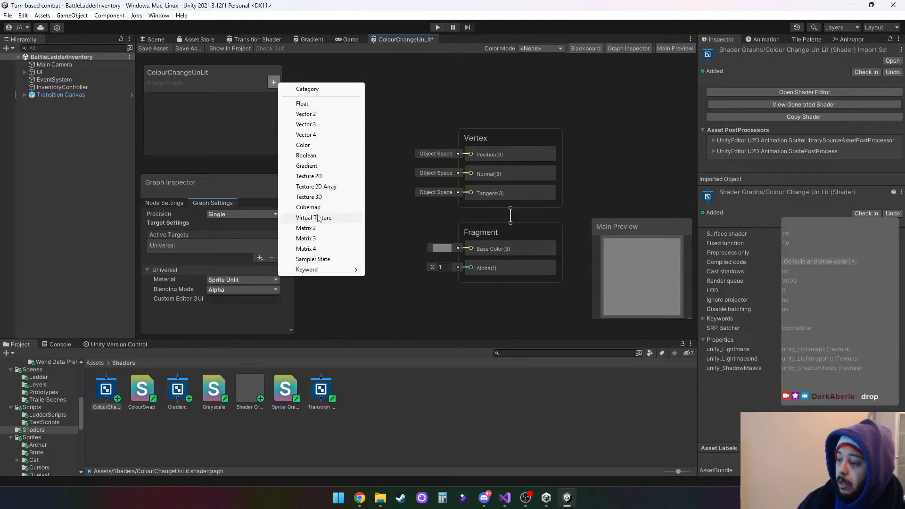
pyautogui.click(308, 177)
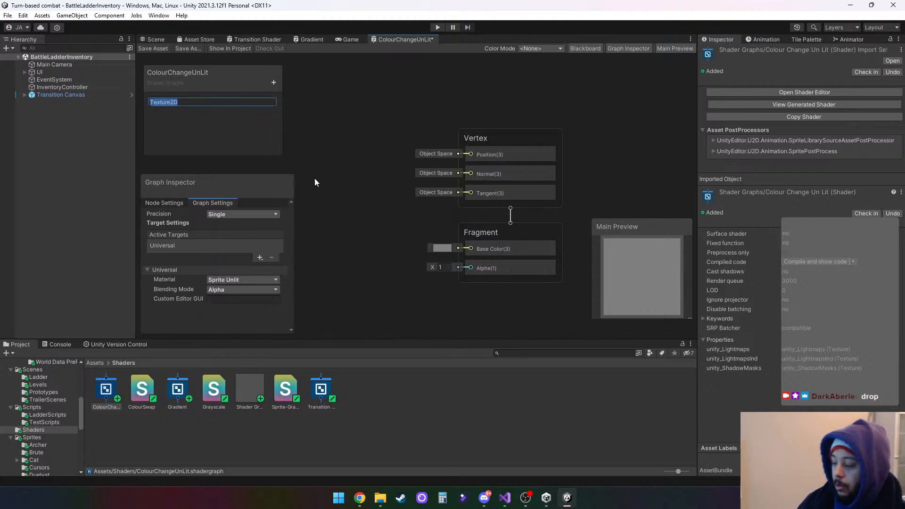
pyautogui.write('Mai')
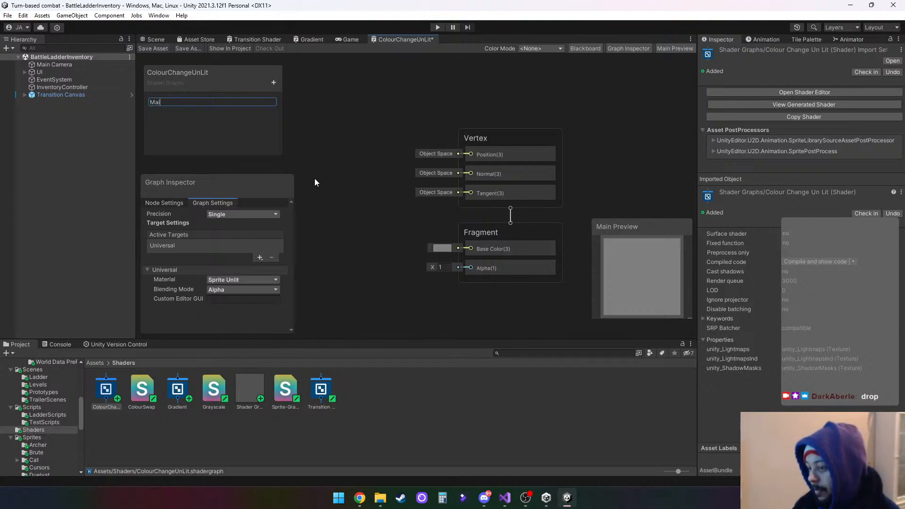
pyautogui.write('nTexture')
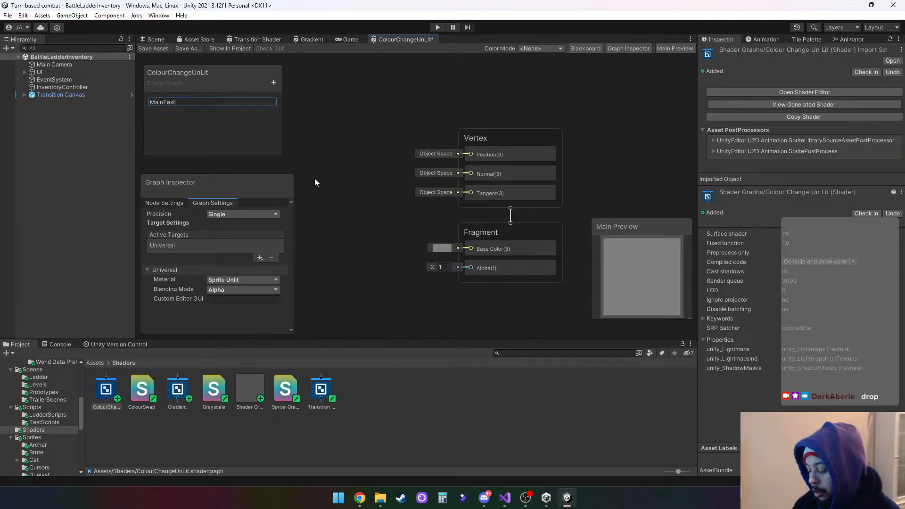
pyautogui.press('Return')
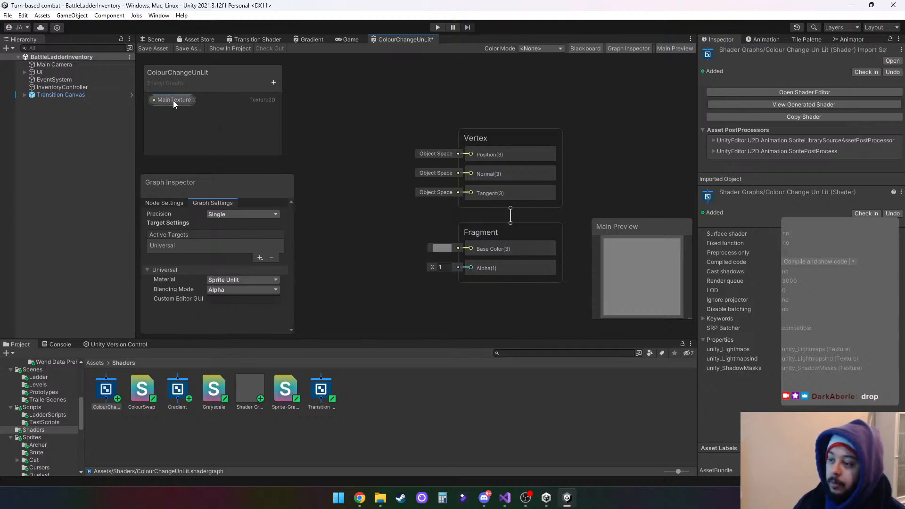
# Place a MainTexture property node in the graph, in the free space before the Vertex block.
pyautogui.moveTo(174, 100); pyautogui.dragTo(364, 118)
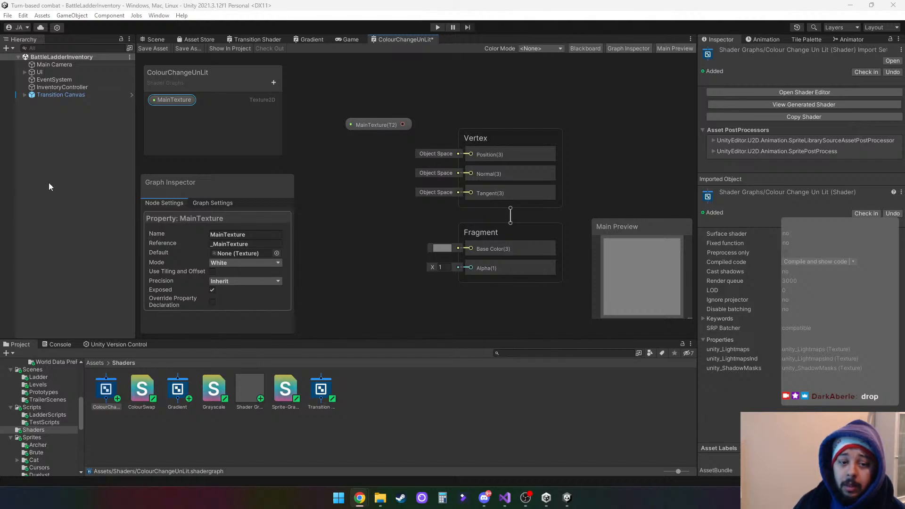
pyautogui.moveTo(381, 125); pyautogui.dragTo(334, 124)
pyautogui.click(394, 120)
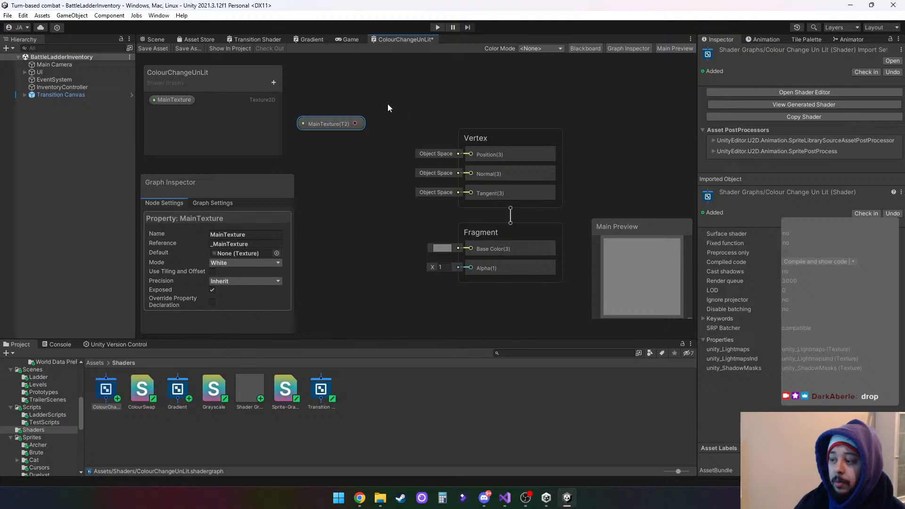
pyautogui.rightClick(340, 158)
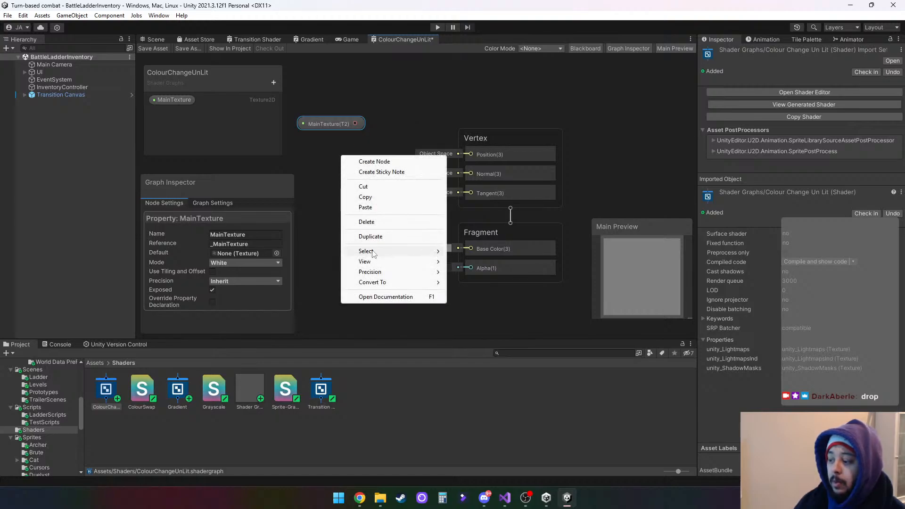
pyautogui.moveTo(373, 253)
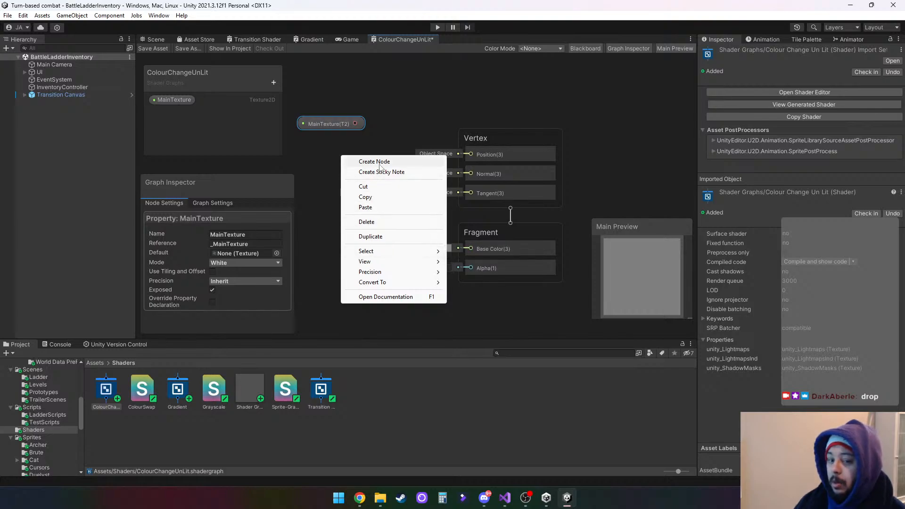
pyautogui.click(320, 159)
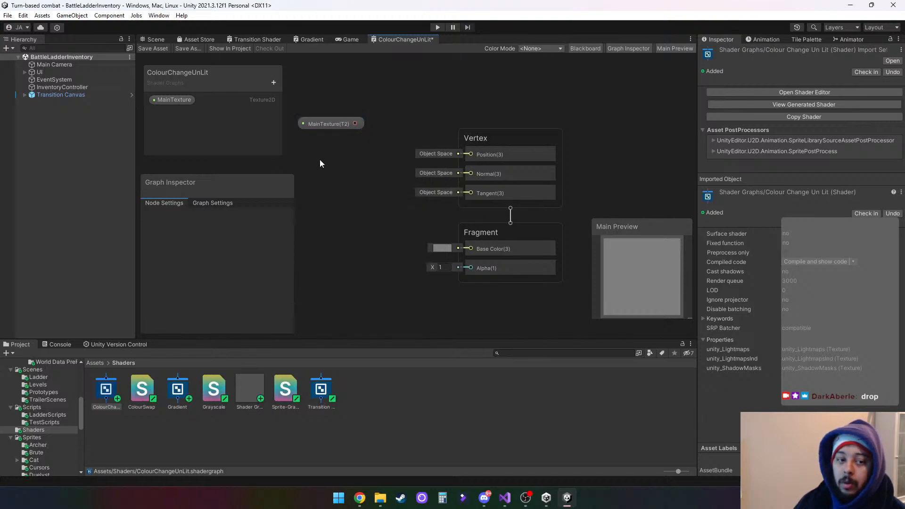
# Assign Brute_SpriteSheet2 from the Sprites/Brute folder as the default texture of the MainTexture property.
pyautogui.click(167, 98)
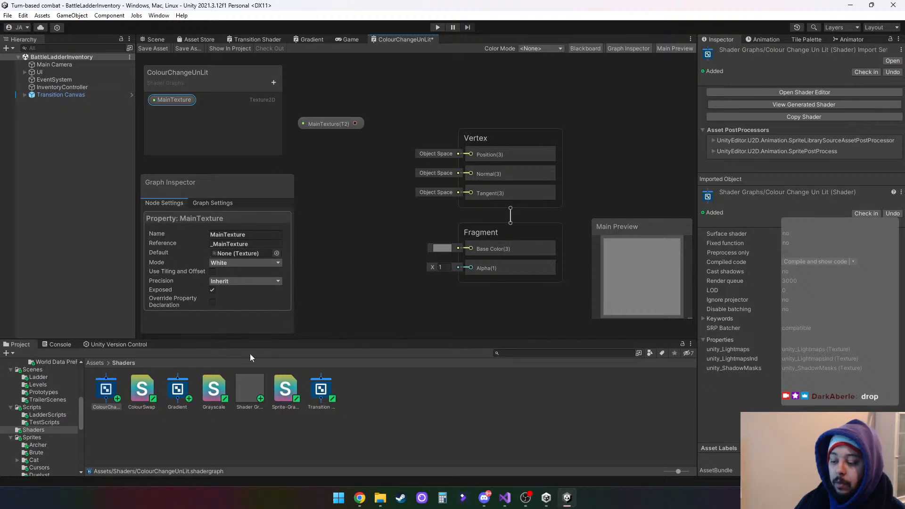
pyautogui.click(38, 452)
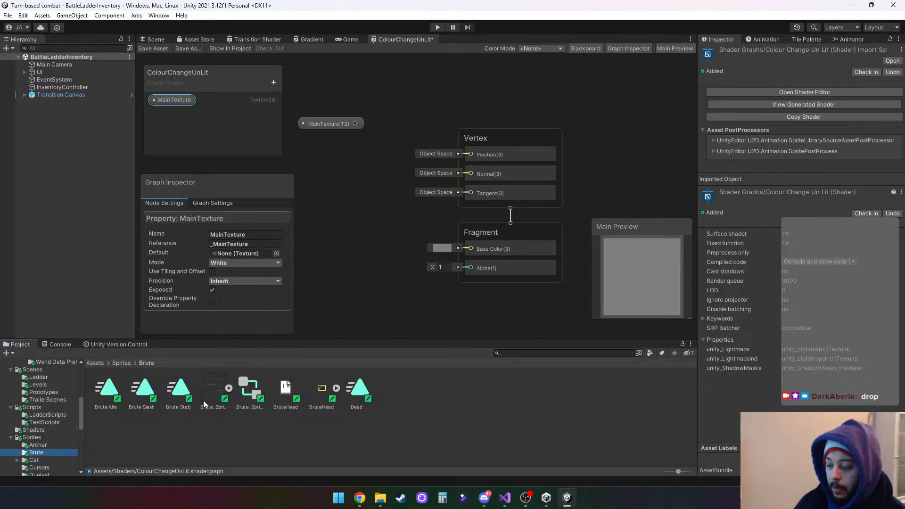
pyautogui.moveTo(203, 402); pyautogui.dragTo(261, 256)
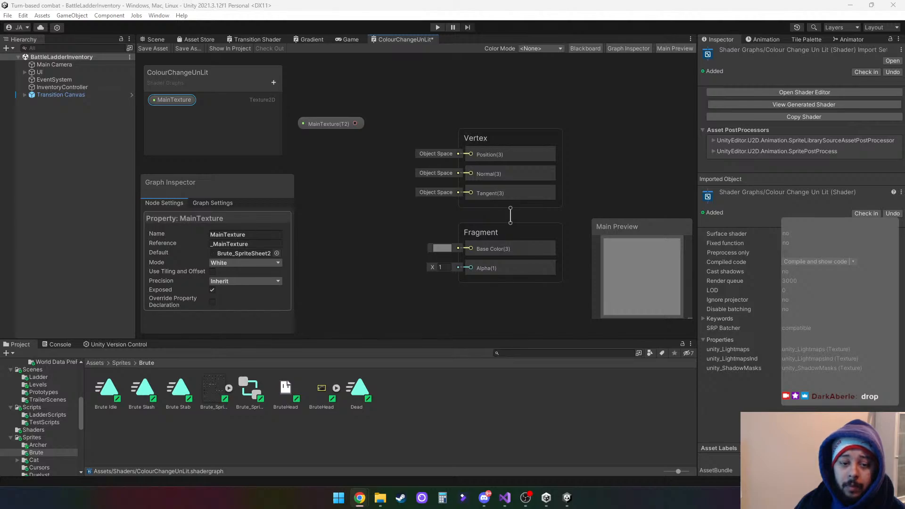
# Create a Sample Texture 2D node with its Texture input fed from the MainTexture node's output.
pyautogui.moveTo(355, 124); pyautogui.dragTo(357, 184)
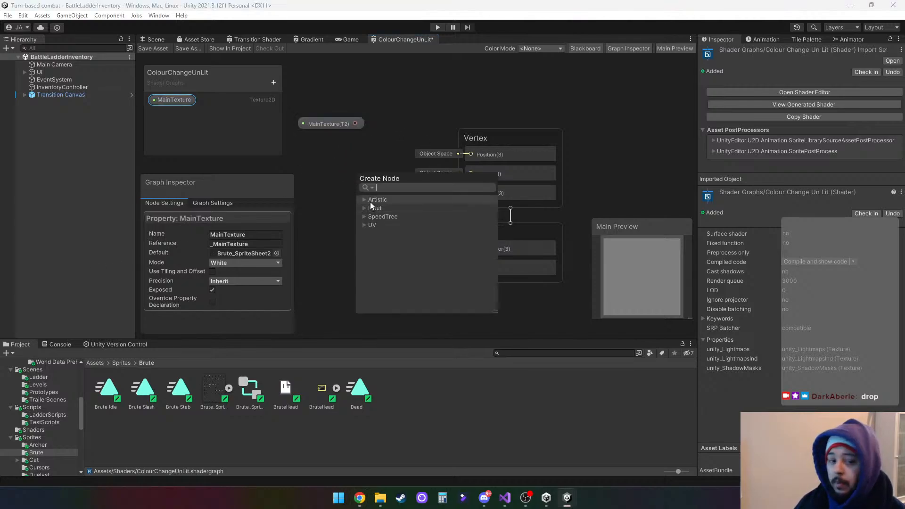
pyautogui.write('sam')
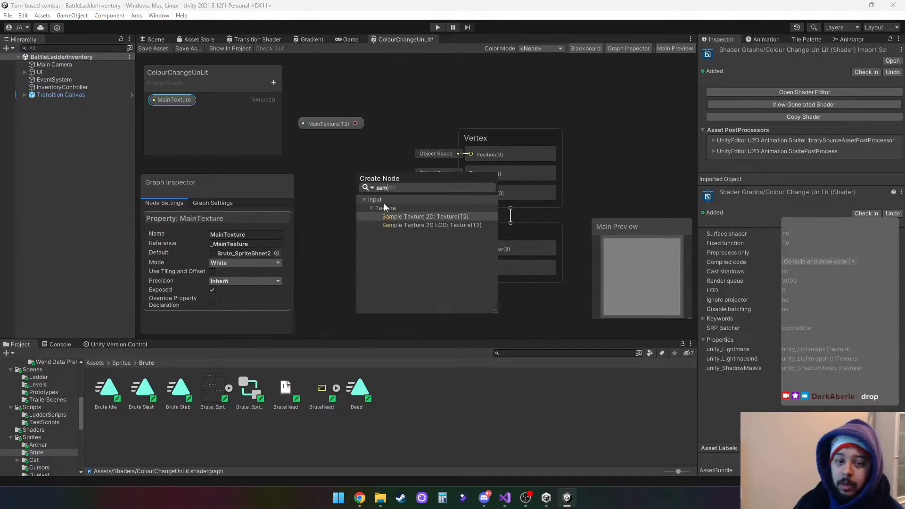
pyautogui.click(417, 216)
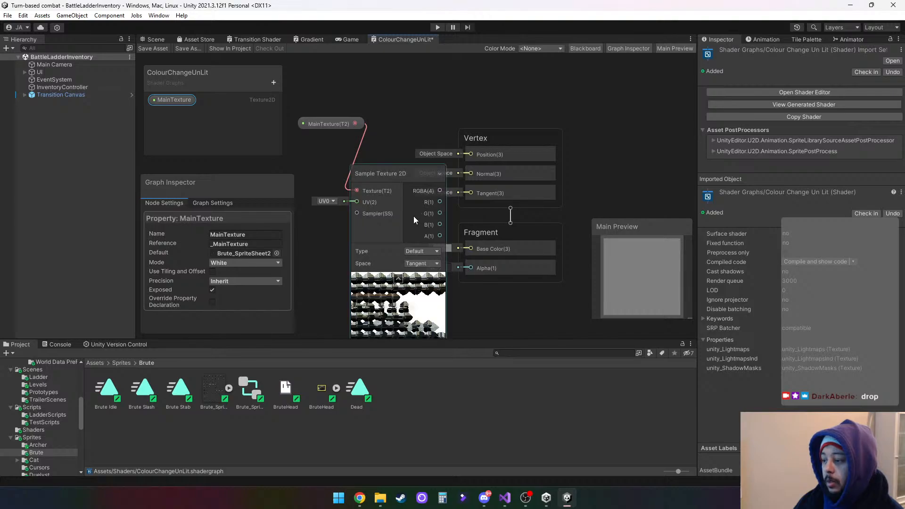
# Move the Vertex and Fragment blocks together away from the Sample Texture 2D node to free space between them.
pyautogui.moveTo(471, 97); pyautogui.dragTo(536, 258)
pyautogui.moveTo(536, 259); pyautogui.dragTo(522, 228, button='middle')
pyautogui.scroll(-4, 522, 228)
pyautogui.moveTo(519, 135); pyautogui.dragTo(579, 101)
pyautogui.scroll(5, 425, 265)
# Inspect the Sample Texture 2D node's preview and look through its Space and Type options.
pyautogui.moveTo(423, 279); pyautogui.dragTo(519, 230, button='middle')
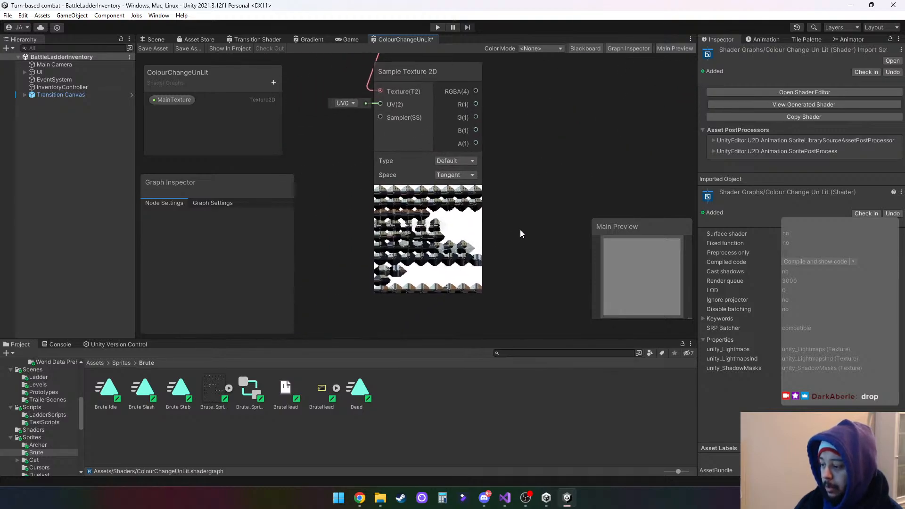
pyautogui.moveTo(527, 188); pyautogui.dragTo(527, 202, button='middle')
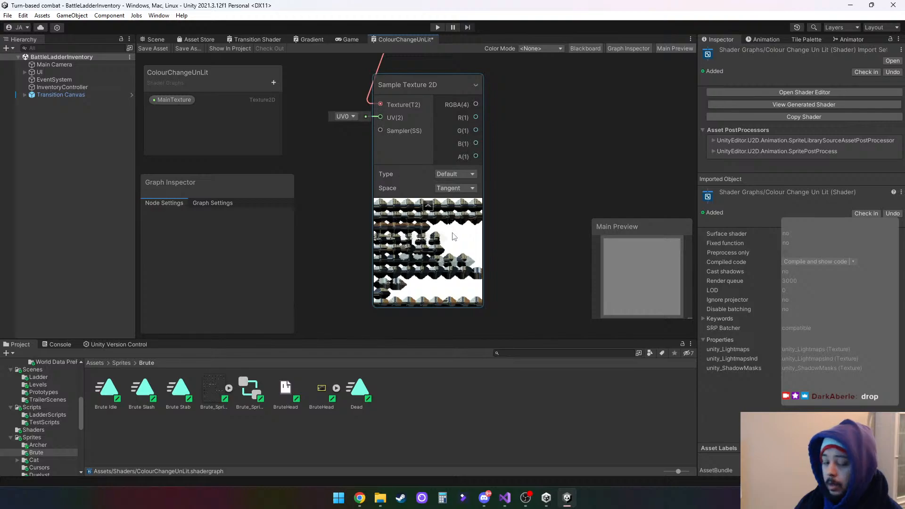
pyautogui.click(458, 231)
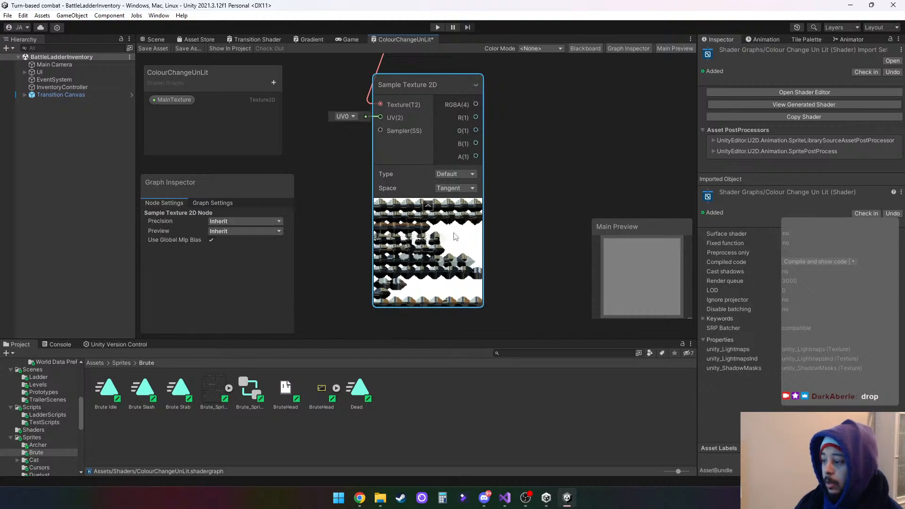
pyautogui.click(474, 188)
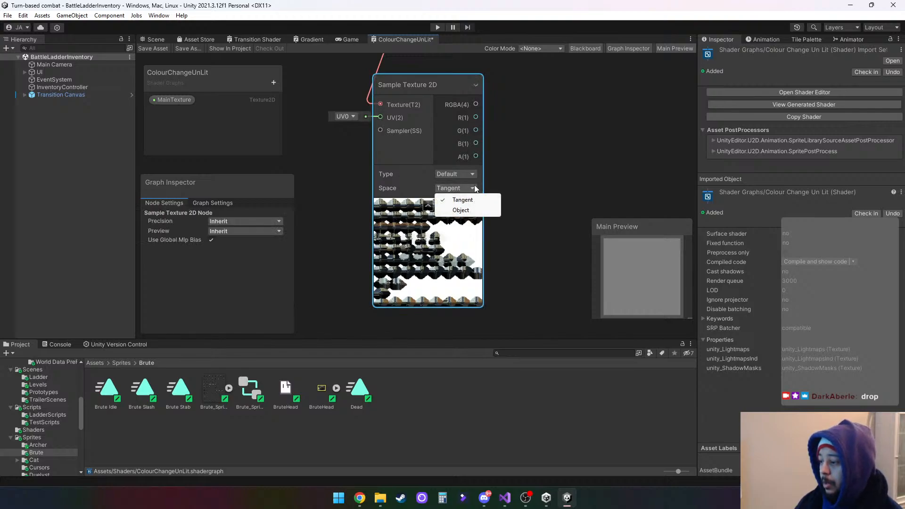
pyautogui.click(473, 174)
pyautogui.click(473, 173)
pyautogui.click(529, 174)
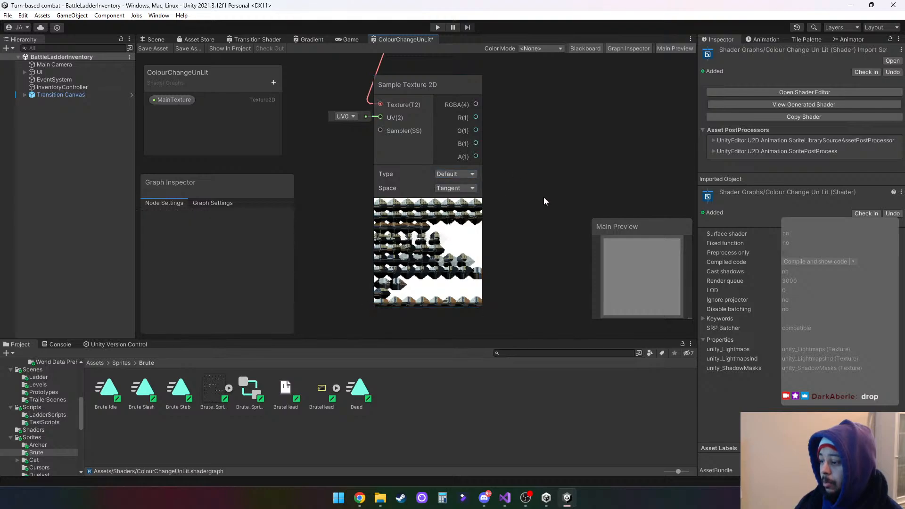
# Shift the Sample Texture 2D node slightly towards the output blocks and try to start a connection from its RGBA output.
pyautogui.moveTo(483, 222); pyautogui.dragTo(515, 210)
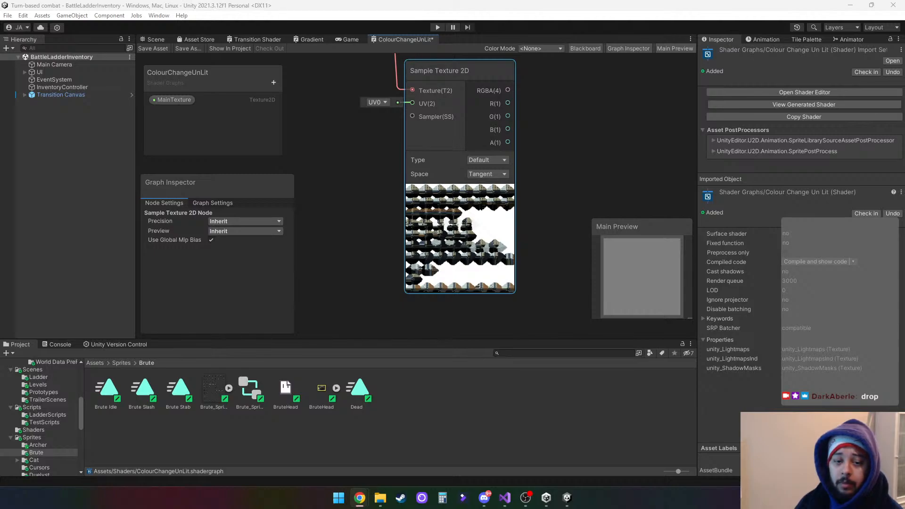
pyautogui.moveTo(509, 92); pyautogui.dragTo(564, 142)
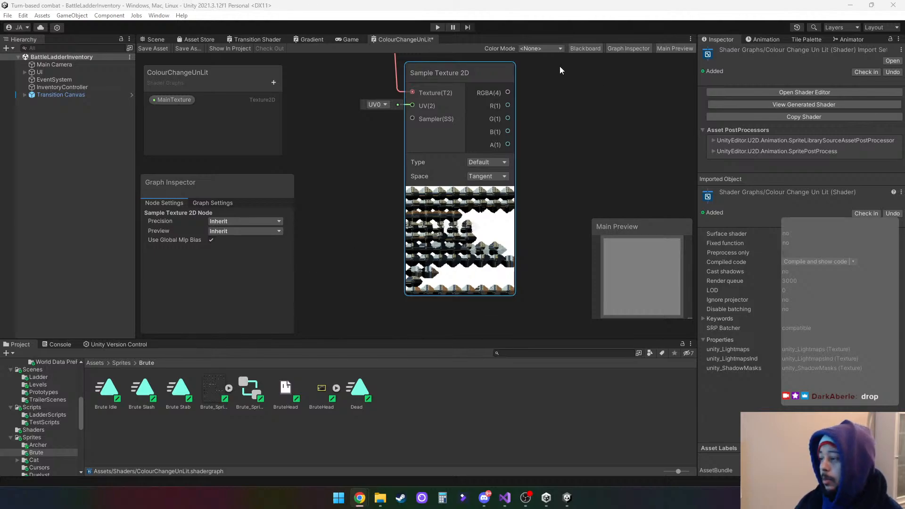
# Create a Subtract node with its A input fed from the Sample Texture 2D node's RGBA output, spacing the two nodes apart.
pyautogui.moveTo(507, 93); pyautogui.dragTo(567, 141)
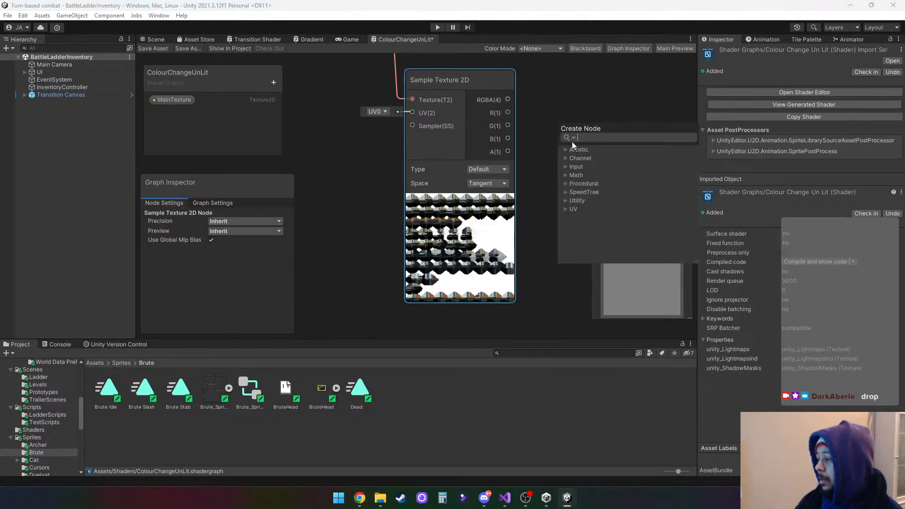
pyautogui.write('su')
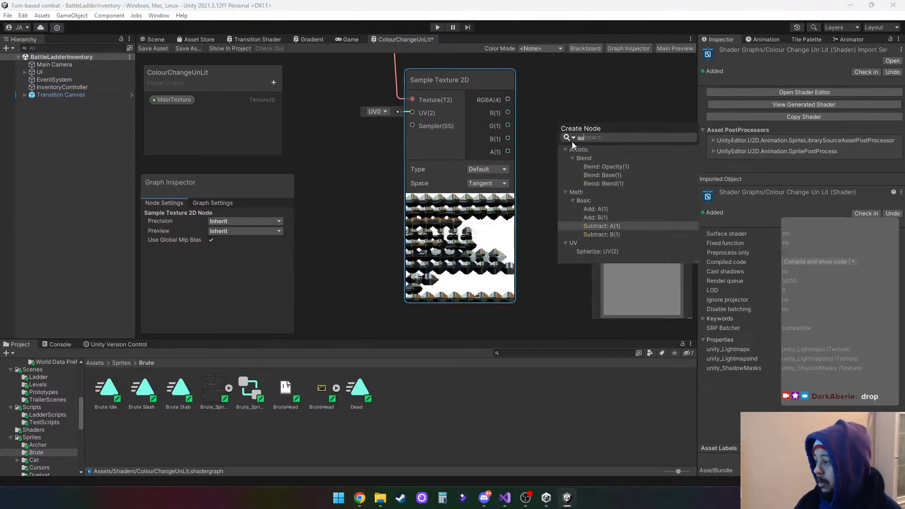
pyautogui.click(602, 226)
pyautogui.moveTo(618, 81); pyautogui.dragTo(498, 98, button='middle')
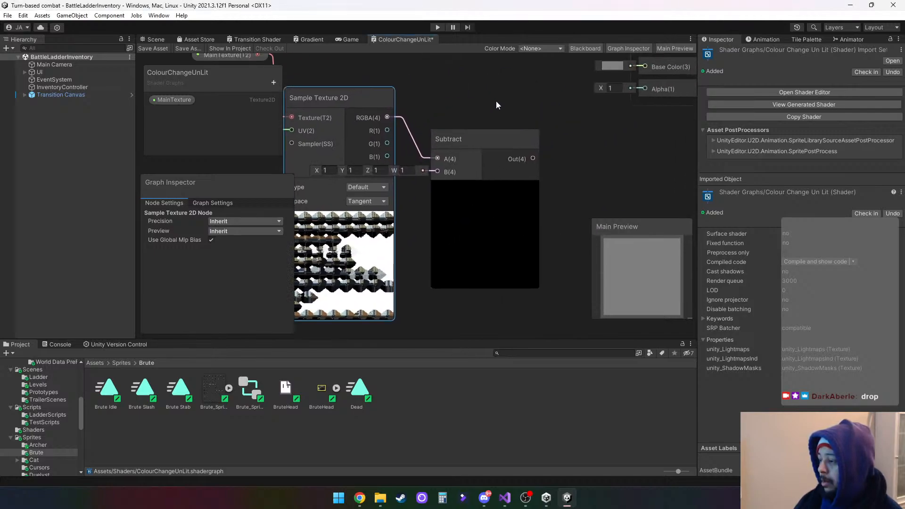
pyautogui.scroll(-3, 499, 99)
pyautogui.scroll(1, 484, 95)
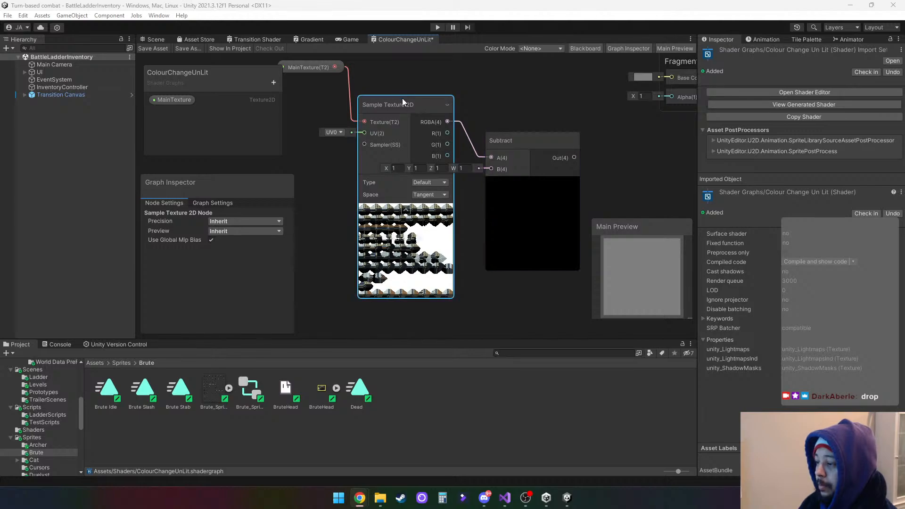
pyautogui.moveTo(404, 99); pyautogui.dragTo(388, 99)
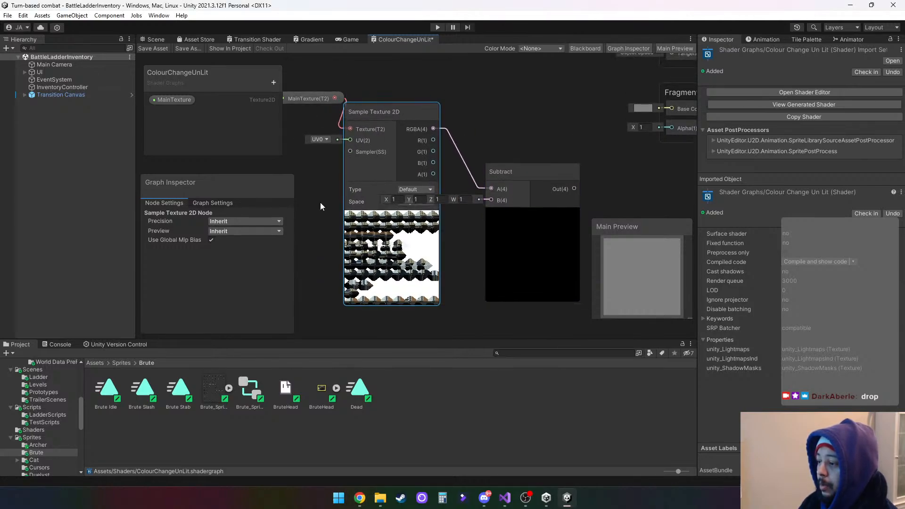
# Create a One Minus node fed from the Sample Texture 2D node's alpha output and connect its output to the Subtract node's B input.
pyautogui.scroll(-1, 370, 192)
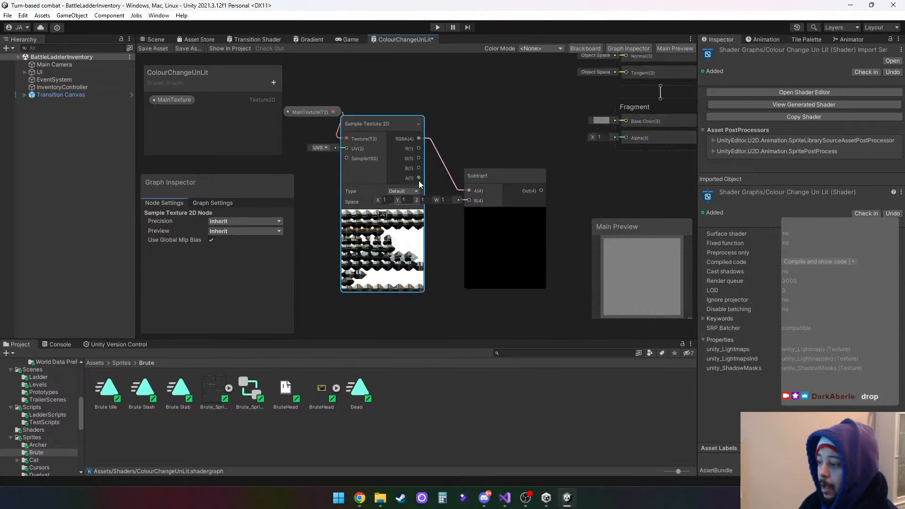
pyautogui.moveTo(418, 178); pyautogui.dragTo(446, 261)
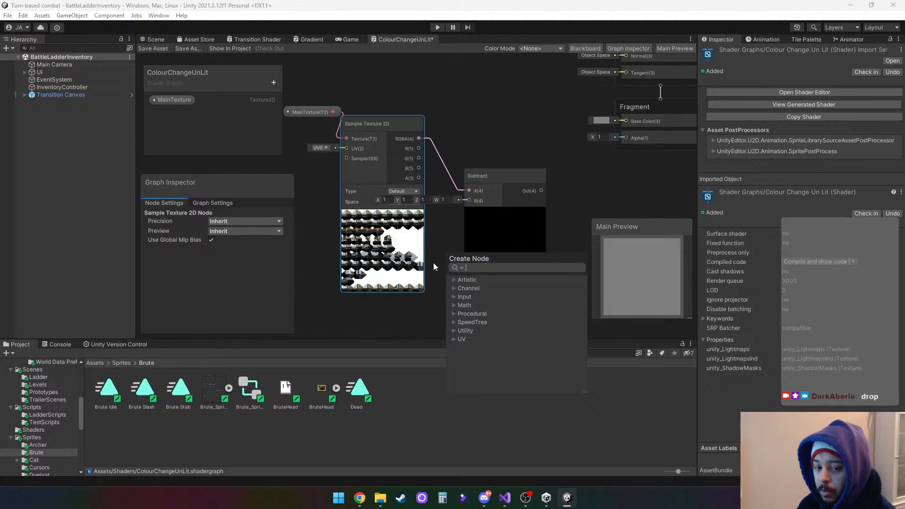
pyautogui.write('on')
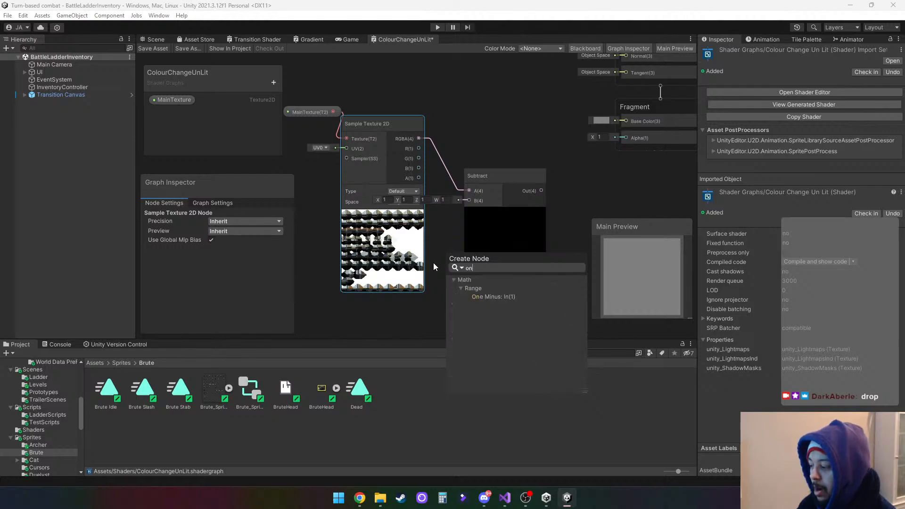
pyautogui.click(488, 295)
pyautogui.moveTo(508, 170); pyautogui.dragTo(570, 151)
pyautogui.moveTo(519, 271); pyautogui.dragTo(534, 175)
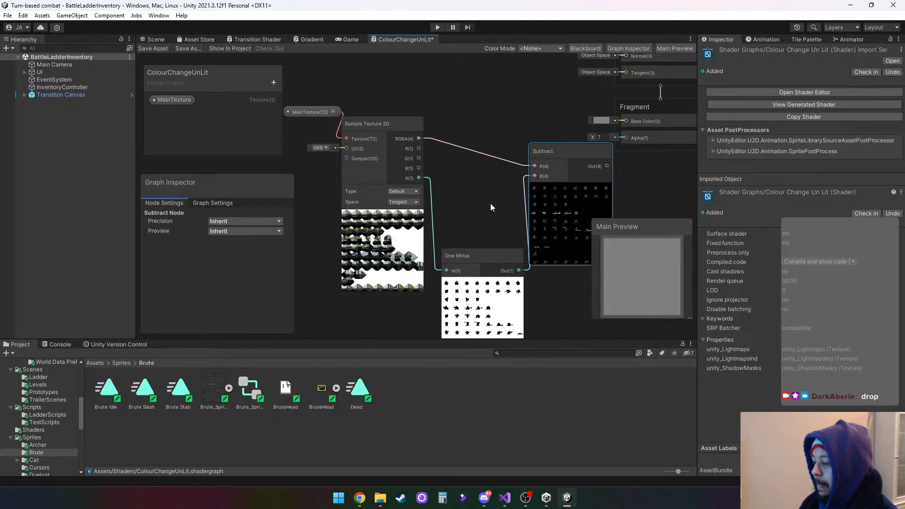
# Tidy the graph by spacing the MainTexture and Sample Texture 2D nodes away from the Subtract node and nudging the One Minus node.
pyautogui.moveTo(490, 207); pyautogui.dragTo(521, 192, button='middle')
pyautogui.moveTo(344, 108); pyautogui.dragTo(311, 101)
pyautogui.moveTo(434, 118); pyautogui.dragTo(509, 102, button='middle')
pyautogui.moveTo(510, 155); pyautogui.dragTo(483, 154)
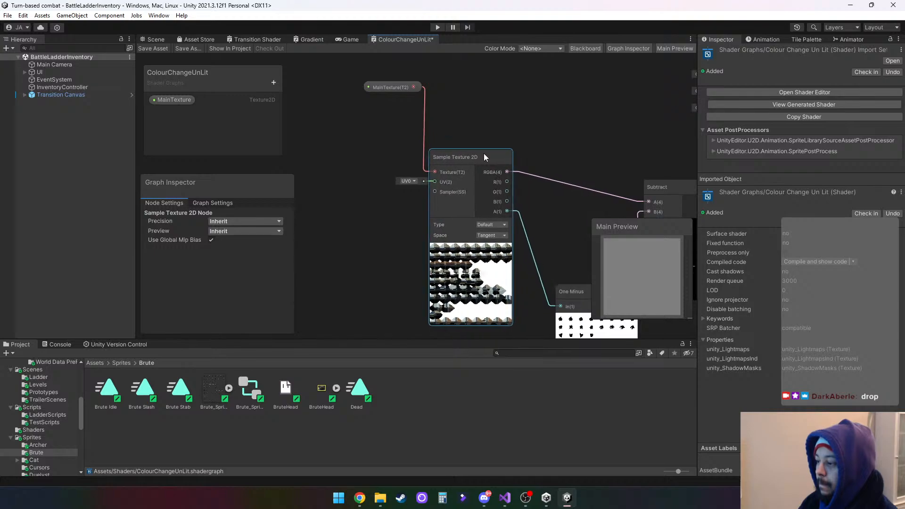
pyautogui.moveTo(484, 153); pyautogui.dragTo(476, 147, button='middle')
pyautogui.moveTo(568, 140); pyautogui.dragTo(553, 127, button='middle')
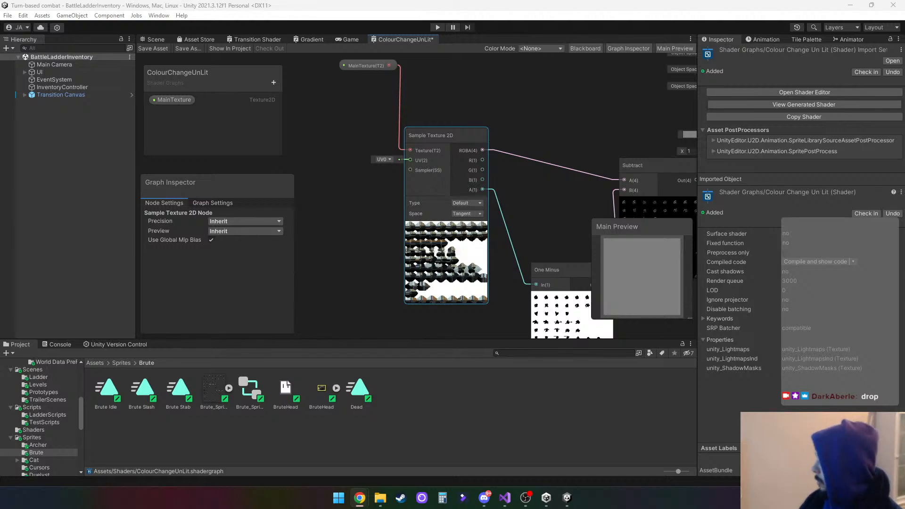
pyautogui.moveTo(550, 210); pyautogui.dragTo(470, 153, button='middle')
pyautogui.moveTo(497, 211); pyautogui.dragTo(487, 209)
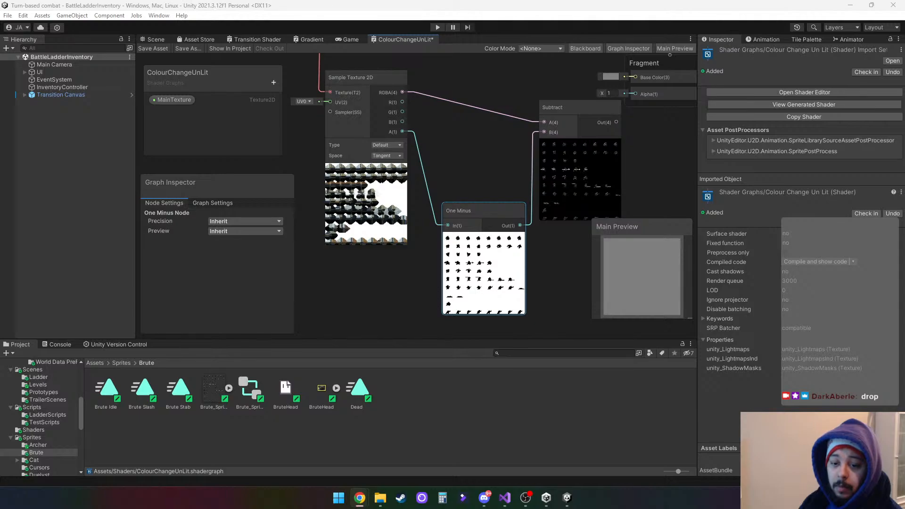
# Move the Vertex and Fragment blocks further from the Subtract node, with the Fragment block well below the Vertex block.
pyautogui.moveTo(479, 158); pyautogui.dragTo(203, 197, button='middle')
pyautogui.scroll(-2, 468, 215)
pyautogui.moveTo(454, 182); pyautogui.dragTo(480, 202, button='middle')
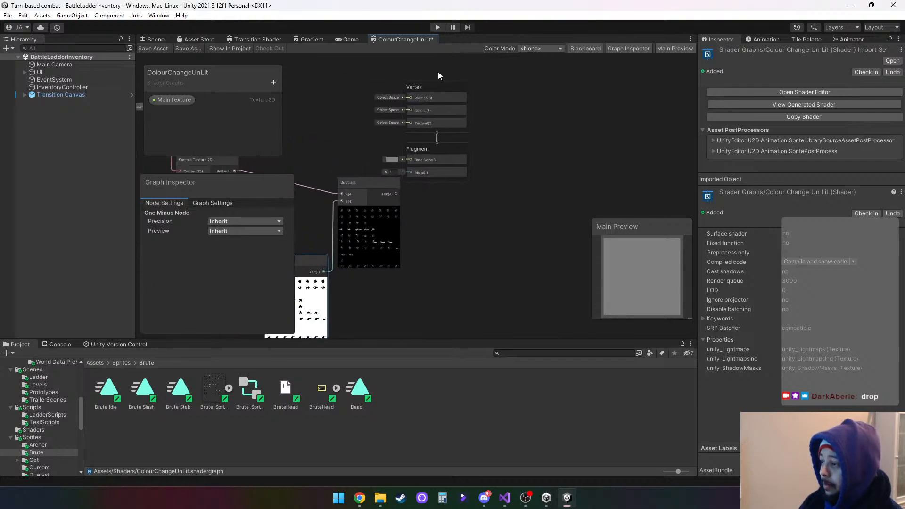
pyautogui.moveTo(432, 87); pyautogui.dragTo(502, 107)
pyautogui.moveTo(445, 164); pyautogui.dragTo(512, 221)
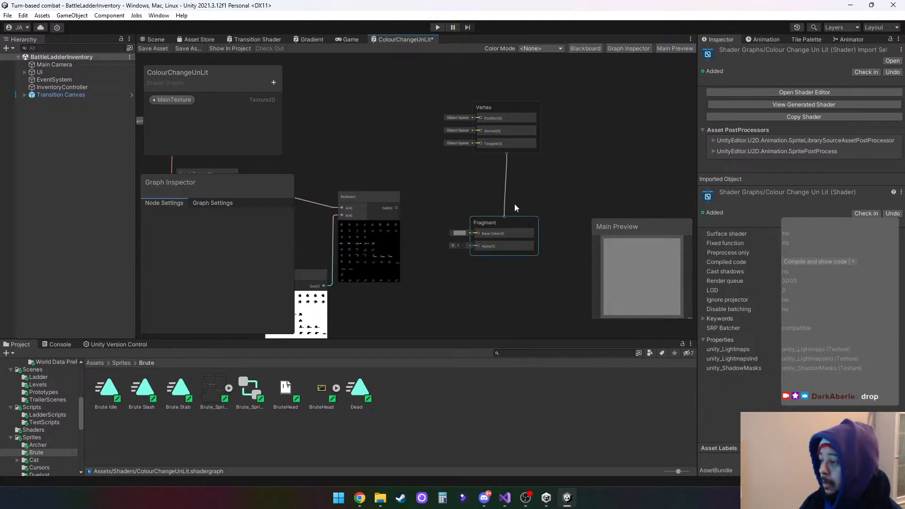
pyautogui.click(509, 119)
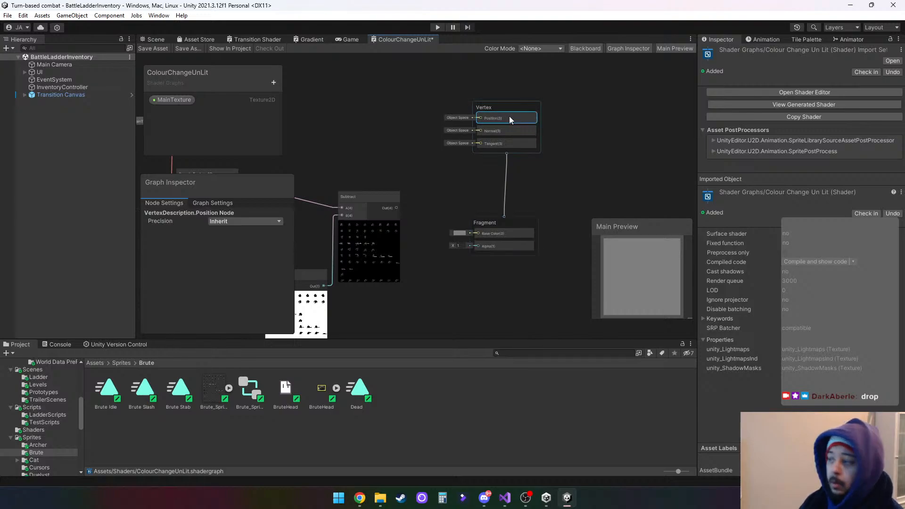
pyautogui.click(546, 113)
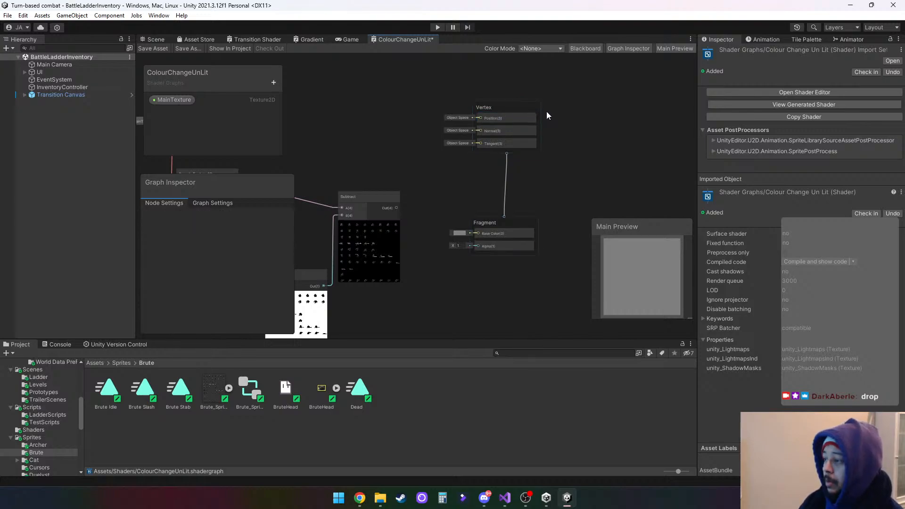
# Search the available graph nodes for "unl" and "mas", then close the search without adding a node.
pyautogui.rightClick(580, 165)
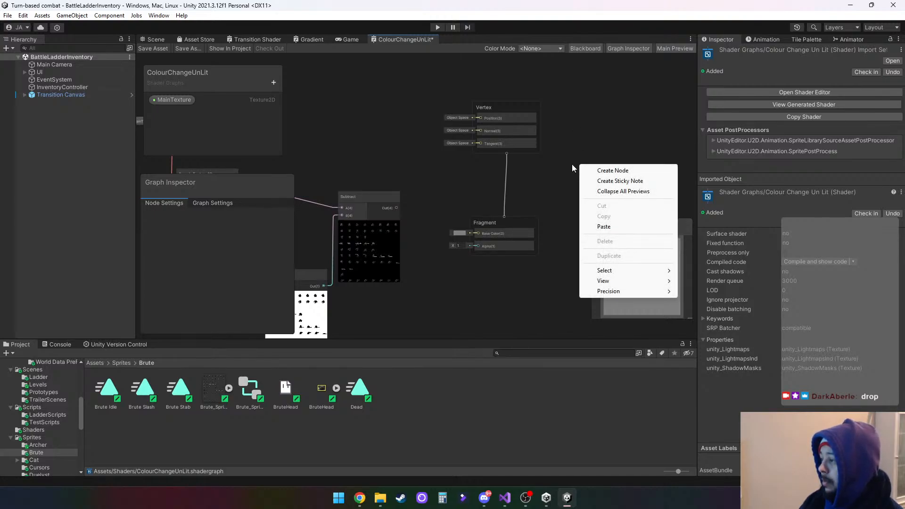
pyautogui.click(596, 170)
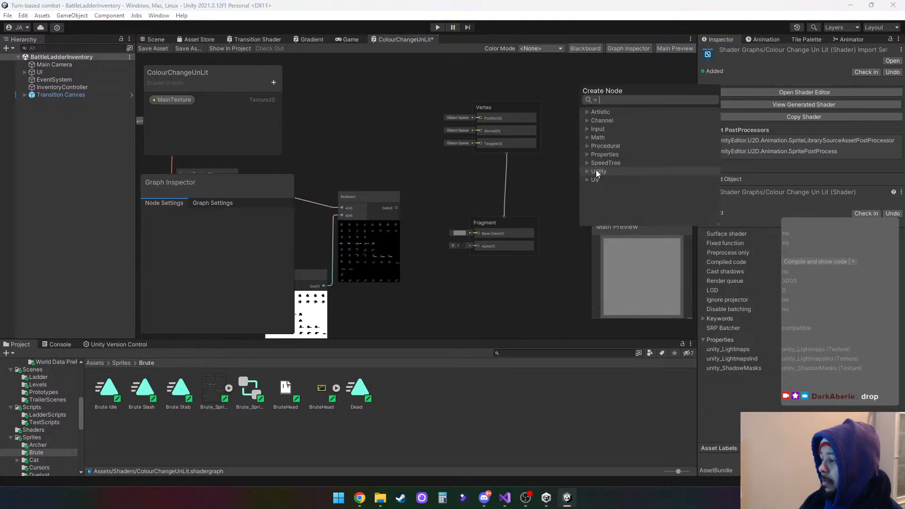
pyautogui.write('un')
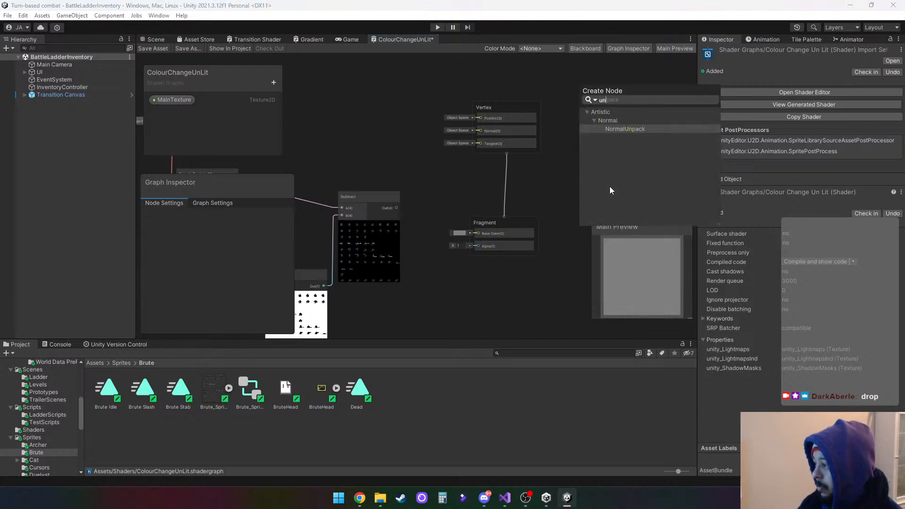
pyautogui.write('l')
pyautogui.press('BackSpace')
pyautogui.press('BackSpace')
pyautogui.press('BackSpace')
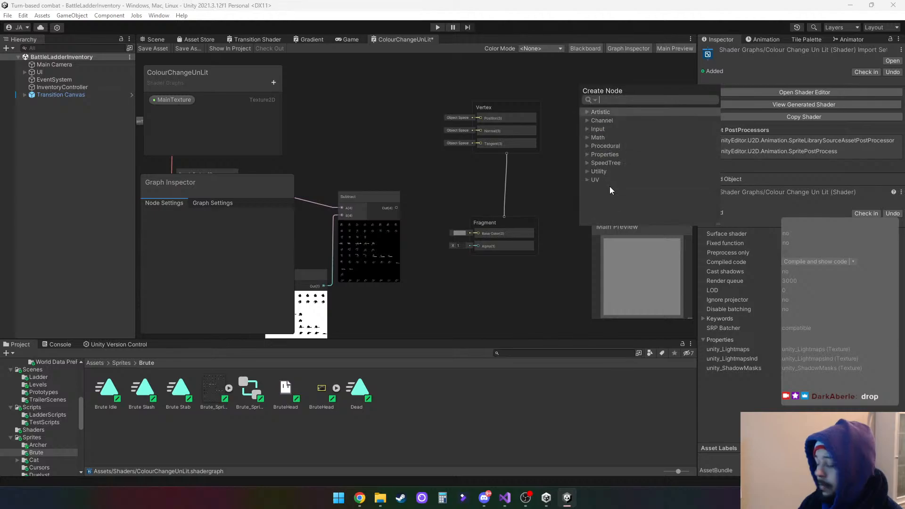
pyautogui.write('mas')
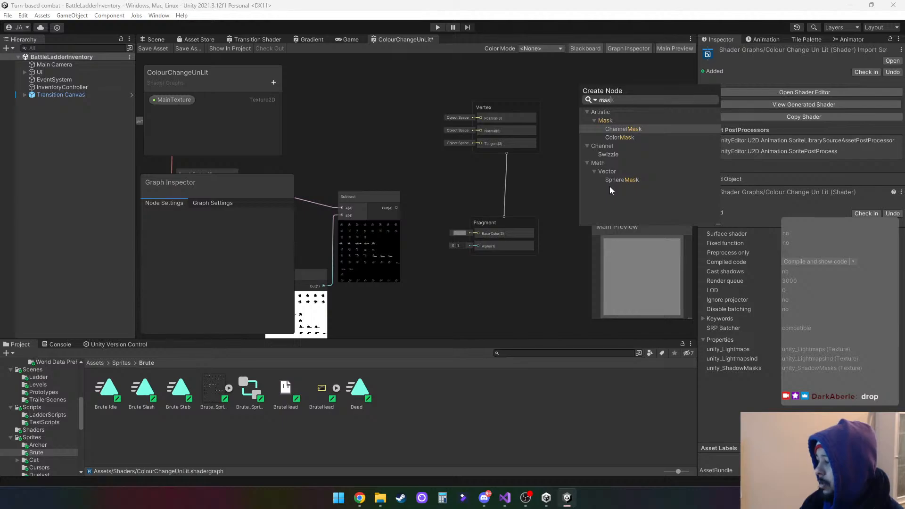
pyautogui.press('BackSpace')
pyautogui.press('BackSpace')
pyautogui.press('BackSpace')
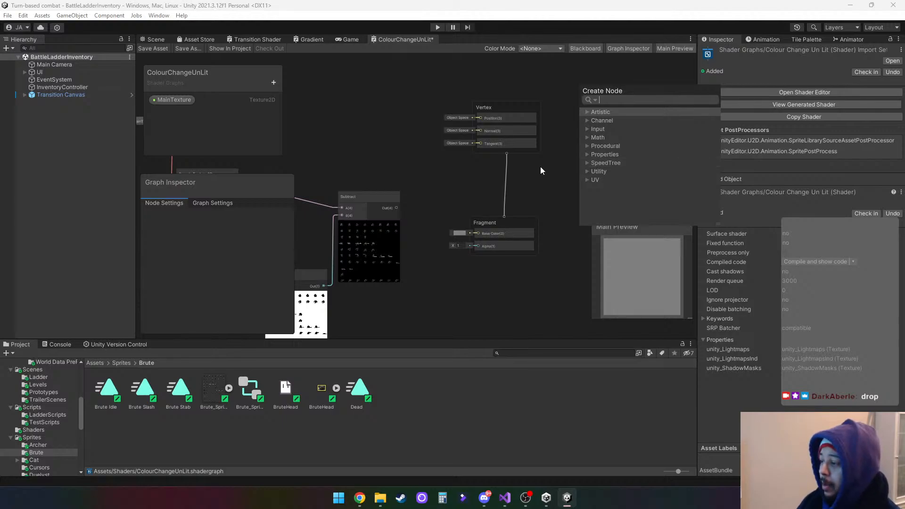
pyautogui.click(509, 217)
# Place the Fragment block directly beneath the Vertex block and look through the Vertex block's available commands.
pyautogui.moveTo(510, 218); pyautogui.dragTo(510, 165)
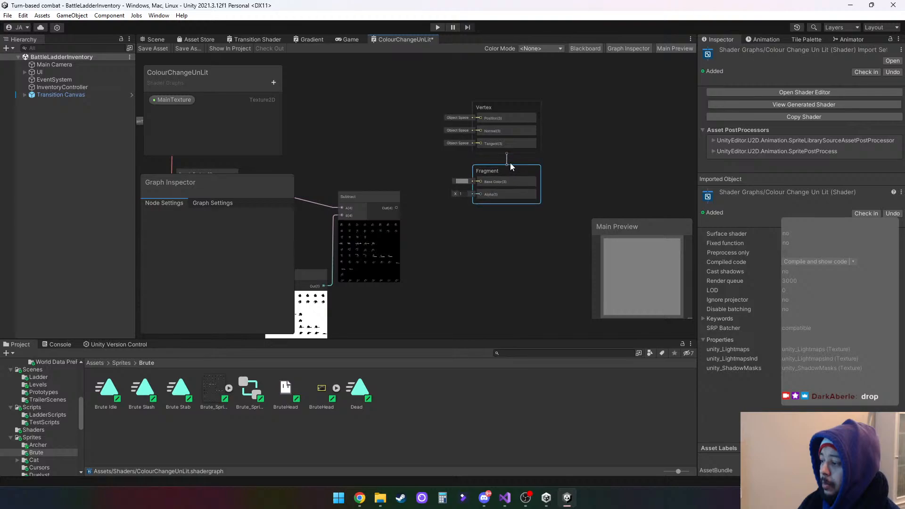
pyautogui.rightClick(513, 107)
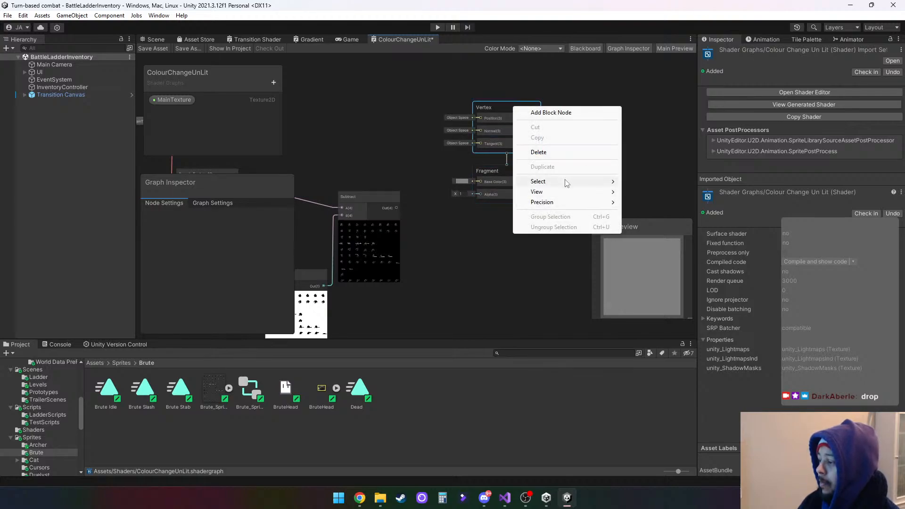
pyautogui.click(663, 121)
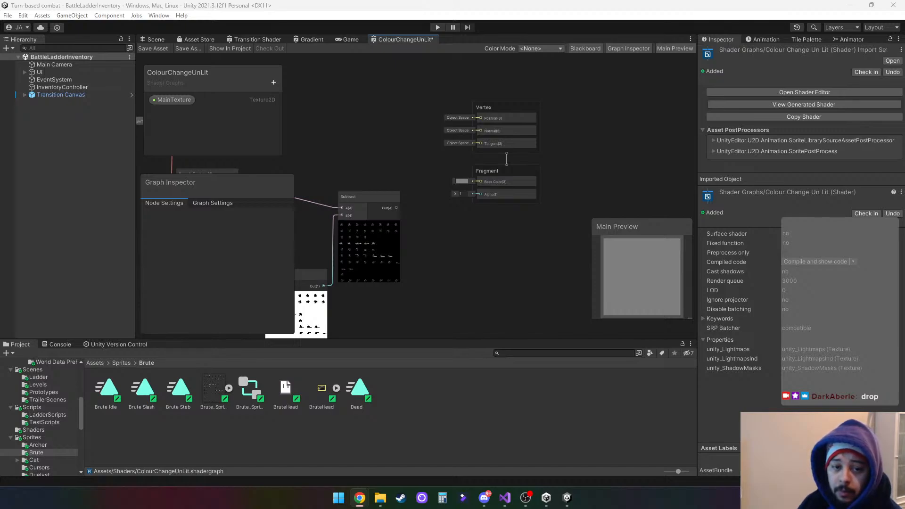
pyautogui.click(516, 106)
pyautogui.rightClick(517, 108)
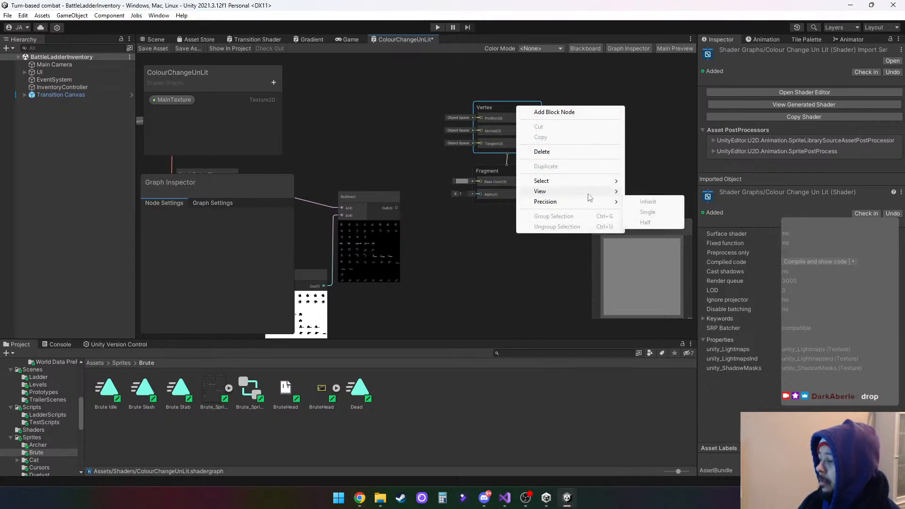
pyautogui.moveTo(595, 186)
pyautogui.click(497, 267)
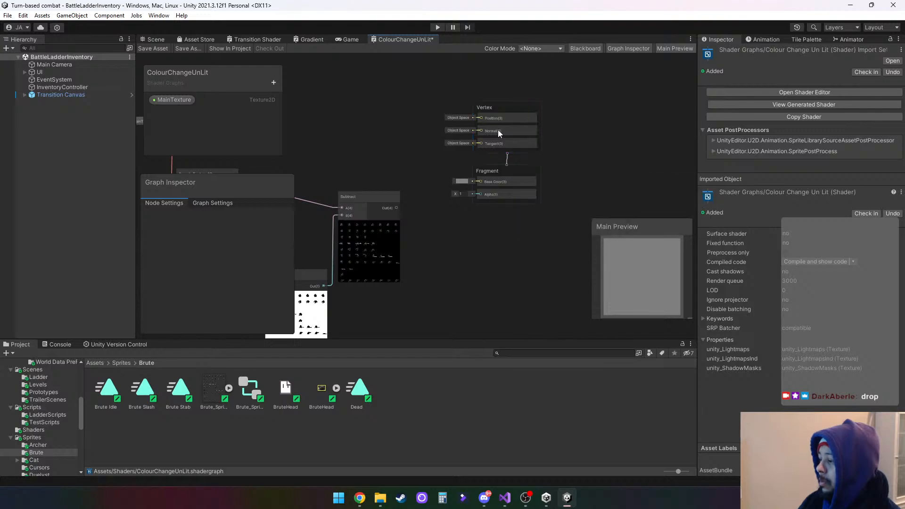
pyautogui.moveTo(517, 106); pyautogui.dragTo(515, 106)
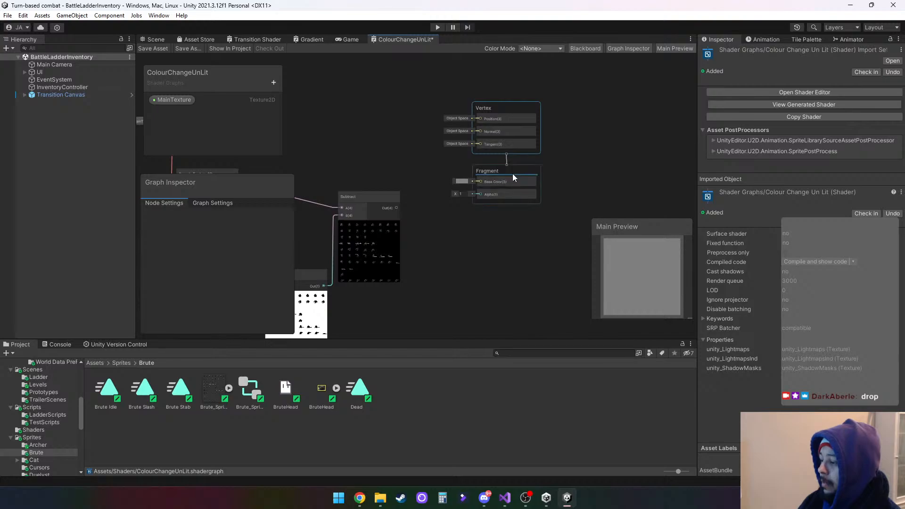
# Search the available graph nodes for "master" and "Unli", close the search and select the Vertex block.
pyautogui.moveTo(465, 267); pyautogui.dragTo(467, 235, button='middle')
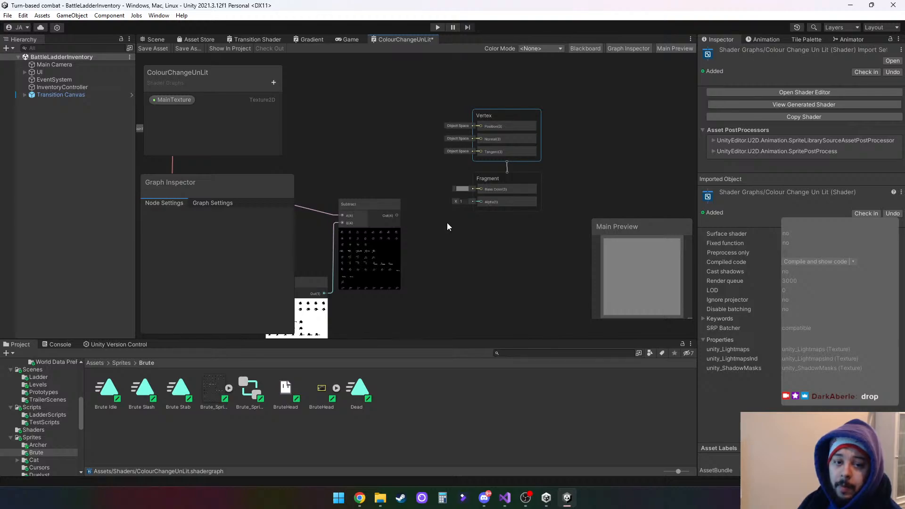
pyautogui.rightClick(468, 241)
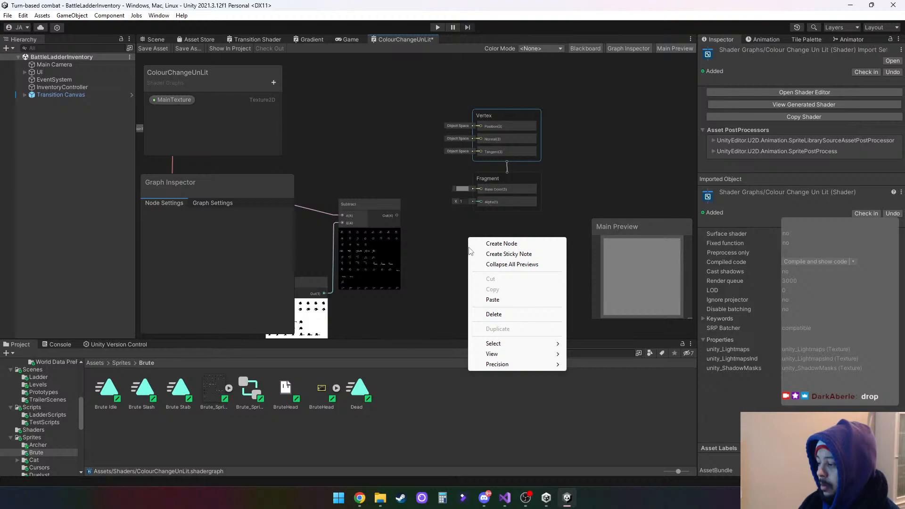
pyautogui.click(507, 246)
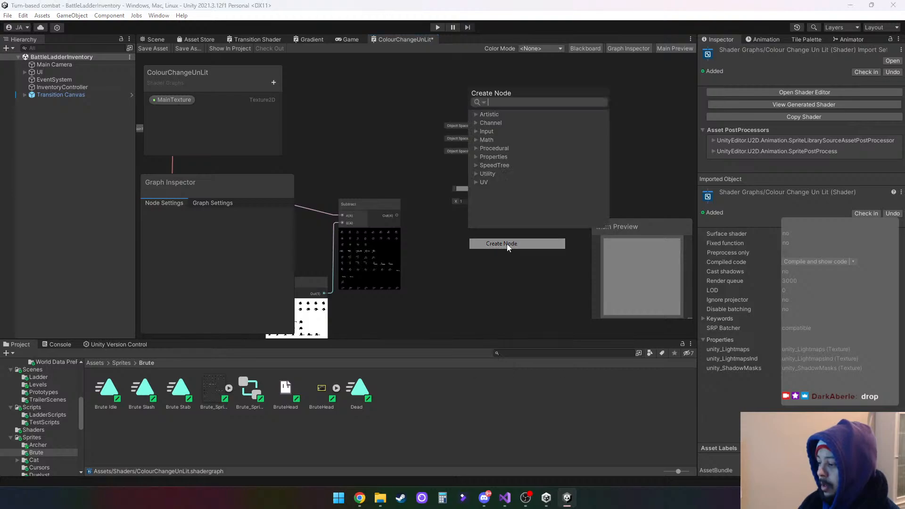
pyautogui.write('mas')
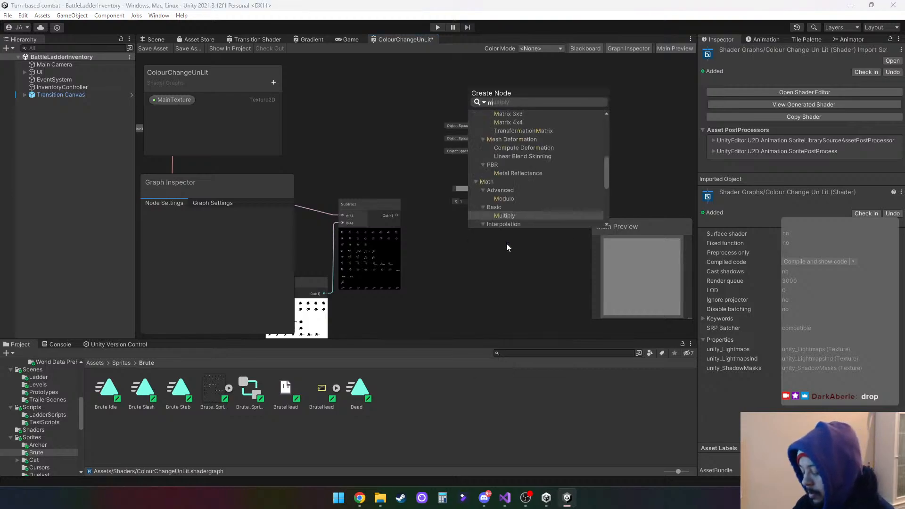
pyautogui.press('BackSpace')
pyautogui.press('BackSpace')
pyautogui.press('BackSpace')
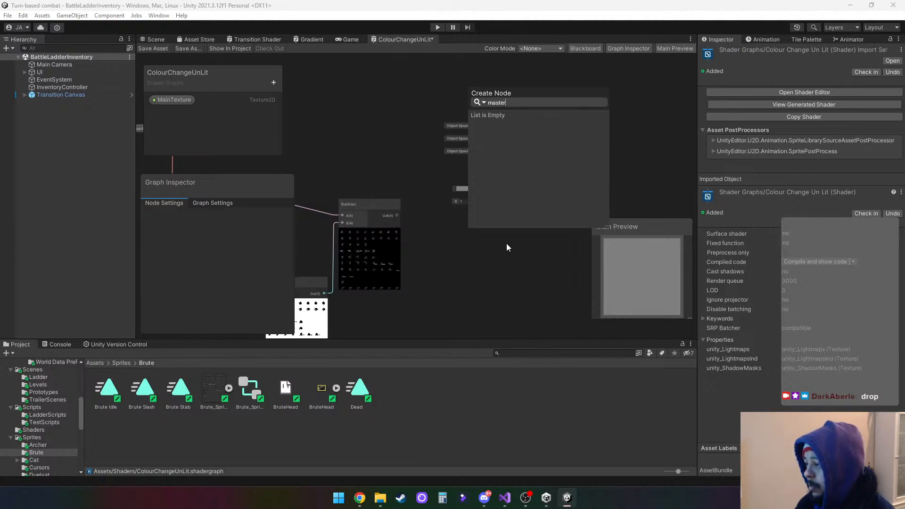
pyautogui.write('Unli')
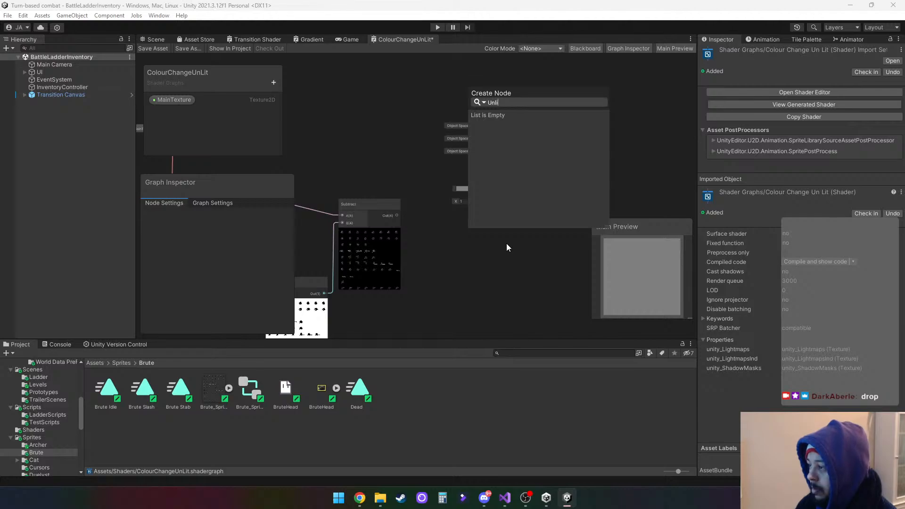
pyautogui.click(510, 250)
pyautogui.click(512, 116)
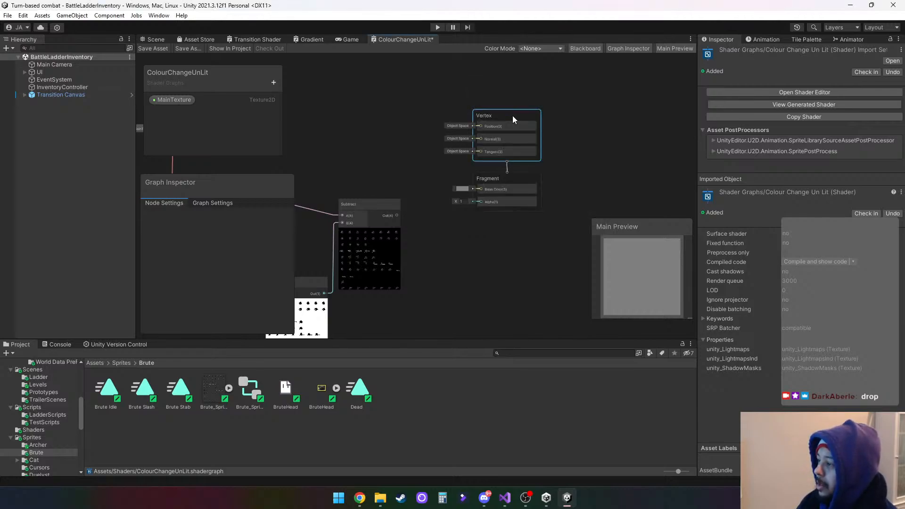
# Look through the commands offered for the Vertex block and its Position and Normal entries without choosing any.
pyautogui.rightClick(513, 115)
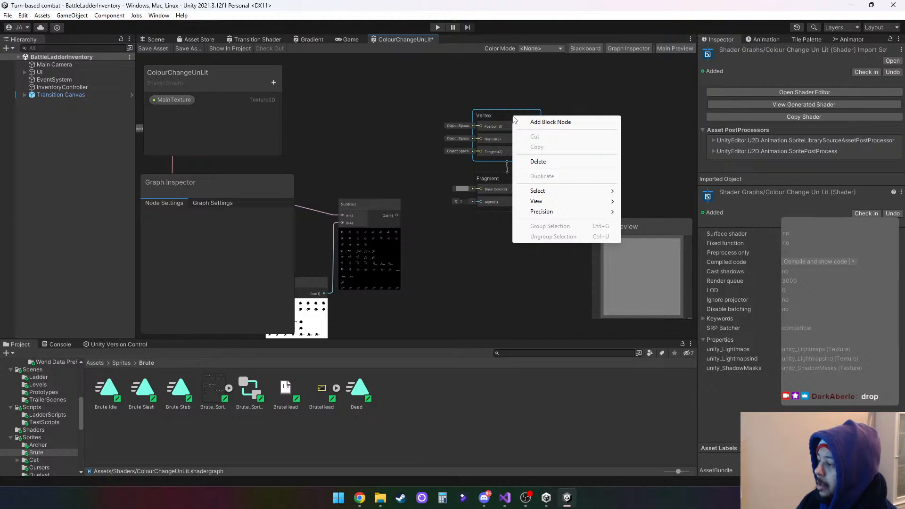
pyautogui.click(559, 105)
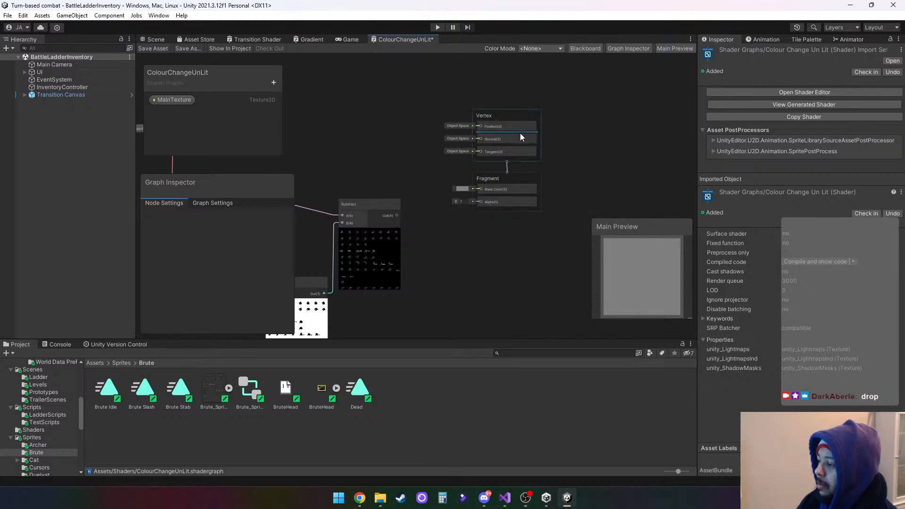
pyautogui.rightClick(530, 117)
pyautogui.click(561, 91)
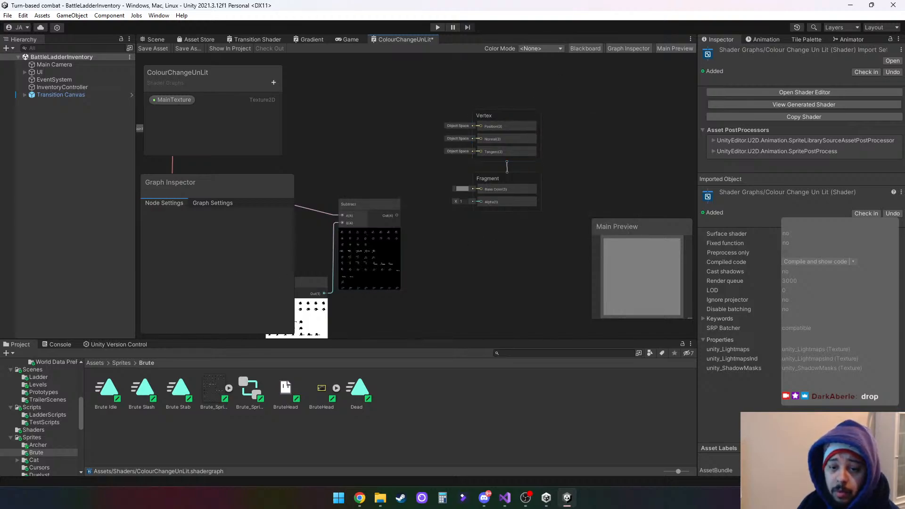
pyautogui.rightClick(513, 130)
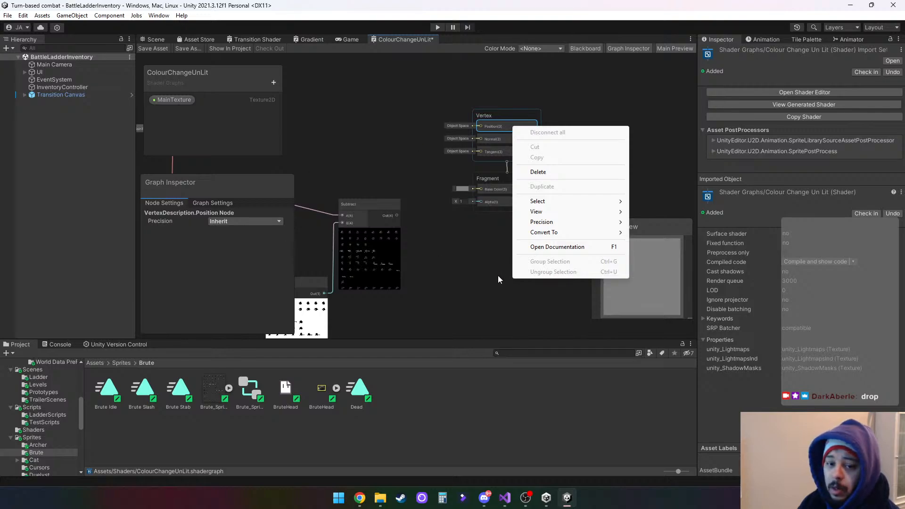
pyautogui.click(467, 306)
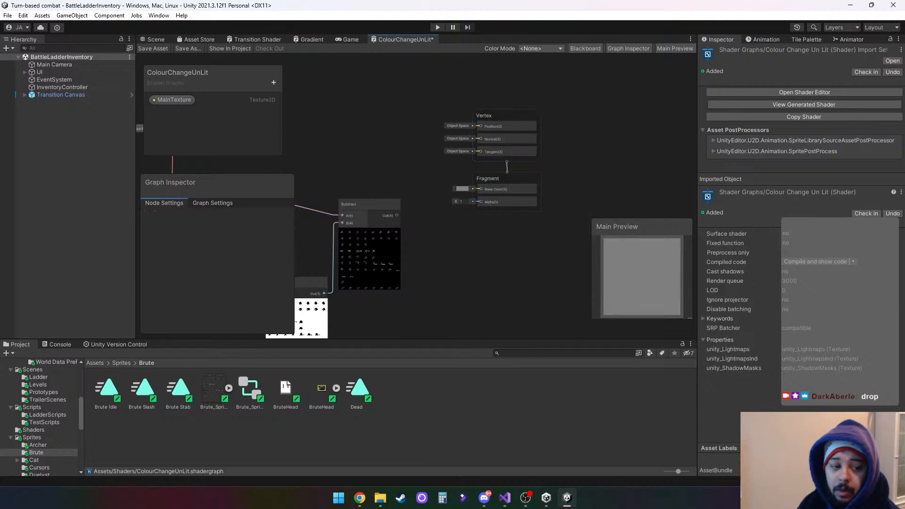
pyautogui.hotkey('alt', 'Tab')
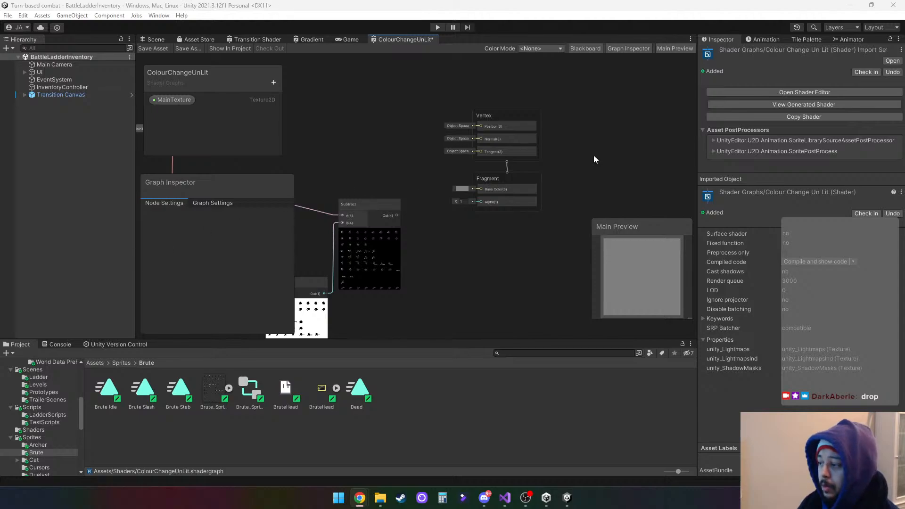
pyautogui.rightClick(513, 145)
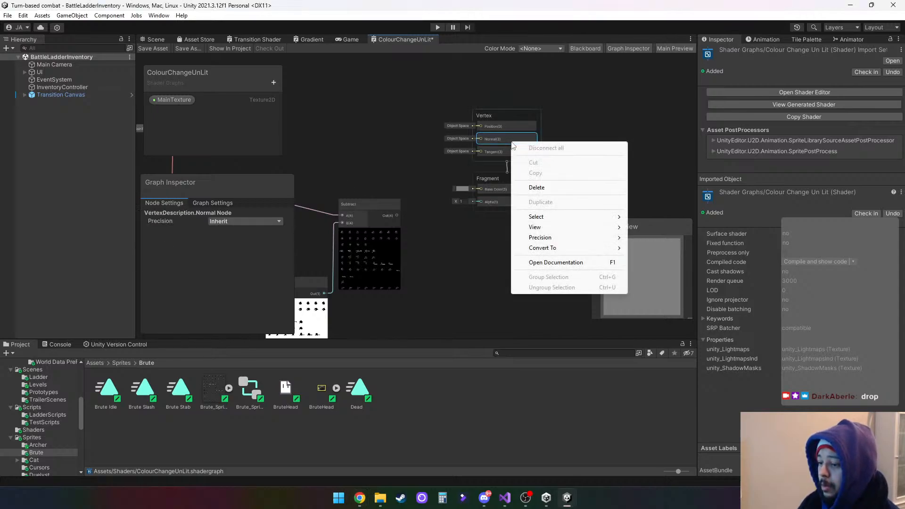
# Compare the node settings with the graph settings and examine the available Blending Mode options, keeping Alpha.
pyautogui.click(205, 204)
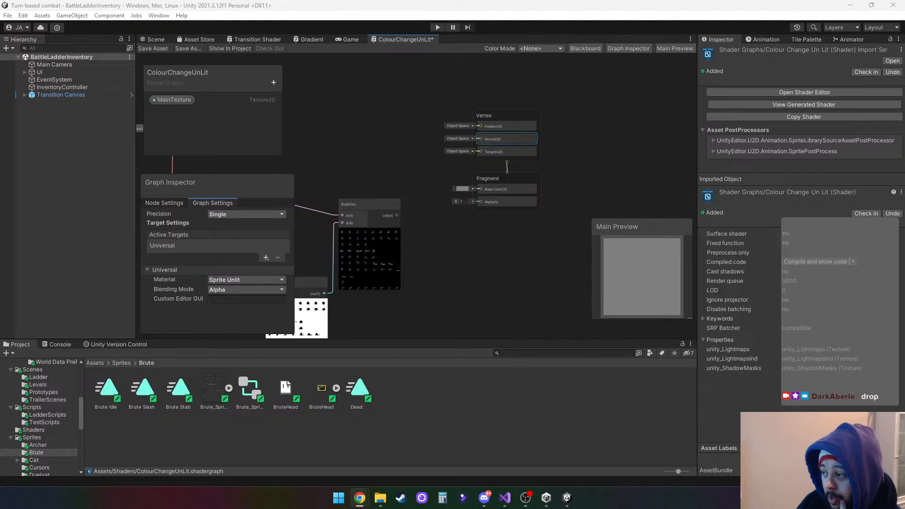
pyautogui.click(164, 203)
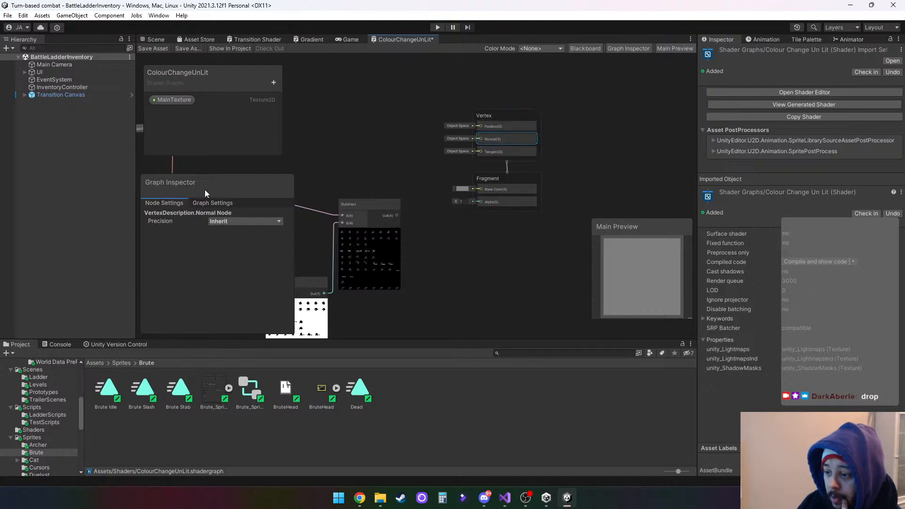
pyautogui.click(213, 203)
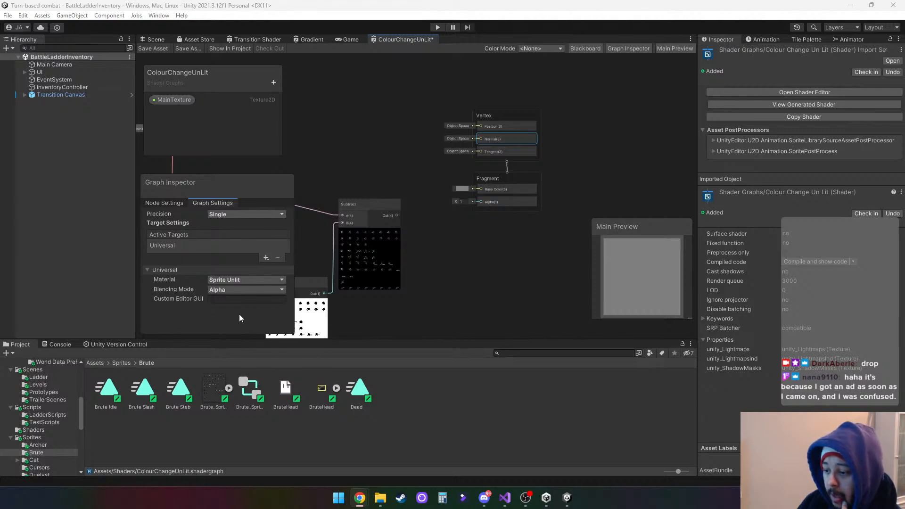
pyautogui.click(279, 289)
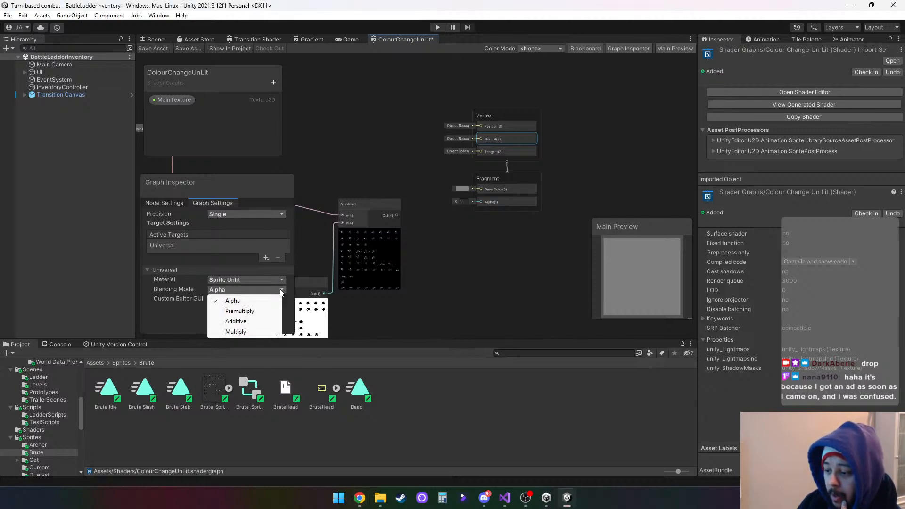
pyautogui.click(166, 328)
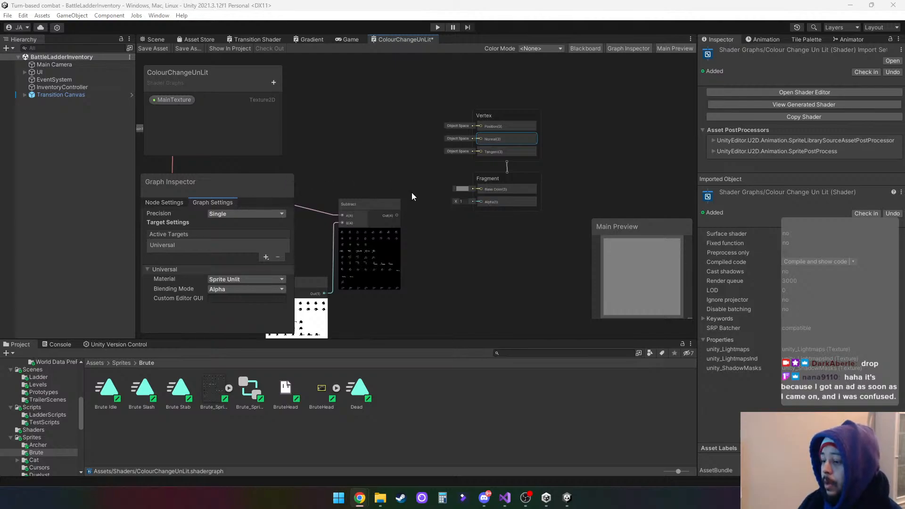
# Connect Subtract's output to Fragment Base Color and the sampled texture's alpha to Fragment Alpha, placing One Minus closer to Subtract.
pyautogui.moveTo(397, 215); pyautogui.dragTo(479, 189)
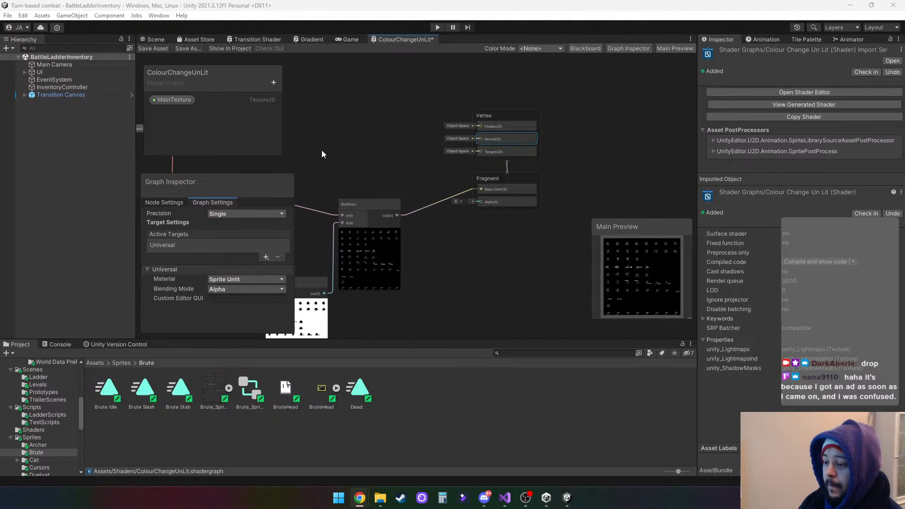
pyautogui.moveTo(313, 151); pyautogui.dragTo(374, 147, button='middle')
pyautogui.moveTo(312, 189); pyautogui.dragTo(557, 171)
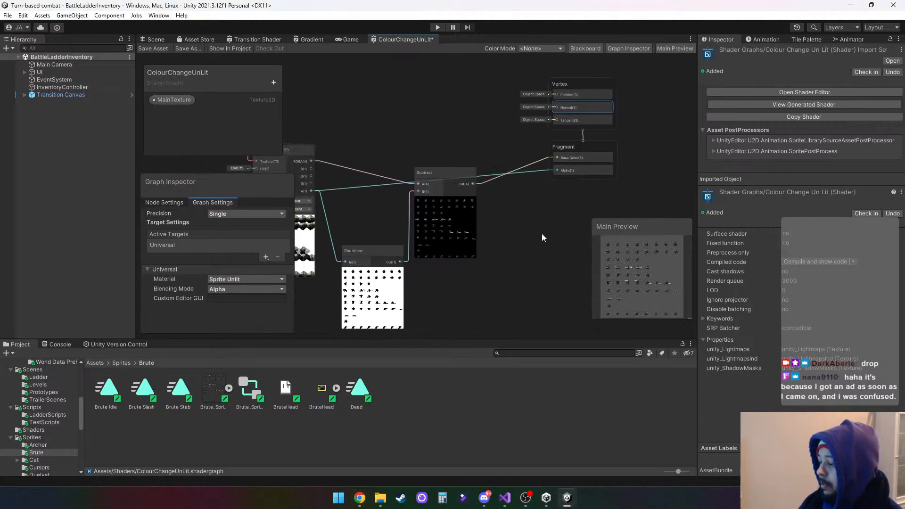
pyautogui.moveTo(441, 173)
pyautogui.mouseDown()
pyautogui.moveTo(459, 219)
pyautogui.moveTo(446, 164)
pyautogui.moveTo(442, 175)
pyautogui.mouseUp()
pyautogui.moveTo(378, 248); pyautogui.dragTo(366, 199)
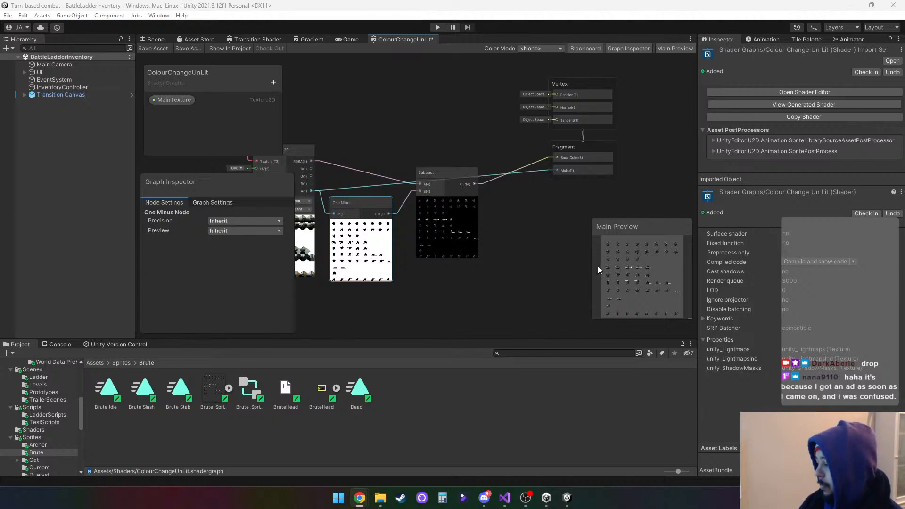
# Set the Main Preview mesh to Sprite, and move and enlarge the preview beneath the Fragment block.
pyautogui.rightClick(623, 266)
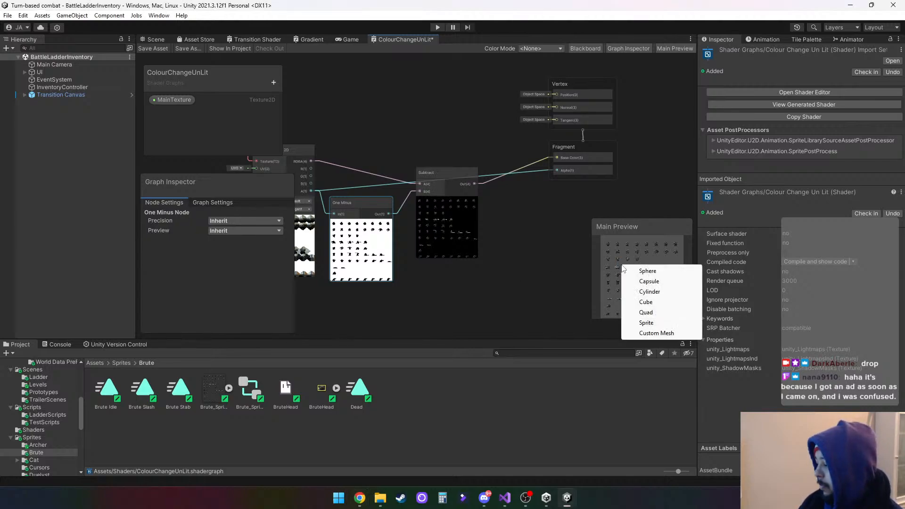
pyautogui.click(653, 324)
pyautogui.moveTo(622, 225); pyautogui.dragTo(578, 220)
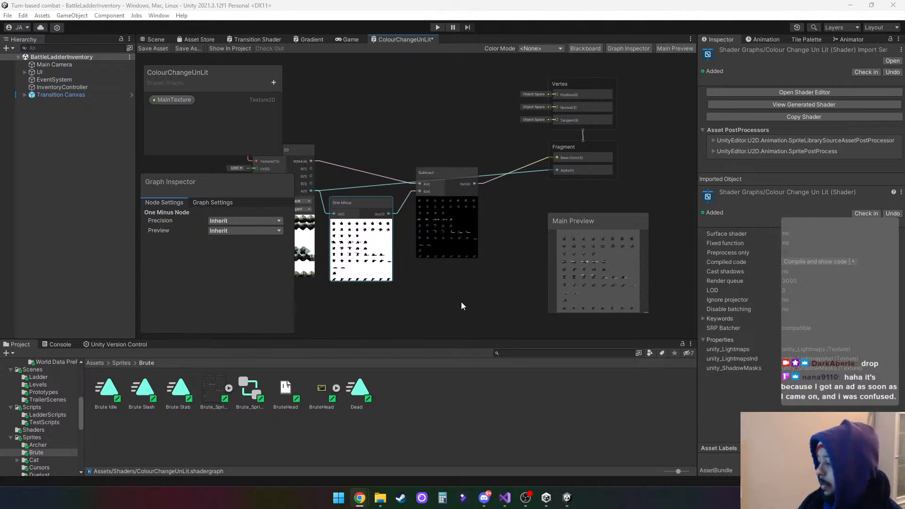
pyautogui.moveTo(648, 313); pyautogui.dragTo(667, 340)
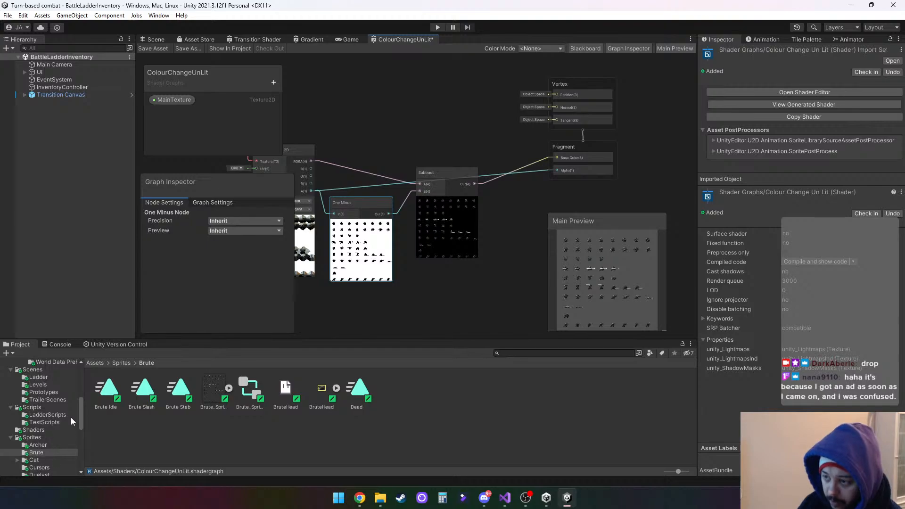
# Browse the Archer, Brute, Cat and Enemies sprite folders and open the Skeleton folder inside Enemies.
pyautogui.click(34, 438)
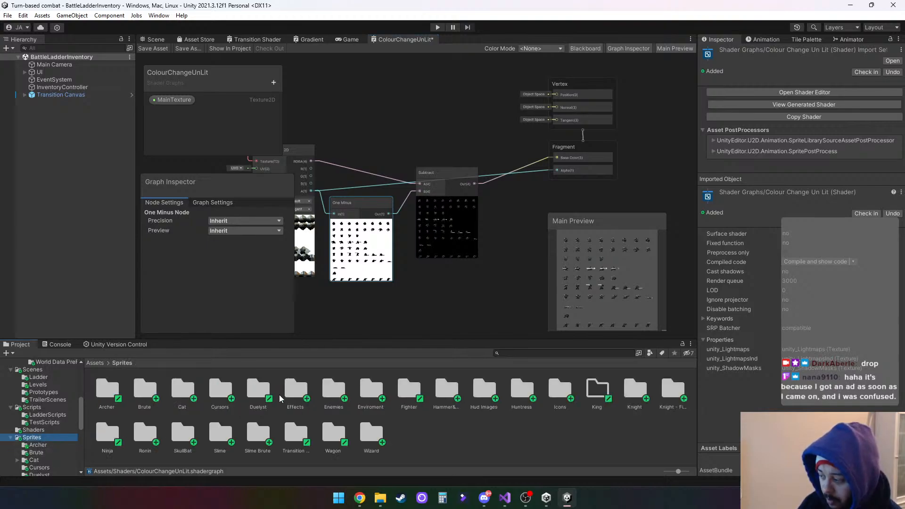
pyautogui.click(39, 446)
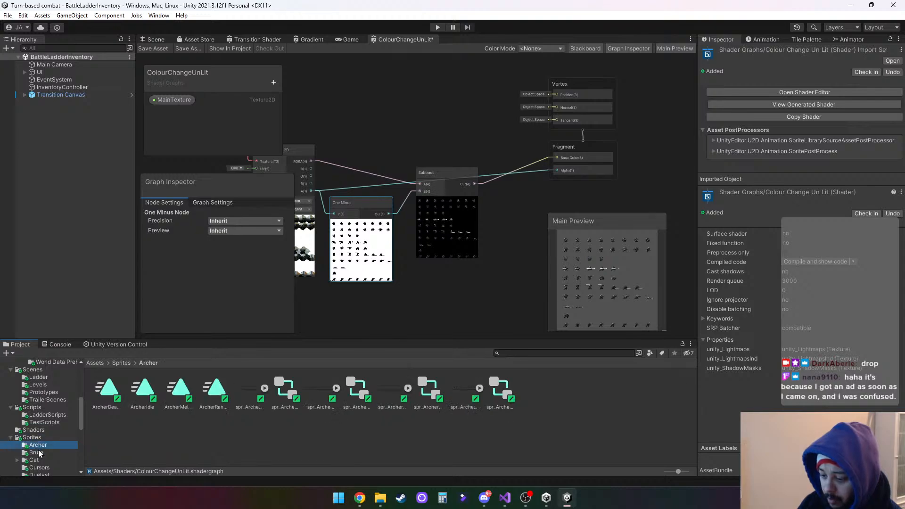
pyautogui.click(38, 453)
pyautogui.scroll(-3, 42, 438)
pyautogui.click(41, 405)
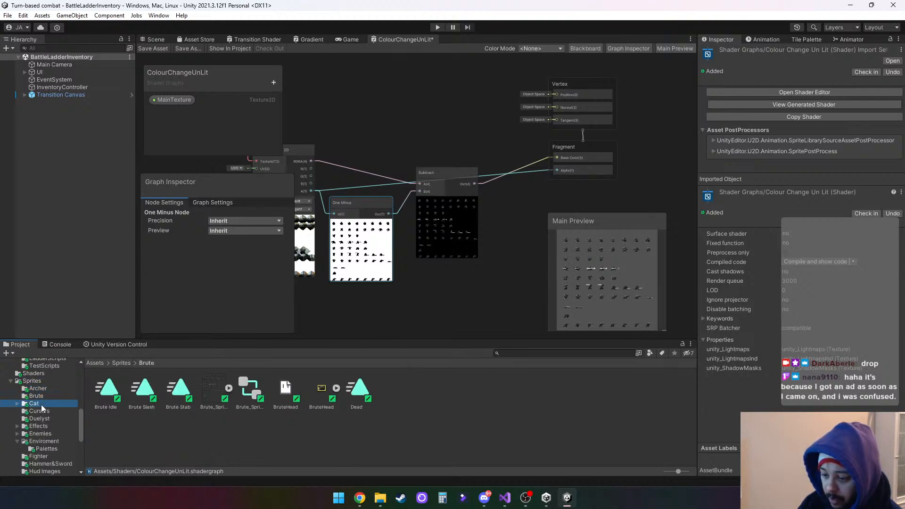
pyautogui.scroll(-3, 47, 437)
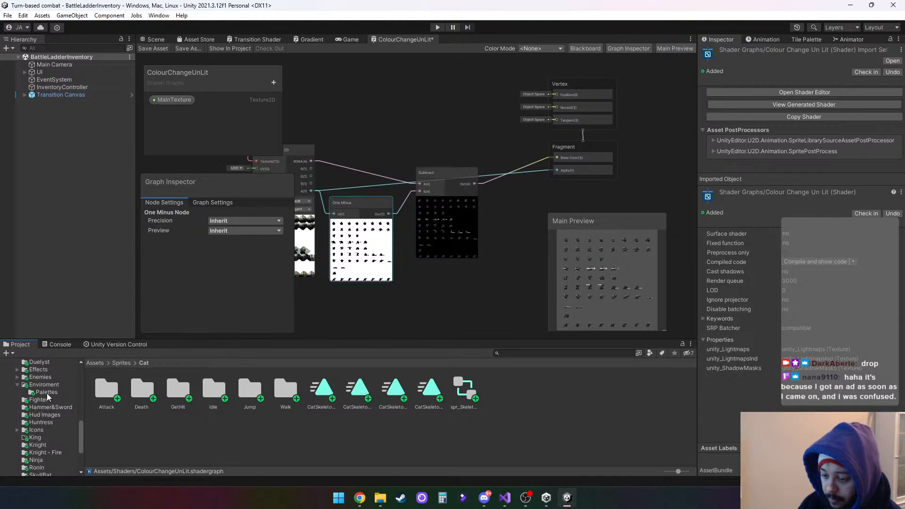
pyautogui.scroll(3, 50, 442)
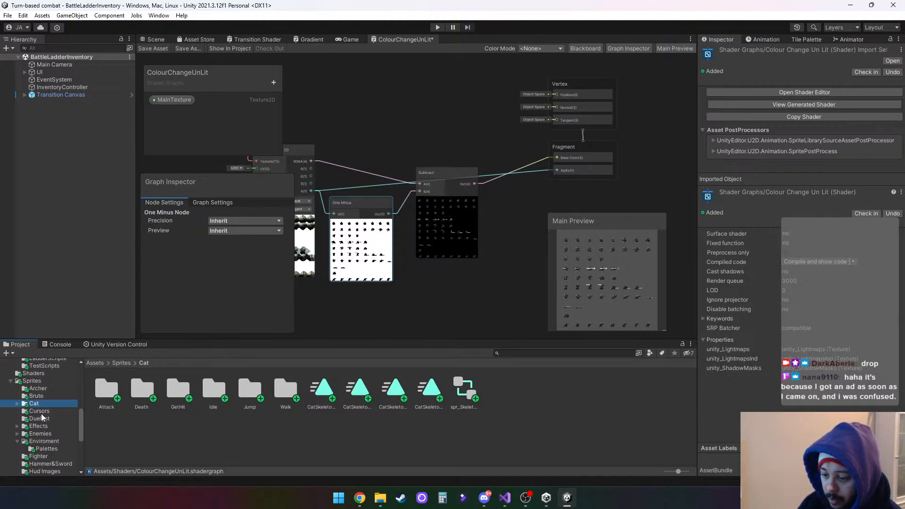
pyautogui.click(44, 433)
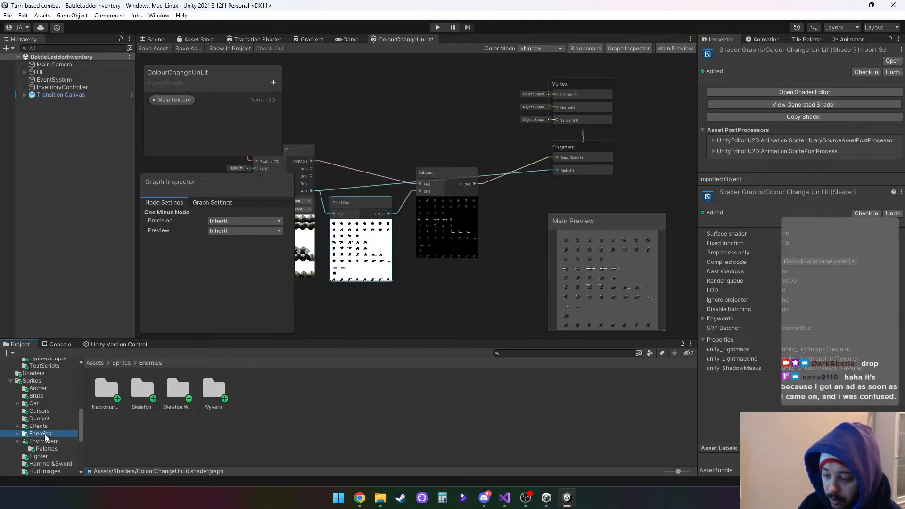
pyautogui.doubleClick(139, 389)
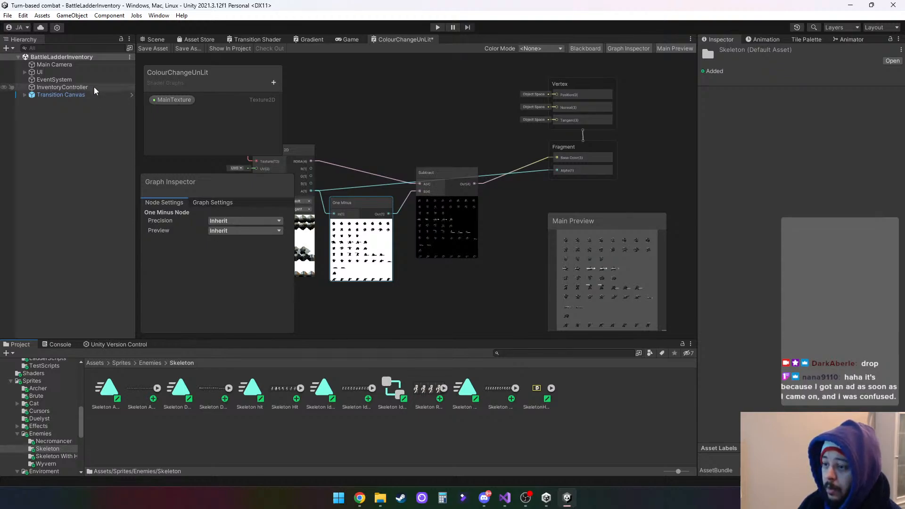
# Assign the Skeleton React sprite sheet as the default texture of the MainTexture property.
pyautogui.click(173, 99)
pyautogui.moveTo(426, 387); pyautogui.dragTo(254, 253)
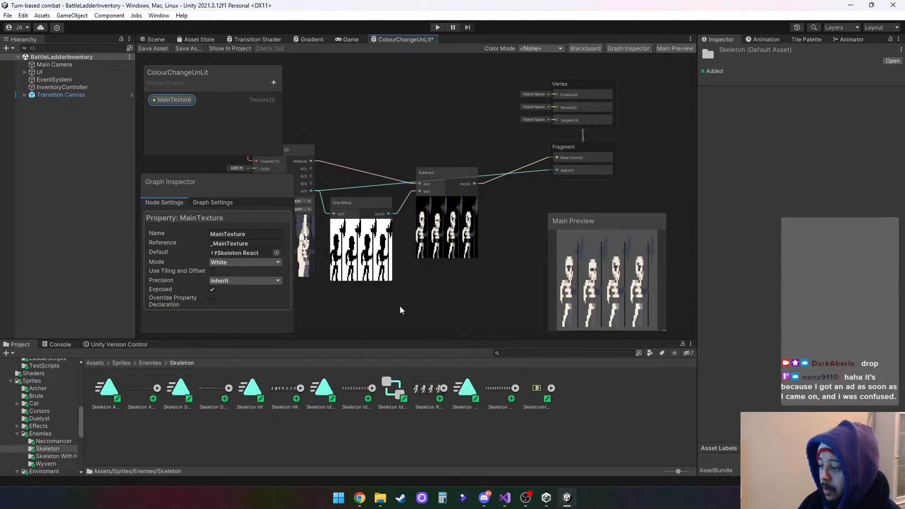
pyautogui.moveTo(389, 313); pyautogui.dragTo(430, 314, button='middle')
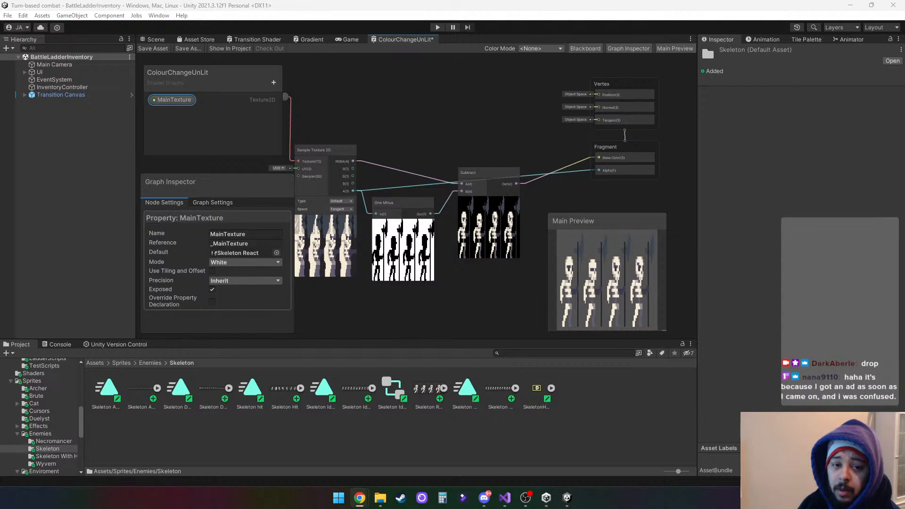
# Search the graph nodes for "rep" and add a Replace Color node near the Vertex block.
pyautogui.moveTo(505, 125); pyautogui.dragTo(483, 186, button='middle')
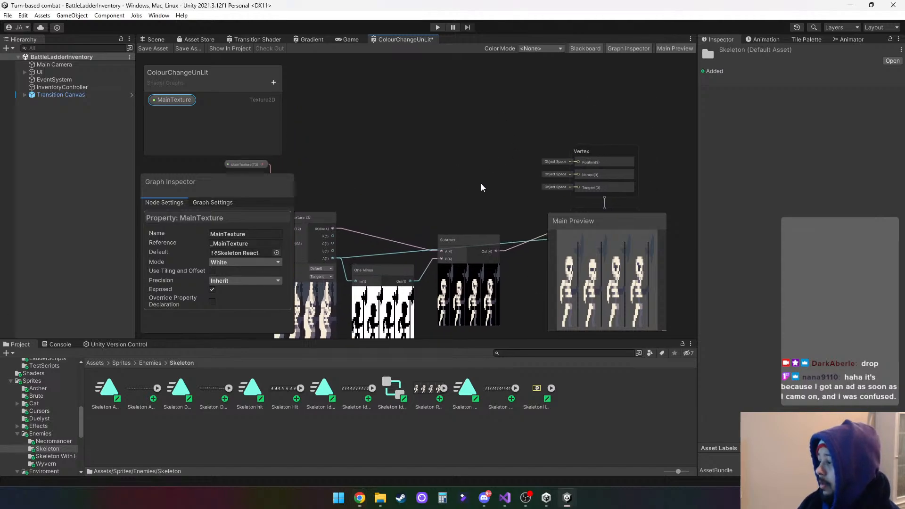
pyautogui.moveTo(514, 119); pyautogui.dragTo(414, 96, button='middle')
pyautogui.rightClick(517, 94)
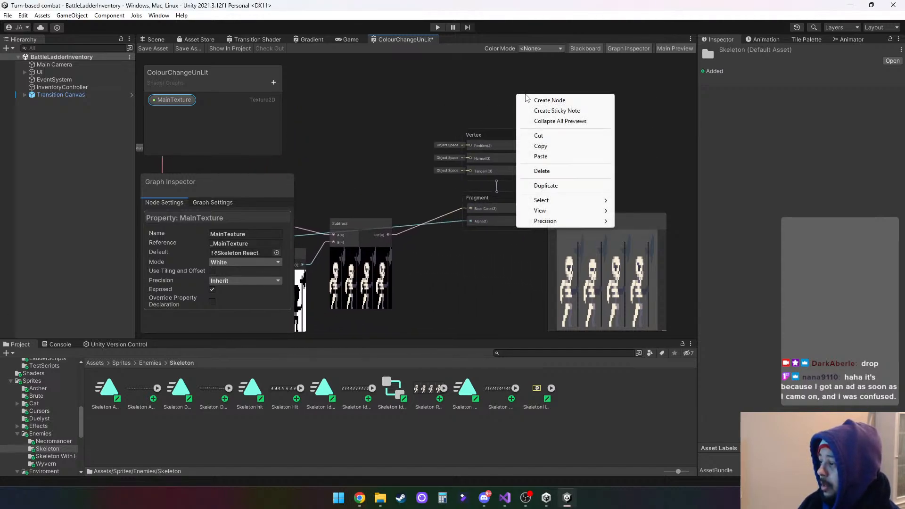
pyautogui.click(569, 101)
pyautogui.write('rep')
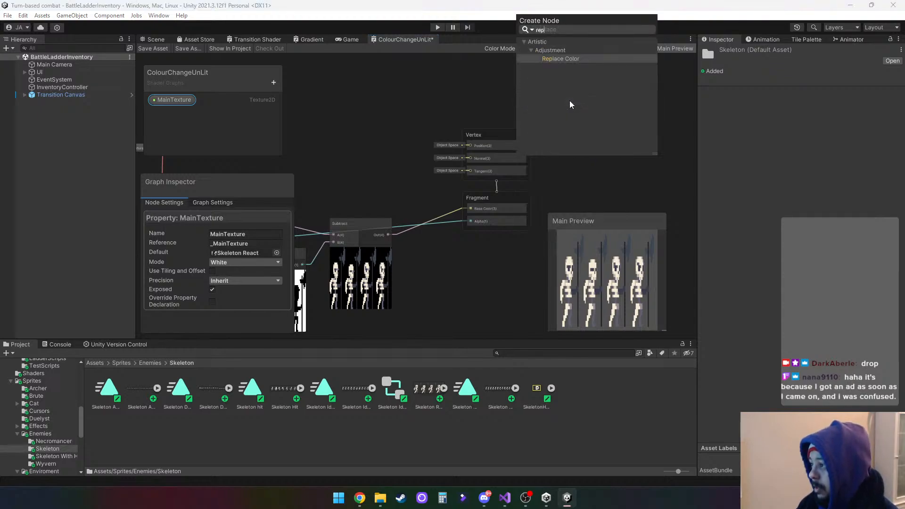
pyautogui.click(559, 60)
pyautogui.scroll(-4, 566, 92)
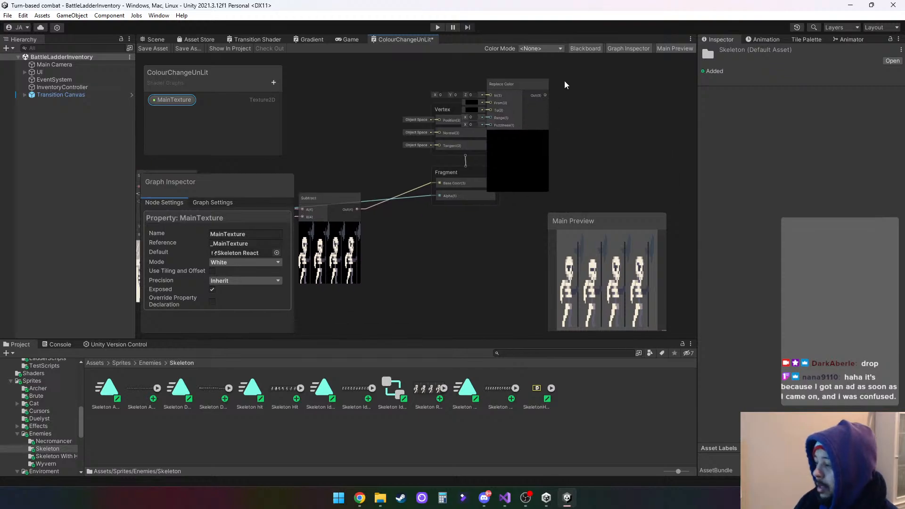
# Move the Vertex and Fragment blocks together clear of the Replace Color node, close to the Subtract node's output.
pyautogui.moveTo(517, 182); pyautogui.dragTo(491, 235, button='middle')
pyautogui.moveTo(503, 131); pyautogui.dragTo(433, 85)
pyautogui.moveTo(430, 174); pyautogui.dragTo(507, 271)
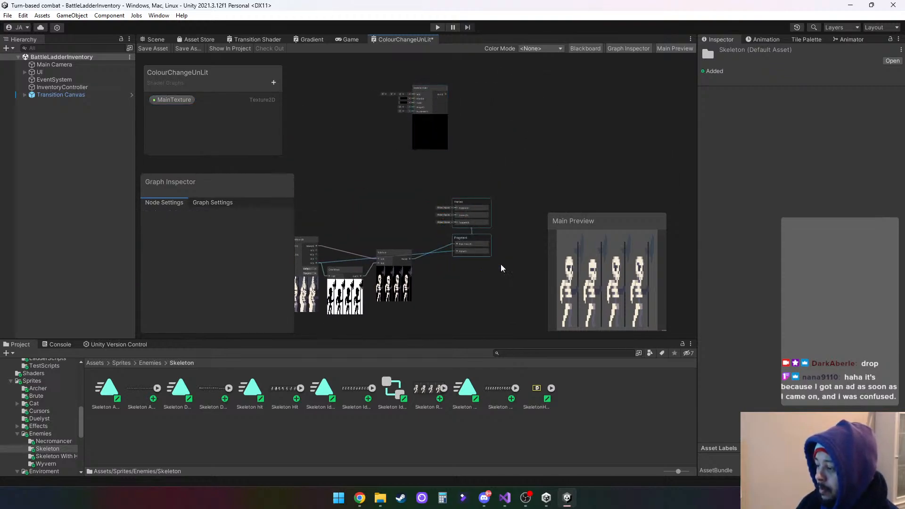
pyautogui.moveTo(445, 290); pyautogui.dragTo(458, 245, button='middle')
pyautogui.moveTo(493, 192); pyautogui.dragTo(478, 236)
pyautogui.moveTo(480, 210); pyautogui.dragTo(477, 169)
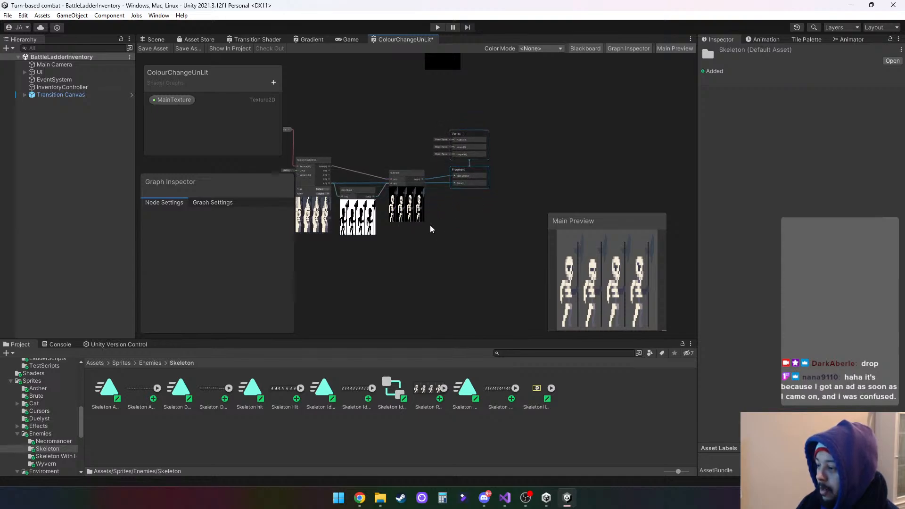
# Line up the Subtract node with the Fragment block's Base Color input and nudge the Vertex block slightly.
pyautogui.scroll(3, 429, 226)
pyautogui.moveTo(473, 191); pyautogui.dragTo(464, 184)
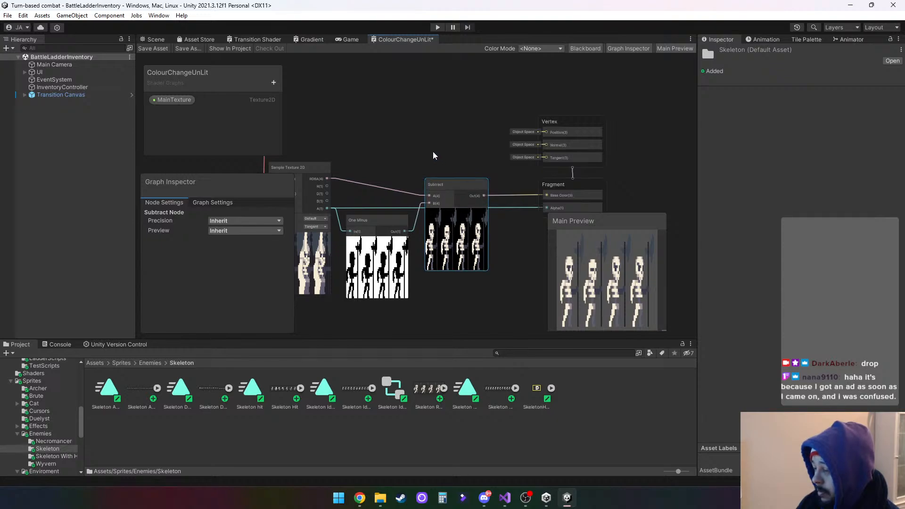
pyautogui.moveTo(466, 135); pyautogui.dragTo(396, 136, button='middle')
pyautogui.moveTo(415, 101); pyautogui.dragTo(381, 200, button='middle')
pyautogui.click(475, 229)
pyautogui.moveTo(477, 229); pyautogui.dragTo(474, 227)
pyautogui.moveTo(436, 164); pyautogui.dragTo(443, 256, button='middle')
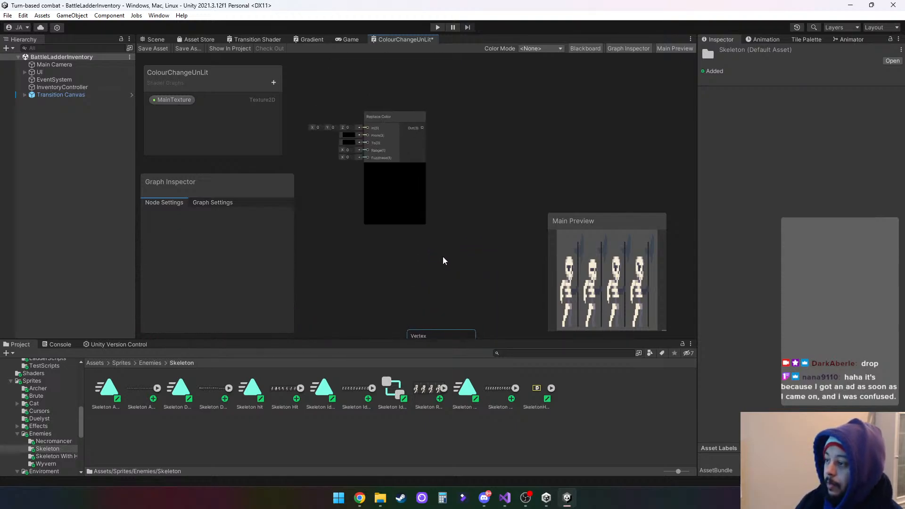
# Connect the Subtract node's output to the Replace Color node's In input and move Replace Color down closer to the Vertex block.
pyautogui.scroll(-1, 443, 257)
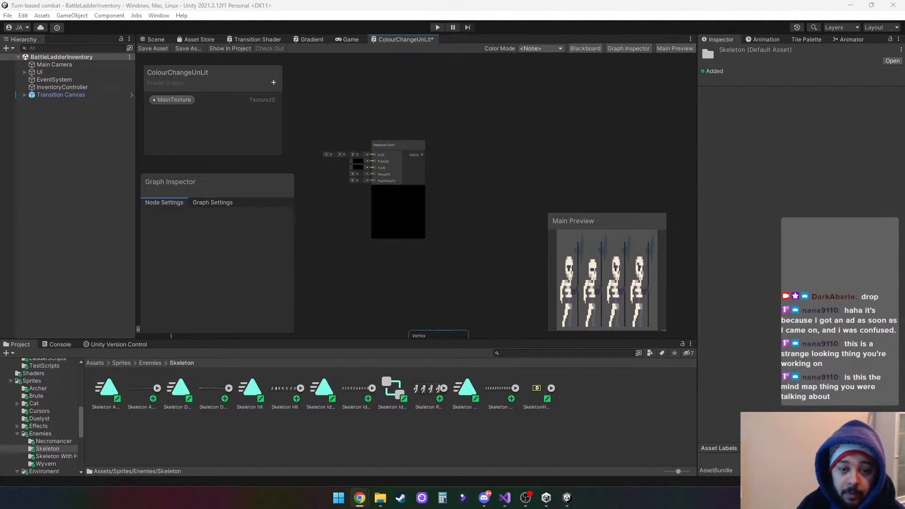
pyautogui.moveTo(420, 292); pyautogui.dragTo(447, 164, button='middle')
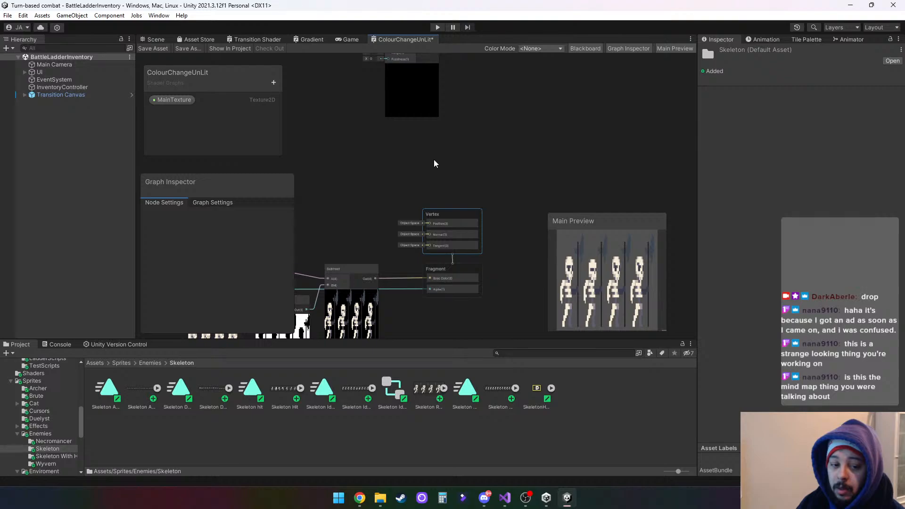
pyautogui.moveTo(463, 143); pyautogui.dragTo(470, 169, button='middle')
pyautogui.scroll(-1, 474, 170)
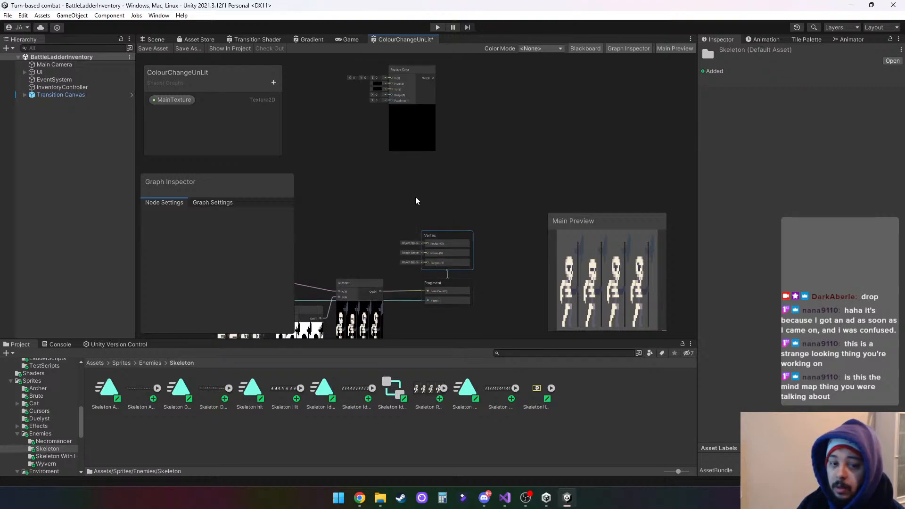
pyautogui.moveTo(380, 290); pyautogui.dragTo(392, 141)
pyautogui.moveTo(457, 218); pyautogui.dragTo(451, 150, button='middle')
pyautogui.moveTo(408, 71); pyautogui.dragTo(434, 156)
pyautogui.moveTo(489, 216); pyautogui.dragTo(470, 123, button='middle')
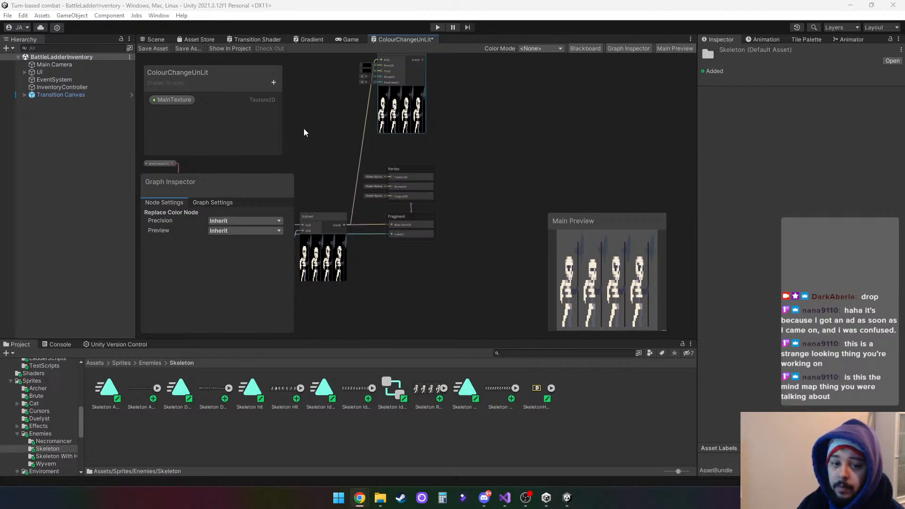
# Set the Replace Color node's To colour to red.
pyautogui.click(367, 71)
pyautogui.click(483, 154)
pyautogui.moveTo(484, 156); pyautogui.dragTo(482, 157)
pyautogui.click(512, 93)
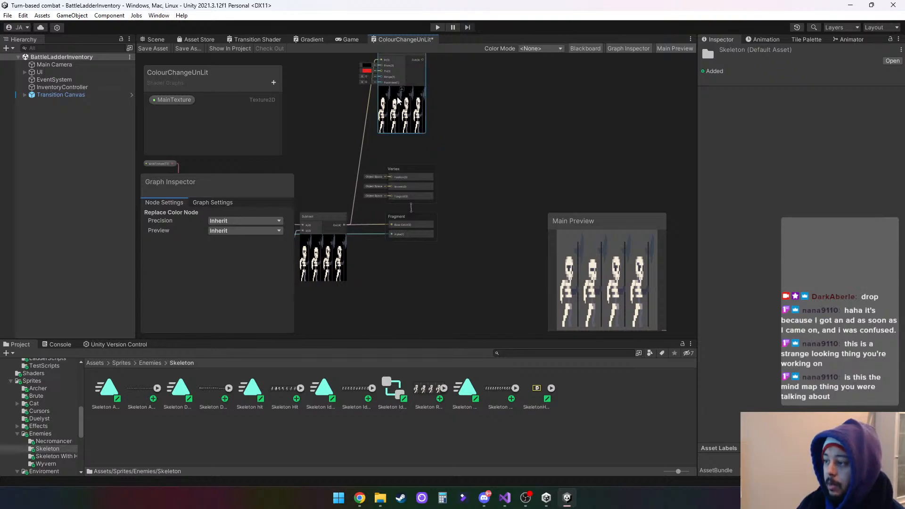
# Nudge the Replace Color node down and set its From colour to the bone colour F7ECD5 sampled from a skeleton in the Main Preview.
pyautogui.scroll(4, 471, 177)
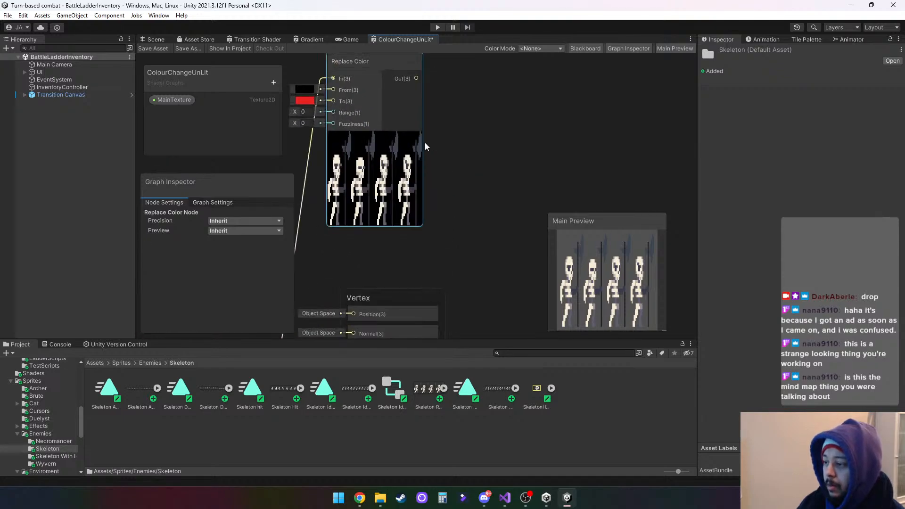
pyautogui.moveTo(437, 158); pyautogui.dragTo(441, 187)
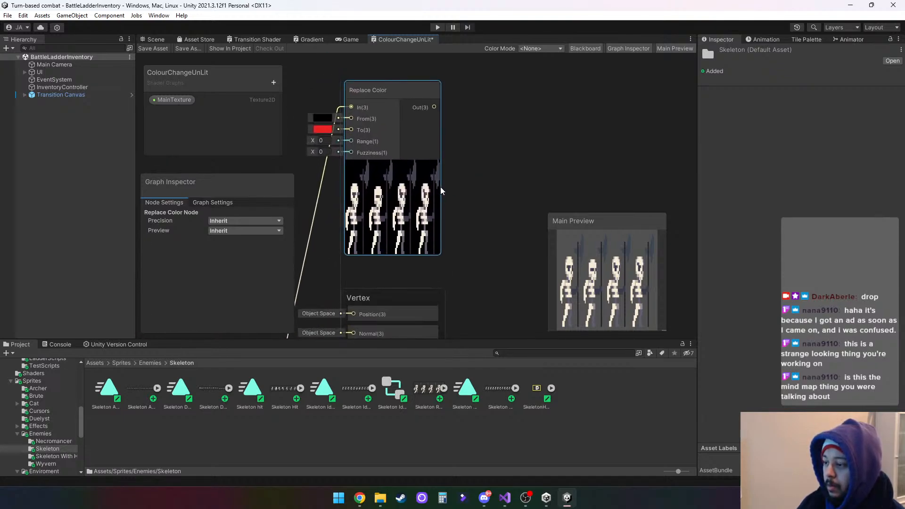
pyautogui.click(392, 166)
pyautogui.click(384, 163)
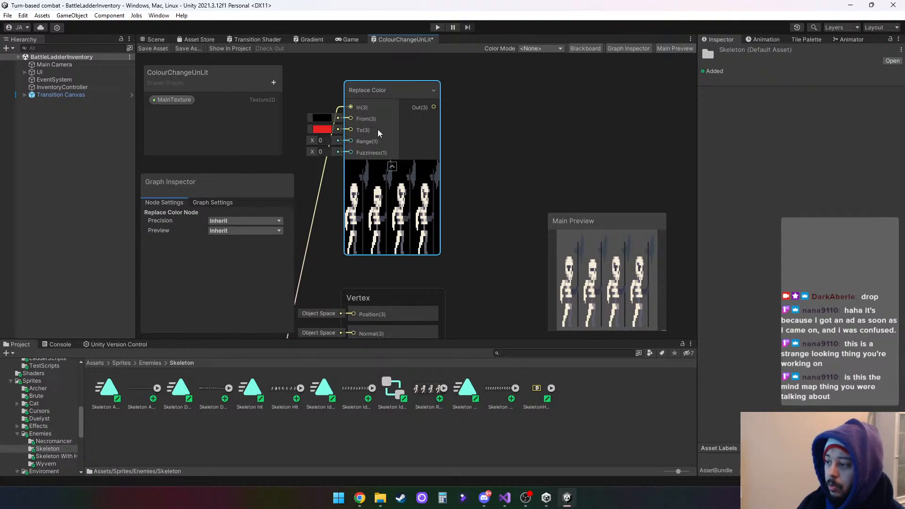
pyautogui.click(323, 117)
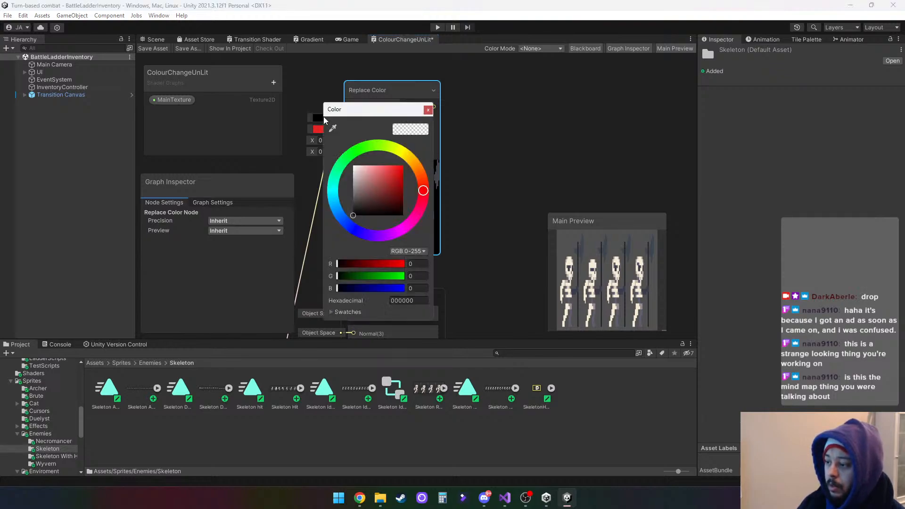
pyautogui.click(331, 127)
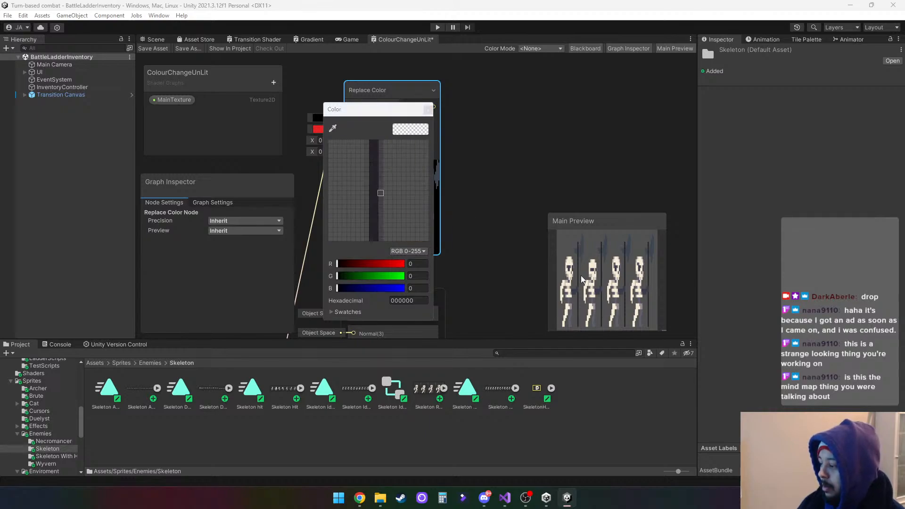
pyautogui.click(561, 260)
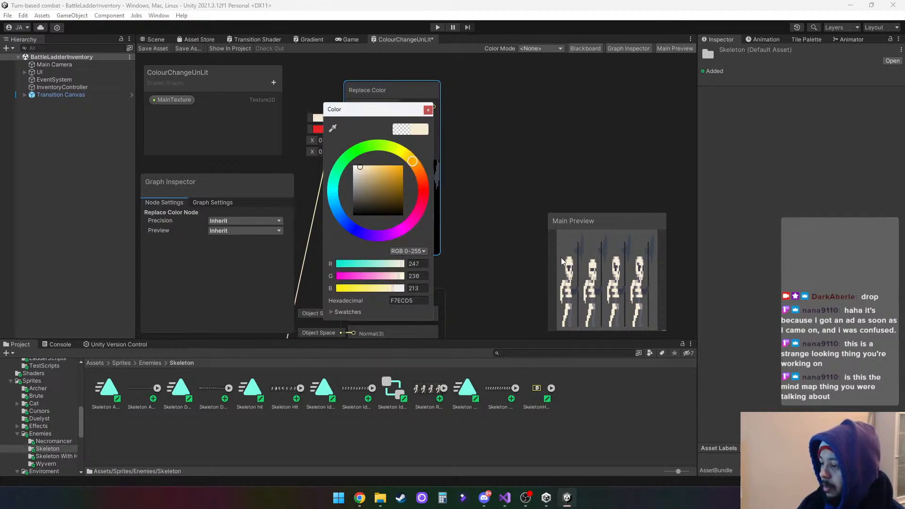
pyautogui.click(428, 110)
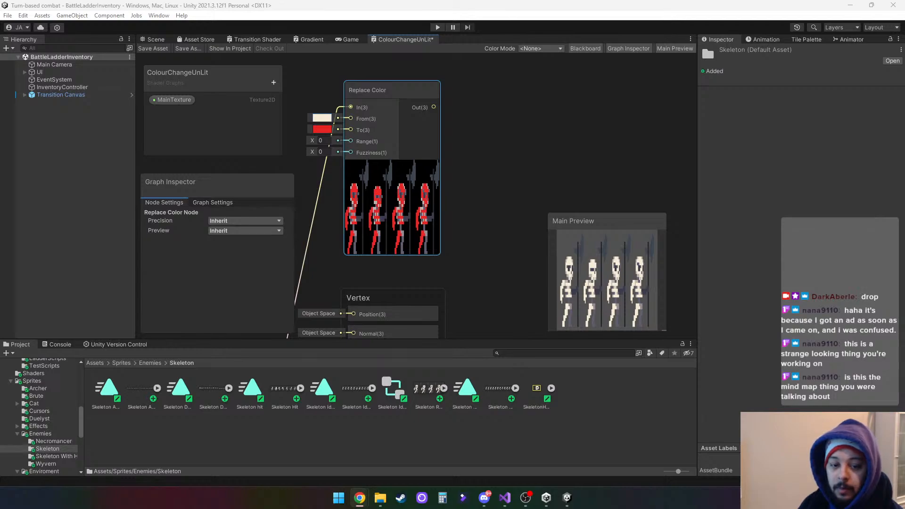
# Connect the Replace Color node's output to the Fragment block's Base Color input.
pyautogui.moveTo(470, 233); pyautogui.dragTo(502, 149, button='middle')
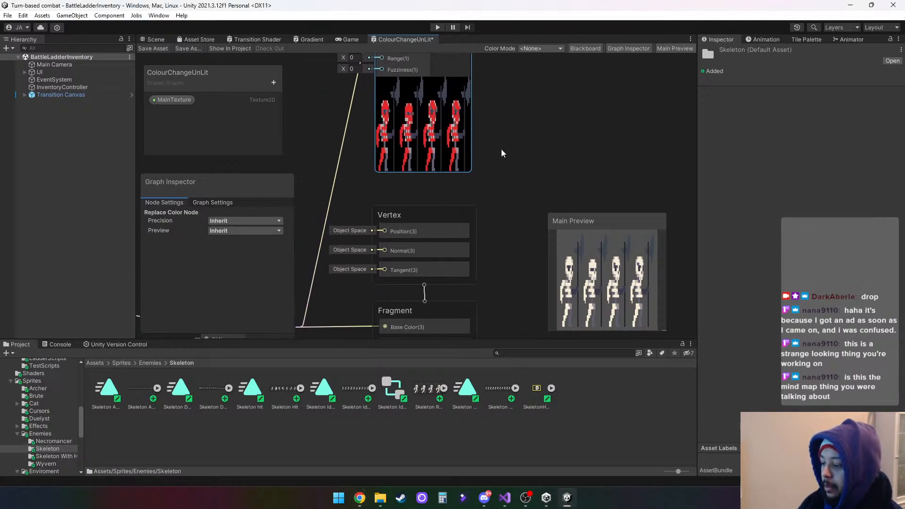
pyautogui.scroll(-1, 507, 149)
pyautogui.scroll(-1, 507, 149)
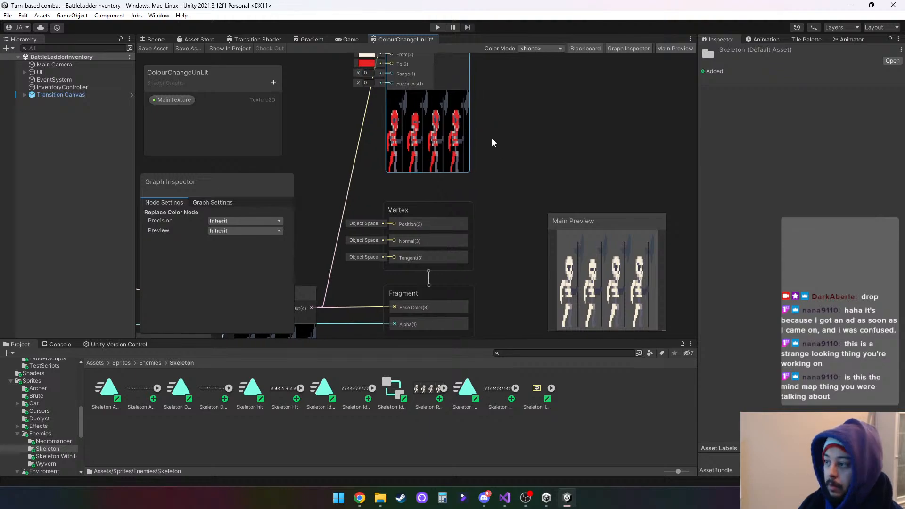
pyautogui.scroll(-1, 491, 138)
pyautogui.moveTo(470, 67); pyautogui.dragTo(417, 271)
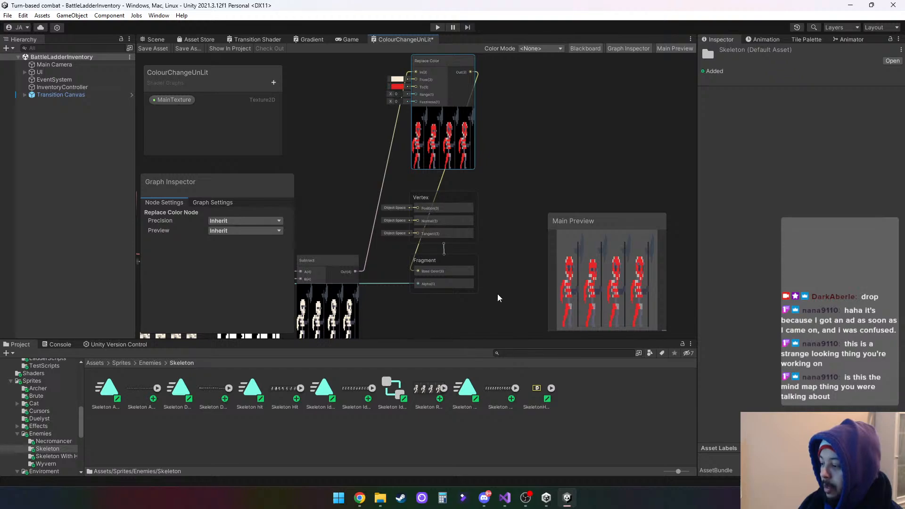
pyautogui.moveTo(511, 231); pyautogui.dragTo(474, 223, button='middle')
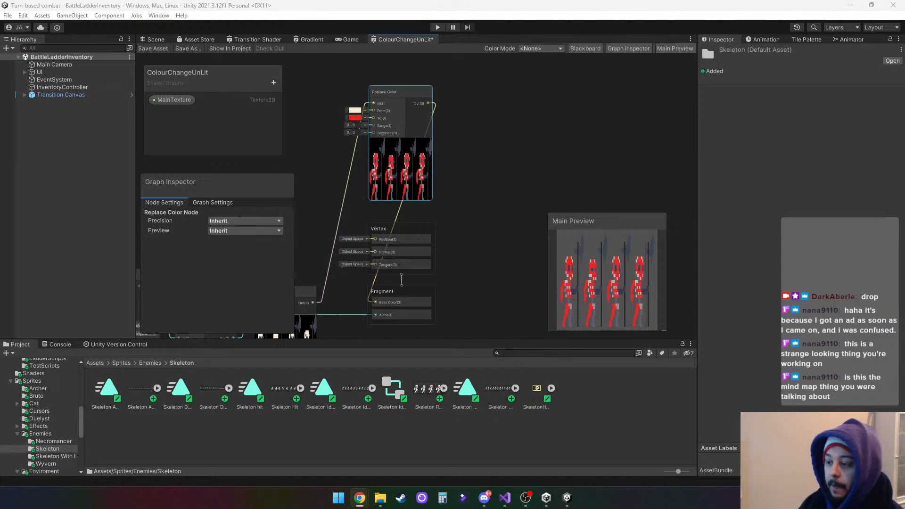
# Add a Color property named Colour to the shader graph.
pyautogui.click(273, 83)
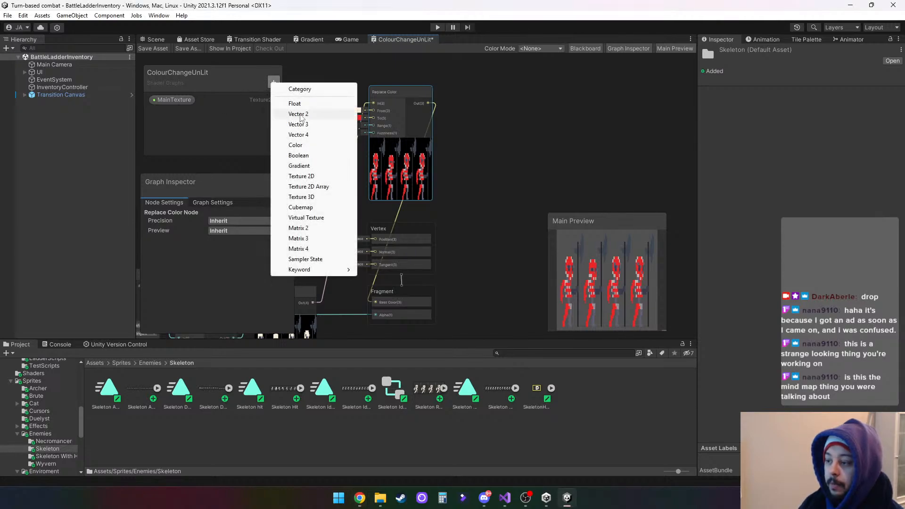
pyautogui.click(307, 147)
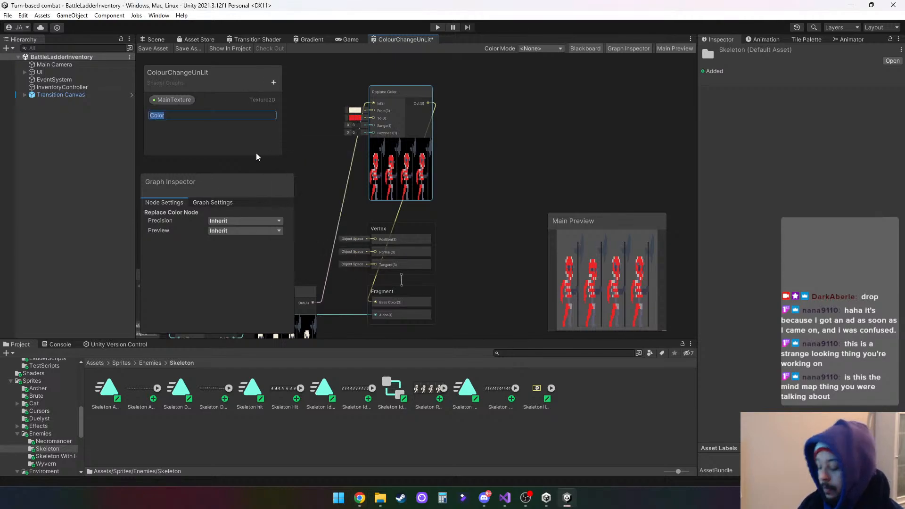
pyautogui.write('Colour')
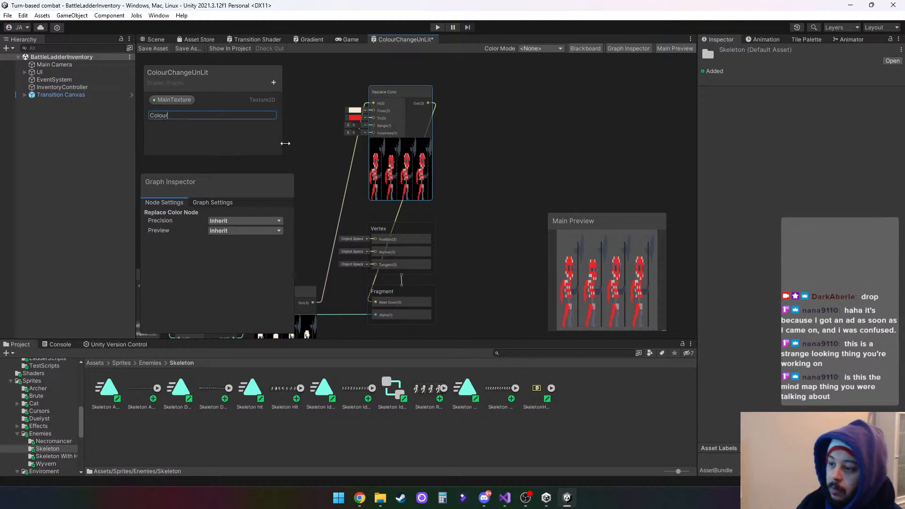
pyautogui.press('Return')
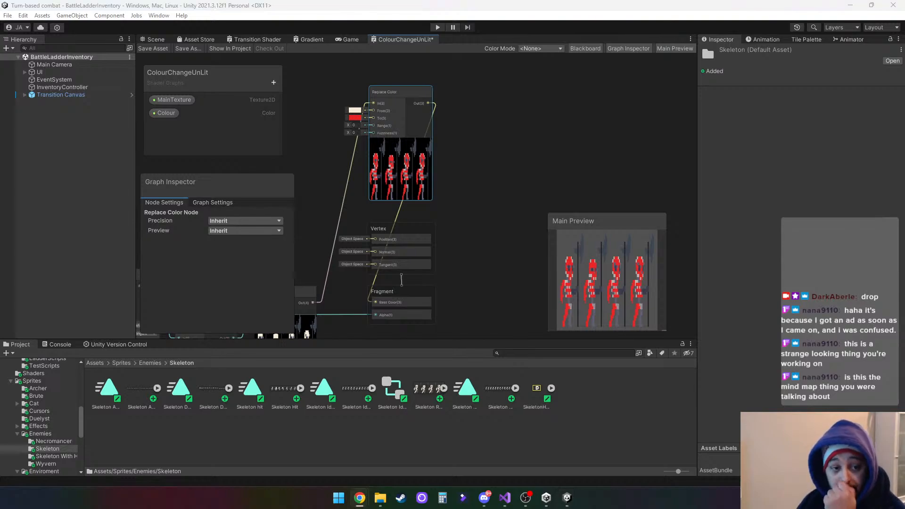
# Place the Colour property in the graph, shift Replace Color to make room, and connect Colour to its To input.
pyautogui.moveTo(165, 114); pyautogui.dragTo(315, 87)
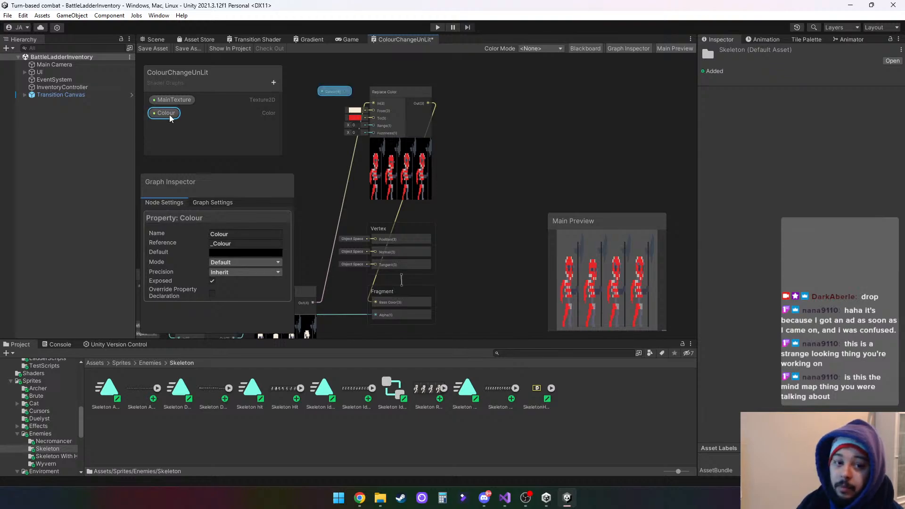
pyautogui.click(306, 114)
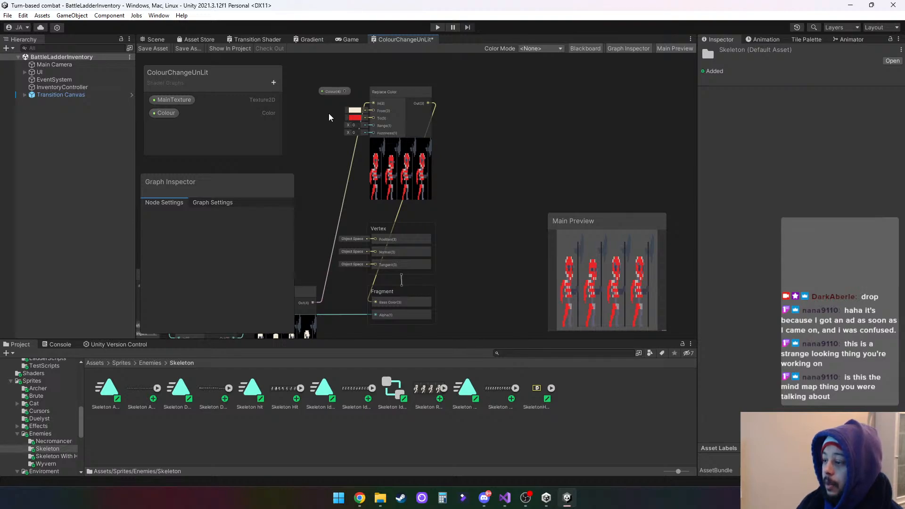
pyautogui.moveTo(408, 90); pyautogui.dragTo(427, 110)
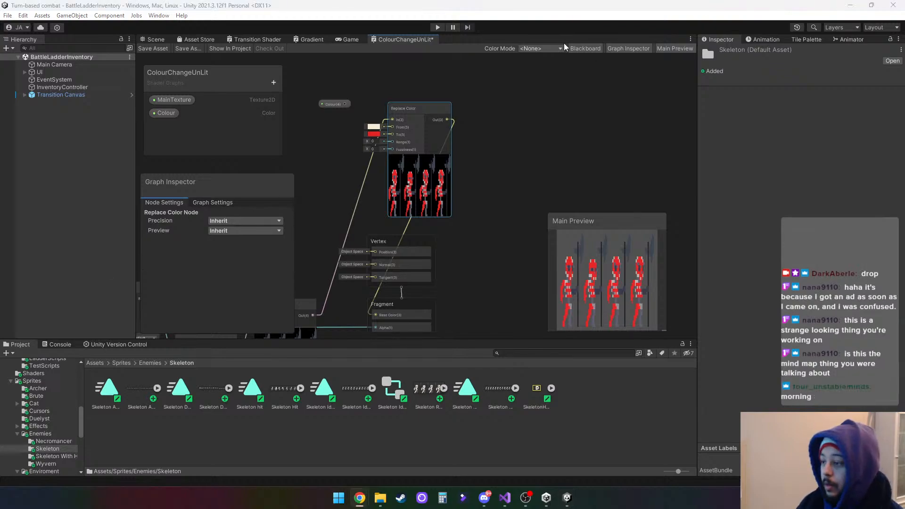
pyautogui.moveTo(344, 104); pyautogui.dragTo(389, 134)
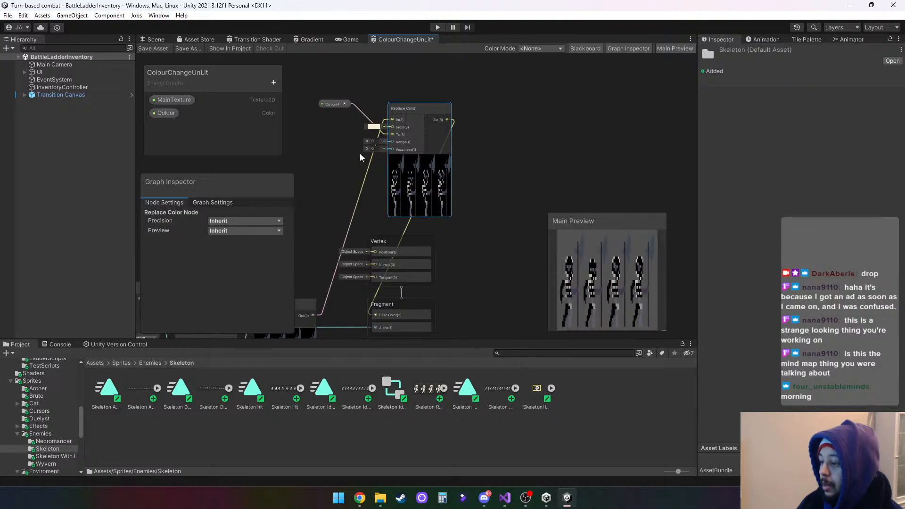
# Set the Colour property's default value to the red E50F0F.
pyautogui.click(330, 104)
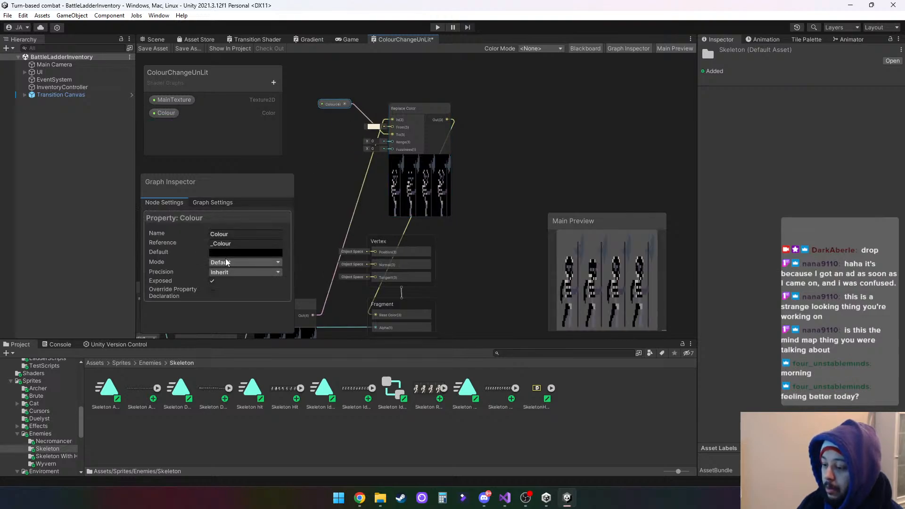
pyautogui.click(239, 254)
pyautogui.moveTo(294, 304)
pyautogui.mouseDown()
pyautogui.moveTo(323, 301)
pyautogui.moveTo(304, 313)
pyautogui.moveTo(316, 307)
pyautogui.mouseUp()
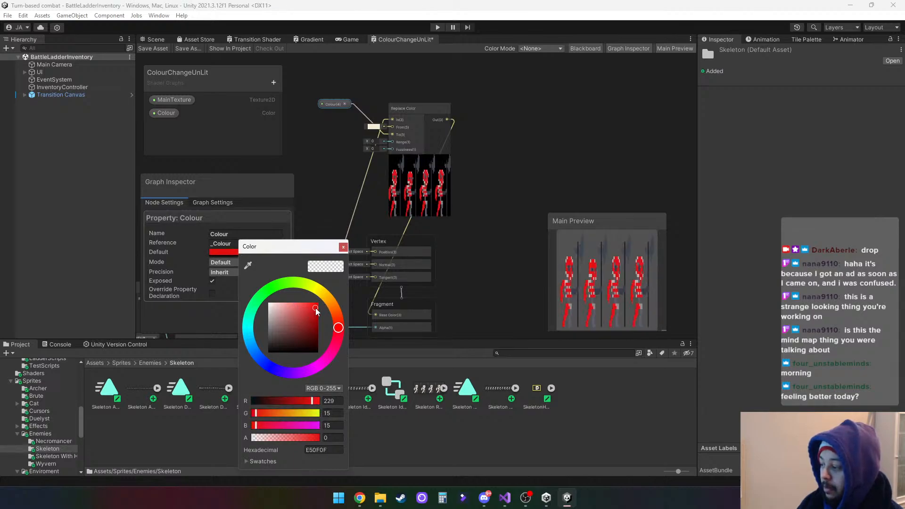
pyautogui.click(343, 247)
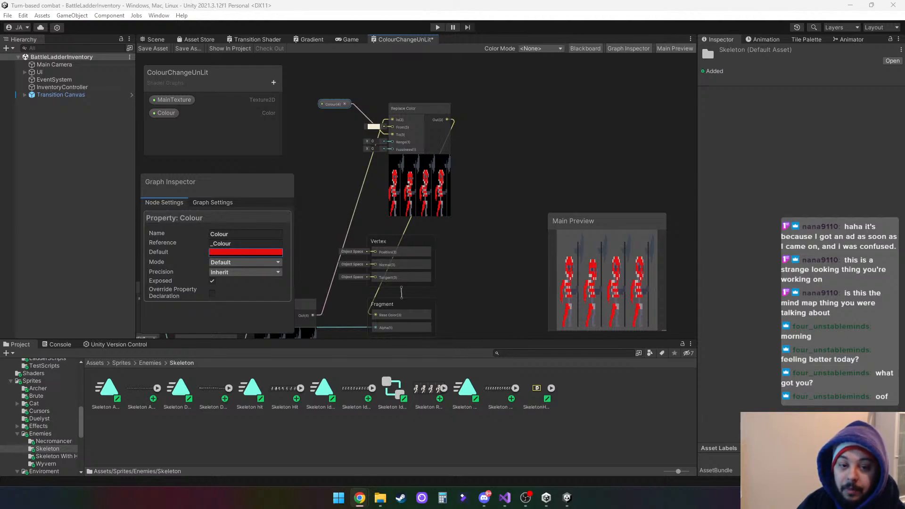
# Duplicate the Replace Color node, place the copy to the right of the original, and connect the original's output to the copy's In input.
pyautogui.click(408, 106)
pyautogui.rightClick(409, 107)
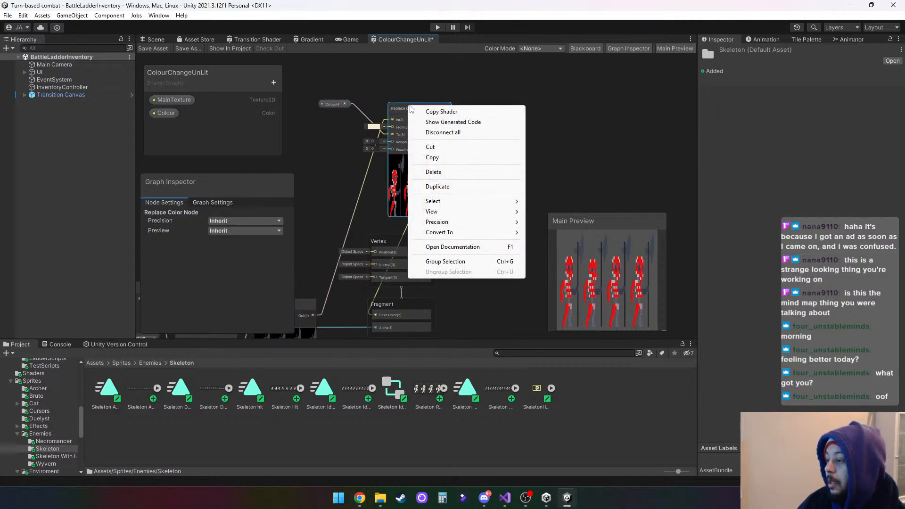
pyautogui.click(441, 187)
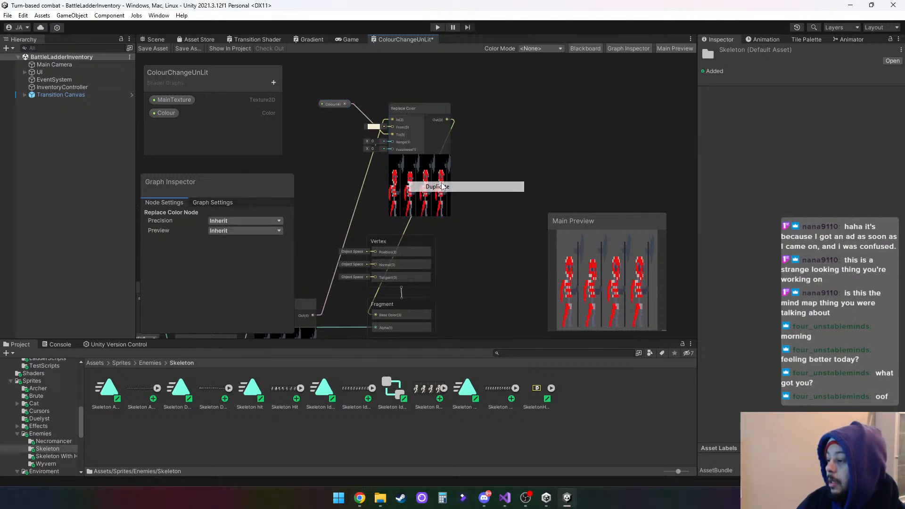
pyautogui.moveTo(490, 116); pyautogui.dragTo(513, 106)
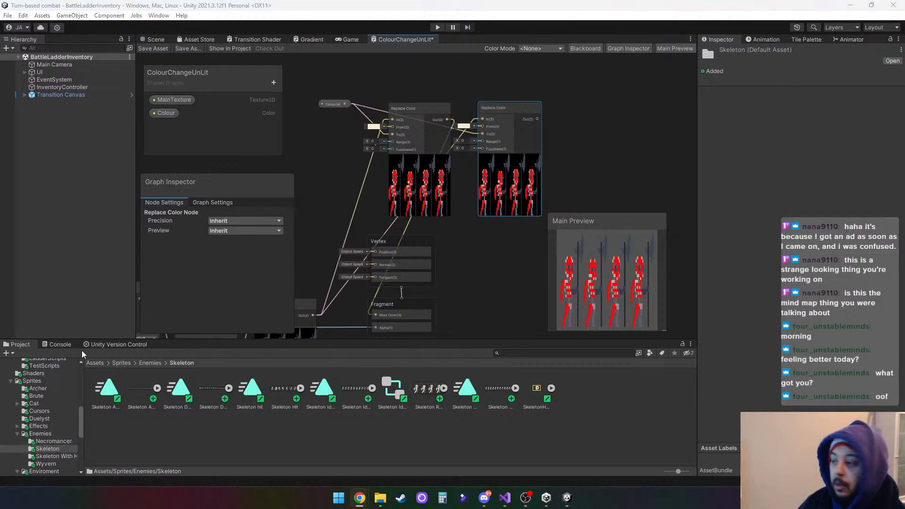
pyautogui.click(453, 120)
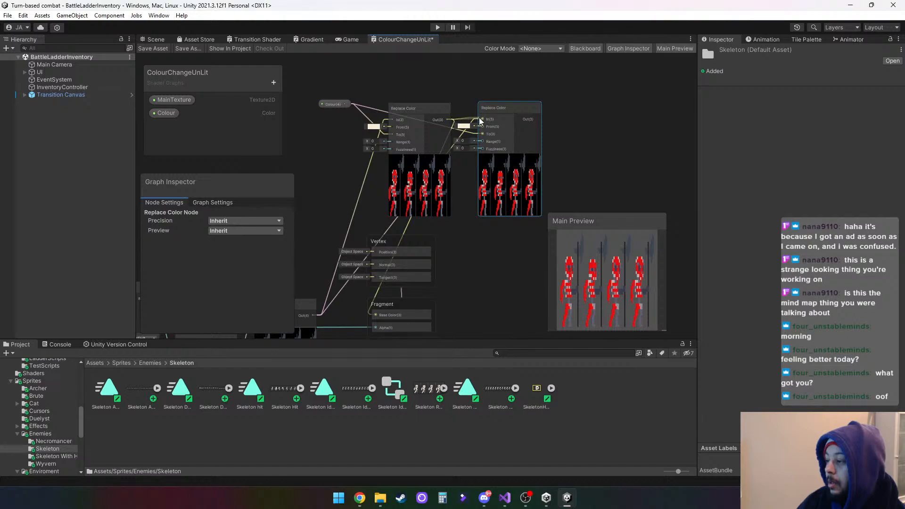
pyautogui.moveTo(482, 119); pyautogui.dragTo(482, 120)
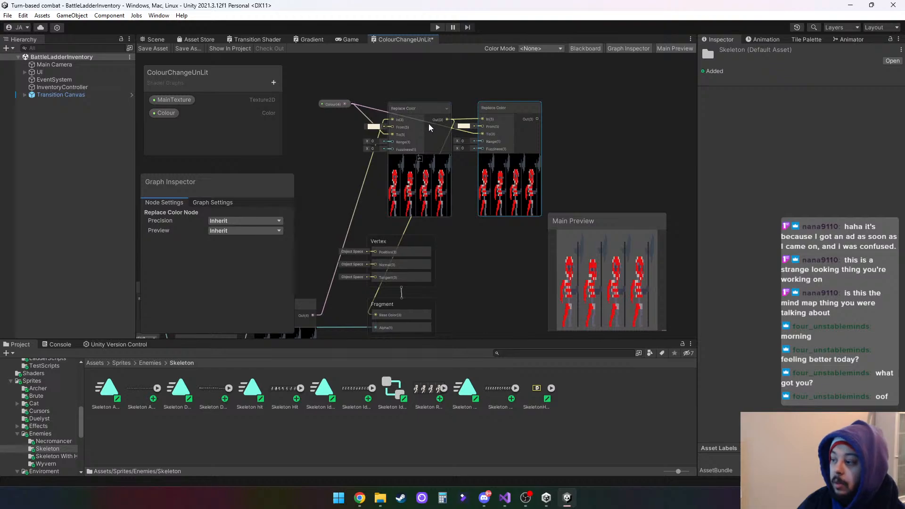
# Move the Colour node and the first Replace Color node left, widening the gap before the second Replace Color.
pyautogui.moveTo(314, 150); pyautogui.dragTo(342, 147, button='middle')
pyautogui.scroll(-3, 344, 143)
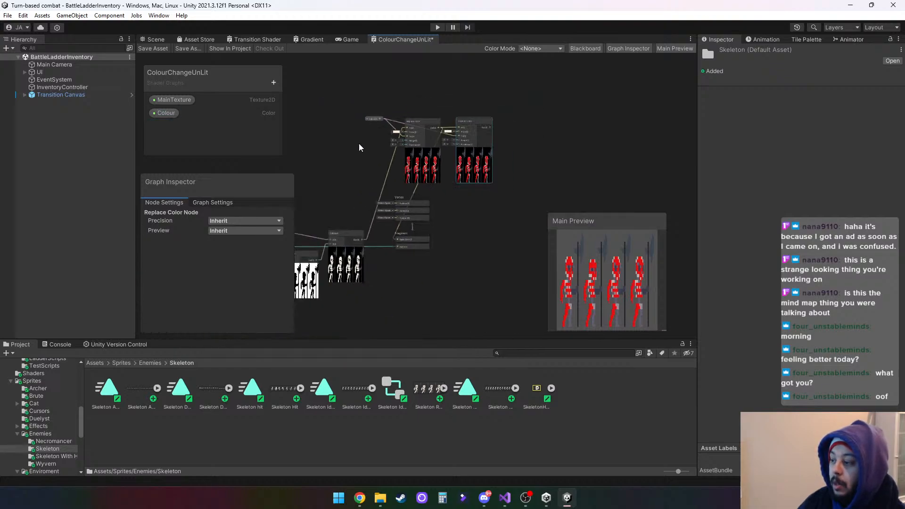
pyautogui.moveTo(375, 120); pyautogui.dragTo(324, 103)
pyautogui.moveTo(417, 120); pyautogui.dragTo(379, 125)
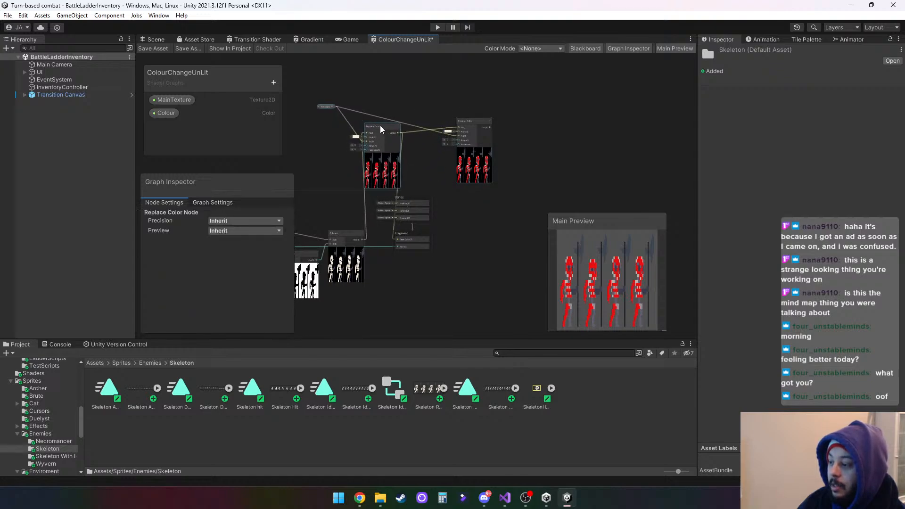
# Shift the Sample Texture 2D, One Minus and Subtract nodes together slightly to the left.
pyautogui.moveTo(286, 196); pyautogui.dragTo(370, 180, button='middle')
pyautogui.moveTo(310, 203); pyautogui.dragTo(437, 302)
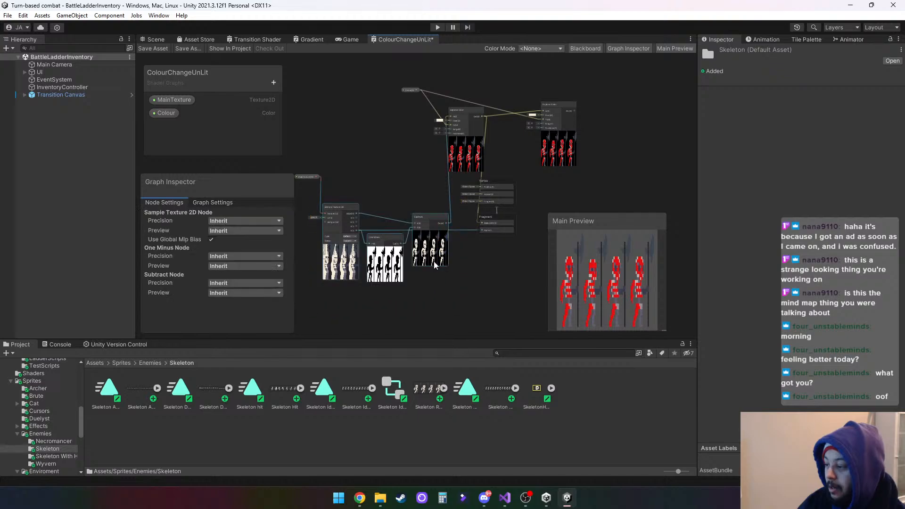
pyautogui.moveTo(427, 214); pyautogui.dragTo(422, 215)
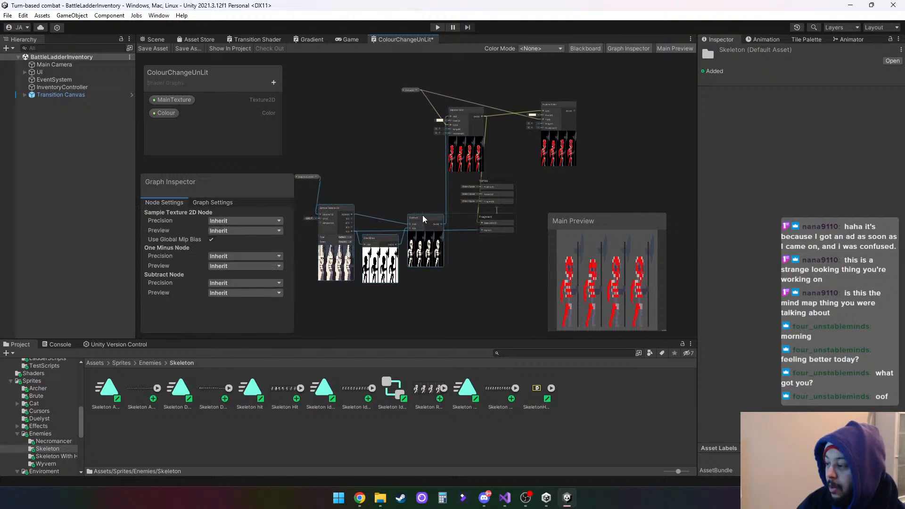
pyautogui.click(409, 180)
pyautogui.moveTo(543, 193); pyautogui.dragTo(483, 197, button='middle')
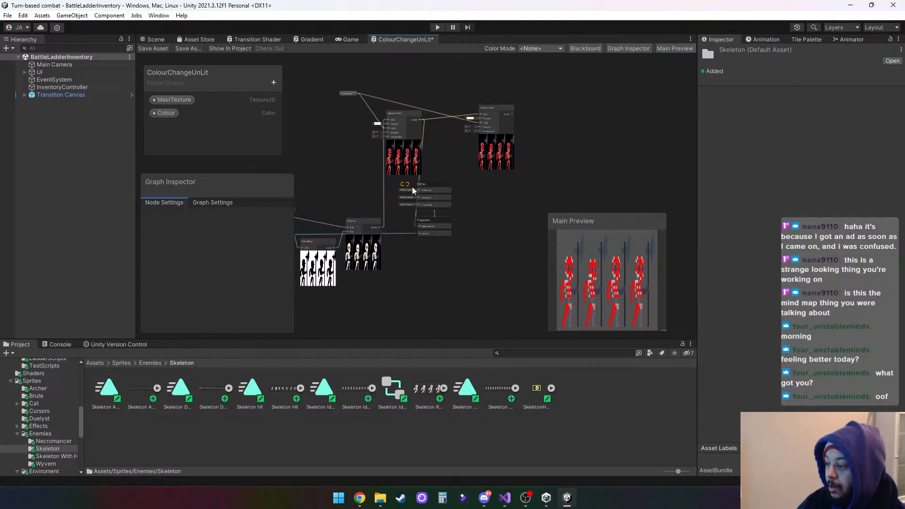
# Nudge the Vertex and Fragment stack right and lower the Colour node level with the first Replace Color's inputs.
pyautogui.moveTo(436, 182)
pyautogui.mouseDown()
pyautogui.moveTo(450, 196)
pyautogui.moveTo(453, 164)
pyautogui.moveTo(447, 183)
pyautogui.mouseUp()
pyautogui.scroll(4, 476, 206)
pyautogui.moveTo(414, 139); pyautogui.dragTo(461, 183, button='middle')
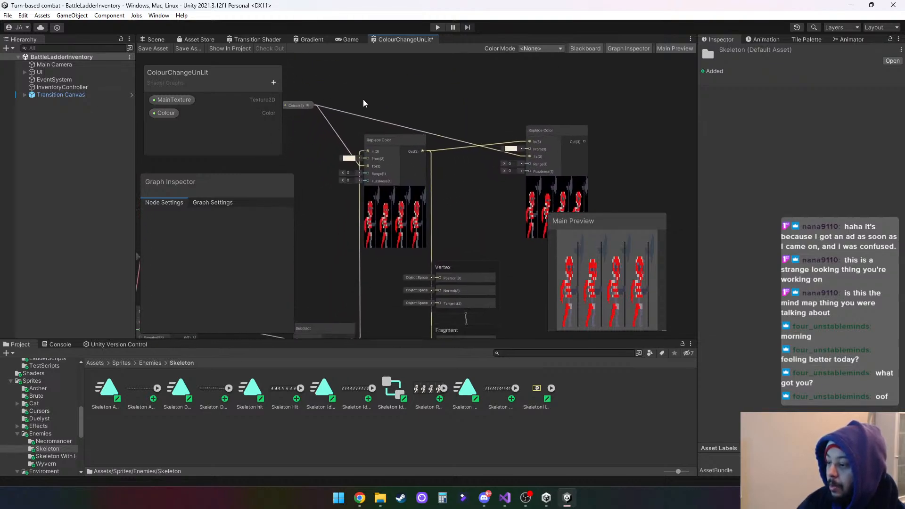
pyautogui.moveTo(293, 104); pyautogui.dragTo(293, 160)
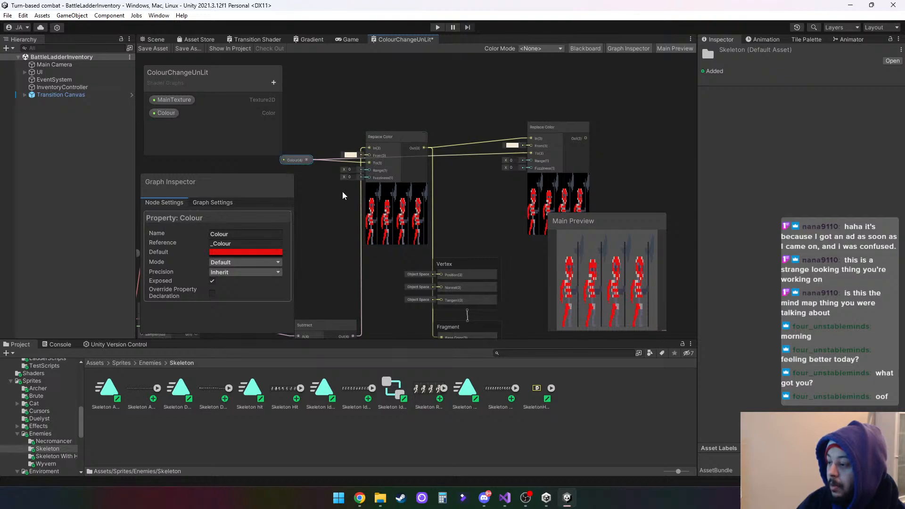
# Set the second Replace Color's From colour to BDB3AC, sampled from the skeleton in the Main Preview.
pyautogui.moveTo(442, 131); pyautogui.dragTo(395, 107, button='middle')
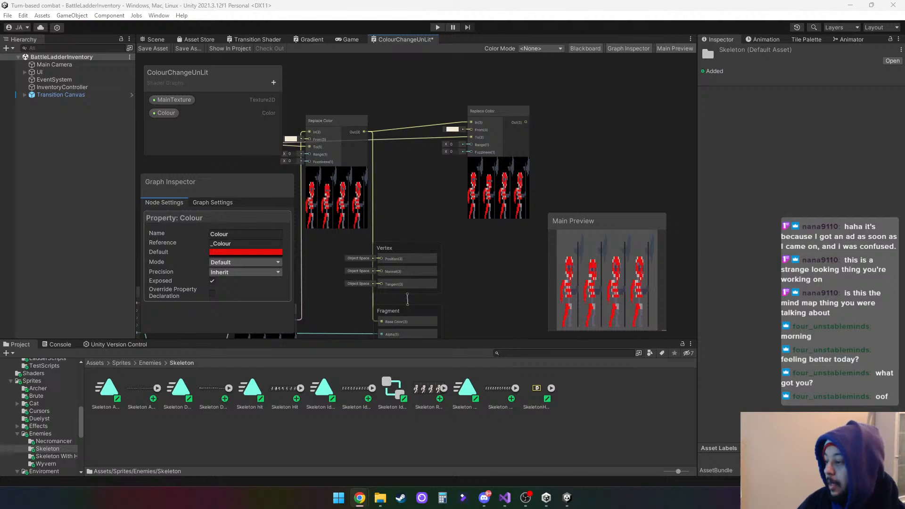
pyautogui.click(451, 129)
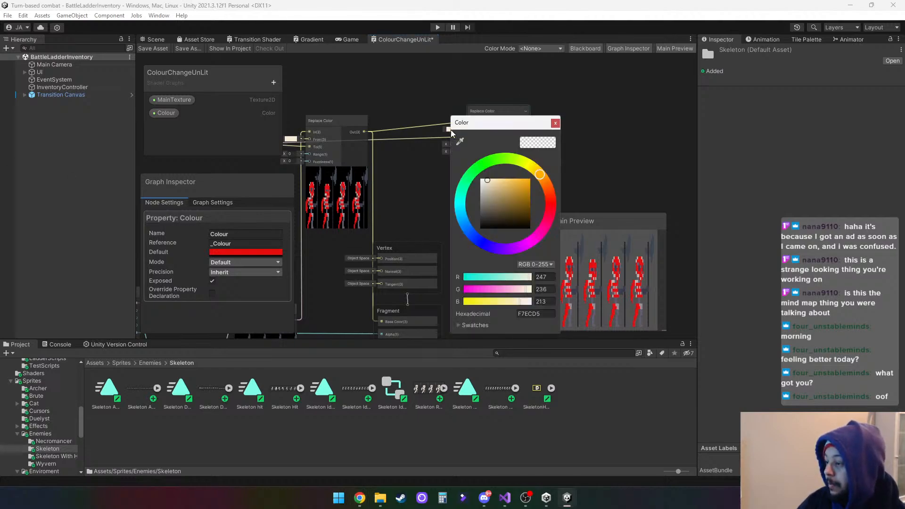
pyautogui.click(460, 142)
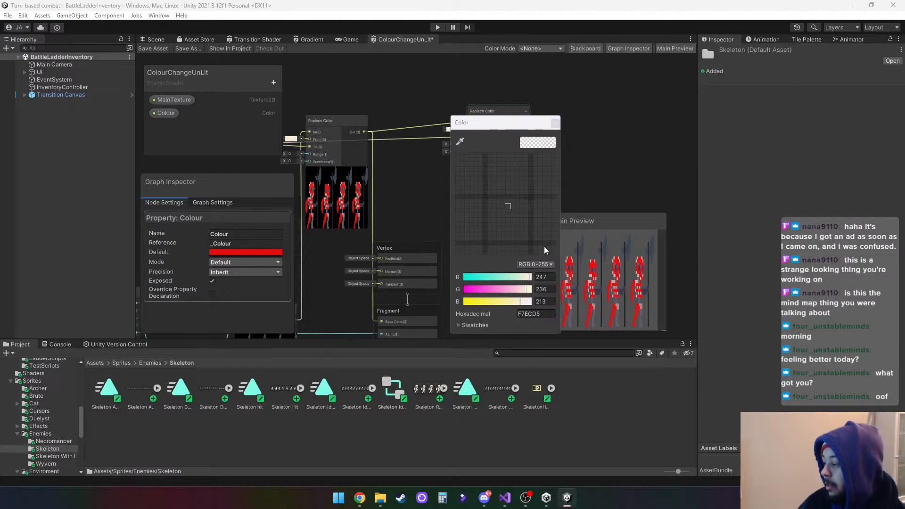
pyautogui.click(569, 279)
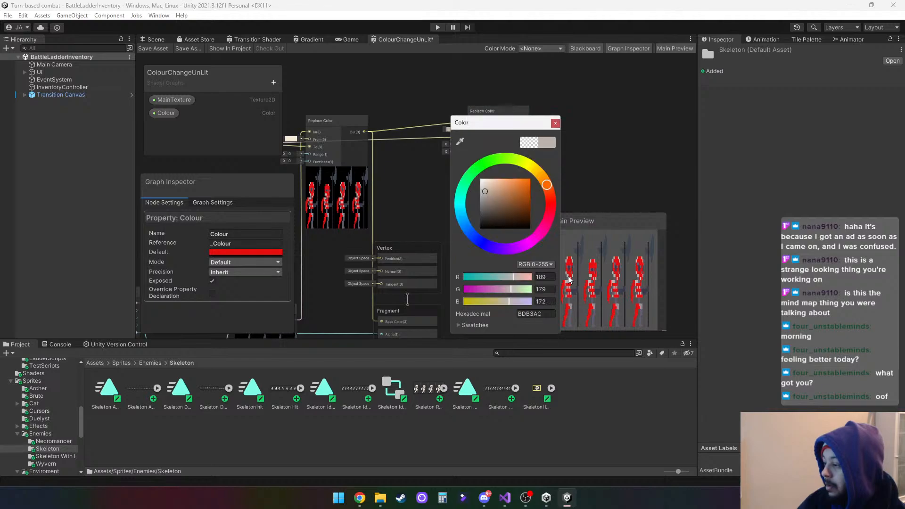
pyautogui.click(554, 124)
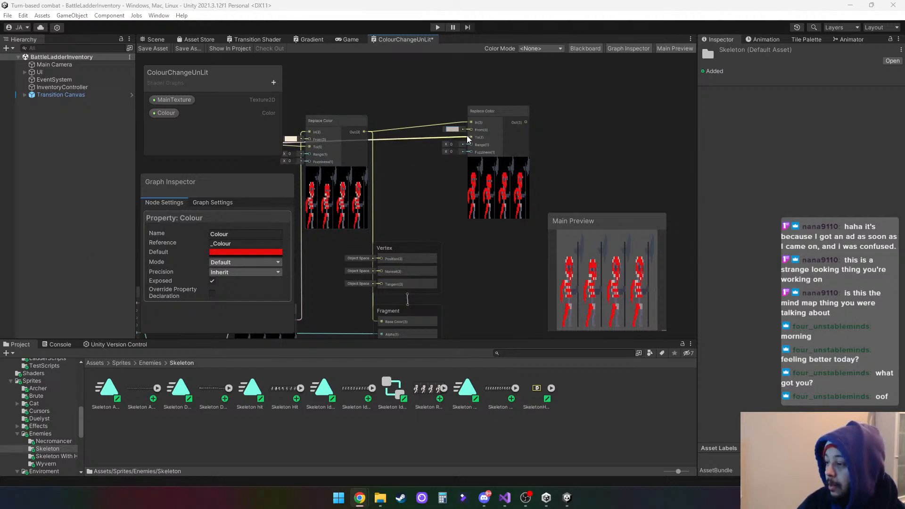
# Delete the connection between the Colour property and the second Replace Color's To input.
pyautogui.press('space')
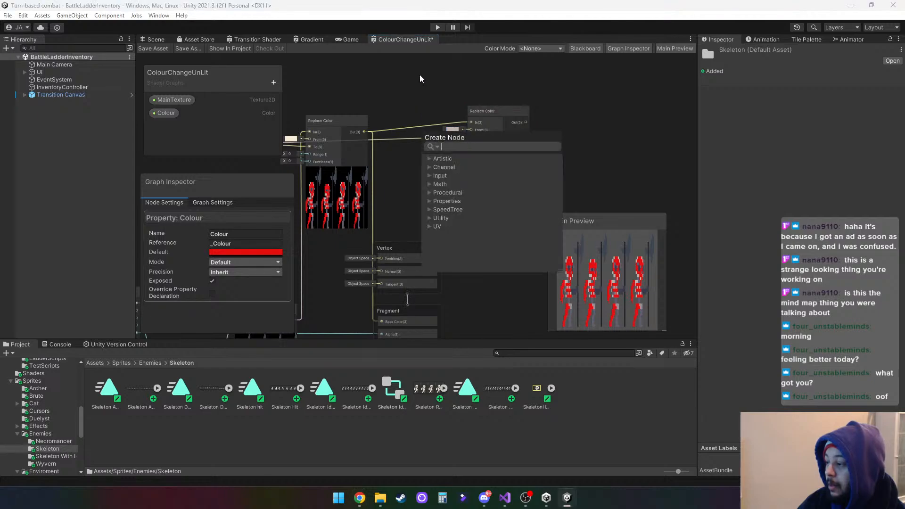
pyautogui.click(392, 116)
pyautogui.rightClick(473, 135)
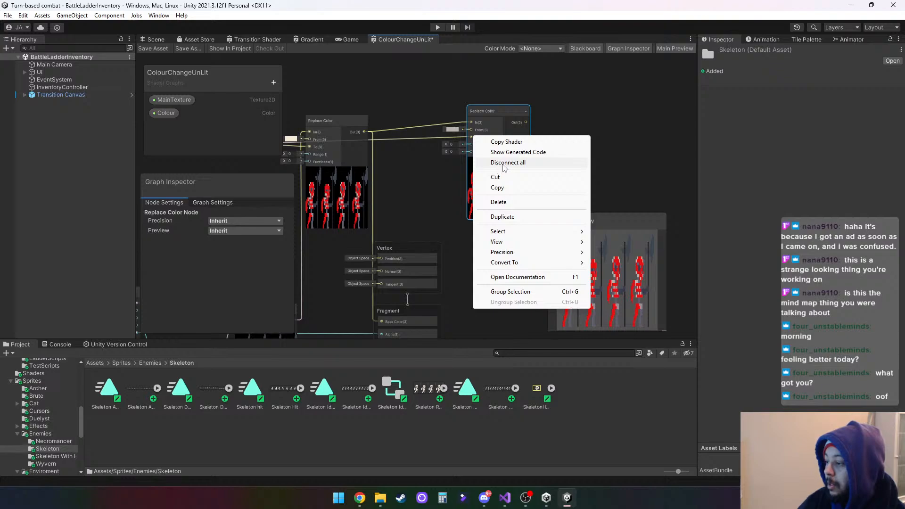
pyautogui.click(400, 138)
pyautogui.rightClick(400, 137)
pyautogui.click(425, 145)
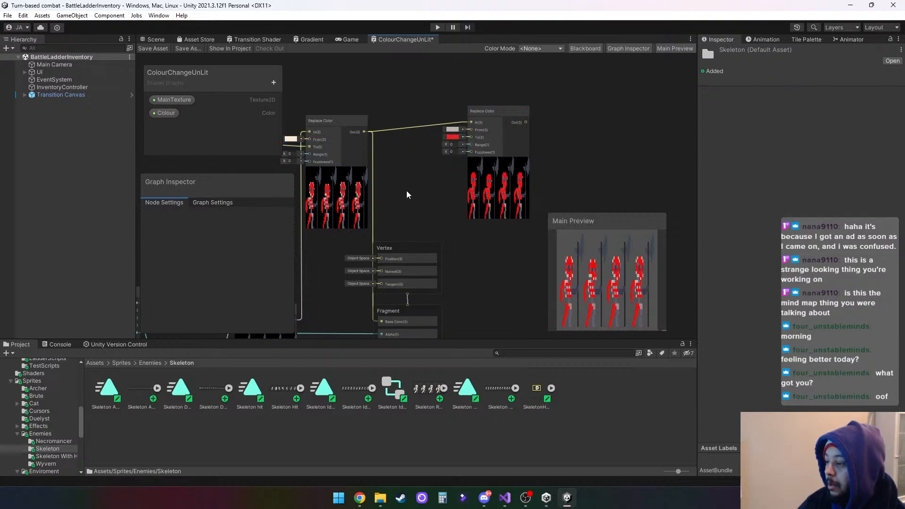
# Set the second Replace Color's To colour to a bright blue.
pyautogui.click(453, 137)
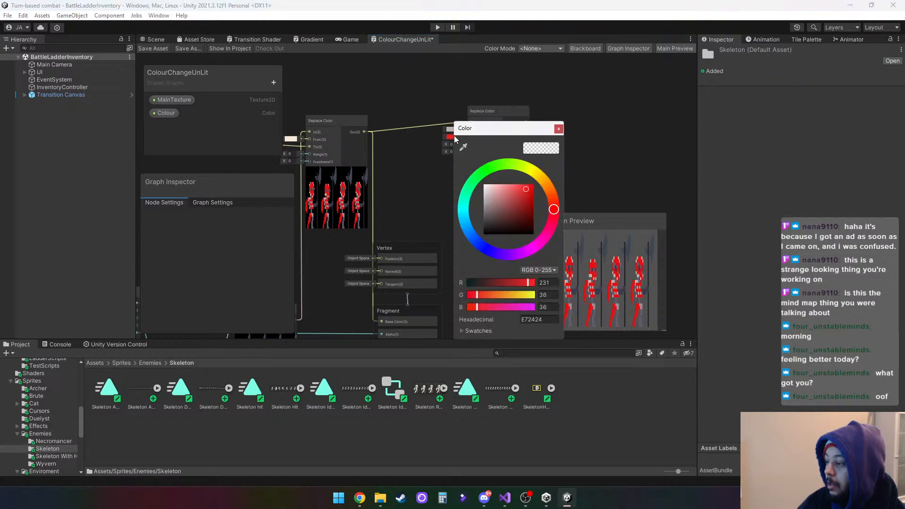
pyautogui.click(474, 241)
pyautogui.click(558, 128)
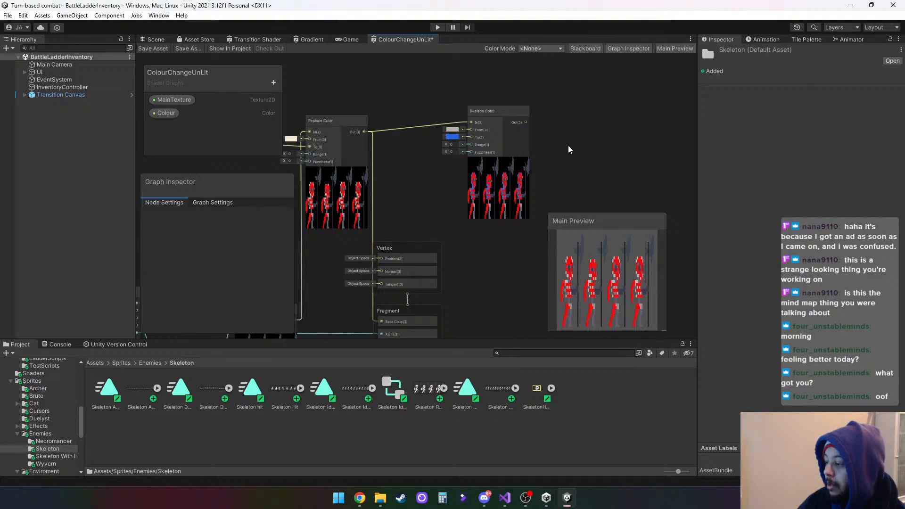
# Inspect the second Replace Color's preview and move the node level with the first Replace Color.
pyautogui.scroll(4, 569, 145)
pyautogui.moveTo(416, 303); pyautogui.dragTo(447, 236, button='middle')
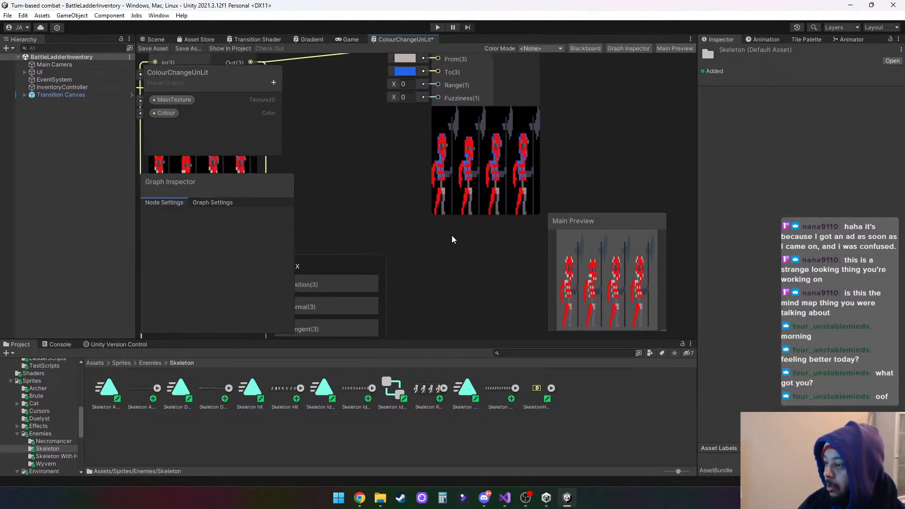
pyautogui.scroll(-3, 448, 256)
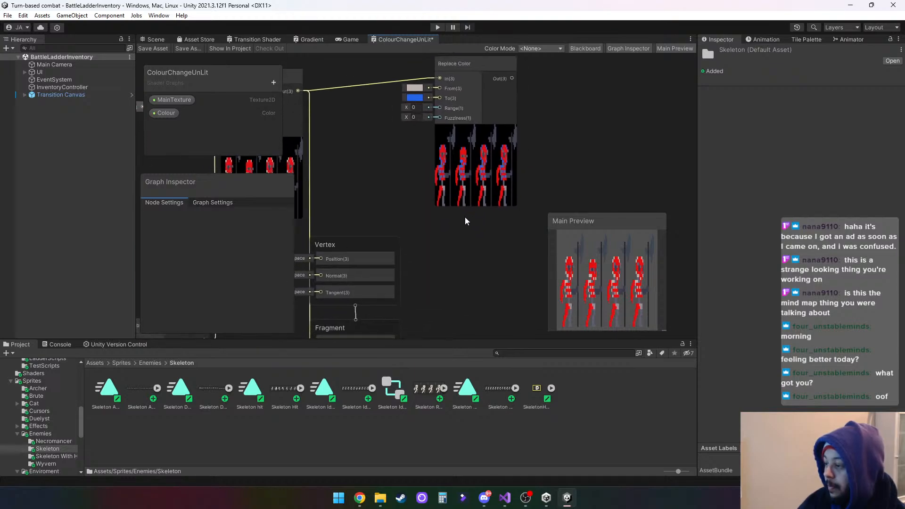
pyautogui.moveTo(477, 219); pyautogui.dragTo(467, 254, button='middle')
pyautogui.moveTo(476, 98); pyautogui.dragTo(448, 134)
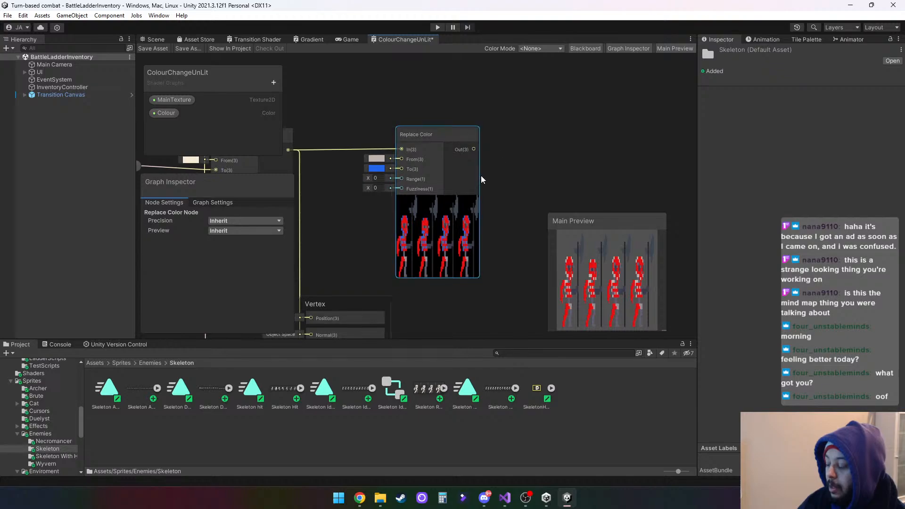
# Duplicate the Colour property node and place the copy well above the original.
pyautogui.moveTo(498, 153); pyautogui.dragTo(555, 122, button='middle')
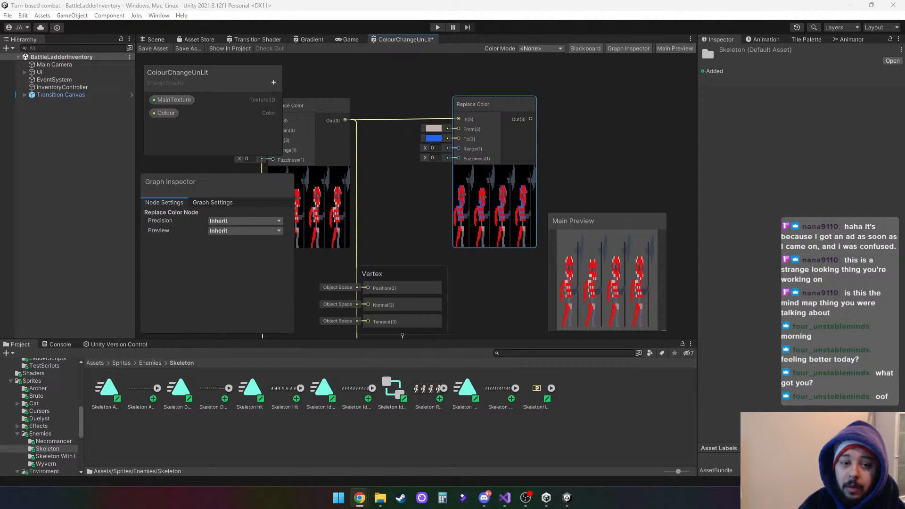
pyautogui.moveTo(412, 197); pyautogui.dragTo(532, 222, button='middle')
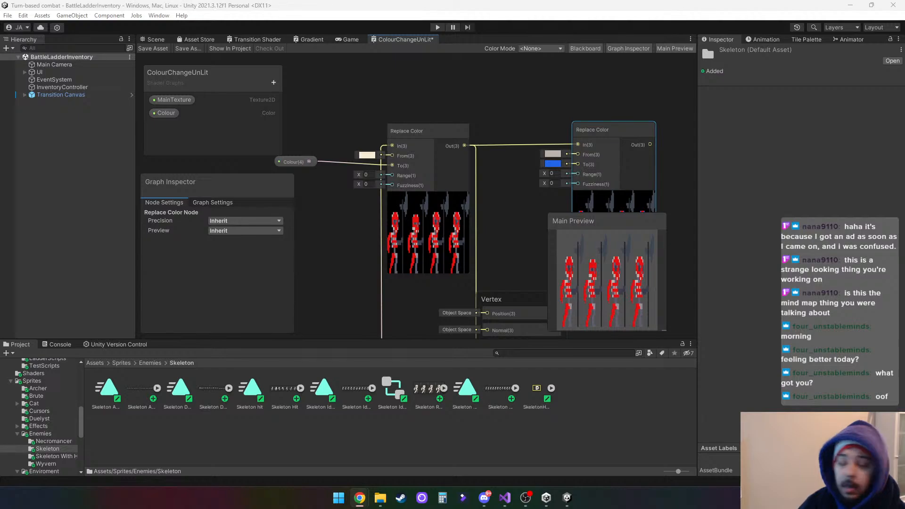
pyautogui.moveTo(361, 94); pyautogui.dragTo(397, 157, button='middle')
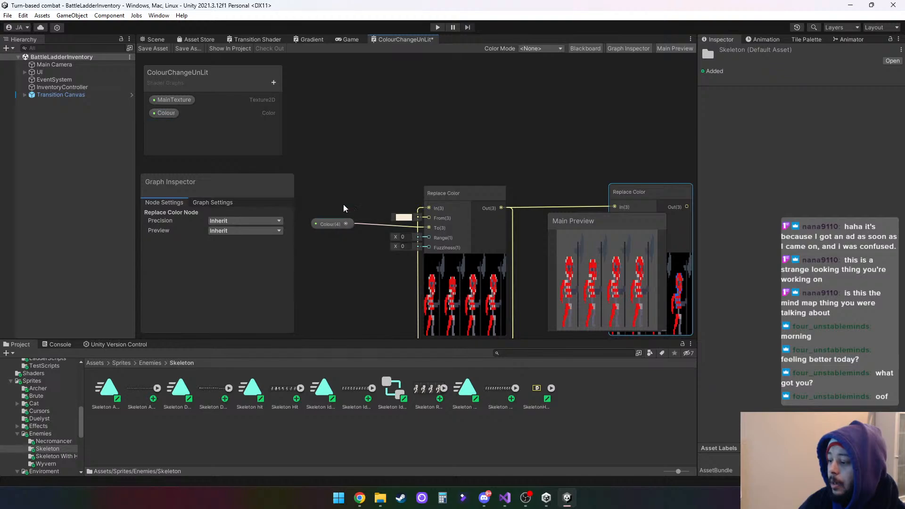
pyautogui.rightClick(338, 223)
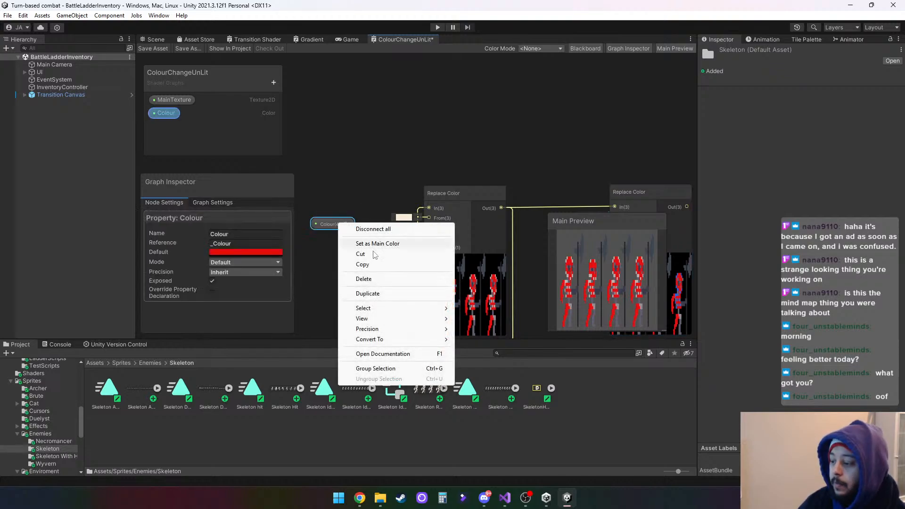
pyautogui.click(367, 294)
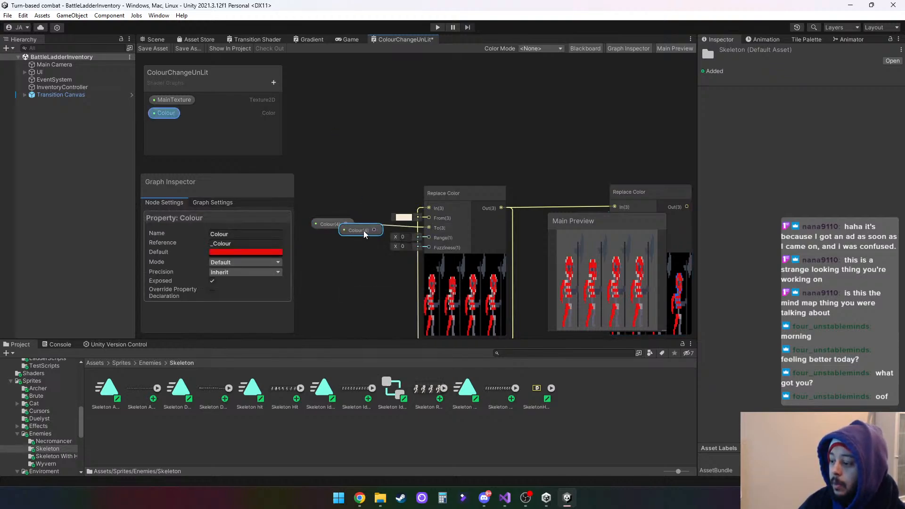
pyautogui.moveTo(363, 230); pyautogui.dragTo(348, 114)
# Add a Multiply node with the duplicated Colour node feeding its A input, placed above the first Replace Color.
pyautogui.press('space')
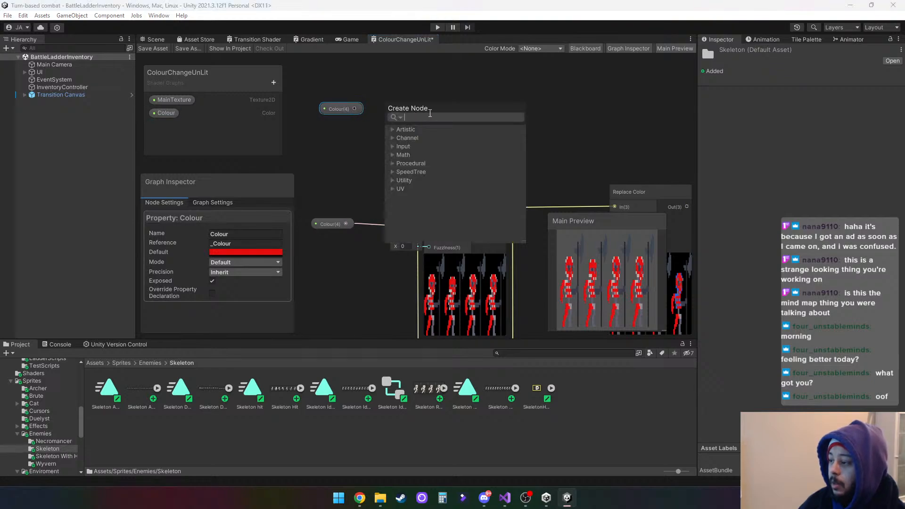
pyautogui.write('mu')
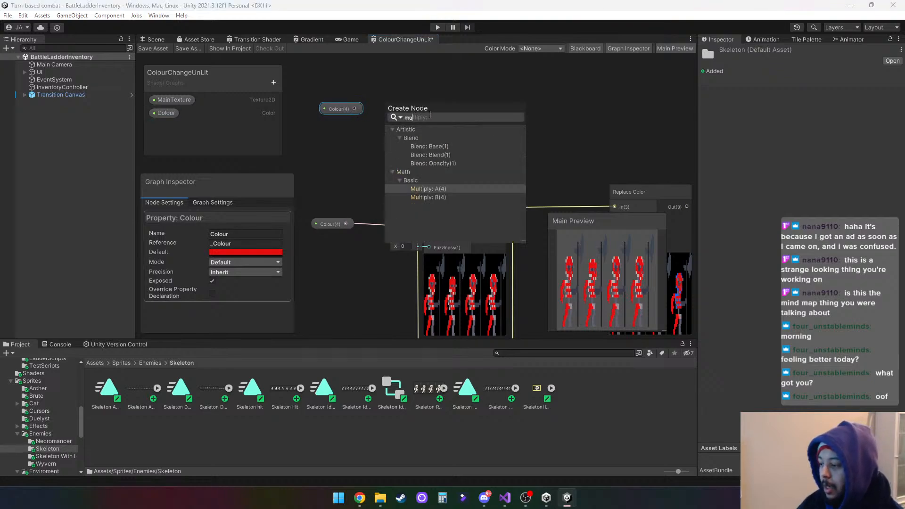
pyautogui.click(424, 188)
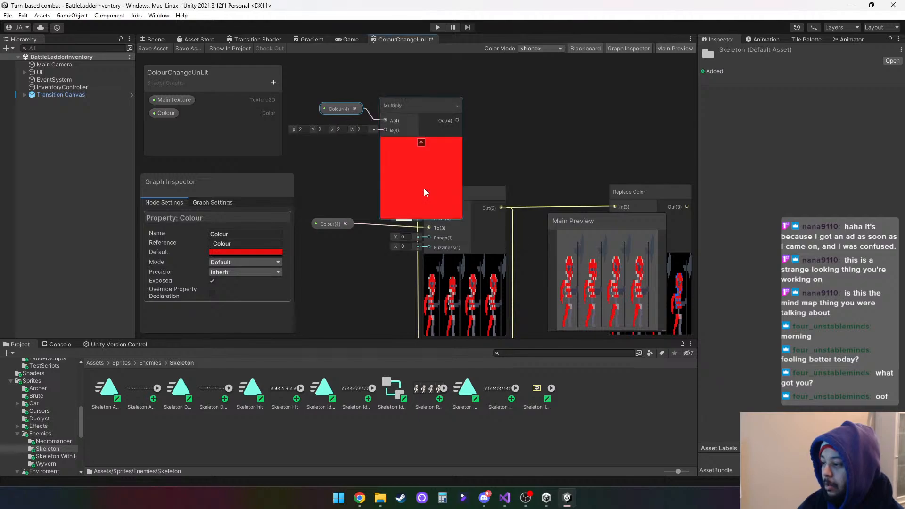
pyautogui.moveTo(423, 100); pyautogui.dragTo(459, 137)
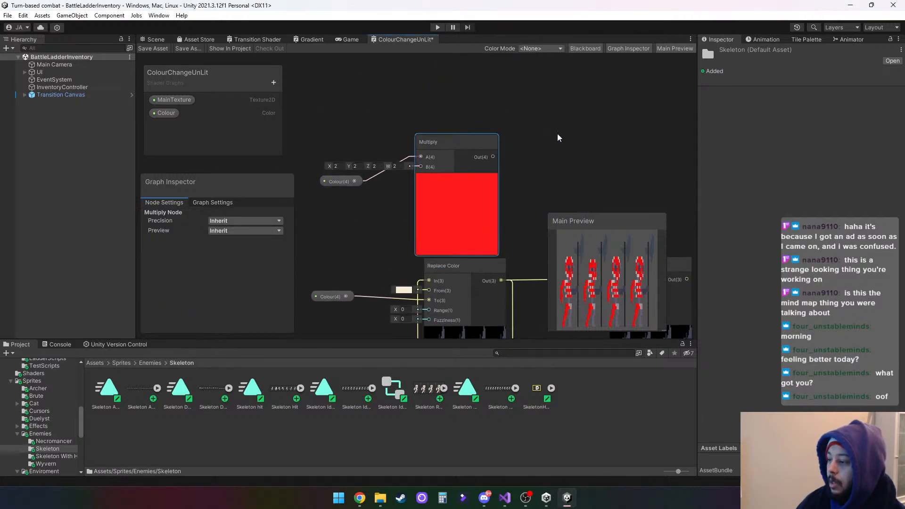
pyautogui.moveTo(557, 134); pyautogui.dragTo(556, 85, button='middle')
pyautogui.moveTo(442, 90); pyautogui.dragTo(472, 81)
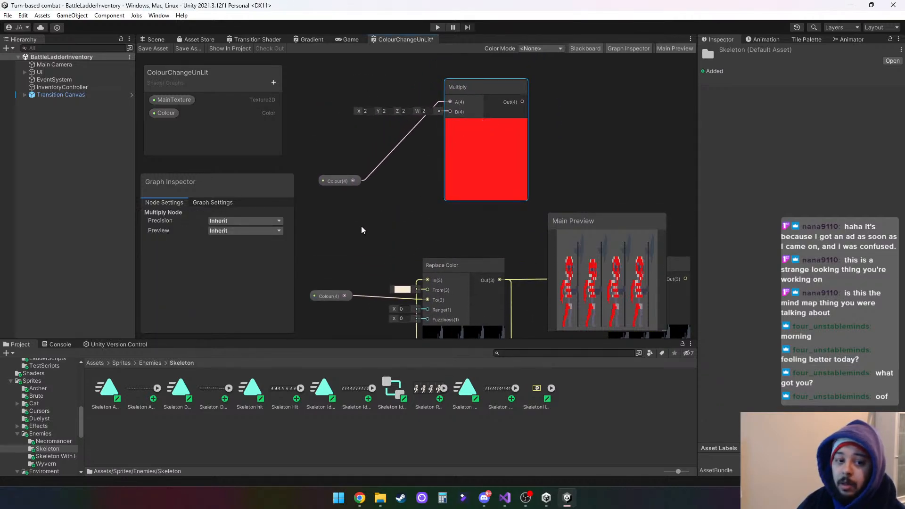
# Set the X, Y and Z values of the Multiply node's B input to 1.
pyautogui.moveTo(591, 142); pyautogui.dragTo(465, 129, button='middle')
pyautogui.scroll(-1, 463, 165)
pyautogui.moveTo(463, 165); pyautogui.dragTo(462, 124, button='middle')
pyautogui.scroll(-1, 459, 117)
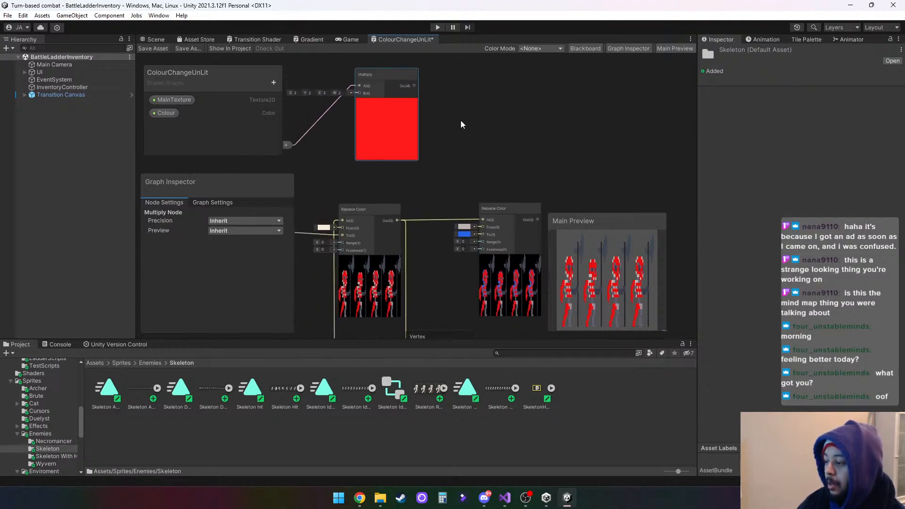
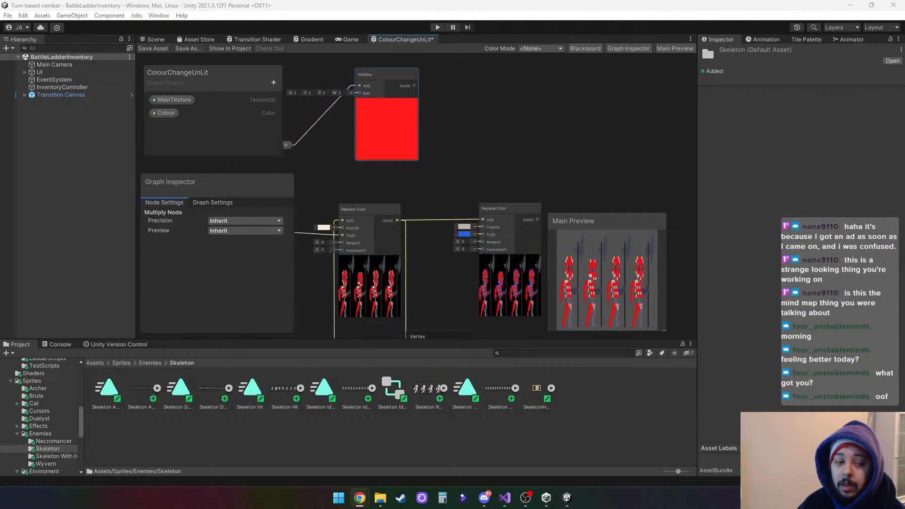
pyautogui.click(298, 90)
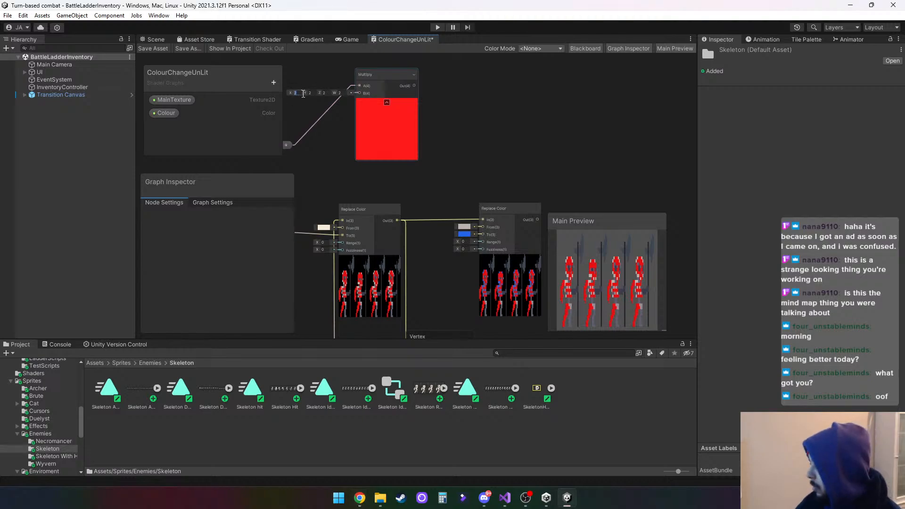
pyautogui.write('1')
pyautogui.press('Tab')
pyautogui.write('1')
pyautogui.press('Tab')
pyautogui.write('1')
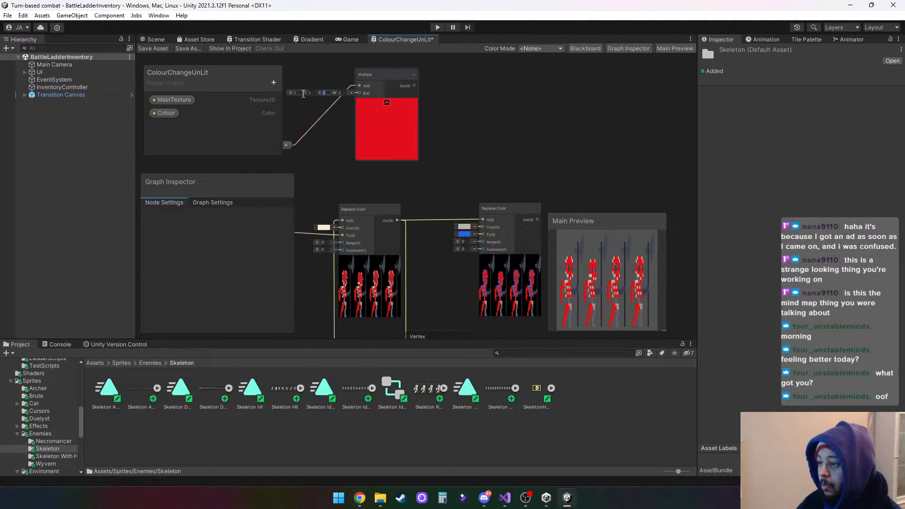
pyautogui.click(527, 158)
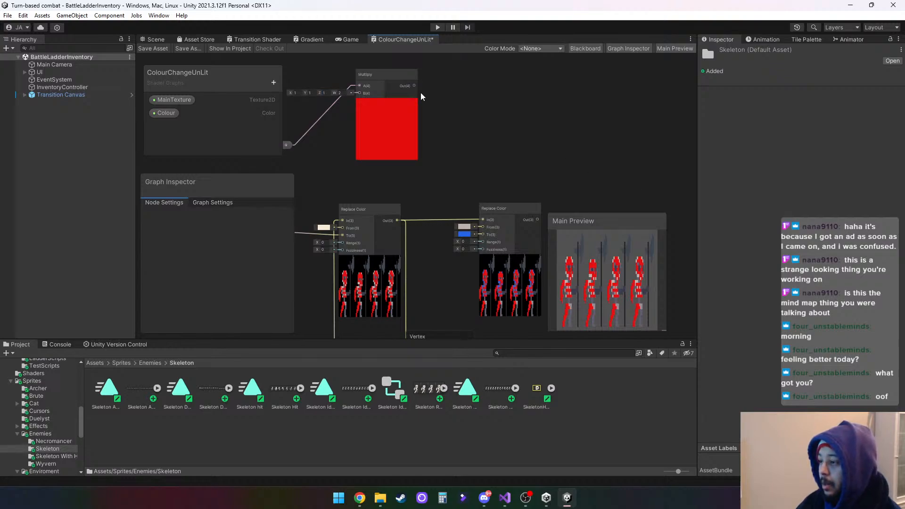
# Connect the Multiply output to the second Replace Color's To input, and that Replace Color's output to the Fragment Base Color.
pyautogui.moveTo(414, 91); pyautogui.dragTo(481, 238)
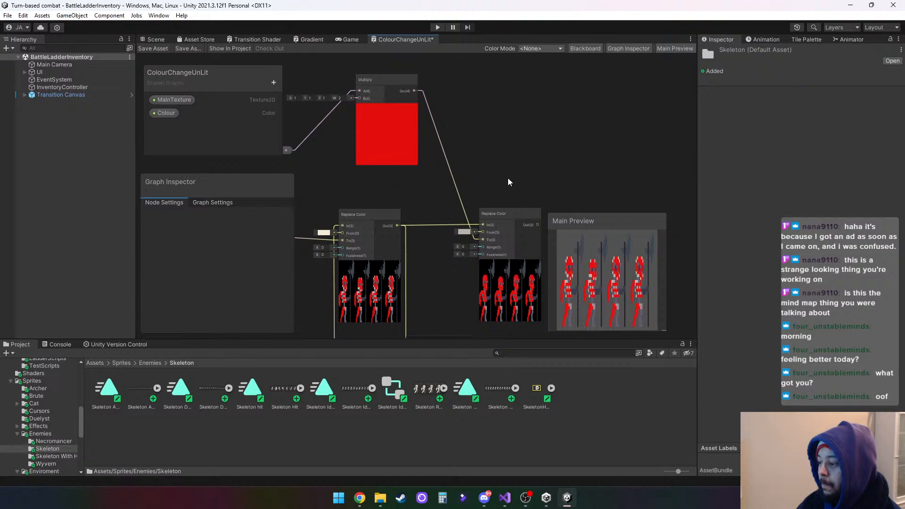
pyautogui.moveTo(516, 180); pyautogui.dragTo(483, 78, button='middle')
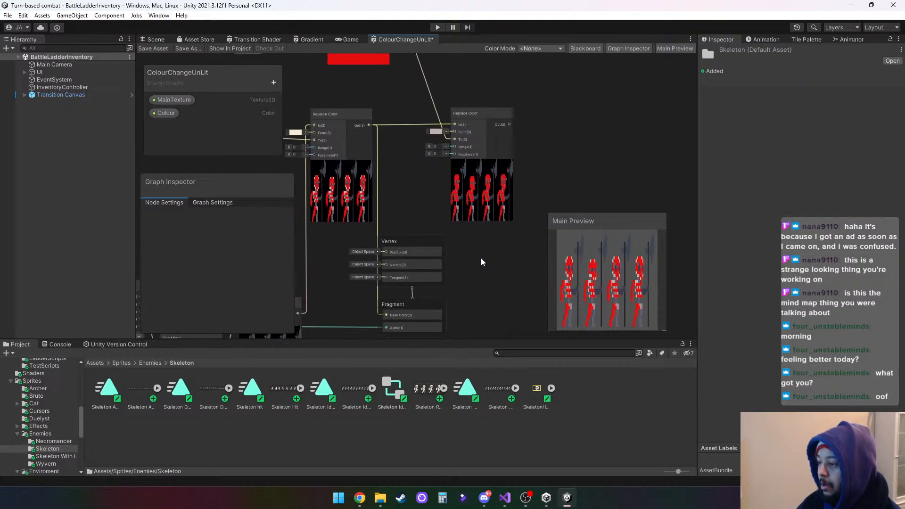
pyautogui.moveTo(479, 260); pyautogui.dragTo(496, 231, button='middle')
pyautogui.moveTo(529, 102); pyautogui.dragTo(403, 267)
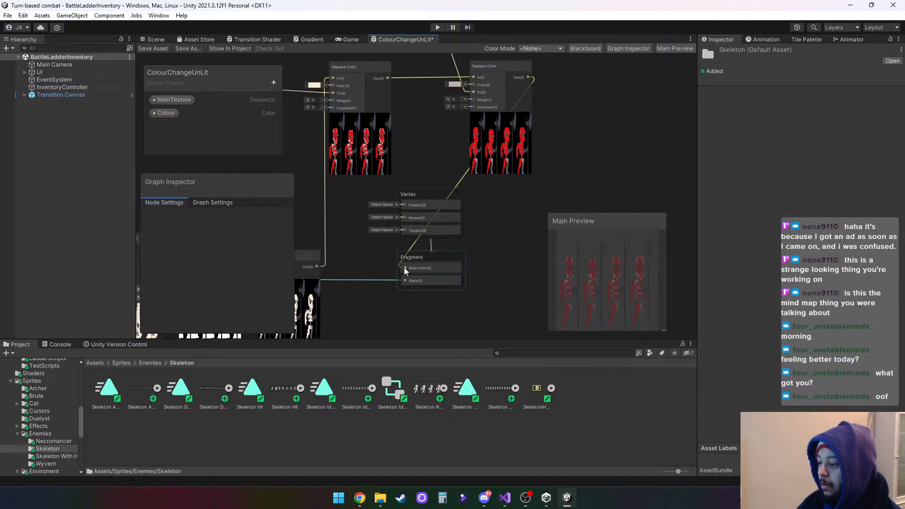
# Move the Fragment block to the right of the Vertex block, and raise the duplicated Colour node level with the Multiply node.
pyautogui.moveTo(529, 264); pyautogui.dragTo(457, 261, button='middle')
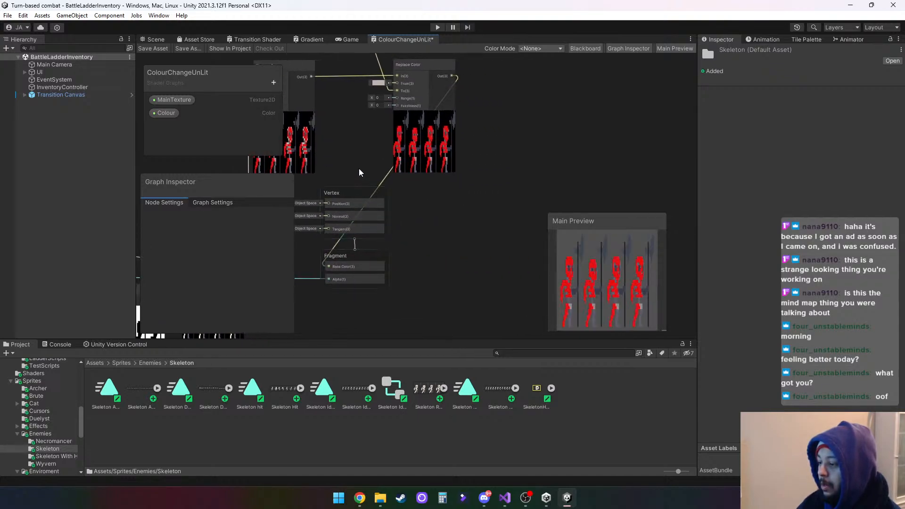
pyautogui.moveTo(379, 255); pyautogui.dragTo(533, 253)
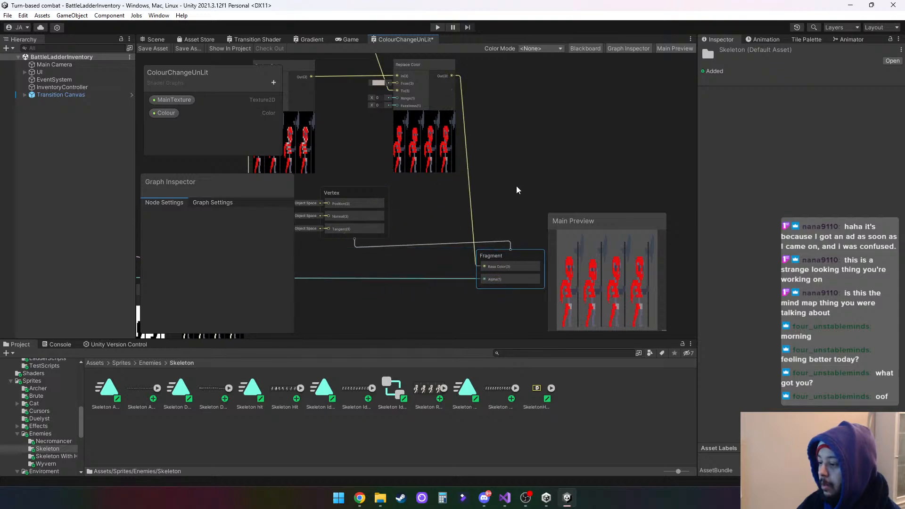
pyautogui.moveTo(518, 160); pyautogui.dragTo(515, 210, button='middle')
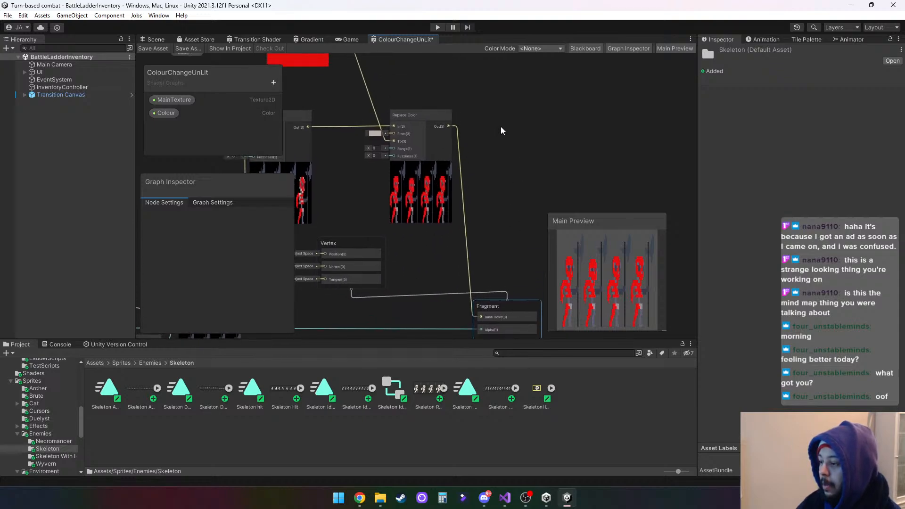
pyautogui.moveTo(490, 113); pyautogui.dragTo(568, 136, button='middle')
pyautogui.moveTo(469, 84); pyautogui.dragTo(486, 160, button='middle')
pyautogui.moveTo(372, 180); pyautogui.dragTo(503, 186, button='middle')
pyautogui.moveTo(404, 157); pyautogui.dragTo(396, 127)
pyautogui.moveTo(437, 232); pyautogui.dragTo(404, 192, button='middle')
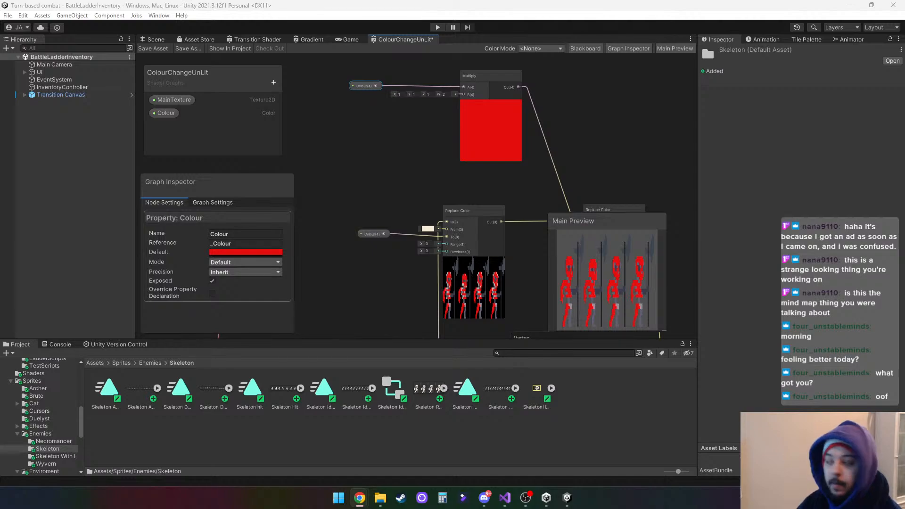
# Set the Multiply node's B input to W 1, X 0.8 and Y 0.8.
pyautogui.click(453, 98)
pyautogui.write('1')
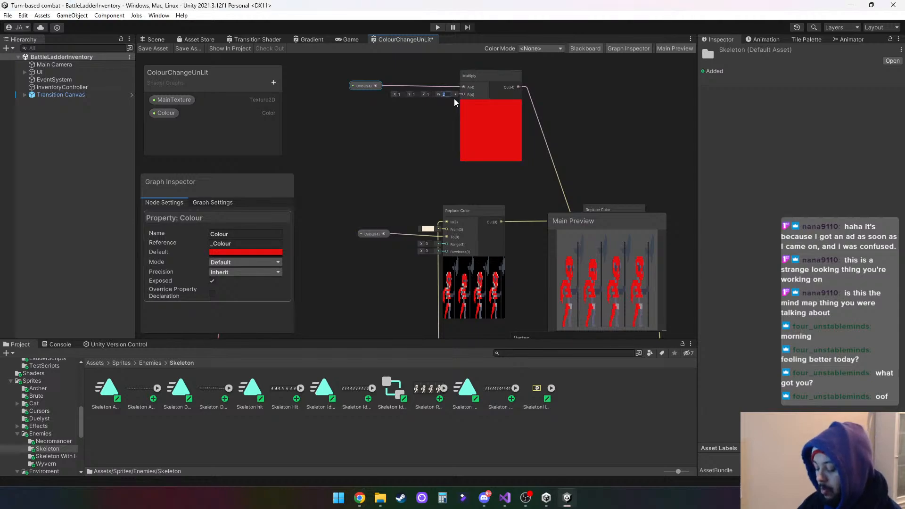
pyautogui.click(658, 114)
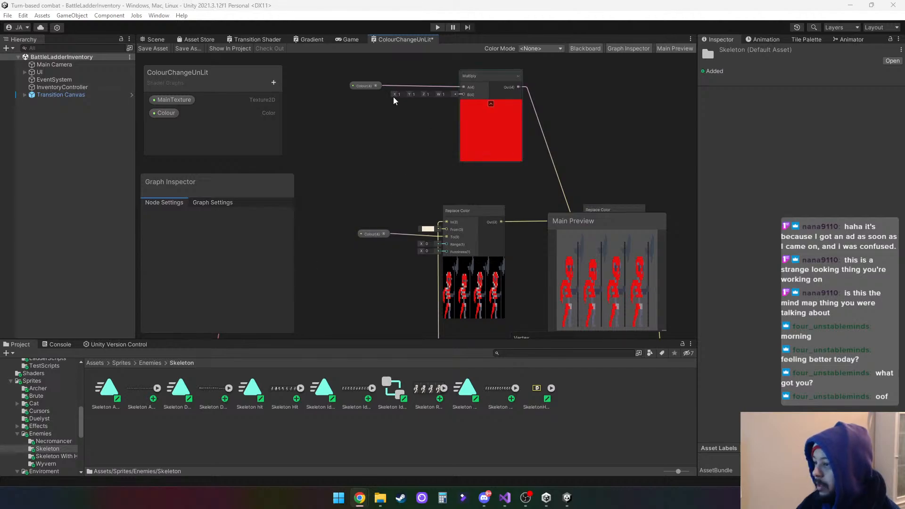
pyautogui.write('.8')
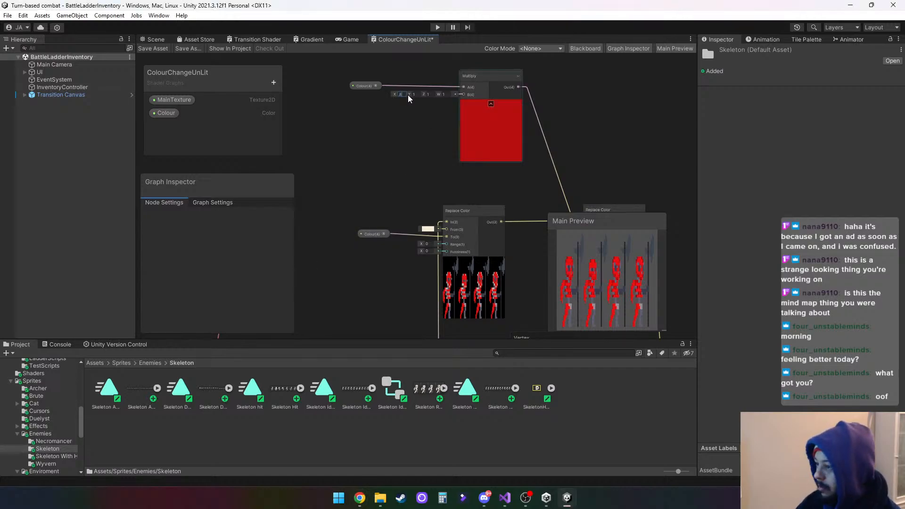
pyautogui.click(419, 95)
pyautogui.write('.8')
pyautogui.press('Return')
# Duplicate the second Replace Color node and place the copy to the right of the original.
pyautogui.moveTo(629, 145); pyautogui.dragTo(516, 104, button='middle')
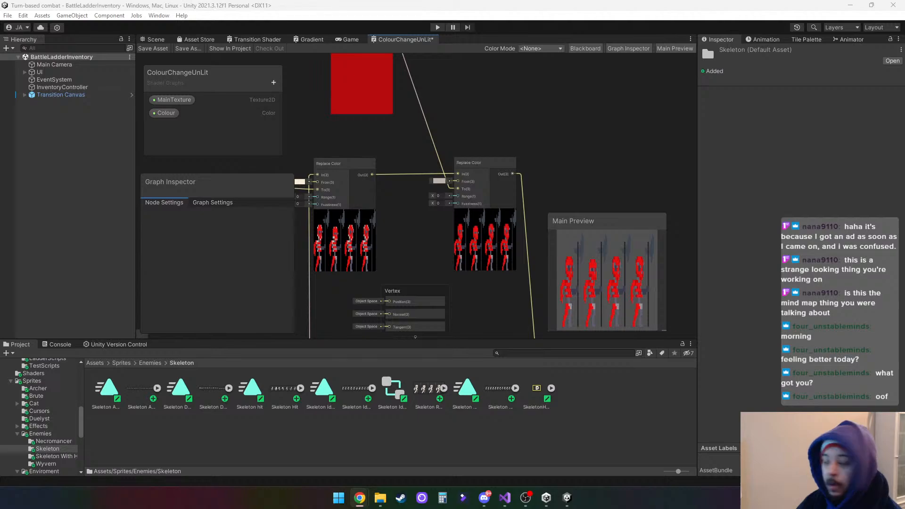
pyautogui.moveTo(540, 169); pyautogui.dragTo(570, 153, button='middle')
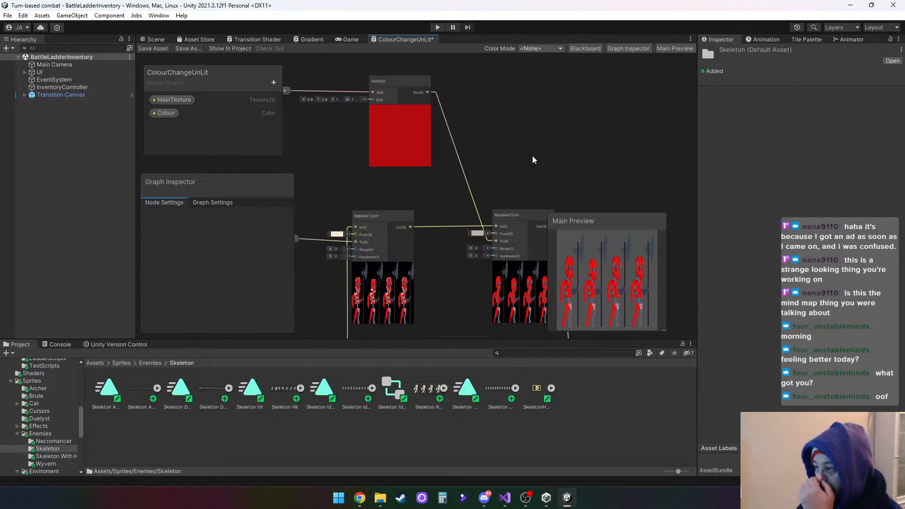
pyautogui.moveTo(533, 158); pyautogui.dragTo(532, 75, button='middle')
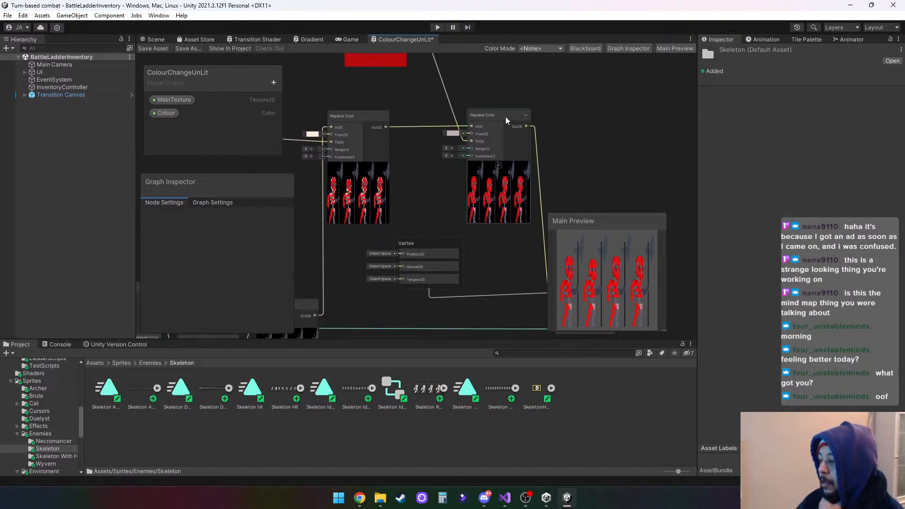
pyautogui.moveTo(547, 118)
pyautogui.mouseDown(button='middle')
pyautogui.moveTo(506, 100)
pyautogui.moveTo(466, 115)
pyautogui.moveTo(528, 125)
pyautogui.moveTo(569, 113)
pyautogui.moveTo(540, 102)
pyautogui.mouseUp(button='middle')
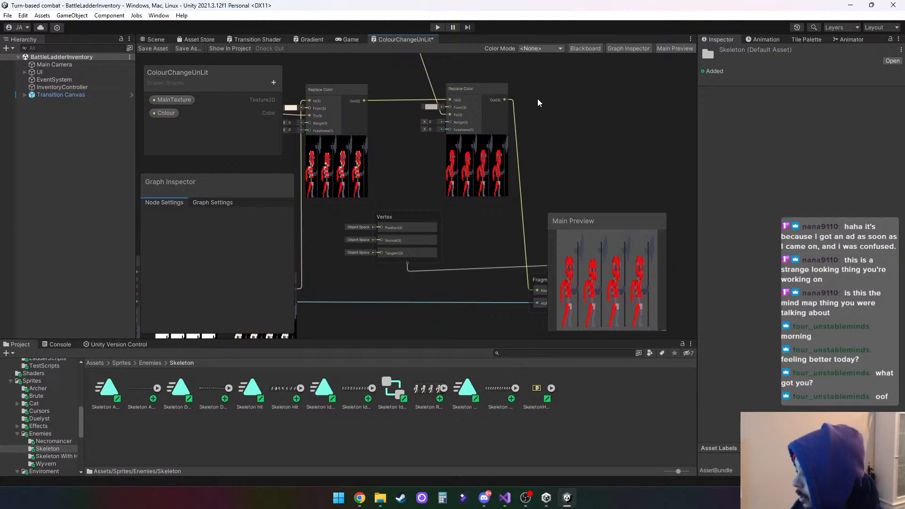
pyautogui.rightClick(469, 86)
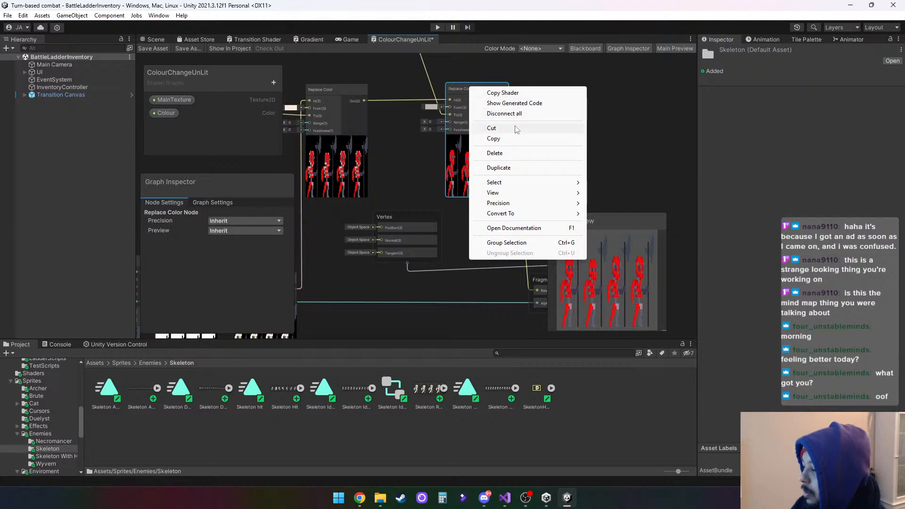
pyautogui.click(518, 168)
pyautogui.moveTo(483, 95); pyautogui.dragTo(575, 127)
# Delete the copied connections into the third Replace Color's In and To inputs and adjust the node's placement.
pyautogui.click(525, 136)
pyautogui.rightClick(525, 136)
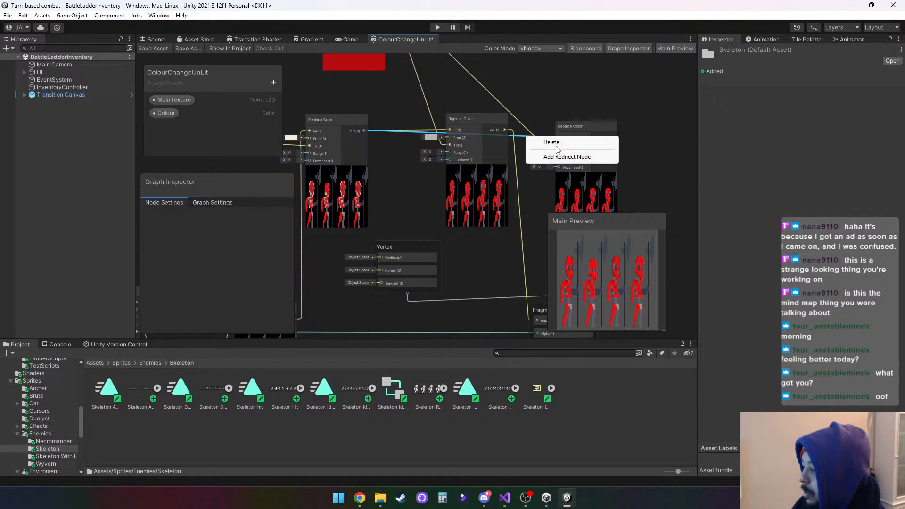
pyautogui.click(555, 145)
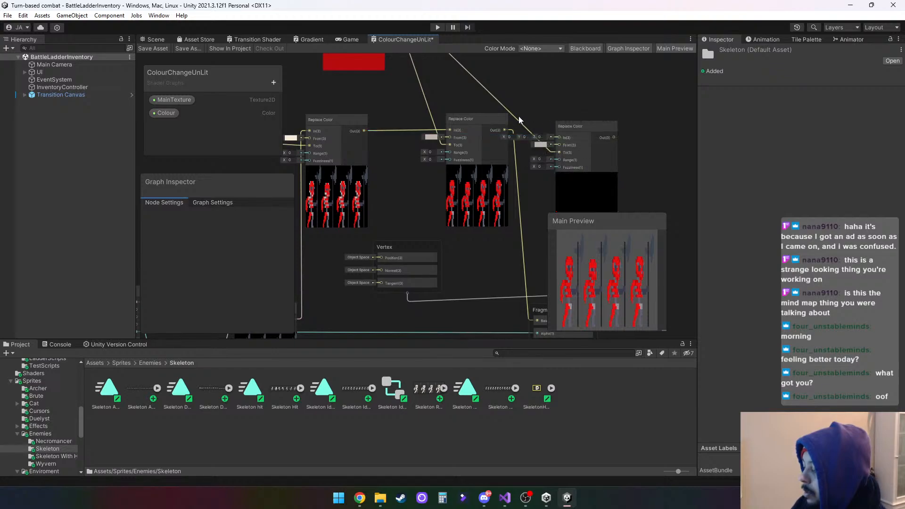
pyautogui.moveTo(587, 106); pyautogui.dragTo(498, 89, button='middle')
pyautogui.moveTo(501, 106); pyautogui.dragTo(508, 100)
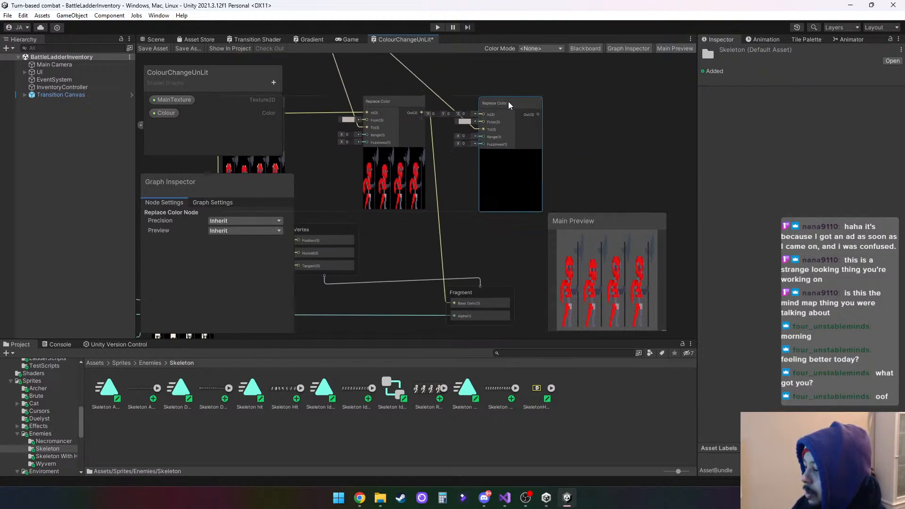
pyautogui.click(426, 84)
pyautogui.rightClick(426, 83)
pyautogui.click(464, 92)
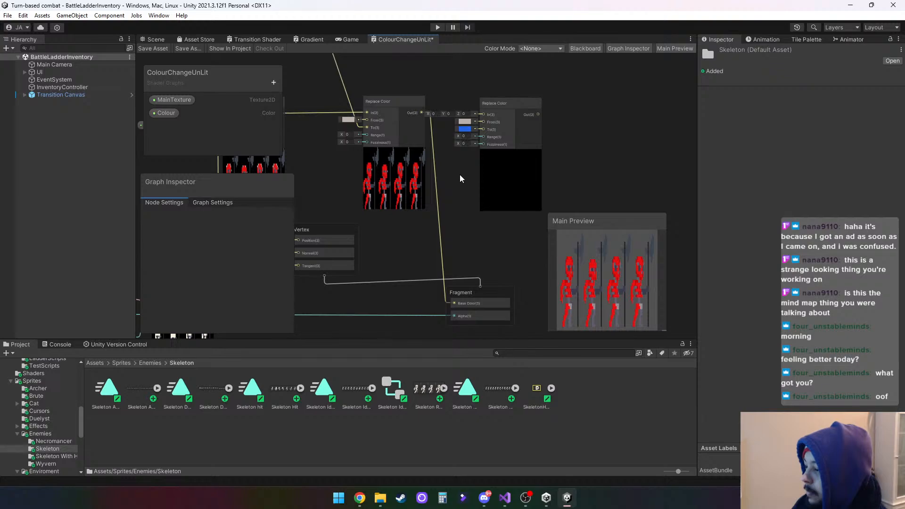
# Connect the second Replace Color's output to the third Replace Color's In input.
pyautogui.moveTo(321, 186); pyautogui.dragTo(351, 190, button='middle')
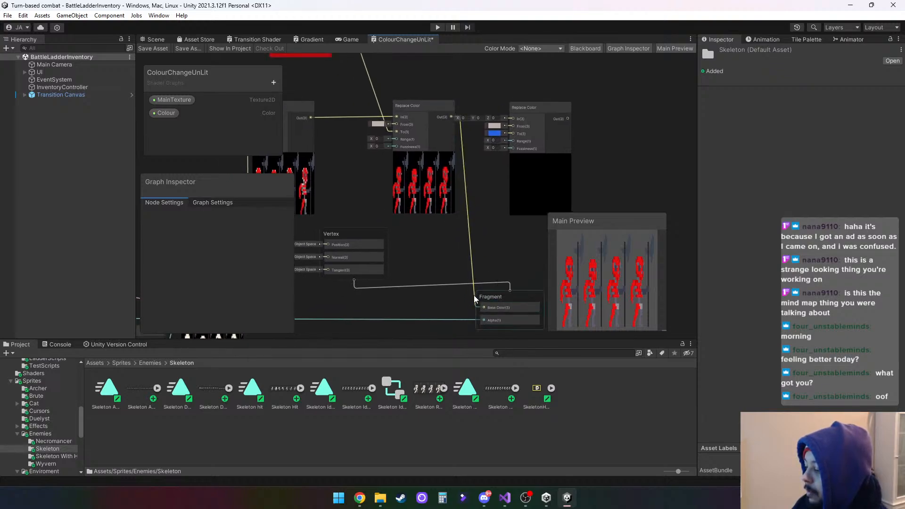
pyautogui.moveTo(451, 118); pyautogui.dragTo(512, 118)
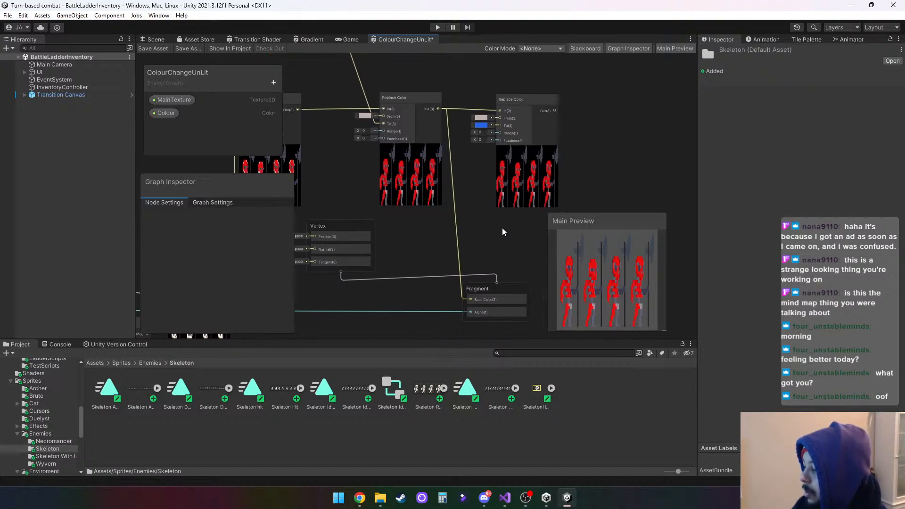
pyautogui.moveTo(506, 228); pyautogui.dragTo(490, 226, button='middle')
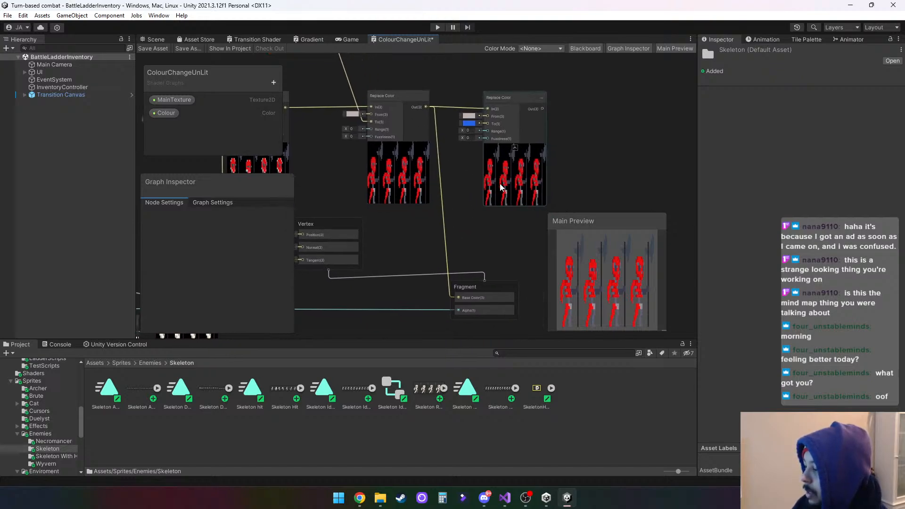
# Try the dark grey 615E70, sampled from a skeleton in the Main Preview, as the third Replace Color's From colour.
pyautogui.click(471, 117)
pyautogui.click(479, 126)
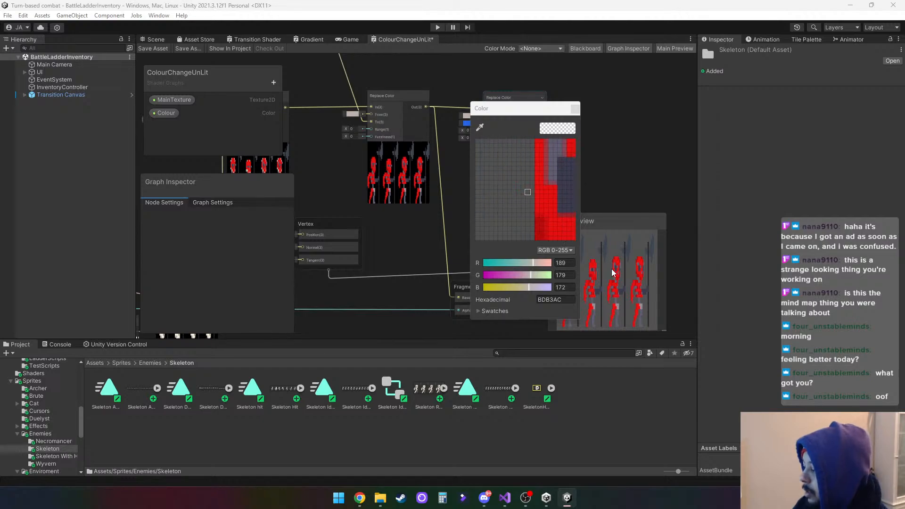
pyautogui.click(592, 299)
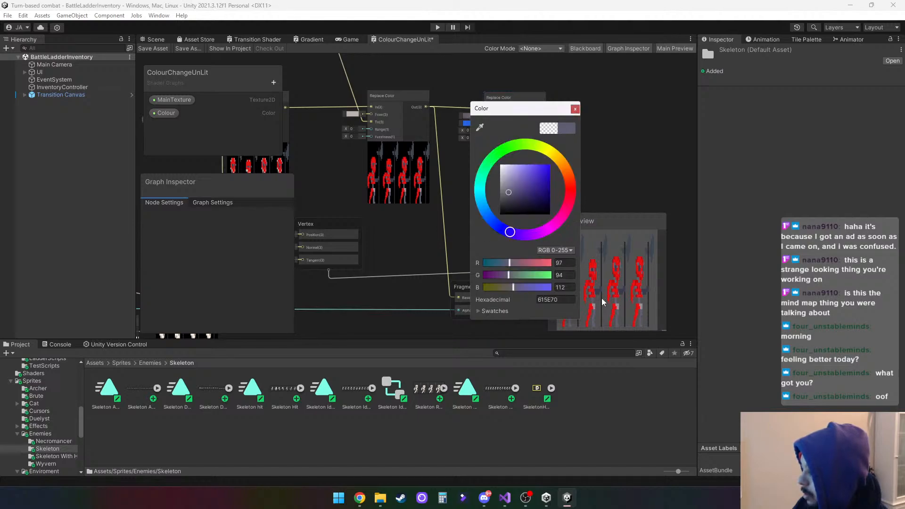
pyautogui.click(575, 108)
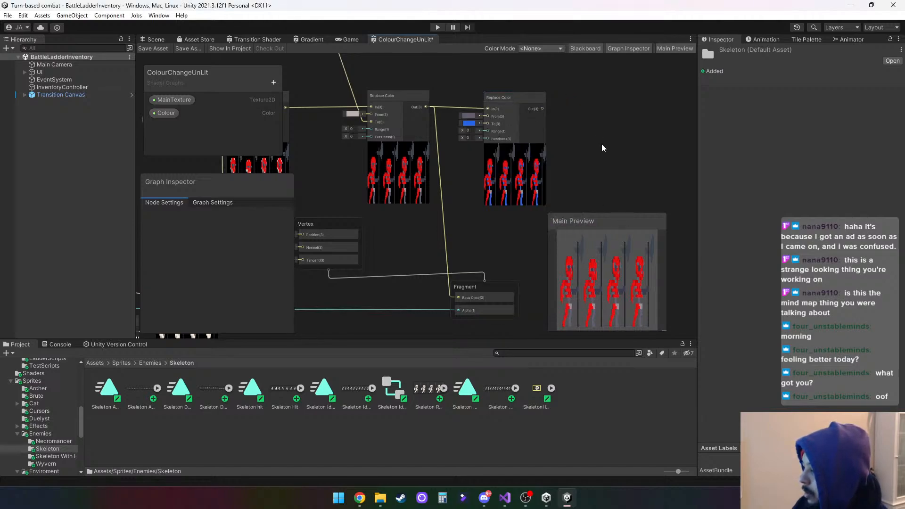
pyautogui.scroll(5, 571, 173)
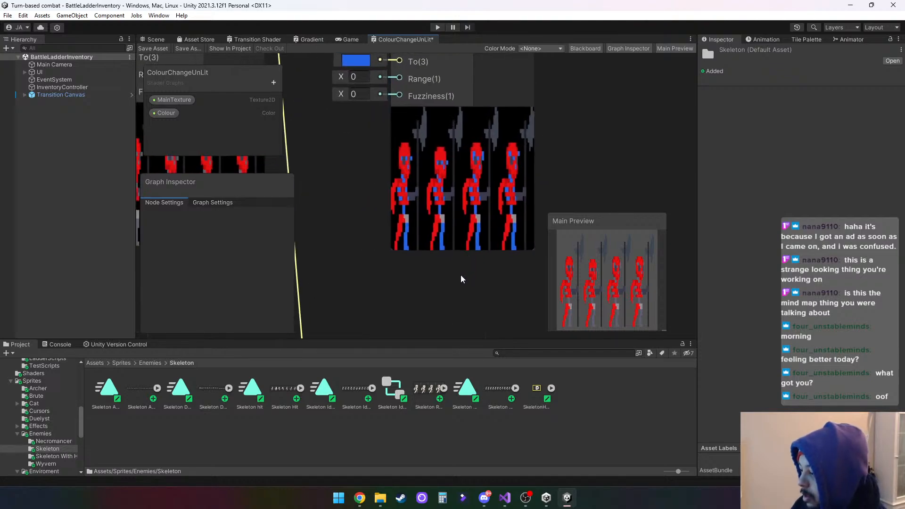
pyautogui.scroll(-1, 427, 259)
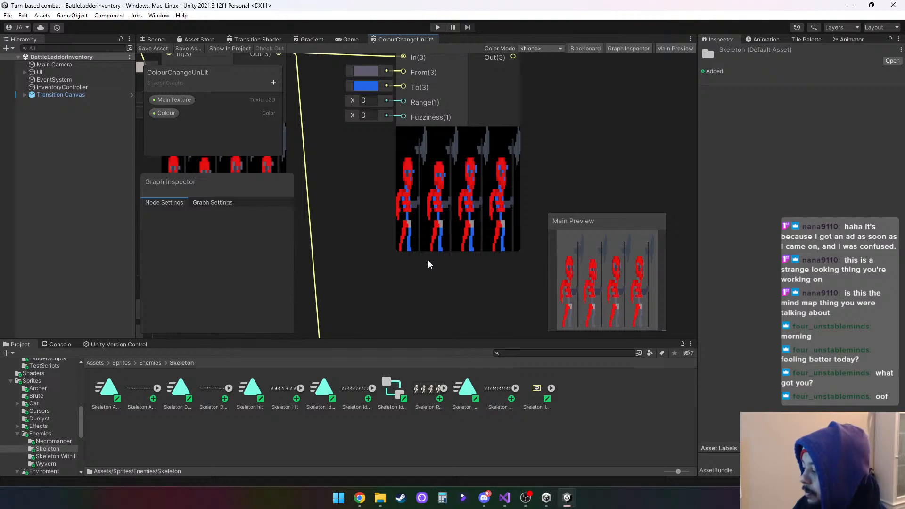
# Set the third Replace Color's From colour to 968C94 by sampling the lighter grey hip patch in the Main Preview.
pyautogui.click(368, 71)
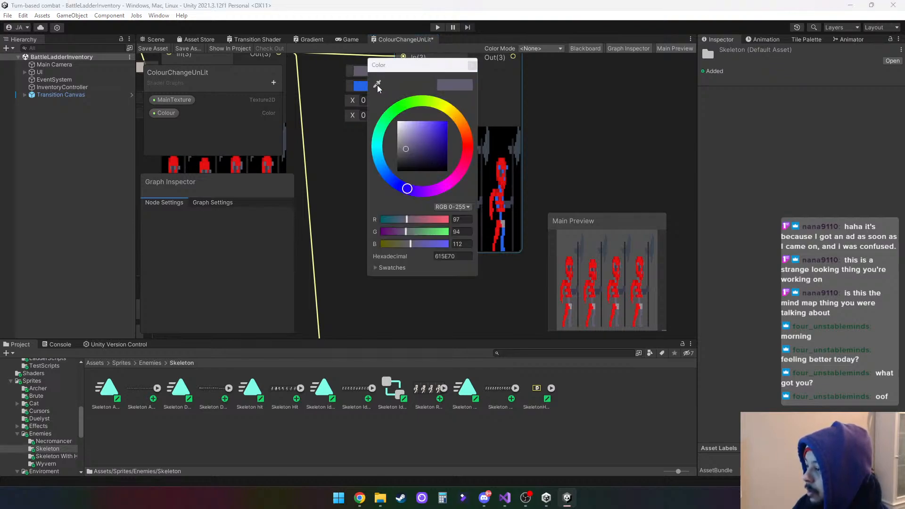
pyautogui.click(376, 84)
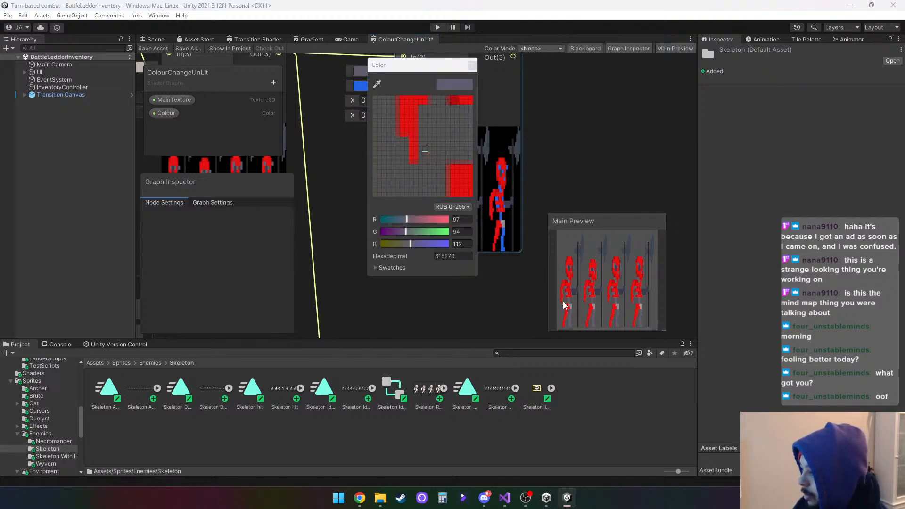
pyautogui.click(570, 305)
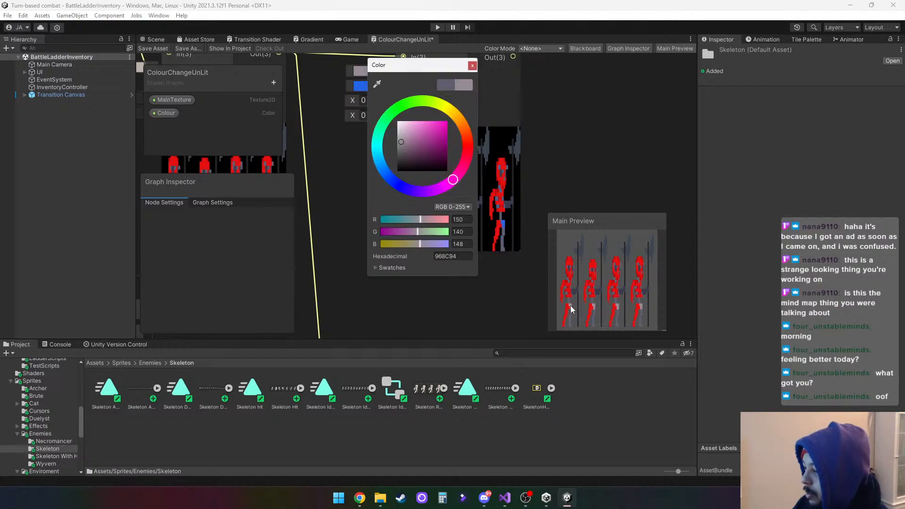
pyautogui.click(472, 66)
# Duplicate the third Replace Color node and place the copy to its right as the fourth in the row.
pyautogui.moveTo(562, 128); pyautogui.dragTo(559, 146, button='middle')
pyautogui.scroll(-1, 558, 146)
pyautogui.scroll(-1, 558, 146)
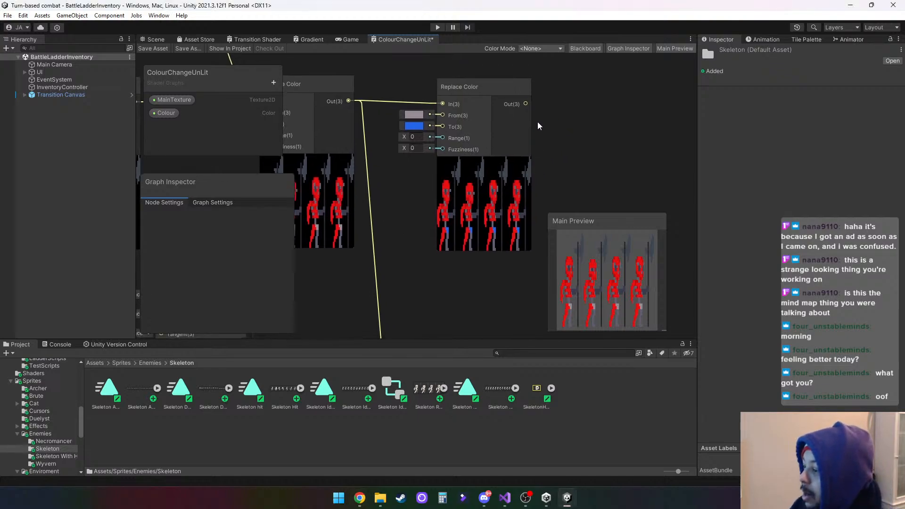
pyautogui.click(484, 84)
pyautogui.moveTo(484, 83); pyautogui.dragTo(480, 148, button='middle')
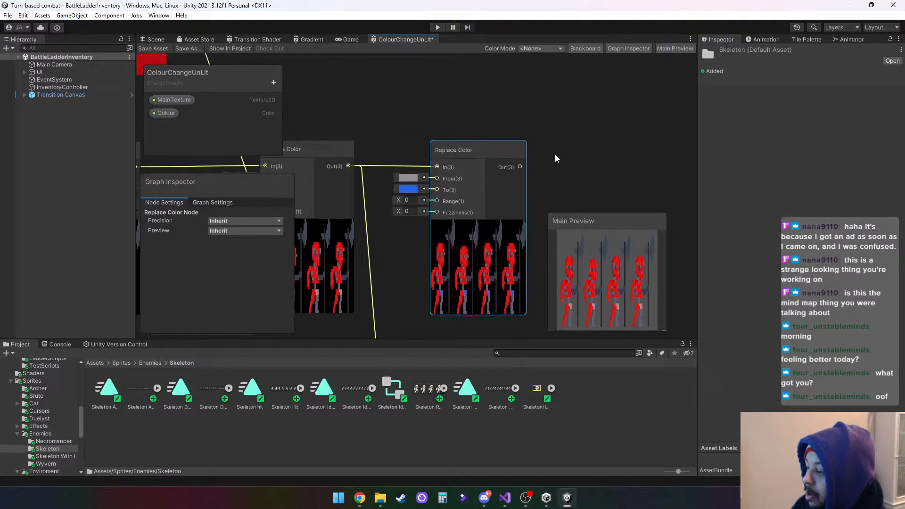
pyautogui.moveTo(561, 151); pyautogui.dragTo(565, 71, button='middle')
pyautogui.scroll(-3, 566, 75)
pyautogui.moveTo(493, 239); pyautogui.dragTo(493, 218, button='middle')
pyautogui.rightClick(428, 87)
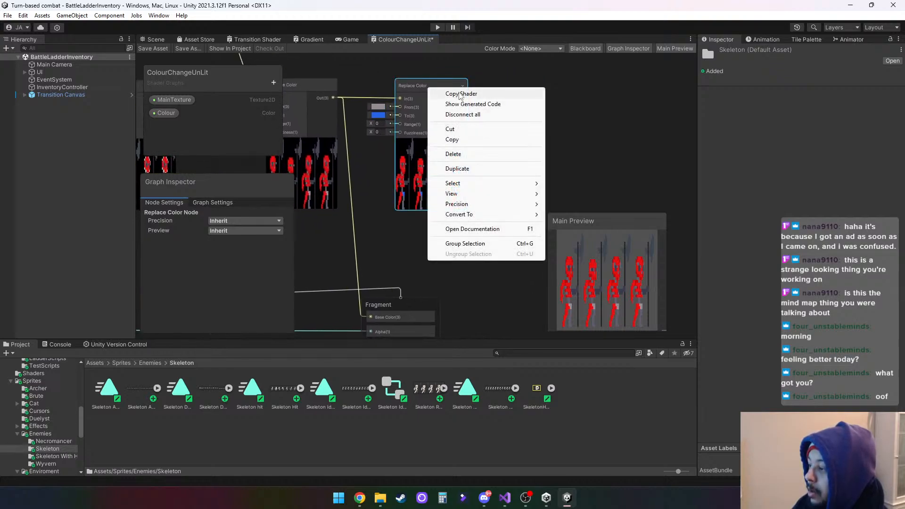
pyautogui.click(470, 170)
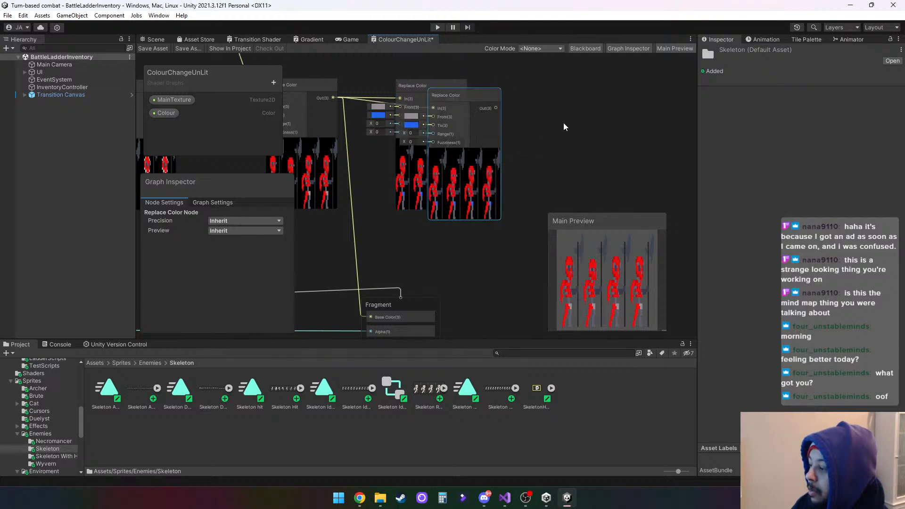
pyautogui.moveTo(564, 122); pyautogui.dragTo(494, 127, button='middle')
pyautogui.moveTo(399, 100); pyautogui.dragTo(458, 115)
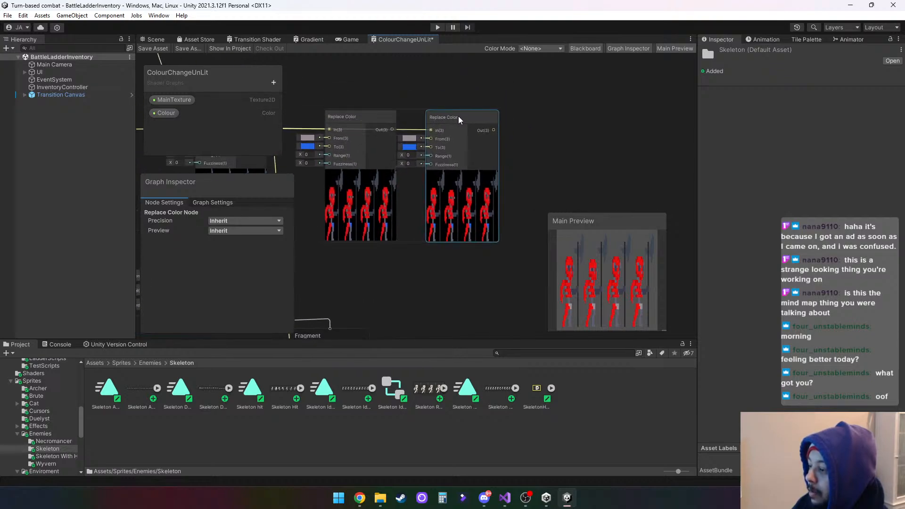
# Delete the fourth Replace Color's inherited input wire, space the node further right, and connect the third Replace Color's output to its In.
pyautogui.rightClick(408, 129)
pyautogui.click(430, 134)
pyautogui.moveTo(448, 117); pyautogui.dragTo(494, 117)
pyautogui.moveTo(392, 129); pyautogui.dragTo(502, 111)
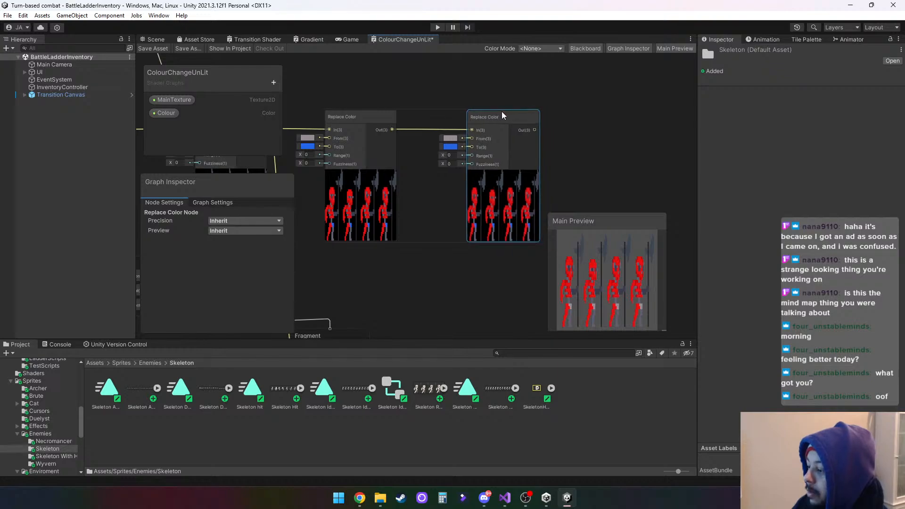
# Set the fourth Replace Color's From colour to 615E70 by sampling the dark grey of a skeleton's leg in the Main Preview.
pyautogui.moveTo(574, 131); pyautogui.dragTo(516, 113, button='middle')
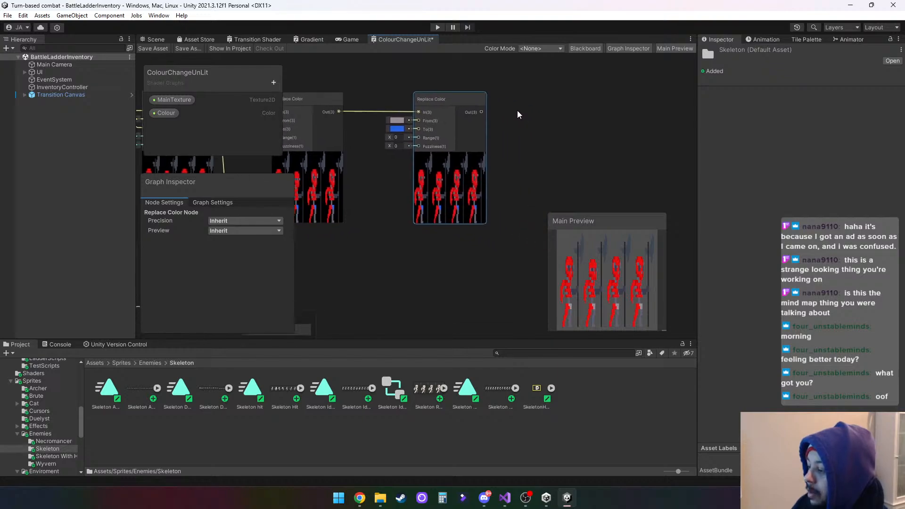
pyautogui.click(397, 120)
pyautogui.click(407, 130)
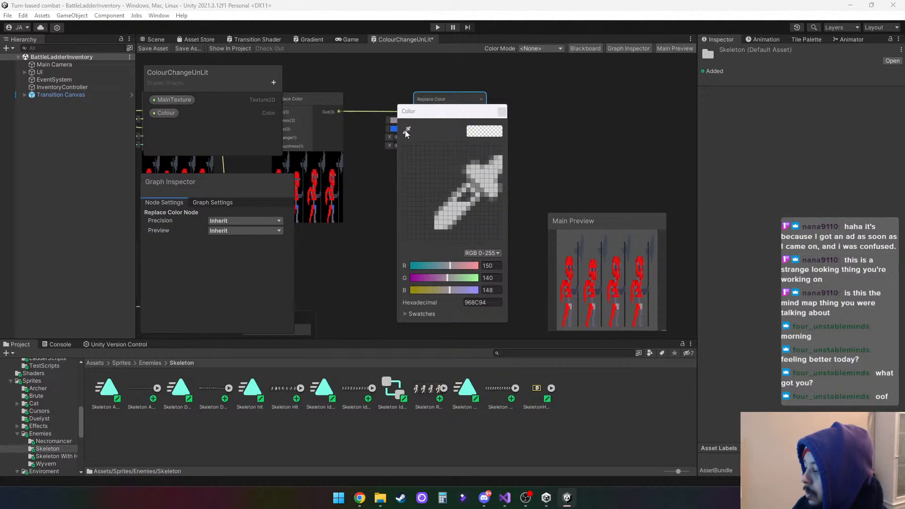
pyautogui.click(569, 300)
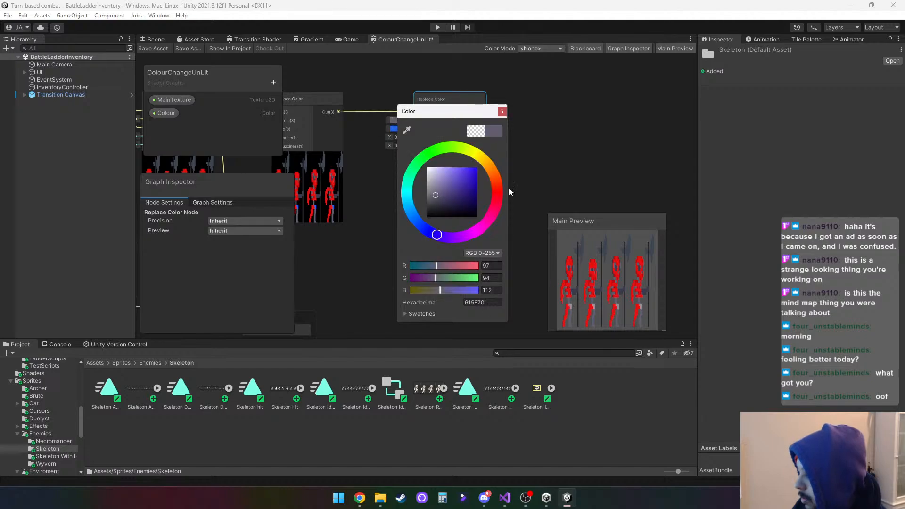
pyautogui.click(502, 112)
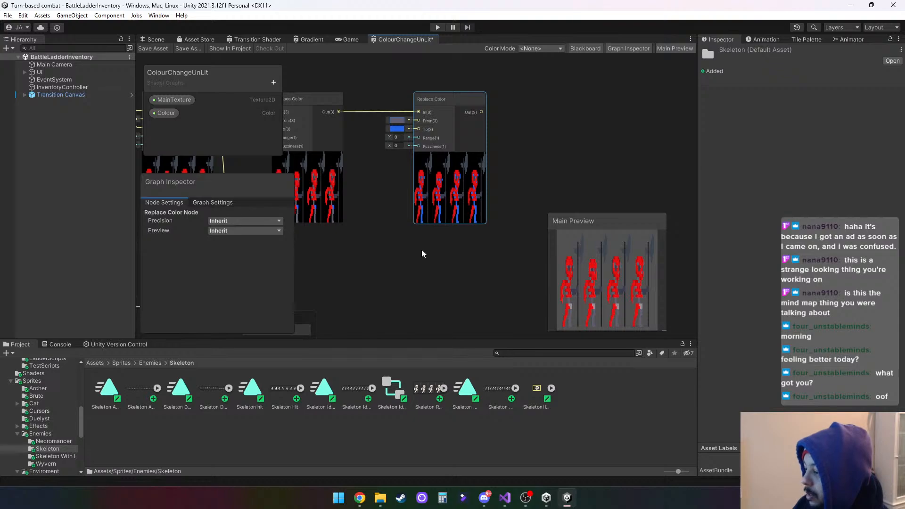
pyautogui.moveTo(394, 257); pyautogui.dragTo(610, 234, button='middle')
pyautogui.scroll(-2, 487, 235)
pyautogui.moveTo(486, 240); pyautogui.dragTo(423, 250, button='middle')
pyautogui.scroll(5, 416, 223)
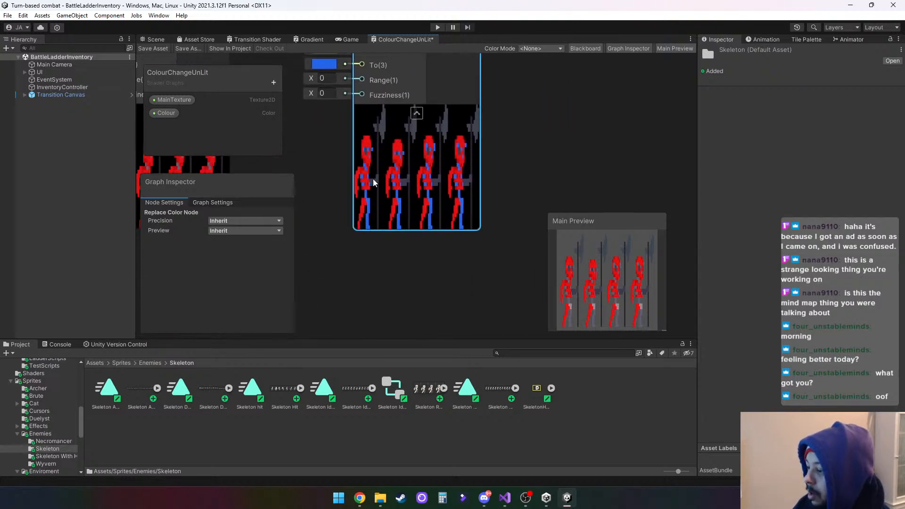
pyautogui.moveTo(571, 96); pyautogui.dragTo(530, 191, button='middle')
pyautogui.scroll(-2, 530, 191)
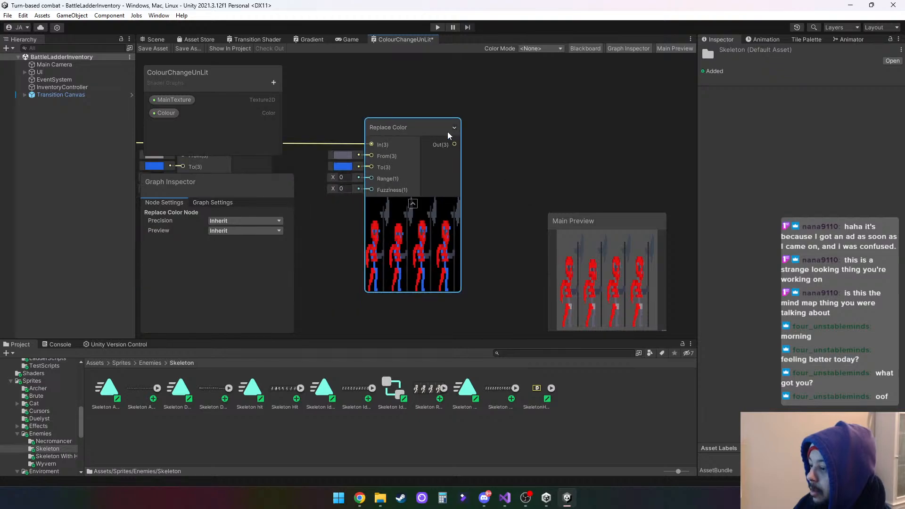
pyautogui.moveTo(453, 145); pyautogui.dragTo(525, 145)
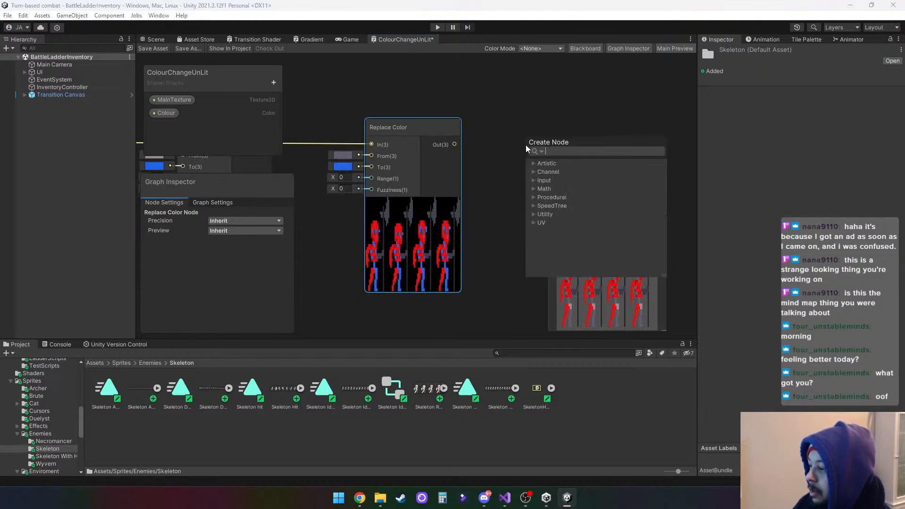
pyautogui.write('rep')
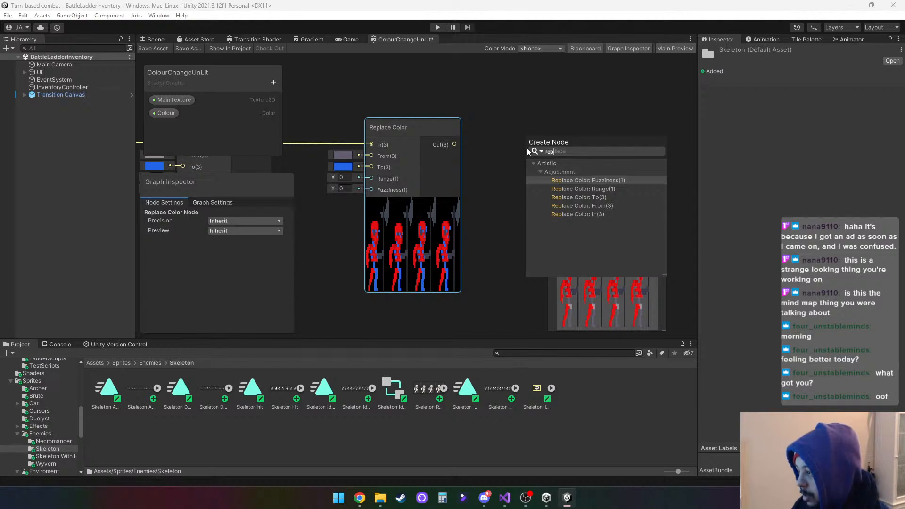
pyautogui.write('lace')
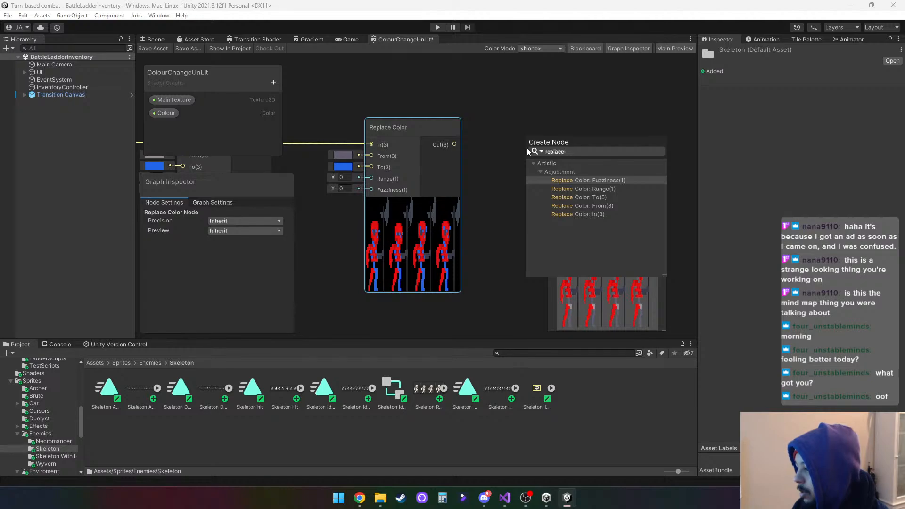
pyautogui.press('BackSpace')
pyautogui.press('BackSpace')
pyautogui.press('BackSpace')
pyautogui.press('BackSpace')
pyautogui.press('BackSpace')
pyautogui.press('BackSpace')
pyautogui.press('BackSpace')
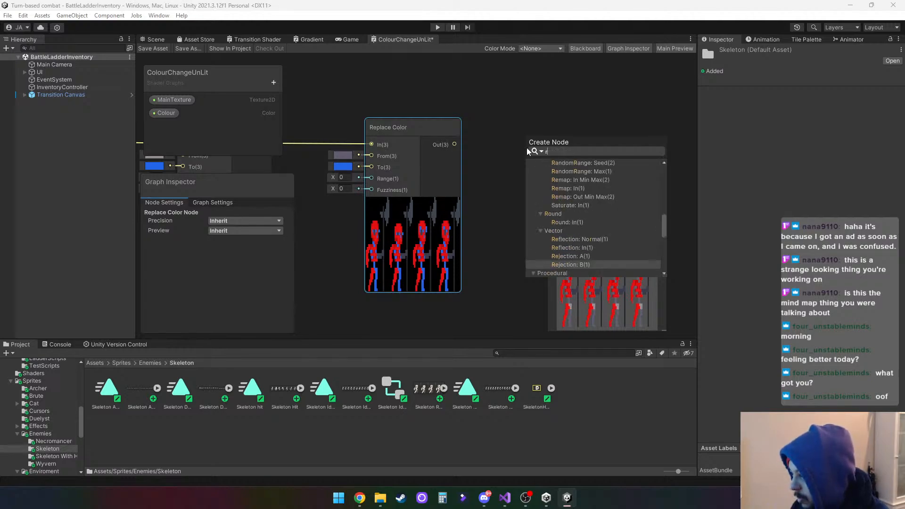
pyautogui.write('colo')
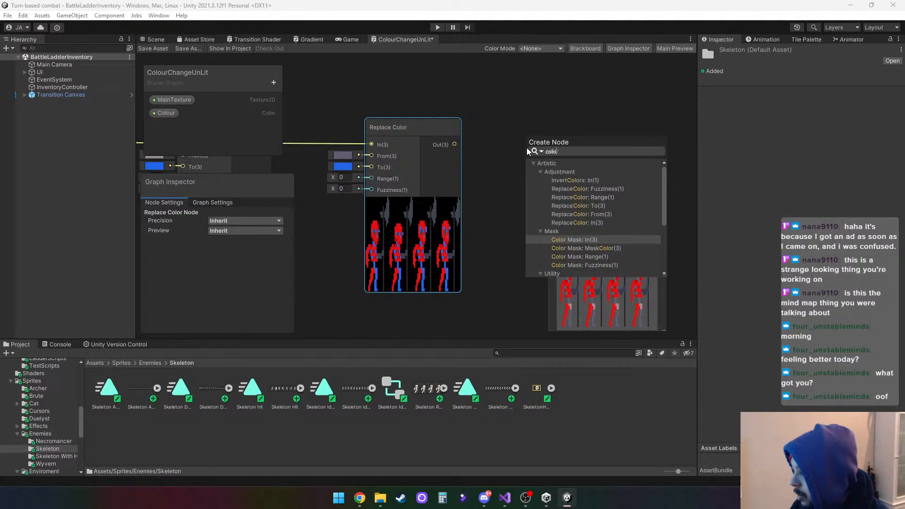
pyautogui.write('r')
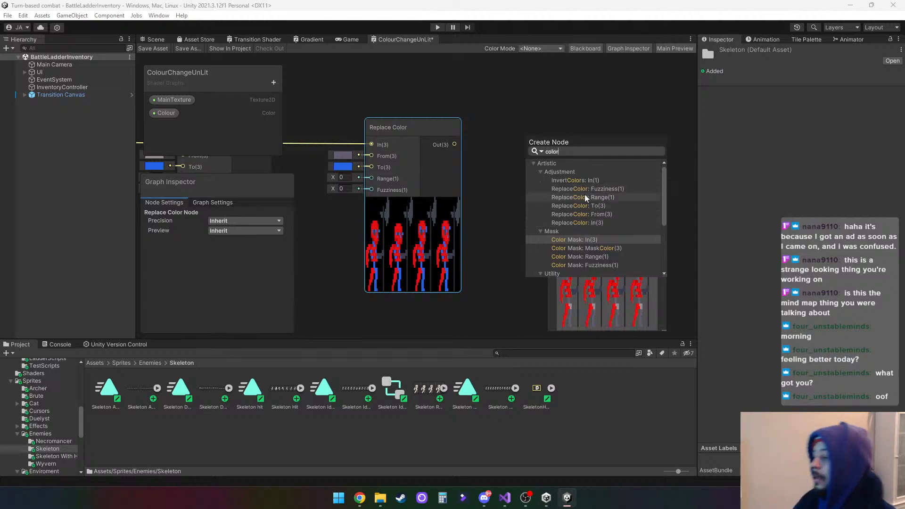
pyautogui.click(603, 106)
# Duplicate the fourth Replace Color node, place the copy to its right as the fifth, and delete the copy's inherited input wire.
pyautogui.rightClick(421, 125)
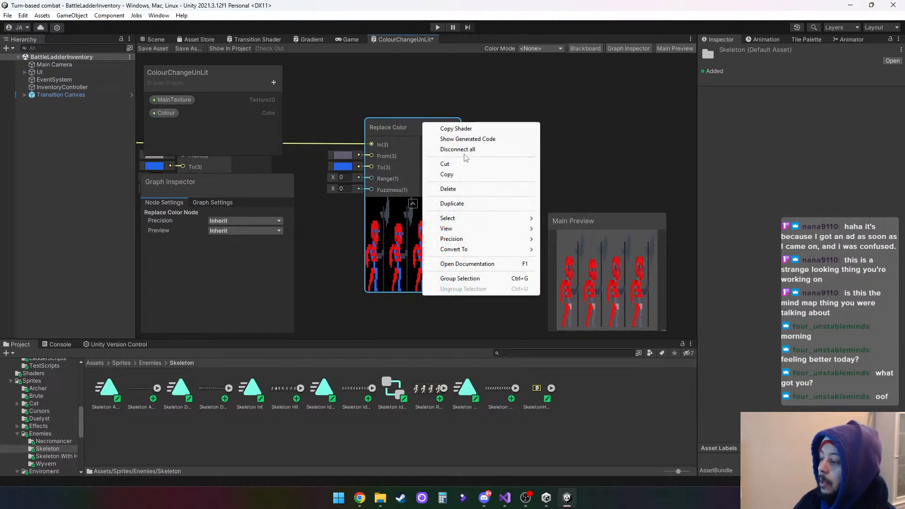
pyautogui.click(471, 204)
pyautogui.moveTo(486, 133); pyautogui.dragTo(555, 128)
pyautogui.rightClick(480, 144)
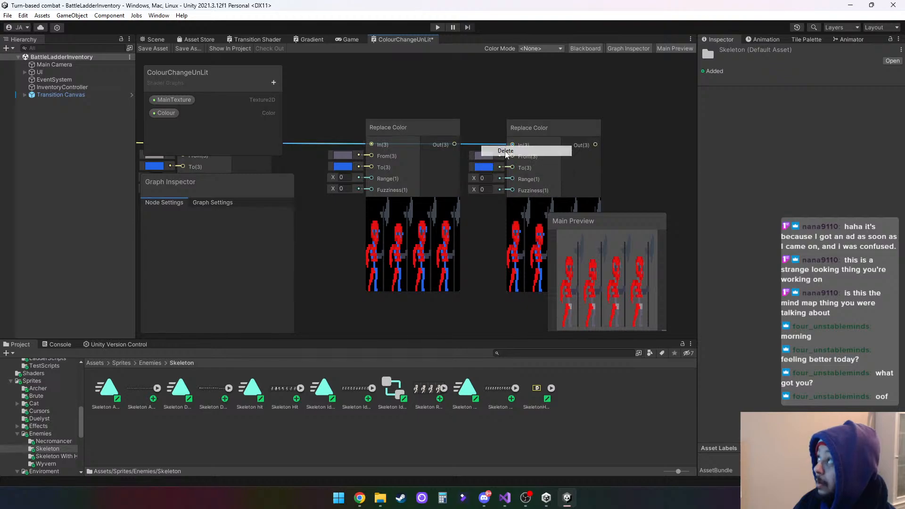
pyautogui.click(502, 147)
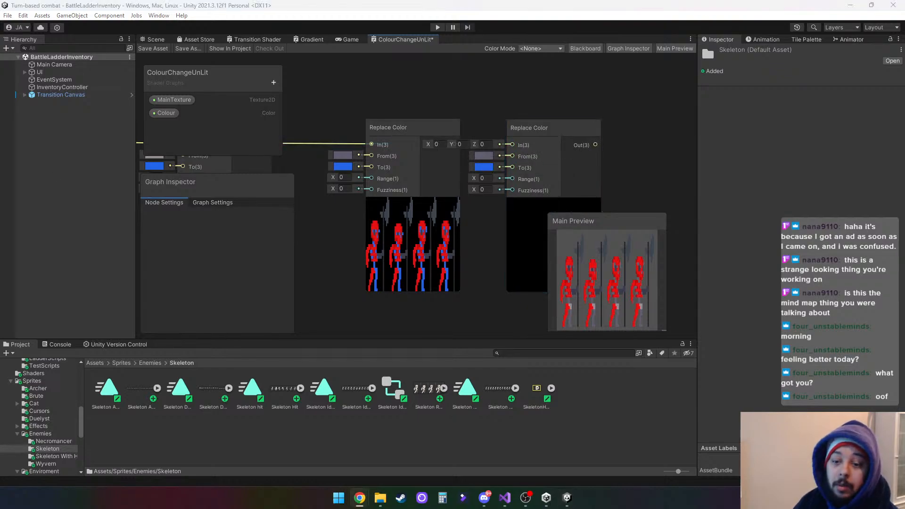
pyautogui.moveTo(0, 0); pyautogui.dragTo(690, 0)
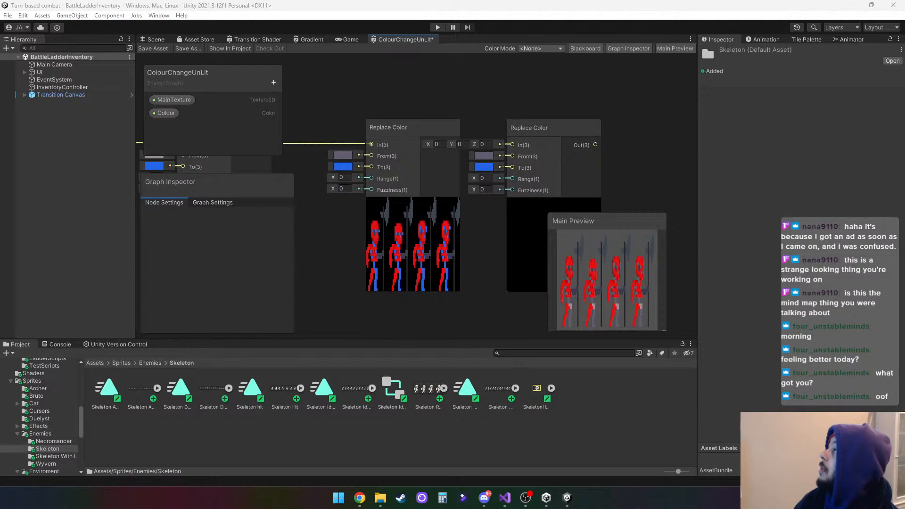
pyautogui.moveTo(452, 0); pyautogui.dragTo(904, 33)
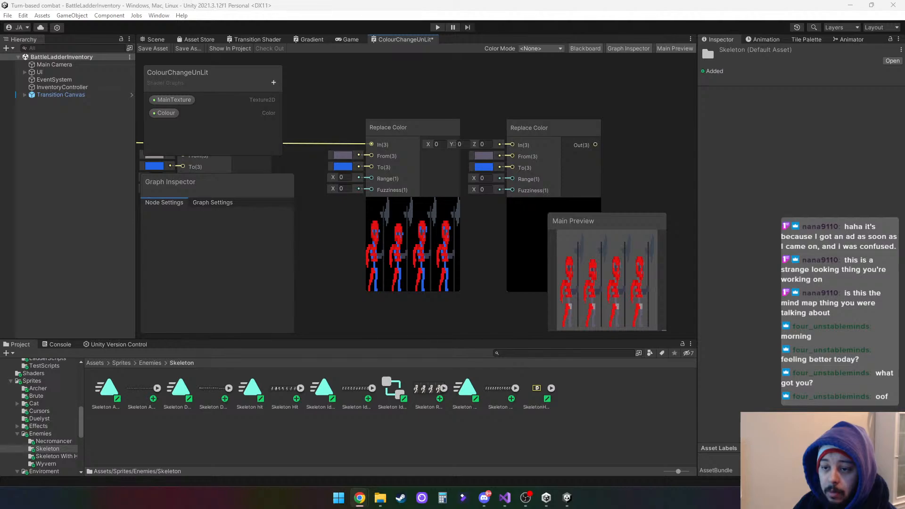
pyautogui.moveTo(608, 508); pyautogui.dragTo(582, 508)
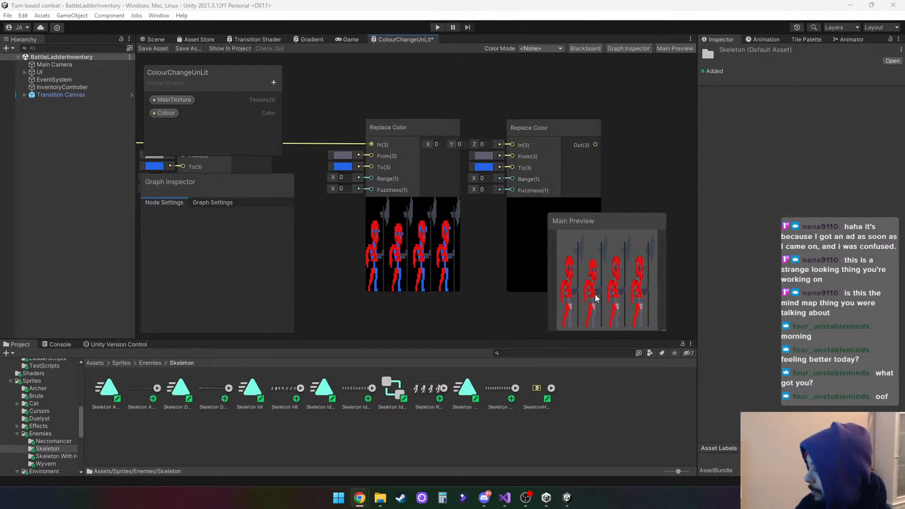
# Space the fifth Replace Color node further right and connect the fourth Replace Color's output to its In input.
pyautogui.moveTo(634, 184); pyautogui.dragTo(589, 162, button='middle')
pyautogui.click(532, 150)
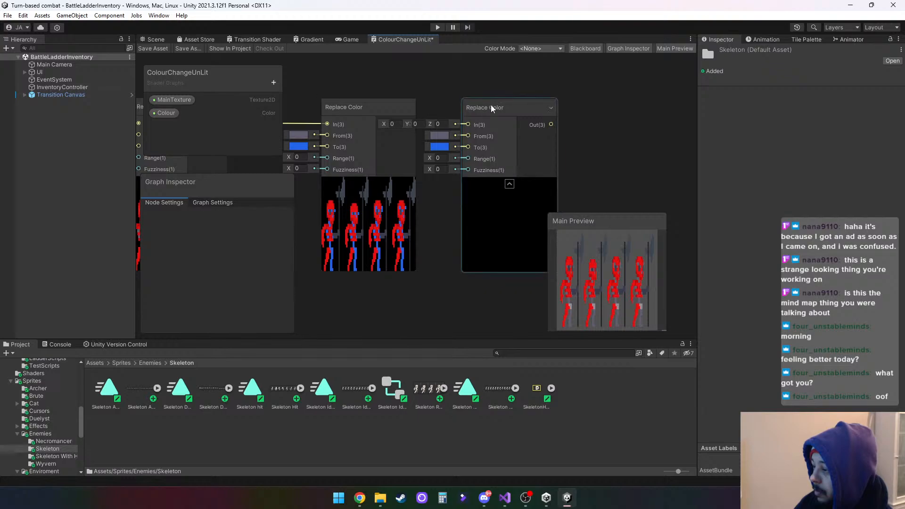
pyautogui.moveTo(489, 106); pyautogui.dragTo(527, 105)
pyautogui.moveTo(410, 123); pyautogui.dragTo(497, 122)
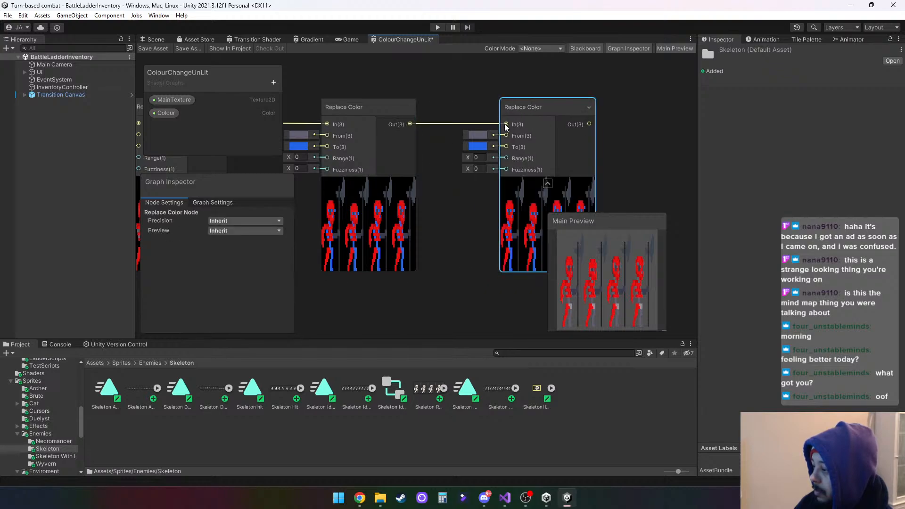
# Set the fifth Replace Color's From colour by sampling the dark blue-grey patch beside the first skeleton's hip in the Main Preview.
pyautogui.moveTo(447, 277); pyautogui.dragTo(383, 267, button='middle')
pyautogui.click(413, 134)
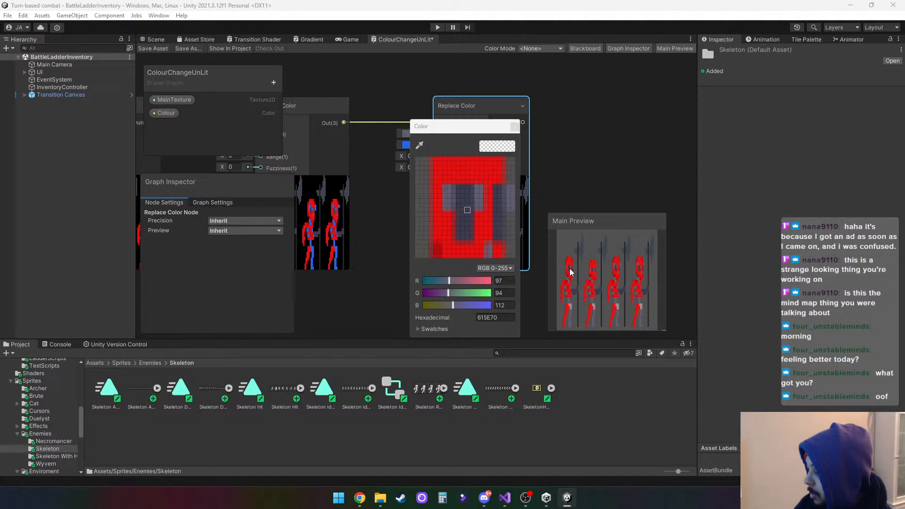
pyautogui.click(574, 292)
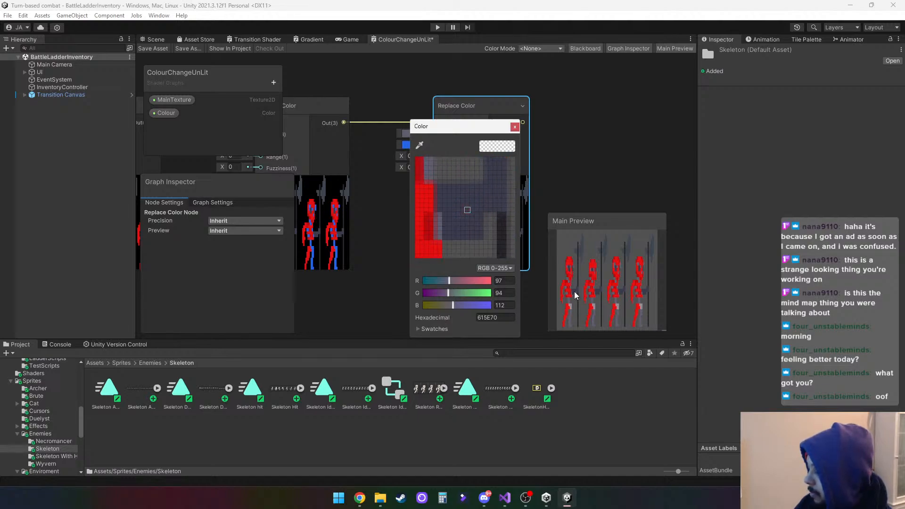
pyautogui.click(515, 126)
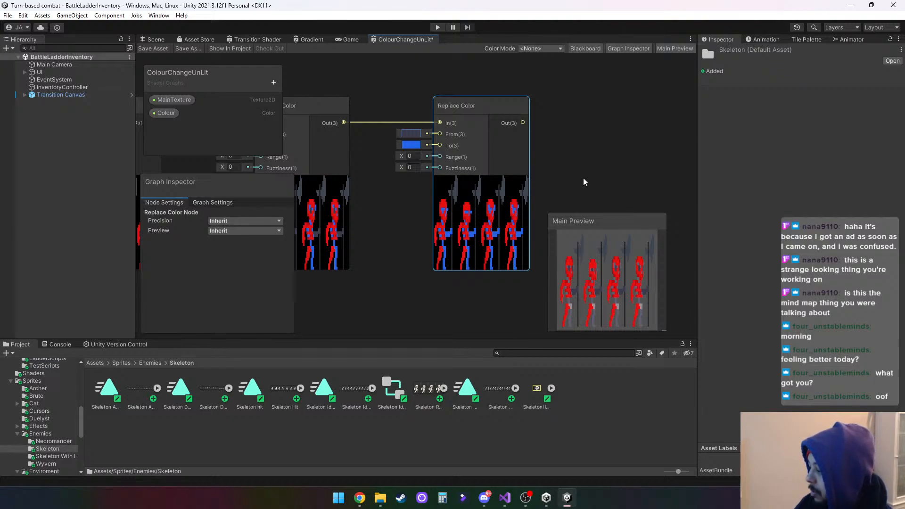
# Duplicate the Multiply node that darkens the Colour property and place the copy to its right.
pyautogui.moveTo(579, 162); pyautogui.dragTo(601, 160, button='middle')
pyautogui.scroll(-3, 462, 270)
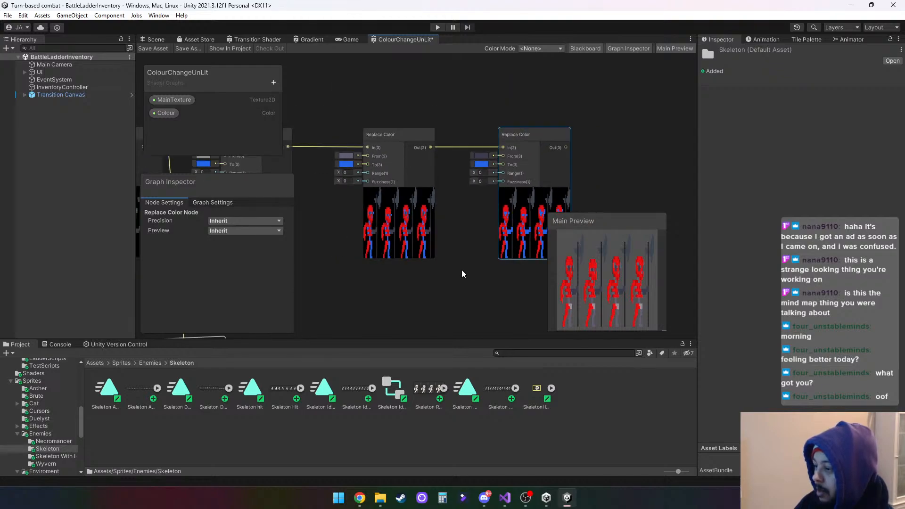
pyautogui.moveTo(410, 275); pyautogui.dragTo(474, 270, button='middle')
pyautogui.moveTo(393, 216); pyautogui.dragTo(471, 247, button='middle')
pyautogui.scroll(-2, 433, 213)
pyautogui.moveTo(389, 102); pyautogui.dragTo(448, 112, button='middle')
pyautogui.scroll(-2, 490, 90)
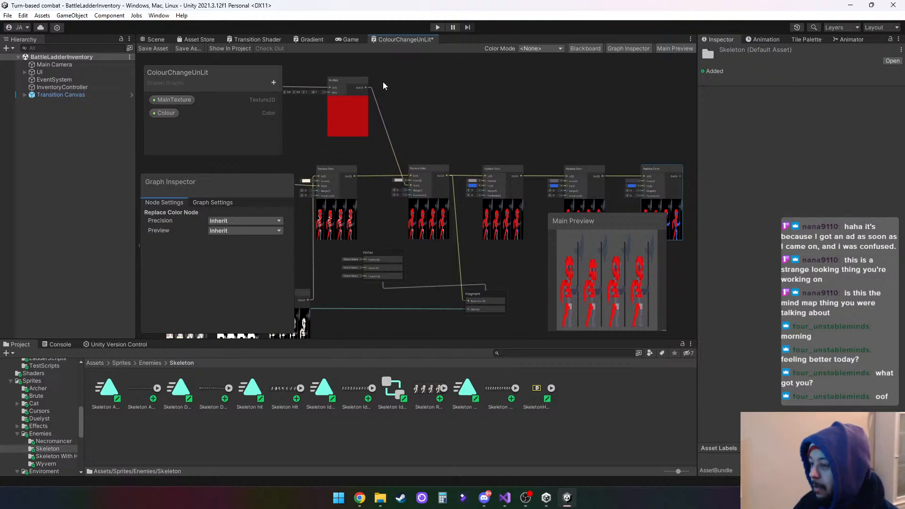
pyautogui.rightClick(351, 84)
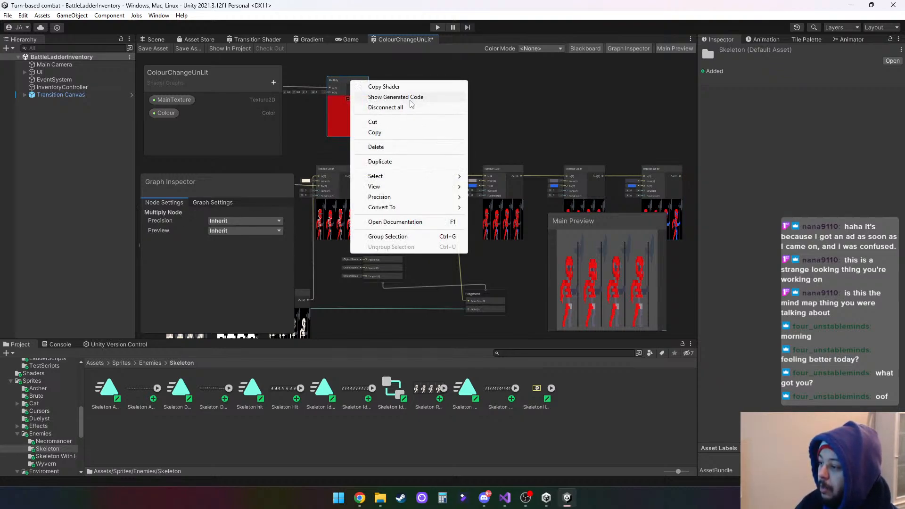
pyautogui.click(396, 161)
pyautogui.moveTo(375, 80); pyautogui.dragTo(364, 129)
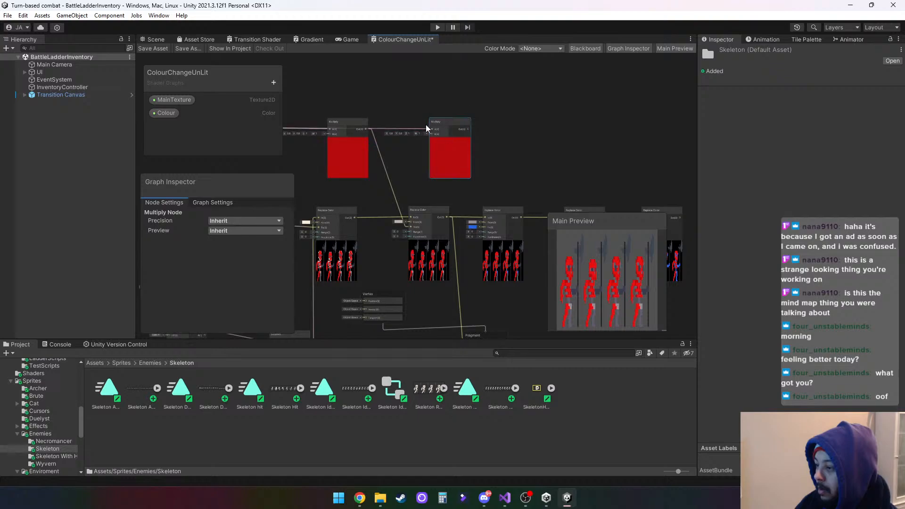
# Feed the first Multiply's output into the copy's A input in place of the inherited wire, and connect the copy's output to the third Replace Color's To.
pyautogui.rightClick(400, 129)
pyautogui.click(372, 140)
pyautogui.moveTo(366, 128); pyautogui.dragTo(433, 128)
pyautogui.moveTo(491, 141); pyautogui.dragTo(450, 132, button='middle')
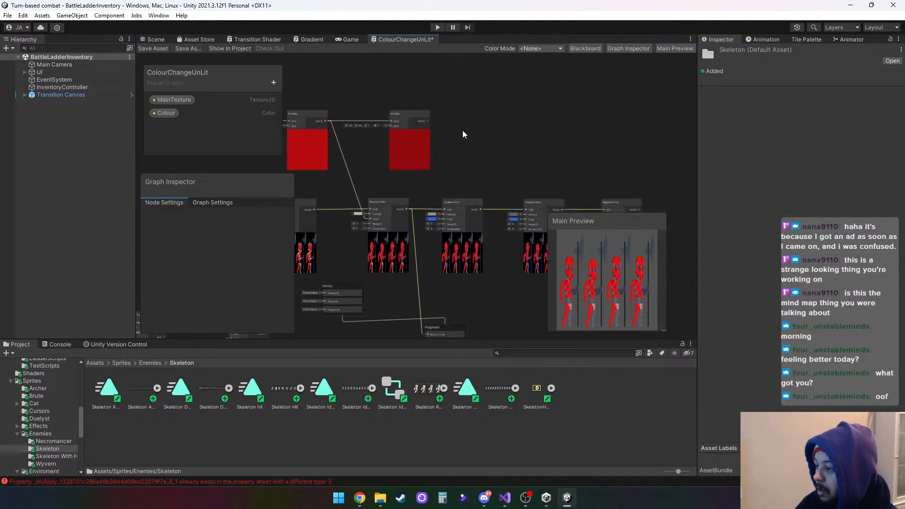
pyautogui.moveTo(428, 121); pyautogui.dragTo(441, 214)
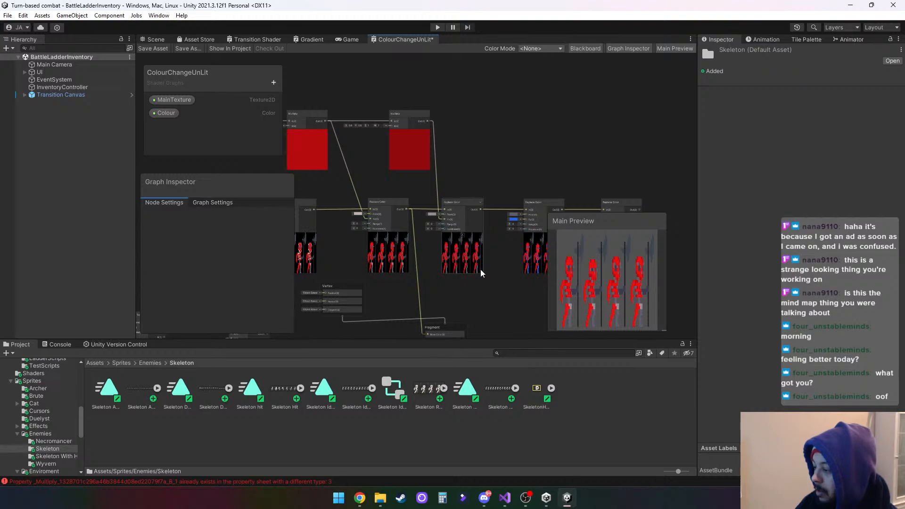
# Replace the wire into the Fragment's Base Color with one from the fifth Replace Color's output.
pyautogui.moveTo(492, 287); pyautogui.dragTo(443, 203, button='middle')
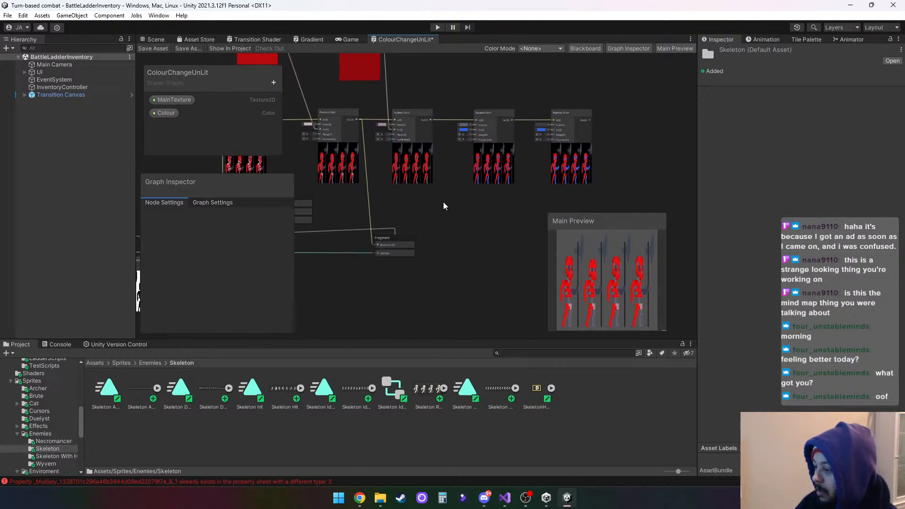
pyautogui.rightClick(367, 168)
pyautogui.click(365, 159)
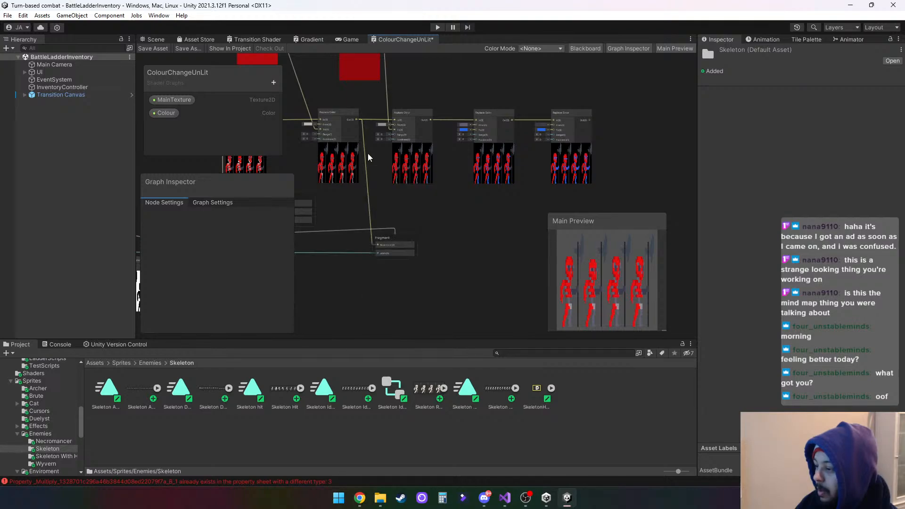
pyautogui.rightClick(366, 160)
pyautogui.click(390, 166)
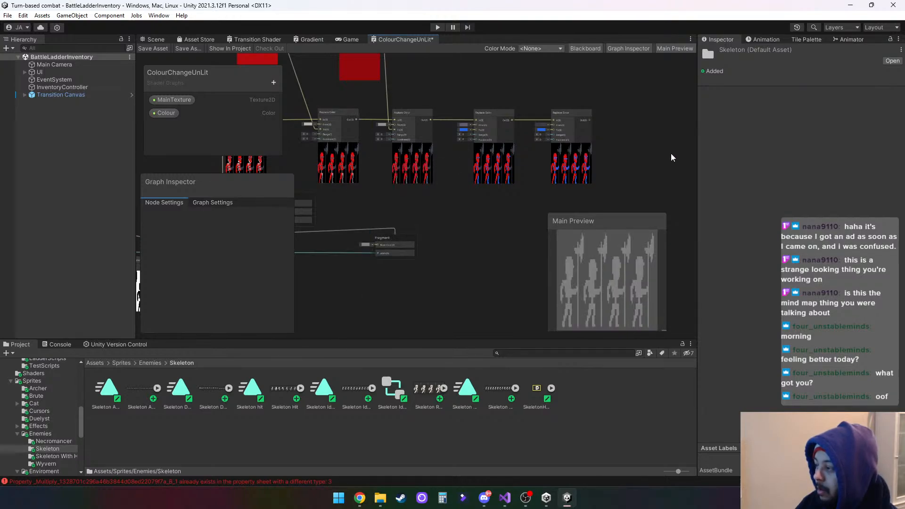
pyautogui.moveTo(590, 121); pyautogui.dragTo(378, 244)
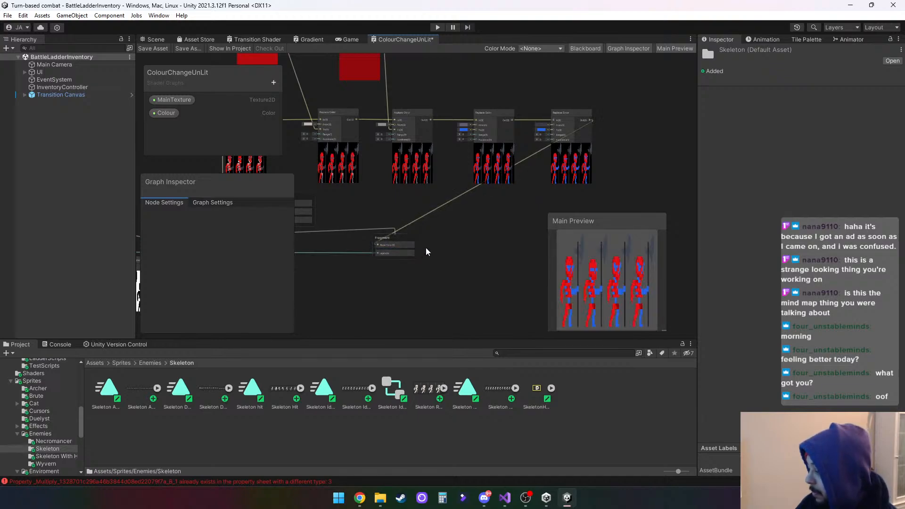
# Duplicate the second, darker Multiply node twice and place the two copies in a row to its right.
pyautogui.moveTo(455, 73); pyautogui.dragTo(451, 140, button='middle')
pyautogui.rightClick(358, 90)
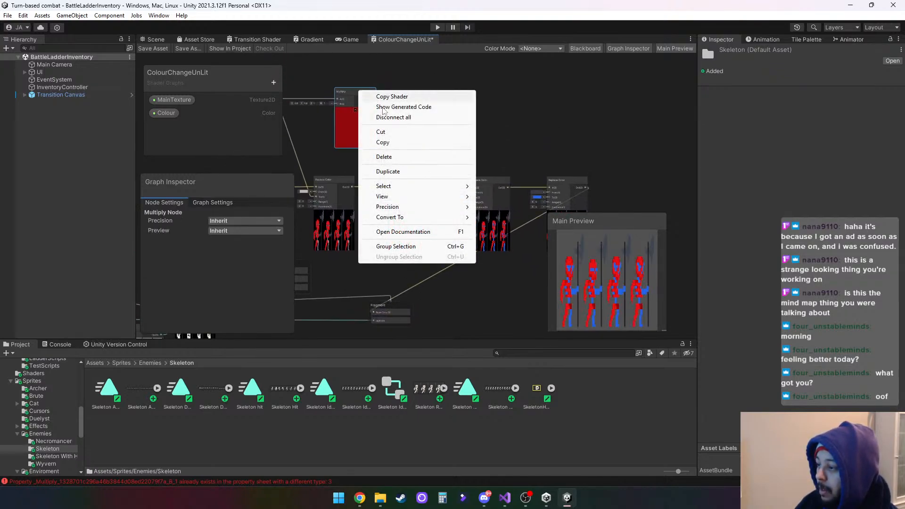
pyautogui.click(411, 172)
pyautogui.moveTo(398, 92); pyautogui.dragTo(450, 118)
pyautogui.rightClick(451, 120)
pyautogui.click(476, 198)
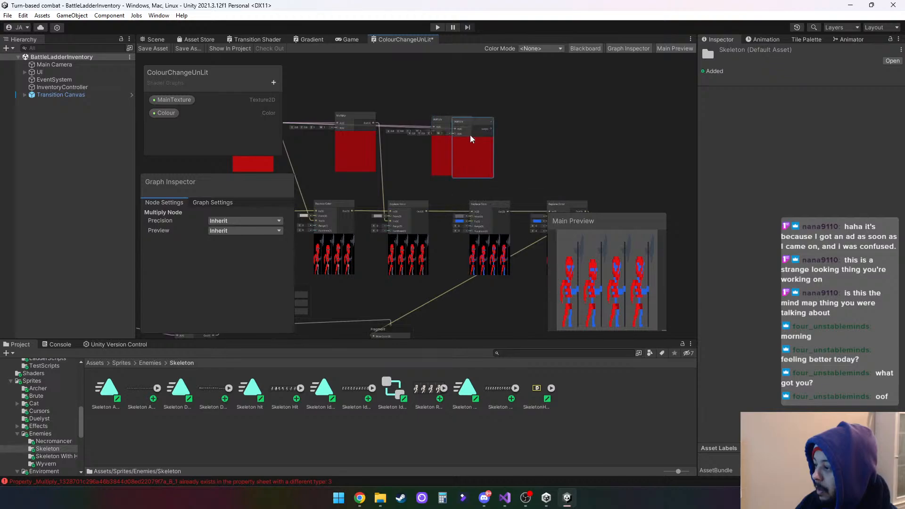
pyautogui.moveTo(471, 123); pyautogui.dragTo(548, 121)
# Delete the wires the copies inherited and chain the second Multiply into the third and the third into the fourth through their A inputs.
pyautogui.moveTo(398, 114); pyautogui.dragTo(407, 154)
pyautogui.press('Delete')
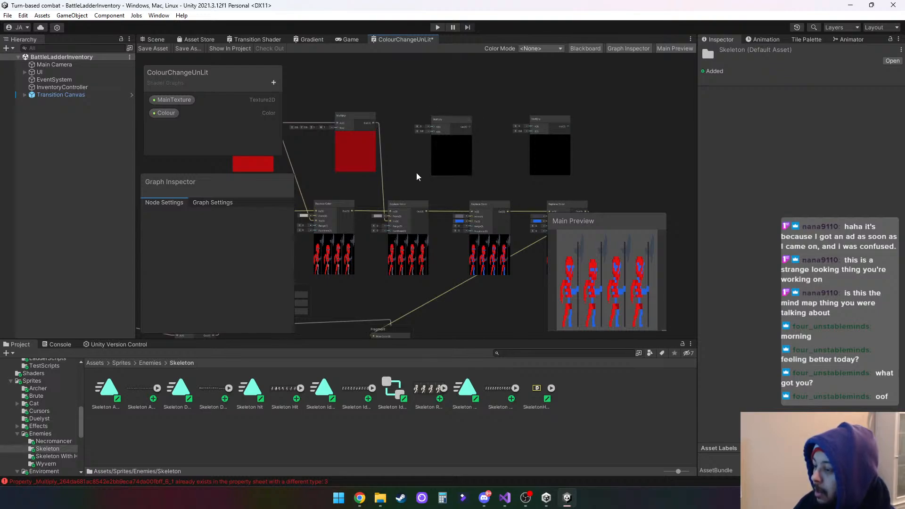
pyautogui.moveTo(391, 97); pyautogui.dragTo(369, 92, button='middle')
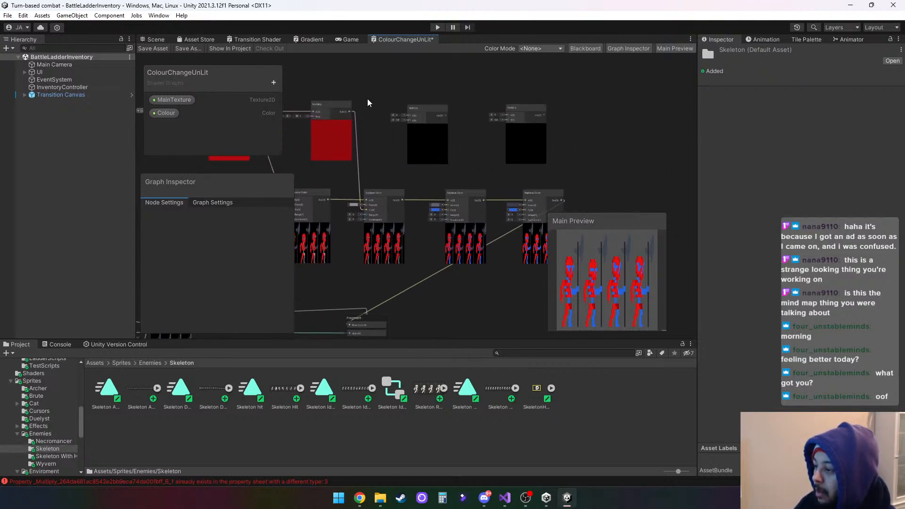
pyautogui.moveTo(349, 112); pyautogui.dragTo(513, 124)
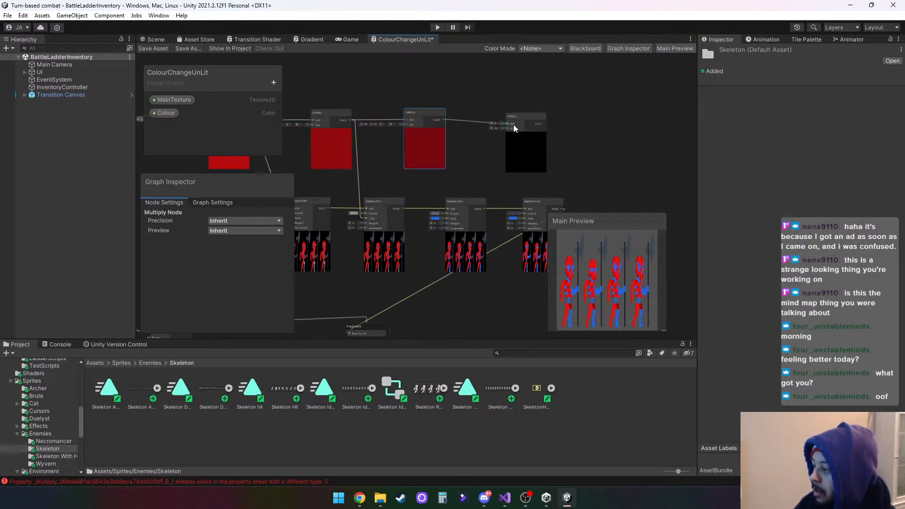
pyautogui.moveTo(477, 172); pyautogui.dragTo(438, 148, button='middle')
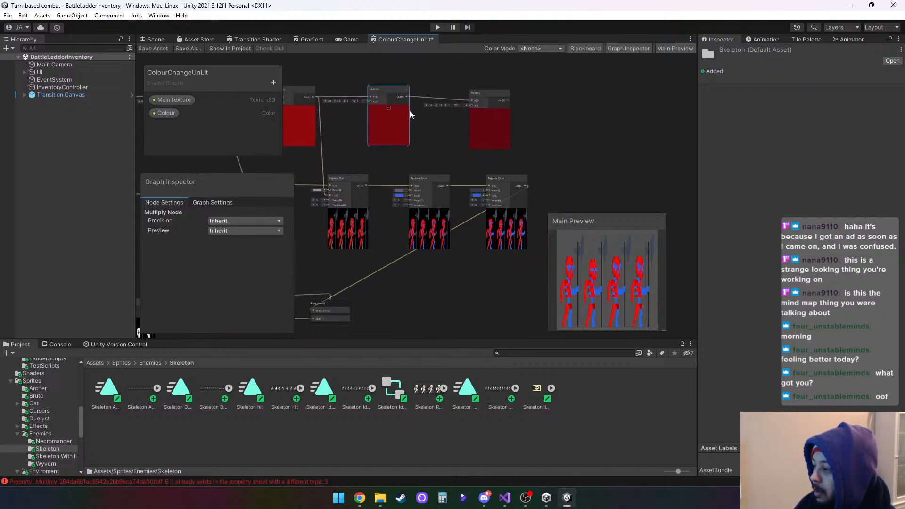
# Connect the third Multiply's output to the fourth Replace Color's To, and the fourth Multiply's output to the fifth Replace Color's To.
pyautogui.moveTo(406, 96); pyautogui.dragTo(413, 128)
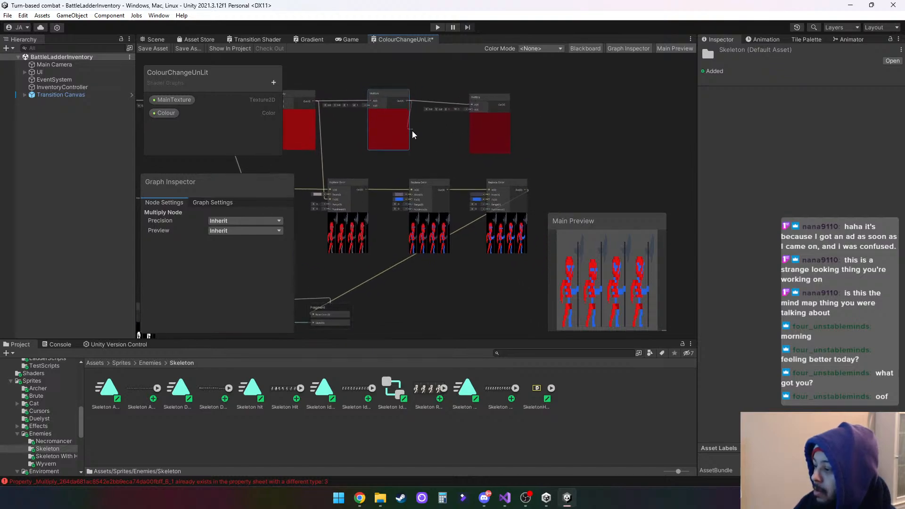
pyautogui.moveTo(406, 189); pyautogui.dragTo(407, 191)
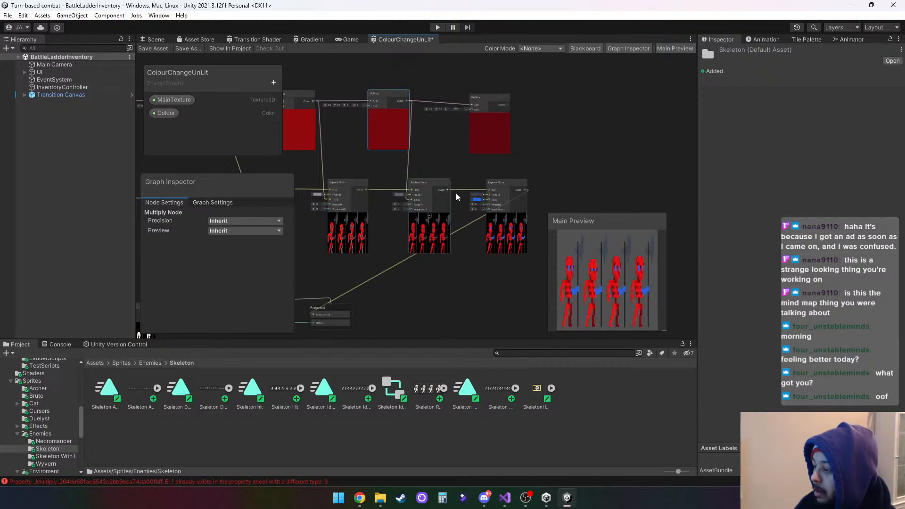
pyautogui.moveTo(471, 105); pyautogui.dragTo(485, 199)
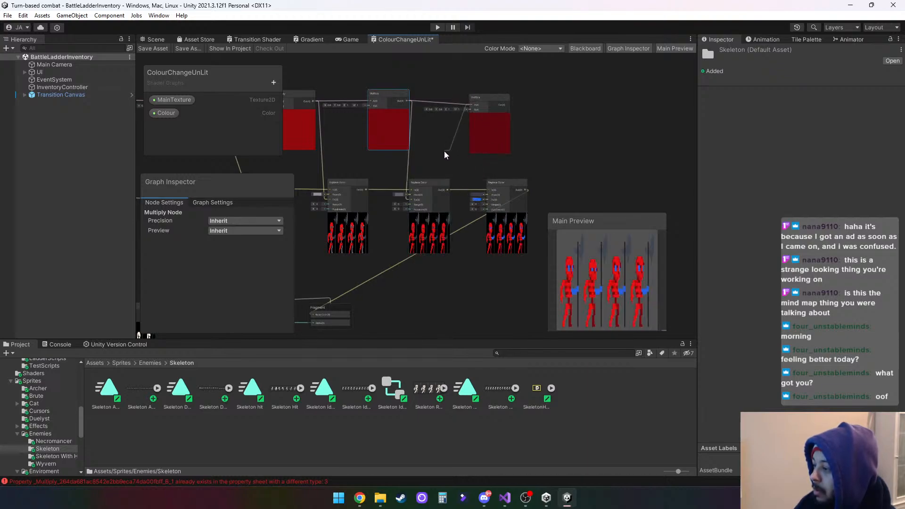
pyautogui.press('space')
pyautogui.rightClick(590, 127)
pyautogui.click(522, 104)
pyautogui.moveTo(508, 105); pyautogui.dragTo(487, 198)
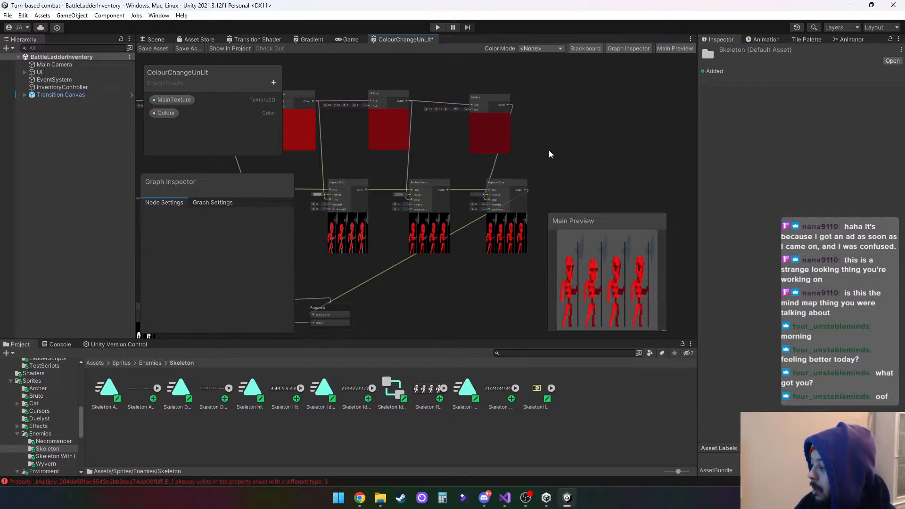
# Rearrange the four Multiply nodes into an evenly spaced row above the Replace Color chain.
pyautogui.moveTo(427, 164); pyautogui.dragTo(488, 179, button='middle')
pyautogui.moveTo(448, 105); pyautogui.dragTo(440, 106)
pyautogui.moveTo(547, 107); pyautogui.dragTo(518, 109)
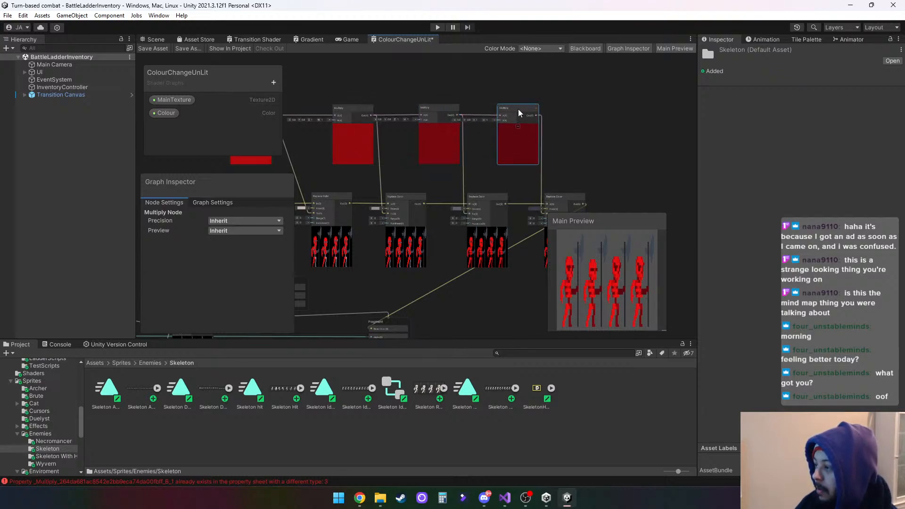
pyautogui.moveTo(412, 175); pyautogui.dragTo(456, 164, button='middle')
pyautogui.moveTo(398, 94); pyautogui.dragTo(404, 125)
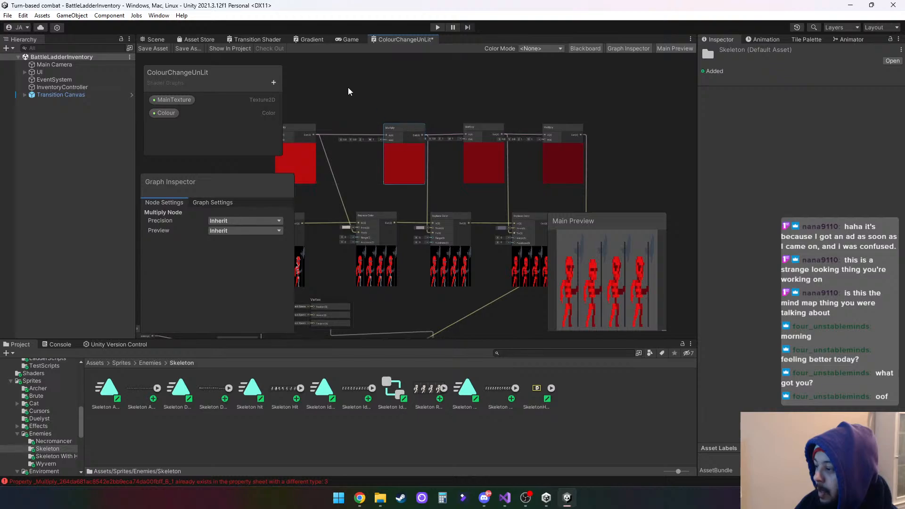
pyautogui.moveTo(347, 86); pyautogui.dragTo(424, 112, button='middle')
pyautogui.moveTo(379, 128); pyautogui.dragTo(415, 126)
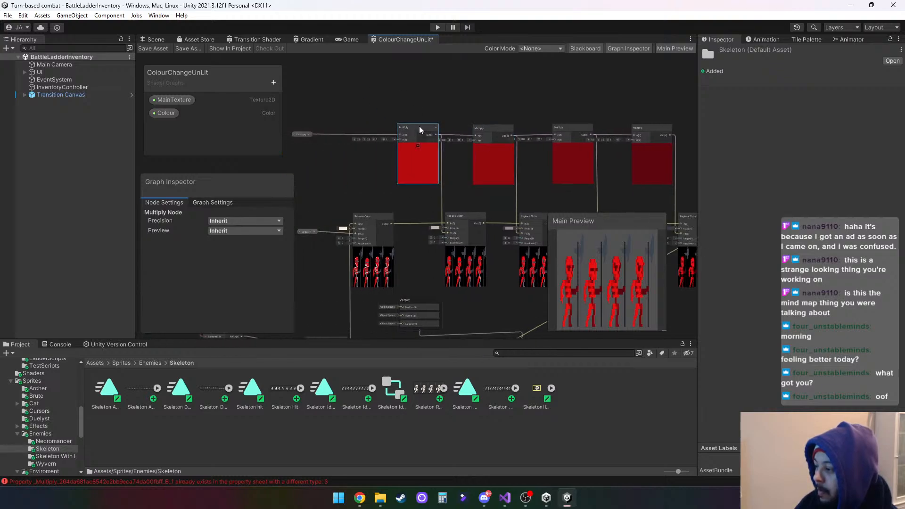
pyautogui.scroll(-2, 496, 69)
pyautogui.scroll(-2, 471, 77)
pyautogui.moveTo(417, 87); pyautogui.dragTo(443, 65, button='middle')
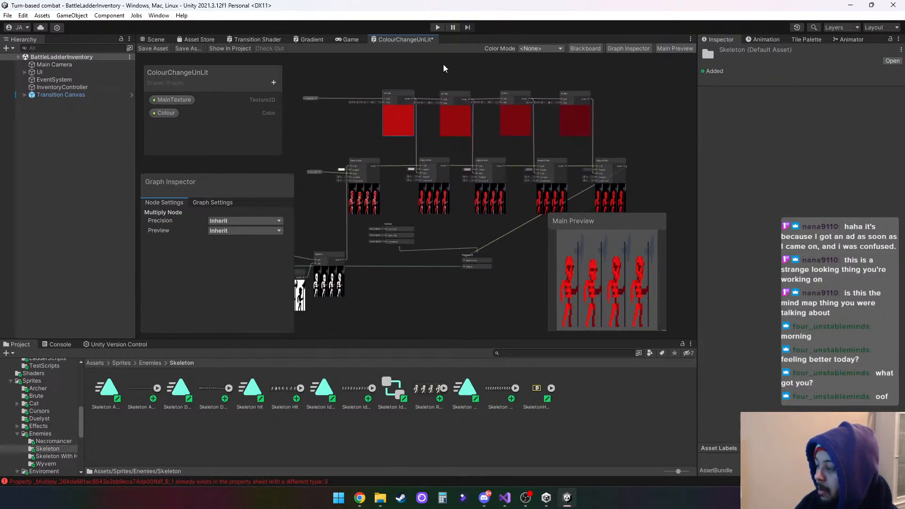
# Clear the logged property sheet errors from the Console.
pyautogui.click(314, 174)
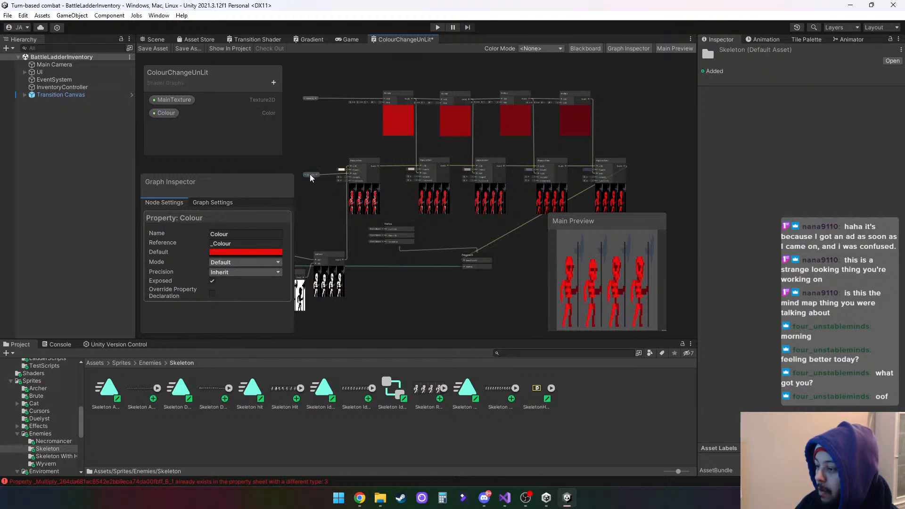
pyautogui.moveTo(575, 250); pyautogui.dragTo(507, 232, button='middle')
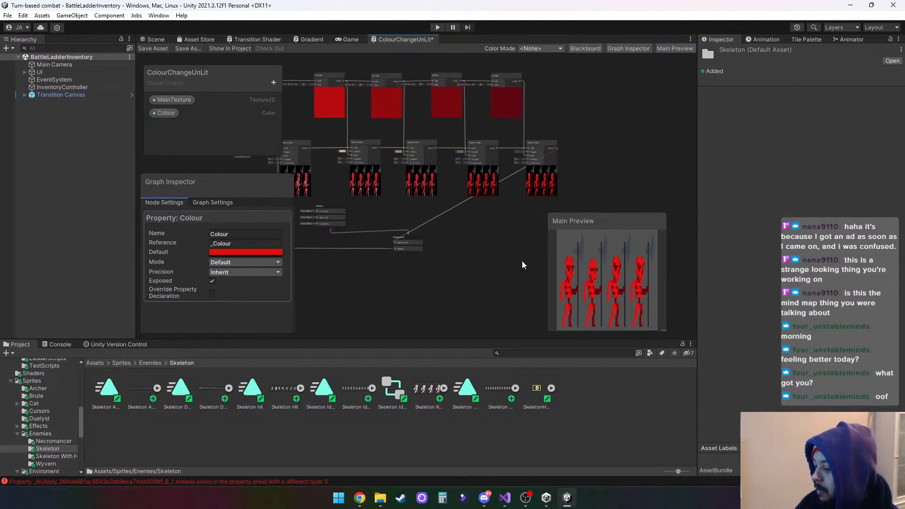
pyautogui.click(234, 481)
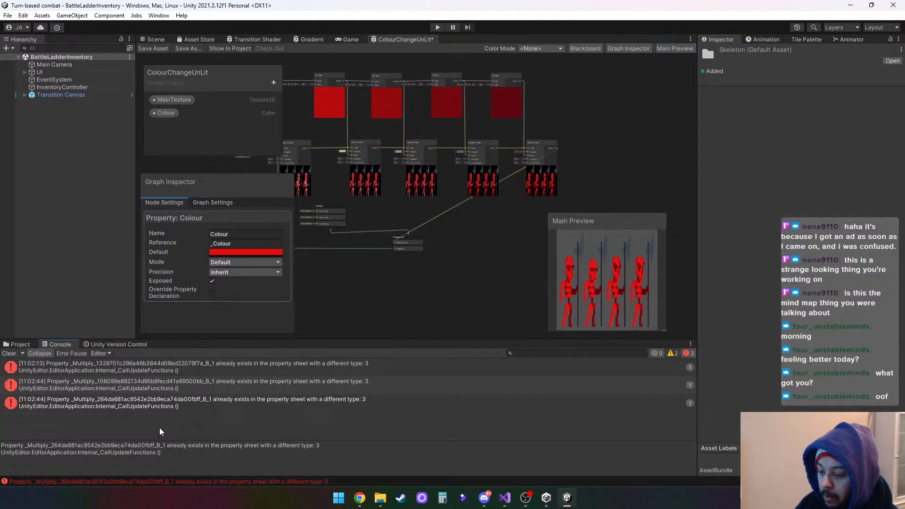
pyautogui.click(10, 353)
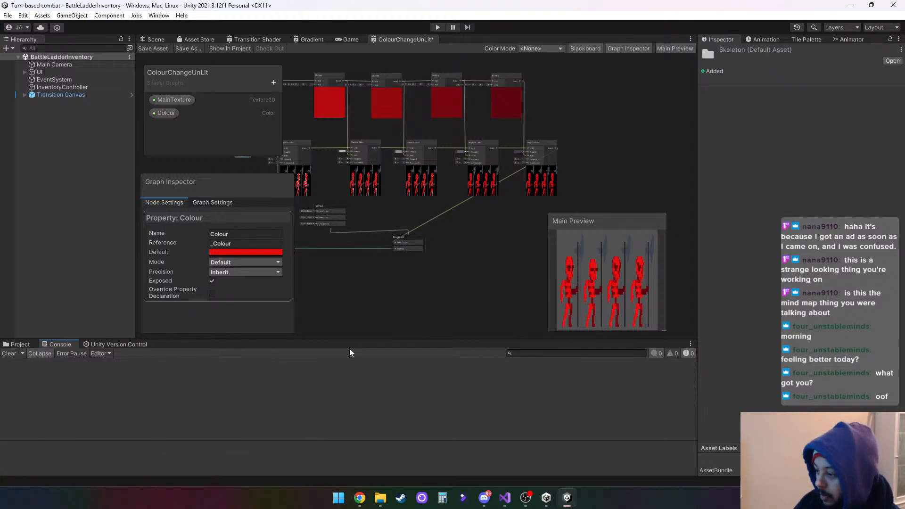
# Test other sprite sheets as MainTexture's default, first Skeleton Walk and then Brute_SpriteSheet2 from the Brute folder.
pyautogui.click(184, 103)
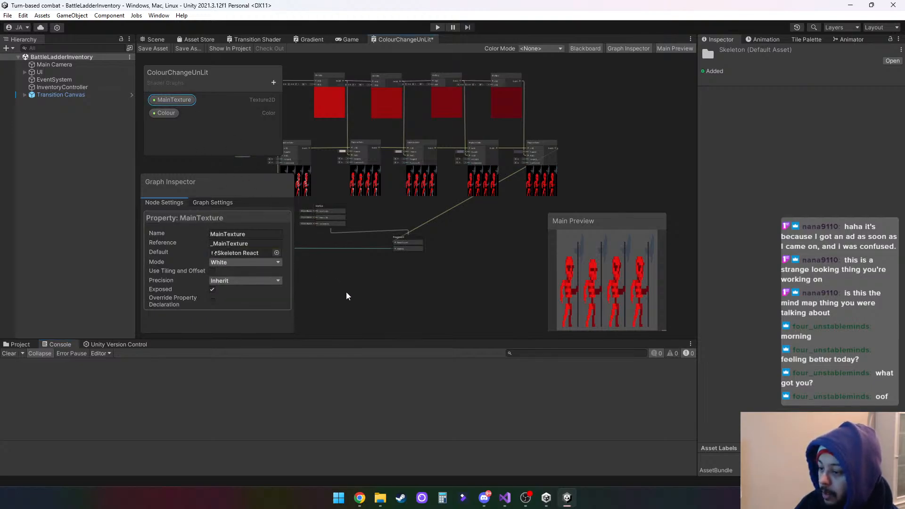
pyautogui.click(19, 344)
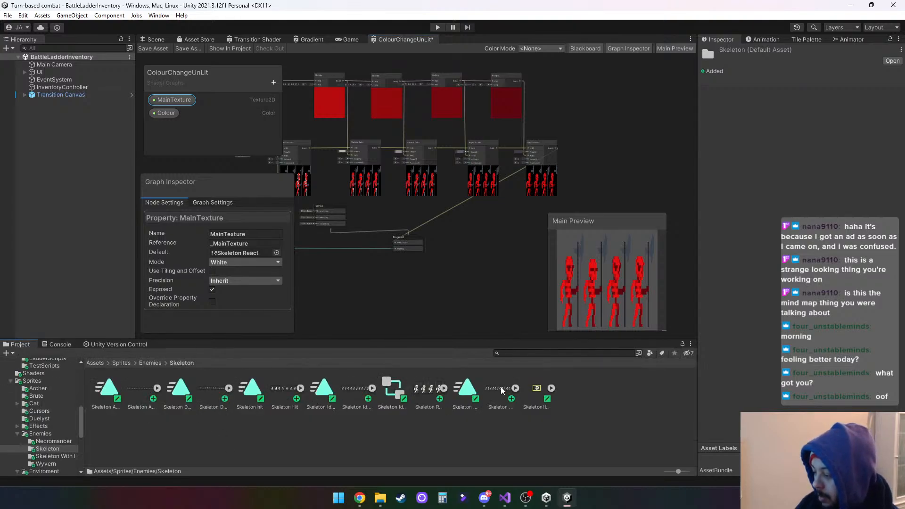
pyautogui.moveTo(218, 234); pyautogui.dragTo(225, 252)
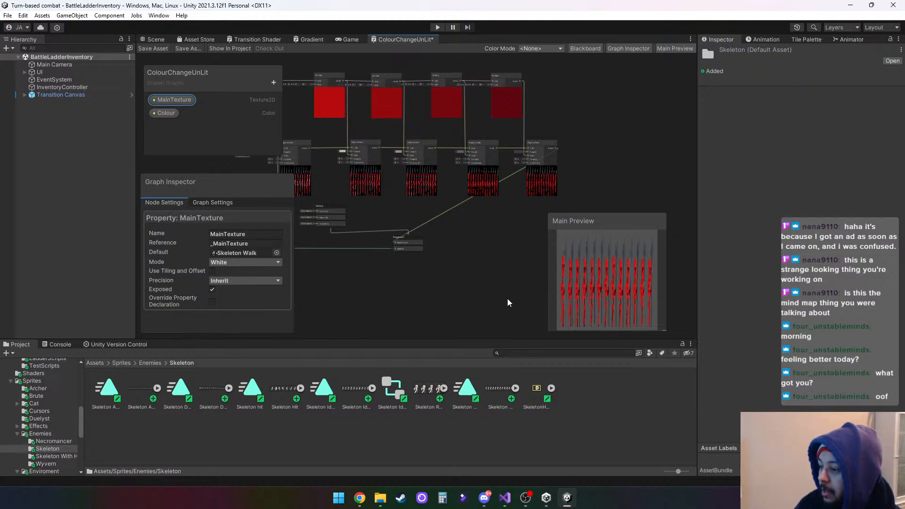
pyautogui.click(38, 396)
pyautogui.moveTo(250, 258); pyautogui.dragTo(253, 253)
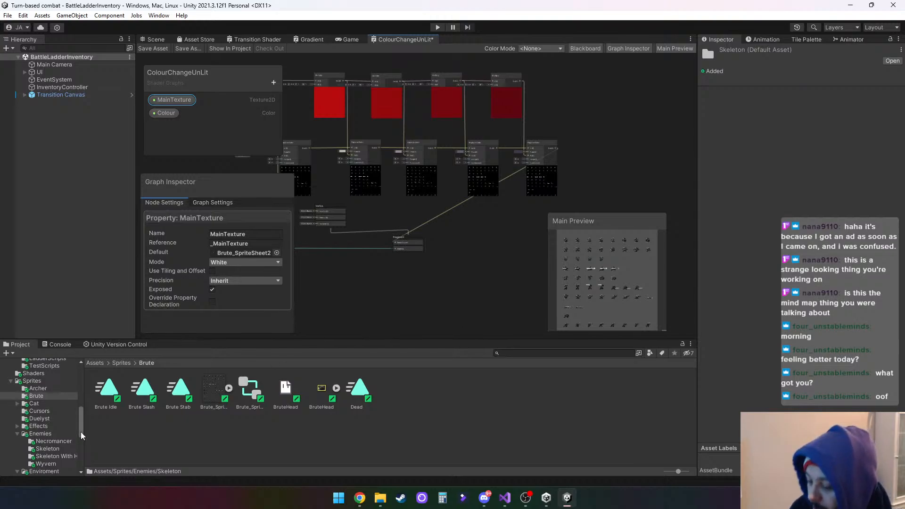
# Restore MainTexture's default texture to the Skeleton React sheet from the Enemies/Skeleton folder.
pyautogui.click(40, 433)
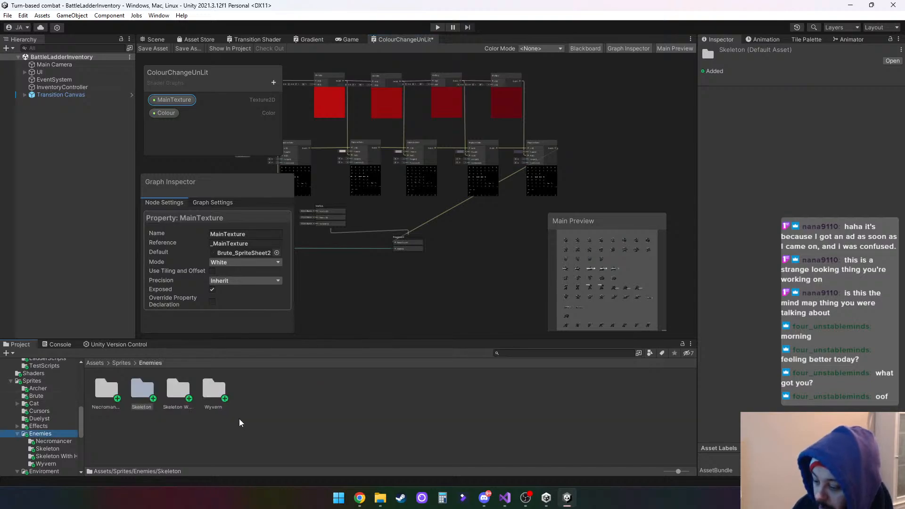
pyautogui.doubleClick(143, 388)
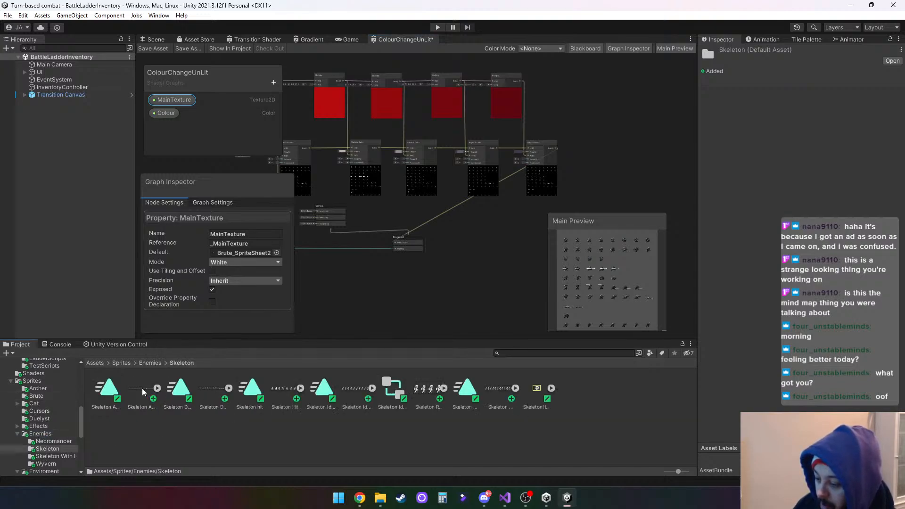
pyautogui.moveTo(434, 388); pyautogui.dragTo(292, 295)
pyautogui.moveTo(249, 257); pyautogui.dragTo(246, 252)
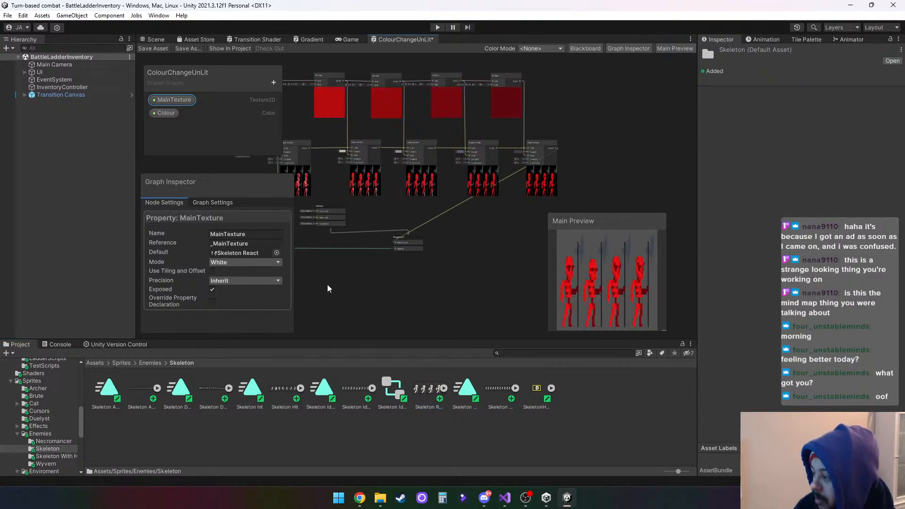
# Try green 509155, white FFFFFF, lime 76D42F, red BA1F18 and magenta B618BA as the Colour property's default.
pyautogui.moveTo(369, 286); pyautogui.dragTo(502, 281, button='middle')
pyautogui.click(173, 111)
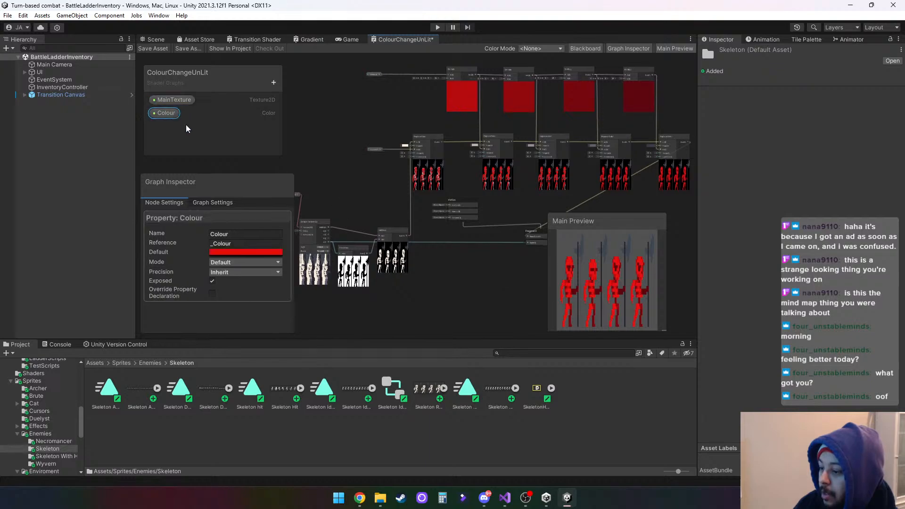
pyautogui.click(246, 253)
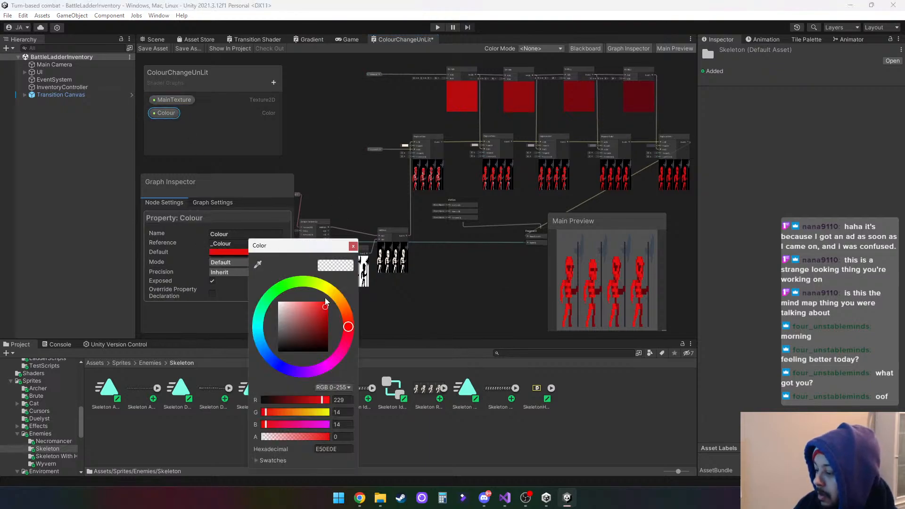
pyautogui.moveTo(349, 325)
pyautogui.mouseDown()
pyautogui.moveTo(336, 296)
pyautogui.moveTo(306, 282)
pyautogui.moveTo(331, 295)
pyautogui.moveTo(348, 328)
pyautogui.moveTo(317, 298)
pyautogui.moveTo(277, 289)
pyautogui.moveTo(300, 323)
pyautogui.mouseUp()
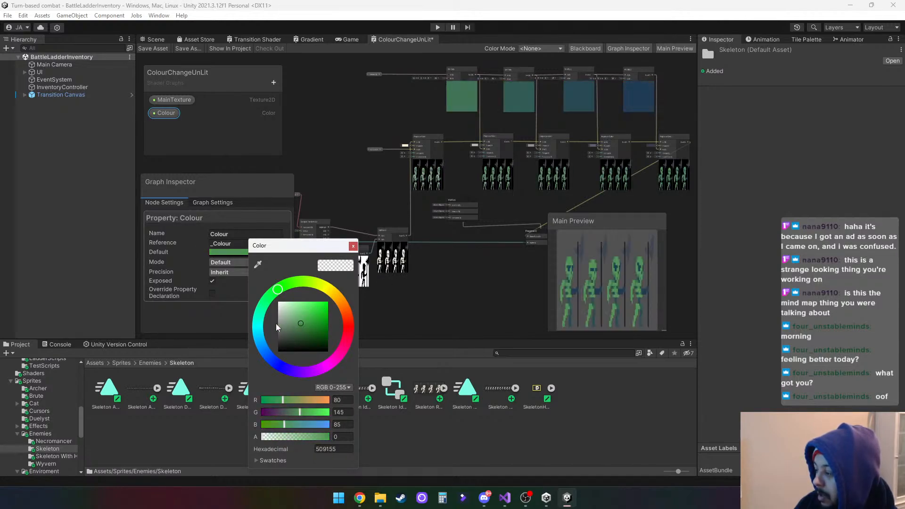
pyautogui.moveTo(277, 292)
pyautogui.mouseDown()
pyautogui.moveTo(302, 281)
pyautogui.moveTo(350, 292)
pyautogui.moveTo(355, 344)
pyautogui.moveTo(296, 377)
pyautogui.moveTo(252, 361)
pyautogui.moveTo(244, 313)
pyautogui.moveTo(246, 332)
pyautogui.moveTo(257, 336)
pyautogui.moveTo(257, 326)
pyautogui.moveTo(286, 307)
pyautogui.moveTo(278, 302)
pyautogui.mouseUp()
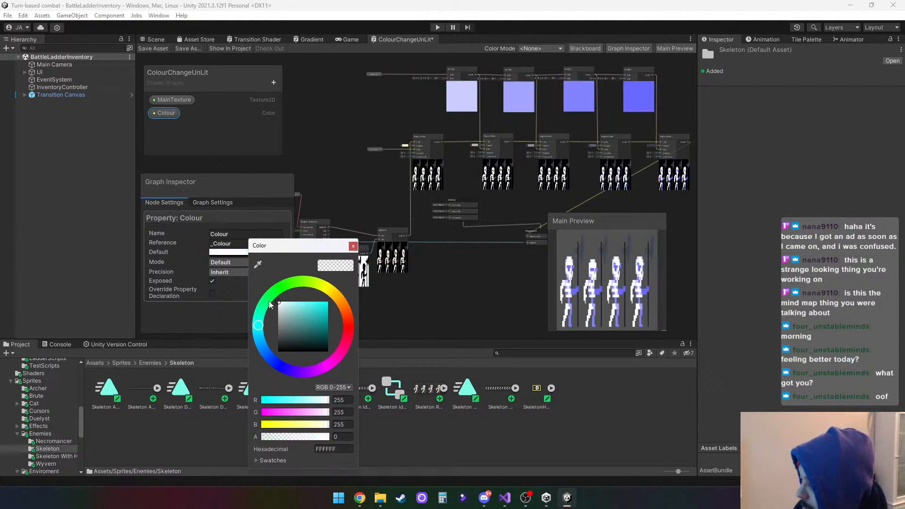
pyautogui.moveTo(258, 325)
pyautogui.mouseDown()
pyautogui.moveTo(272, 296)
pyautogui.moveTo(300, 282)
pyautogui.moveTo(275, 320)
pyautogui.moveTo(318, 311)
pyautogui.mouseUp()
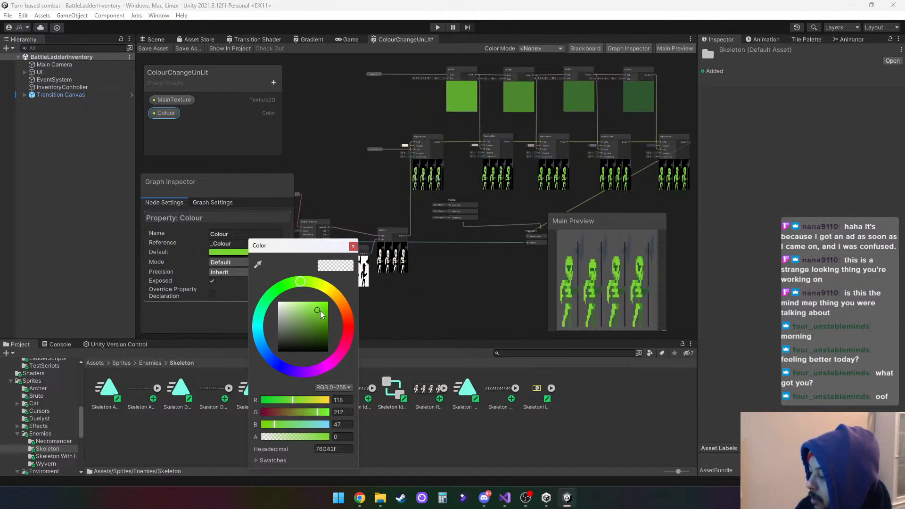
pyautogui.moveTo(318, 310)
pyautogui.mouseDown()
pyautogui.moveTo(310, 305)
pyautogui.moveTo(317, 287)
pyautogui.moveTo(337, 301)
pyautogui.moveTo(349, 328)
pyautogui.moveTo(321, 315)
pyautogui.mouseUp()
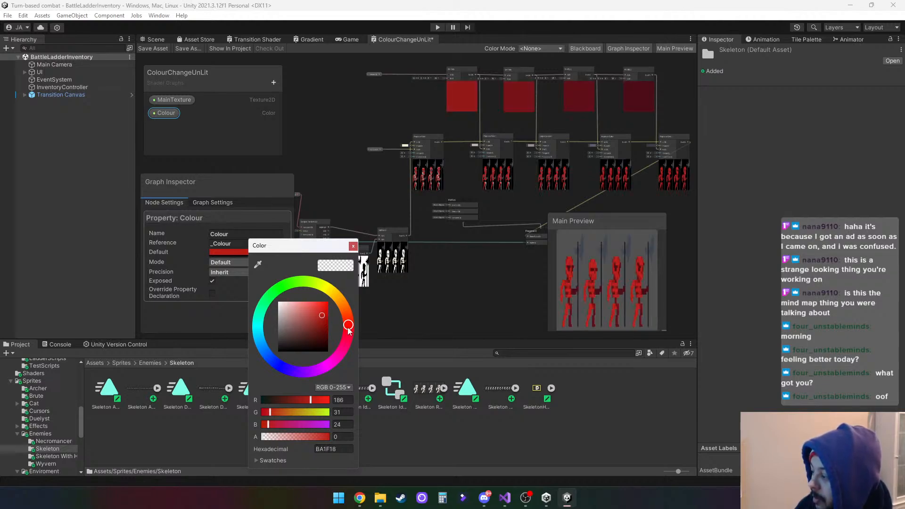
pyautogui.moveTo(349, 330)
pyautogui.mouseDown()
pyautogui.moveTo(344, 356)
pyautogui.moveTo(328, 372)
pyautogui.mouseUp()
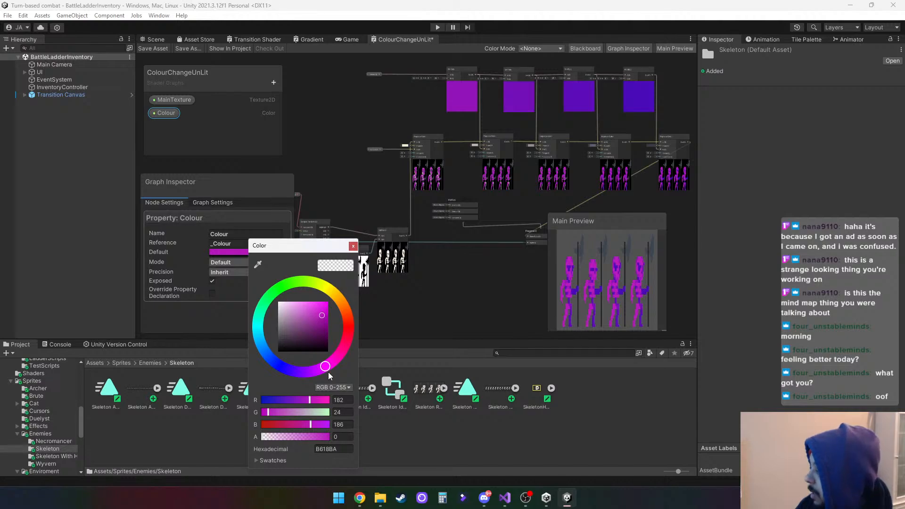
# Set the Colour property's default to a medium azure blue by adjusting its hue, saturation and brightness.
pyautogui.moveTo(332, 374); pyautogui.dragTo(275, 371)
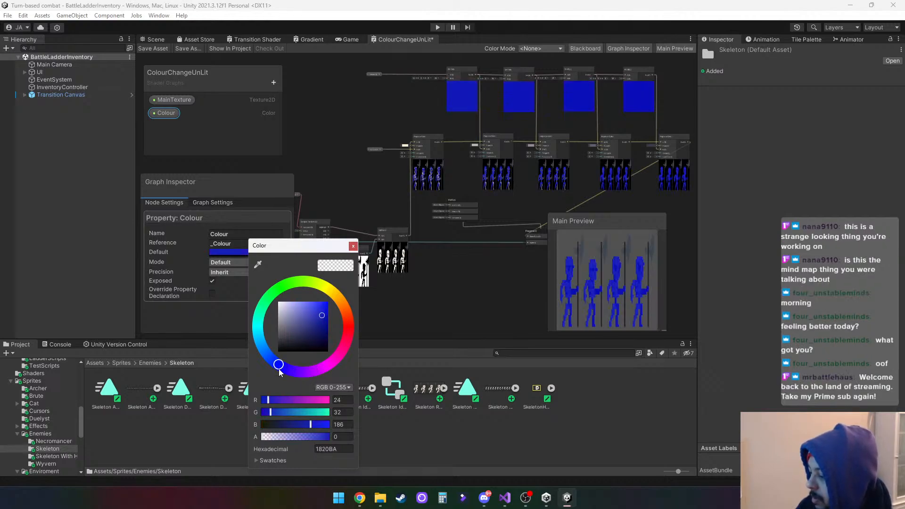
pyautogui.moveTo(319, 319); pyautogui.dragTo(313, 312)
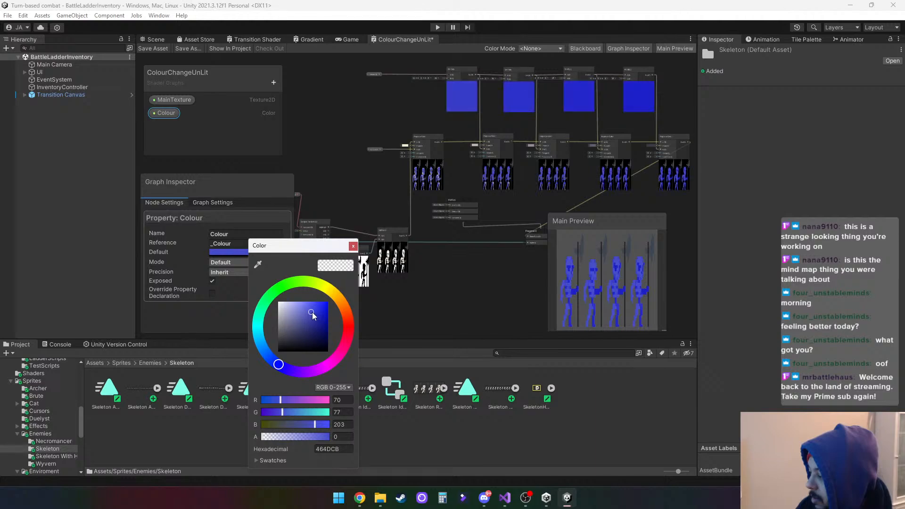
pyautogui.moveTo(278, 364); pyautogui.dragTo(262, 353)
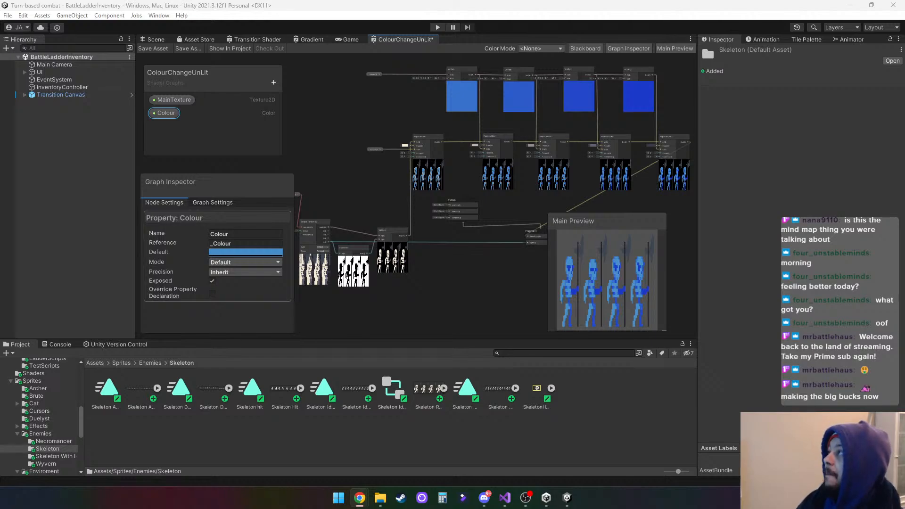
# Switch to Calculator, multiply 2.25 by 50, and close the calculator after clearing the result.
pyautogui.click(442, 497)
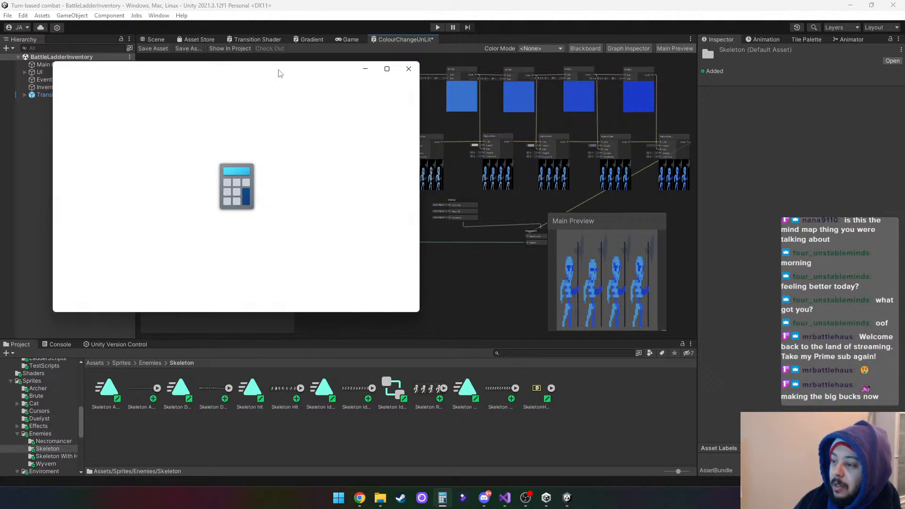
pyautogui.moveTo(266, 75); pyautogui.dragTo(302, 88)
pyautogui.click(180, 296)
pyautogui.click(215, 313)
pyautogui.click(178, 281)
pyautogui.click(180, 267)
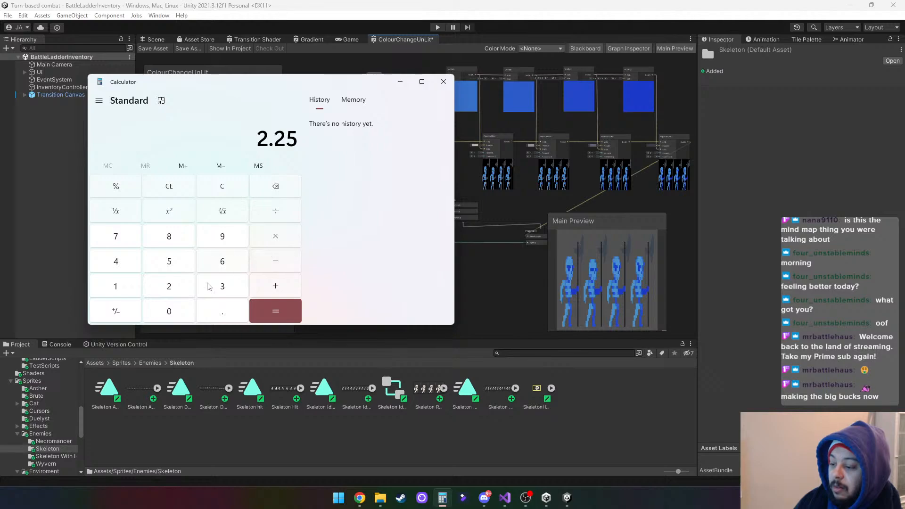
pyautogui.click(271, 243)
pyautogui.click(189, 261)
pyautogui.click(179, 308)
pyautogui.click(286, 307)
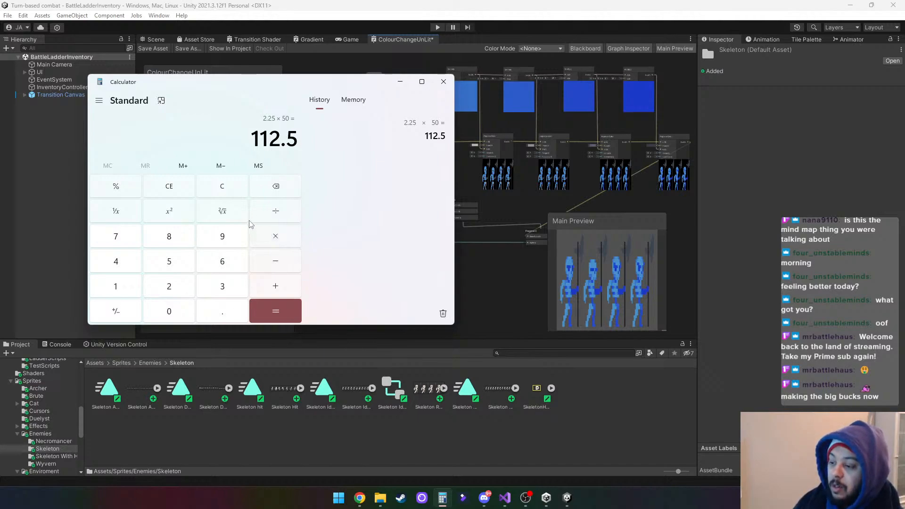
pyautogui.click(221, 193)
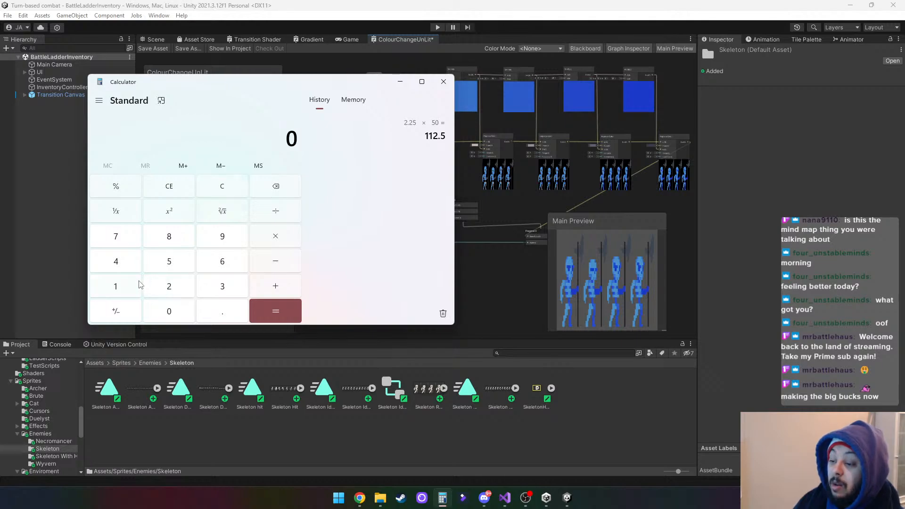
pyautogui.click(443, 82)
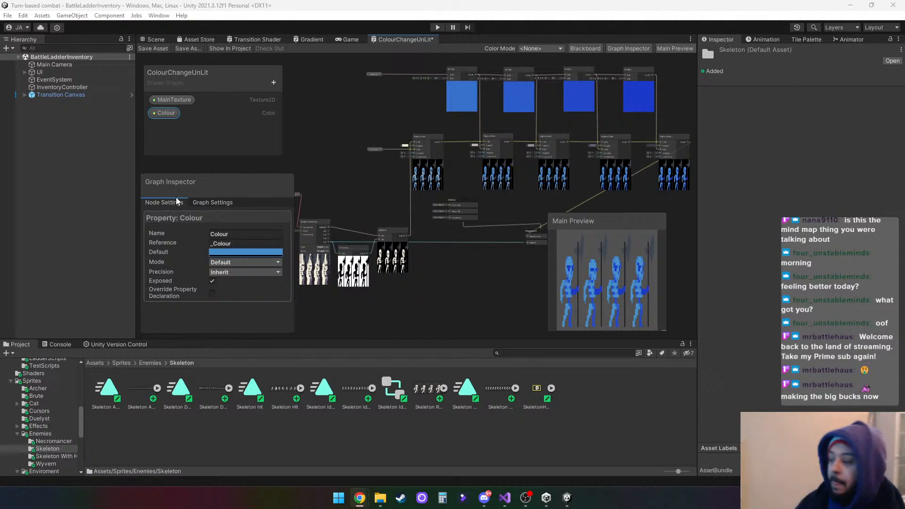
# Open the Colour property's name for renaming in the blackboard and clear the existing text.
pyautogui.moveTo(503, 277); pyautogui.dragTo(448, 300, button='middle')
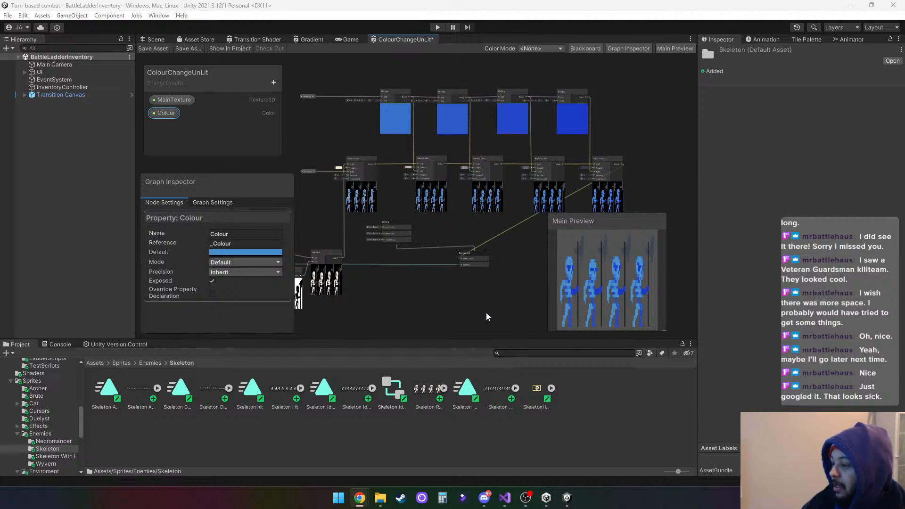
pyautogui.rightClick(165, 113)
pyautogui.click(190, 128)
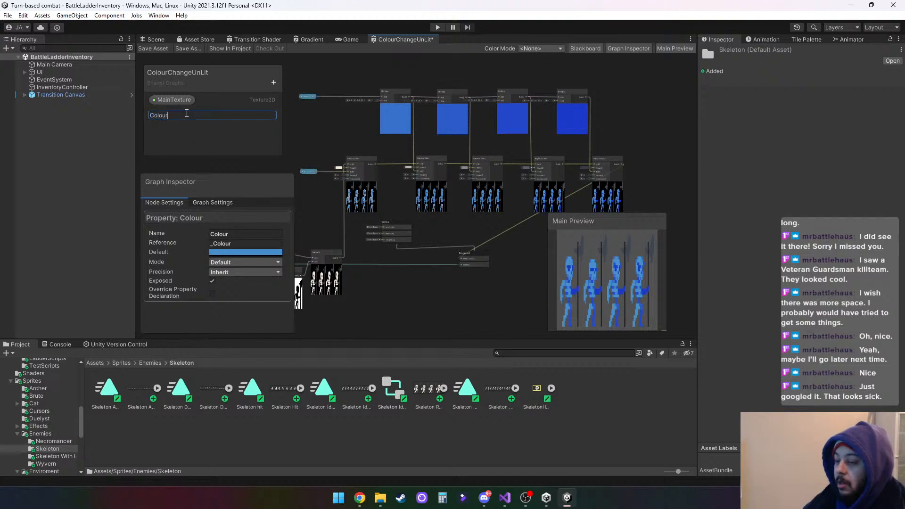
pyautogui.press('BackSpace')
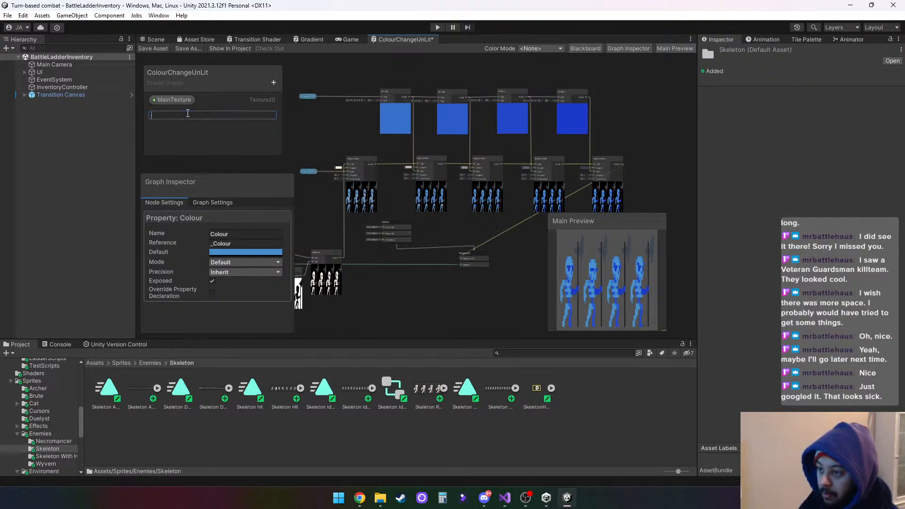
# Rename the Colour property to Colour_Body.
pyautogui.write('Colour_')
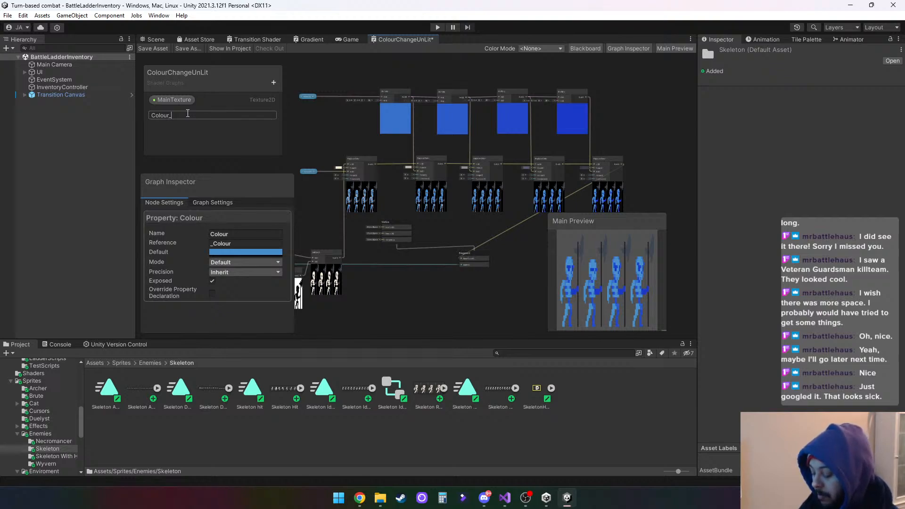
pyautogui.write('Body')
pyautogui.press('Return')
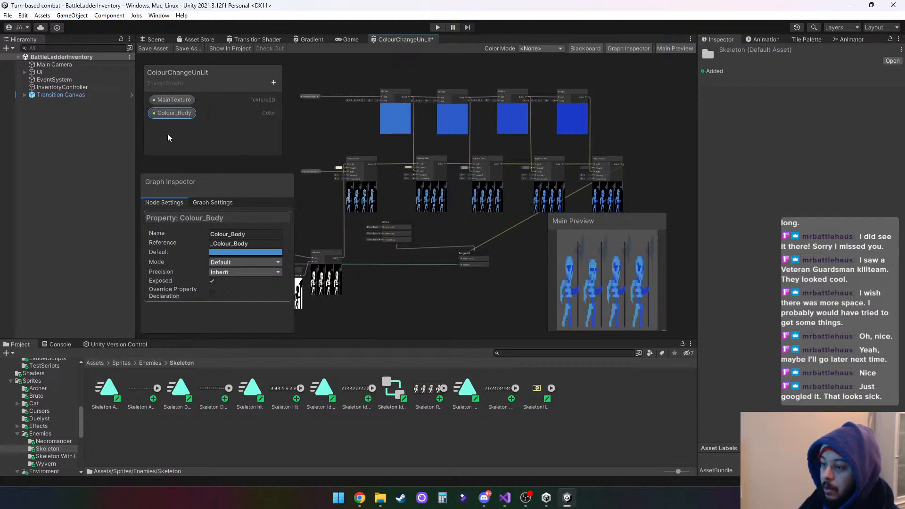
# Add a Color property named Colour_Weapon to the shader graph.
pyautogui.click(273, 82)
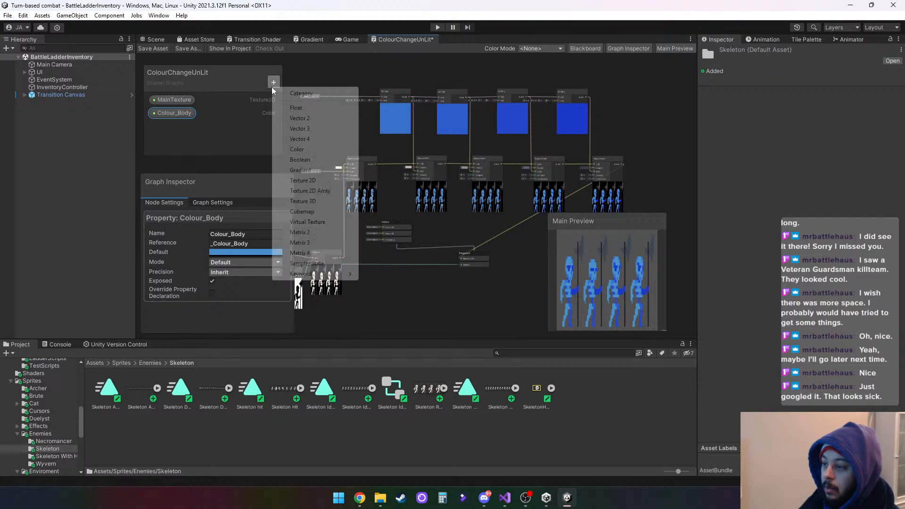
pyautogui.click(308, 150)
pyautogui.press('BackSpace')
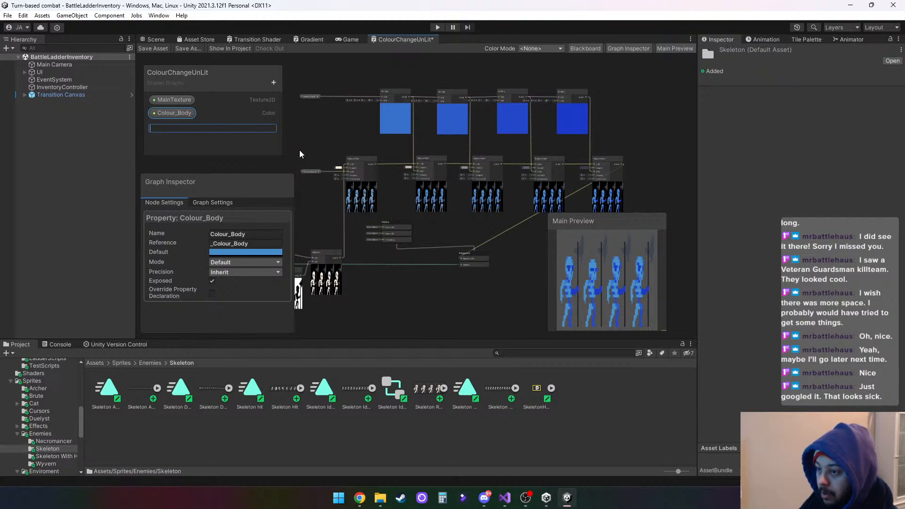
pyautogui.write('C')
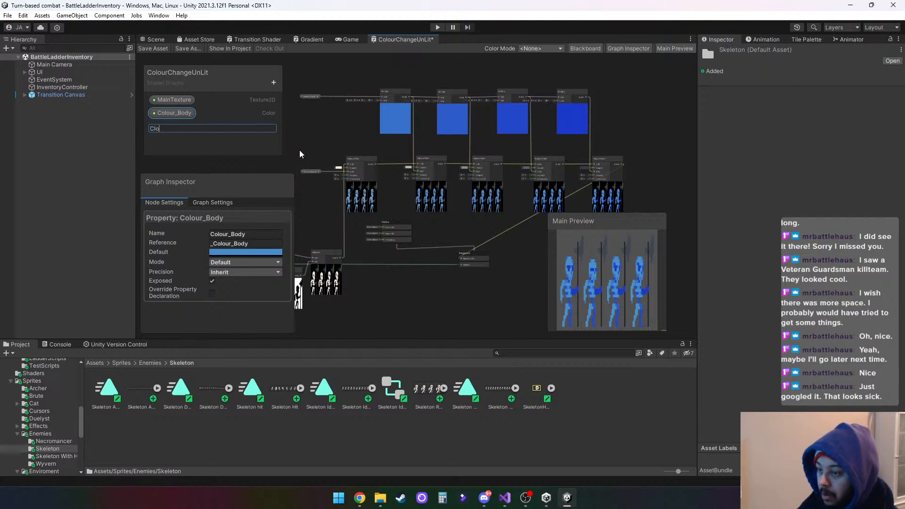
pyautogui.write('oou')
pyautogui.press('BackSpace')
pyautogui.press('BackSpace')
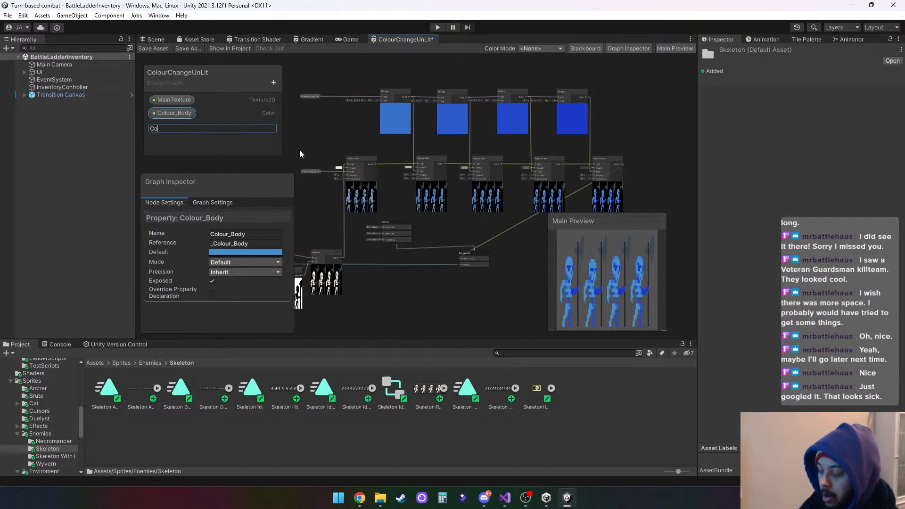
pyautogui.write('lour_Wea')
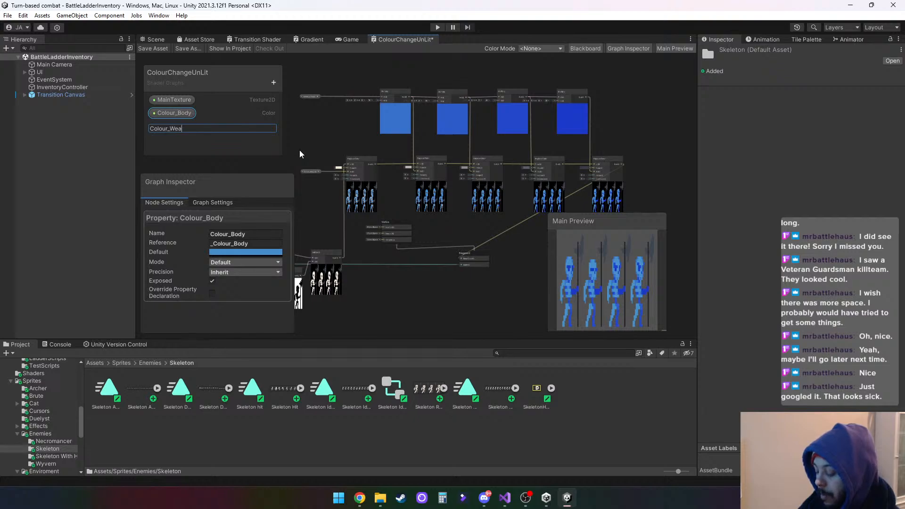
pyautogui.write('pon')
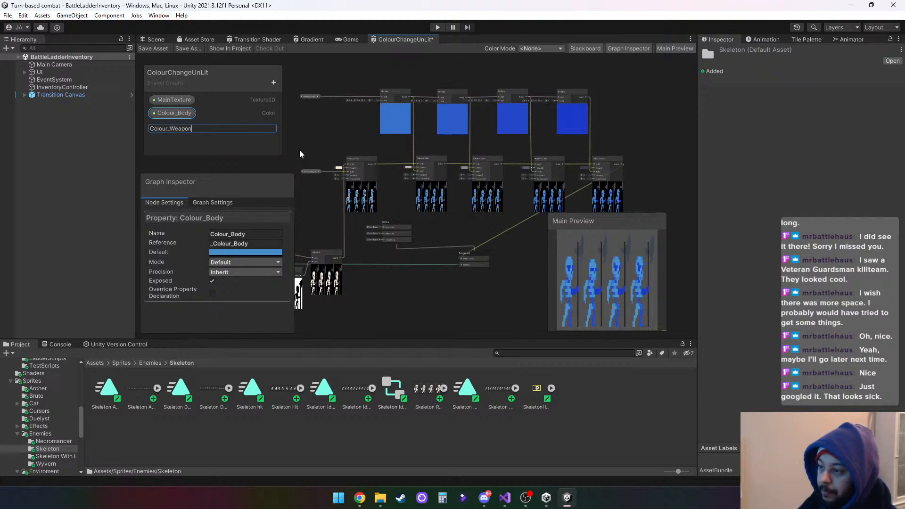
pyautogui.click(303, 141)
# Place a Colour_Weapon property node in the empty graph area below the Subtract node.
pyautogui.moveTo(335, 138); pyautogui.dragTo(358, 140, button='middle')
pyautogui.moveTo(419, 242); pyautogui.dragTo(427, 179, button='middle')
pyautogui.click(182, 126)
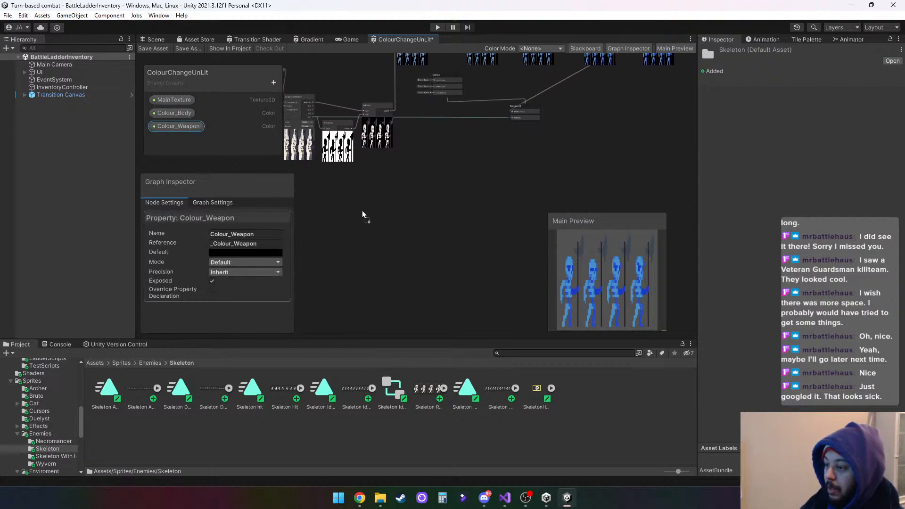
pyautogui.moveTo(440, 180); pyautogui.dragTo(408, 267, button='middle')
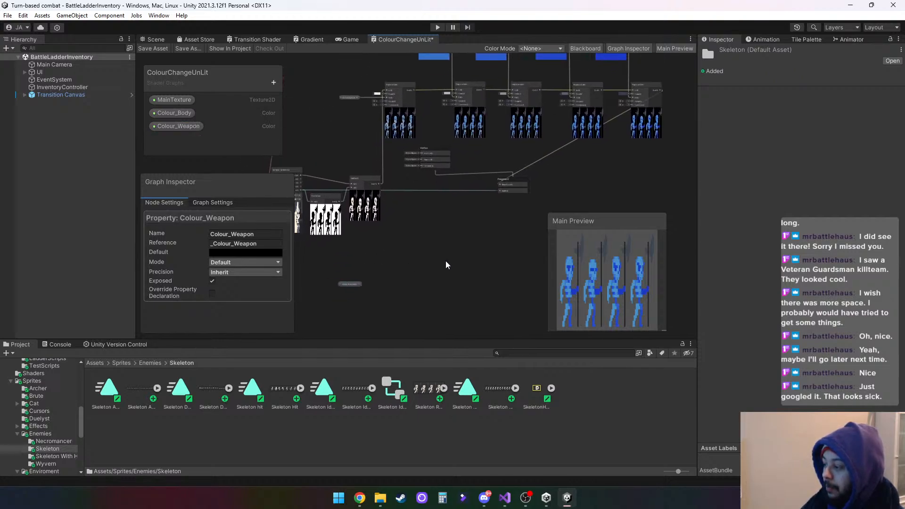
# Duplicate the first Replace Color node next to the Colour_Weapon node and connect Colour_Weapon to the copy's To input.
pyautogui.rightClick(399, 84)
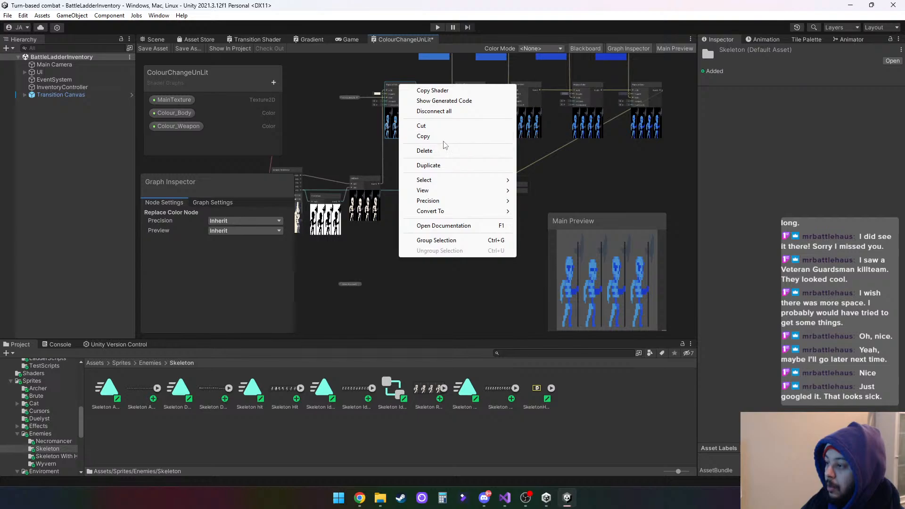
pyautogui.click(436, 166)
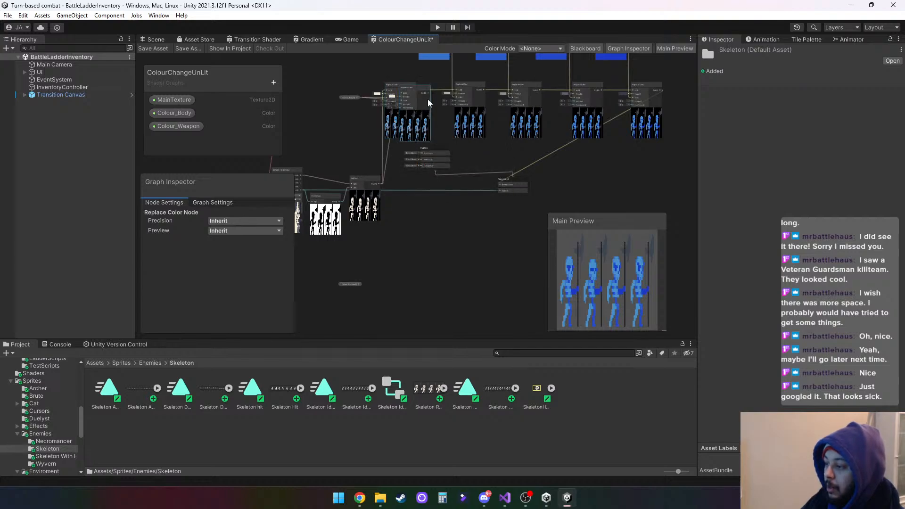
pyautogui.moveTo(421, 102); pyautogui.dragTo(422, 109, button='middle')
pyautogui.moveTo(421, 109); pyautogui.dragTo(406, 267)
pyautogui.scroll(3, 431, 282)
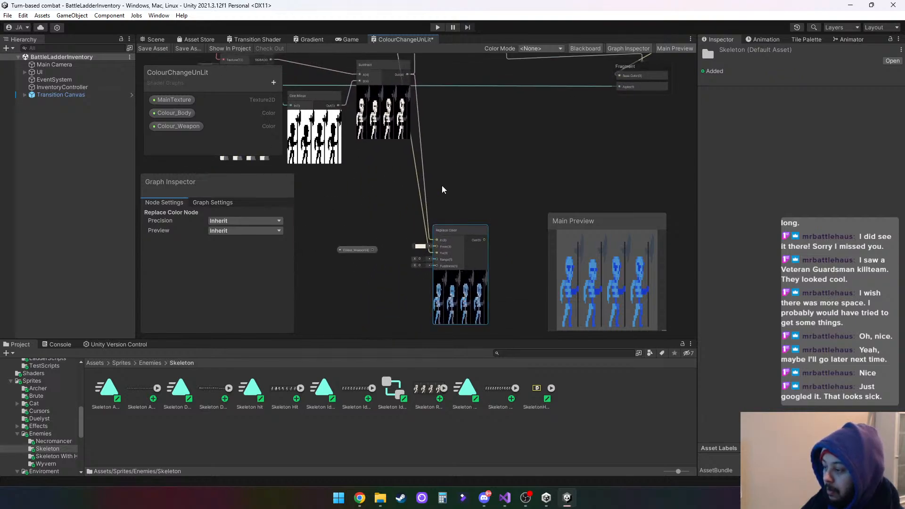
pyautogui.moveTo(372, 250); pyautogui.dragTo(435, 252)
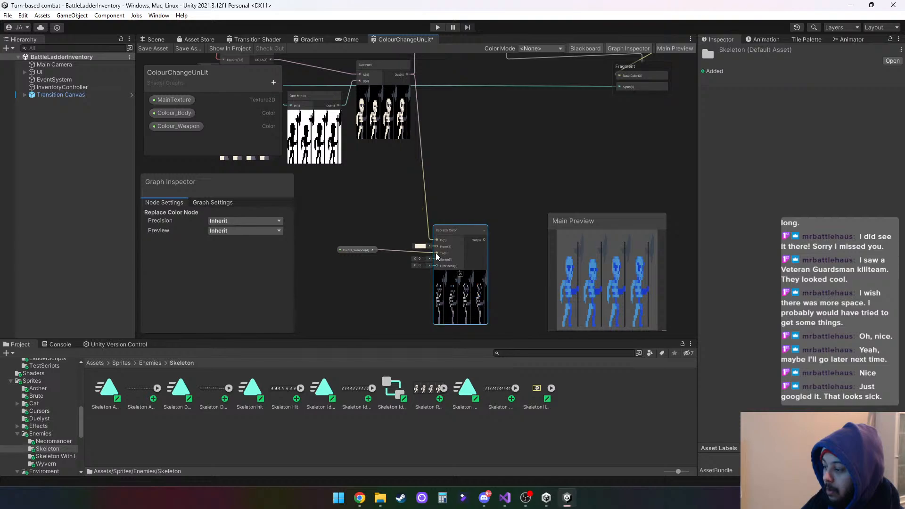
# Set the new Replace Color node's From colour to 3E4652, sampled from the skeleton's weapon in the Main Preview.
pyautogui.moveTo(487, 186); pyautogui.dragTo(468, 193, button='middle')
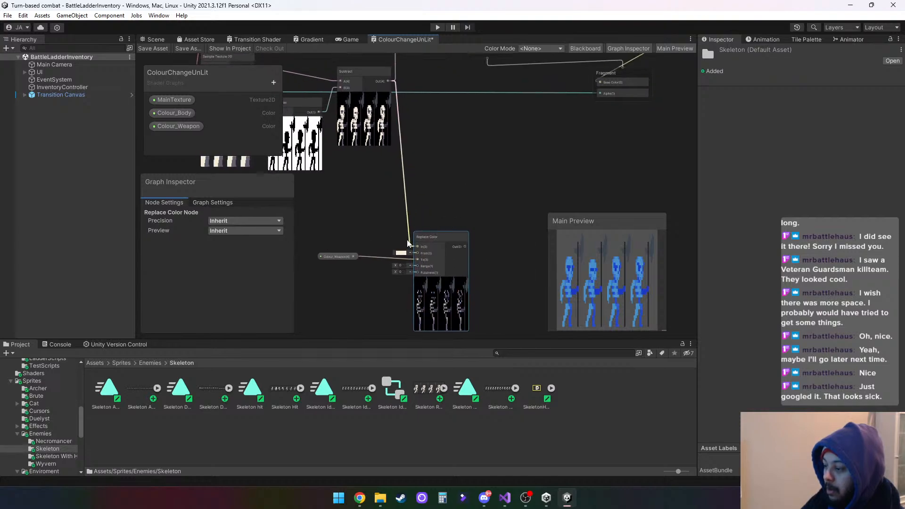
pyautogui.click(400, 253)
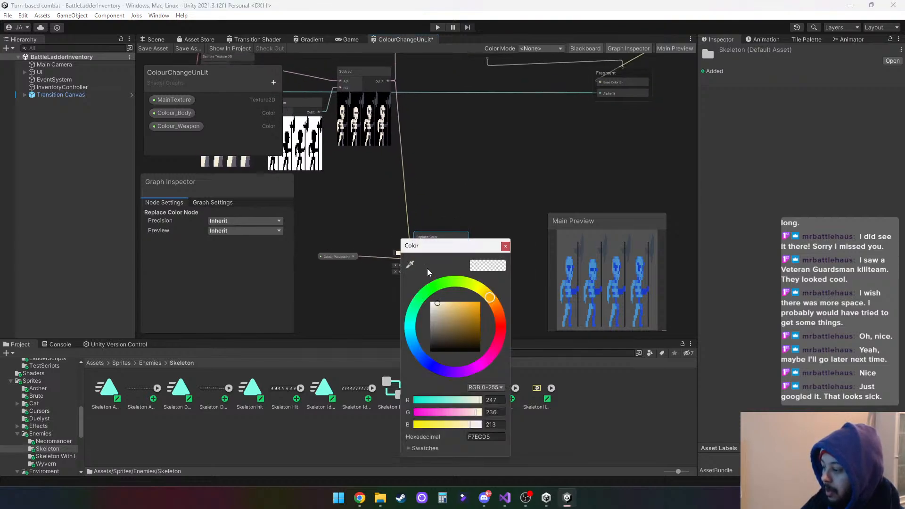
pyautogui.click(412, 265)
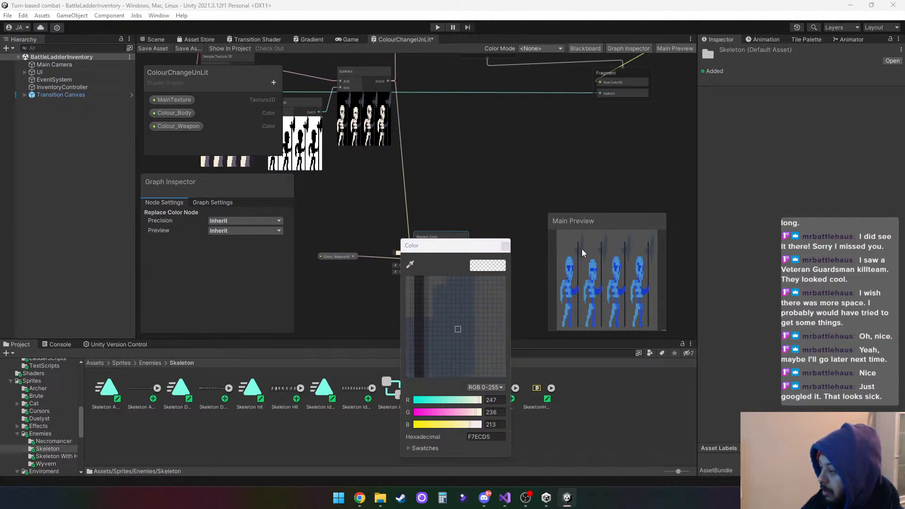
pyautogui.click(582, 249)
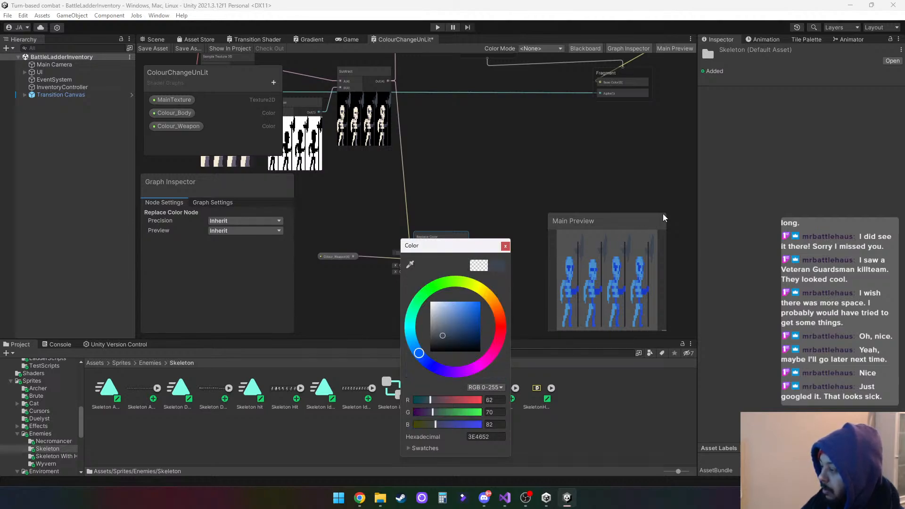
pyautogui.click(505, 245)
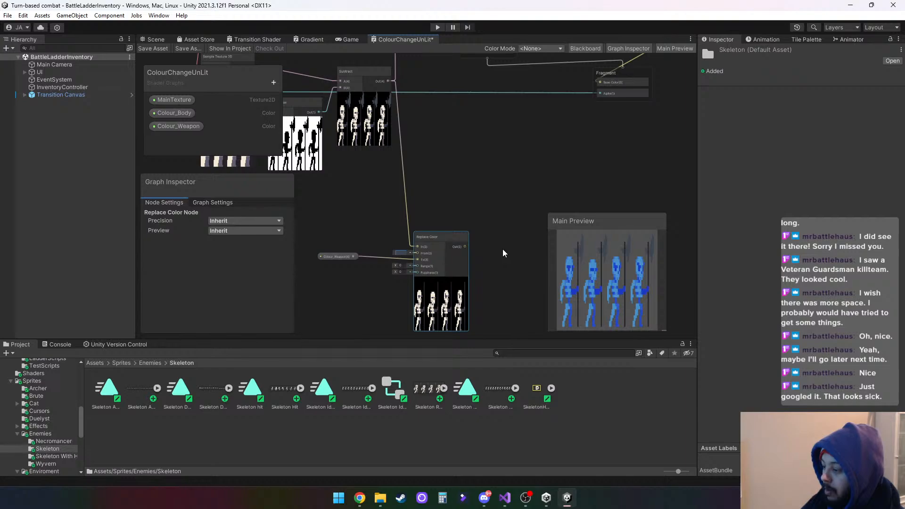
# Duplicate the weapon Replace Color node and place the copy to its right.
pyautogui.scroll(-5, 480, 235)
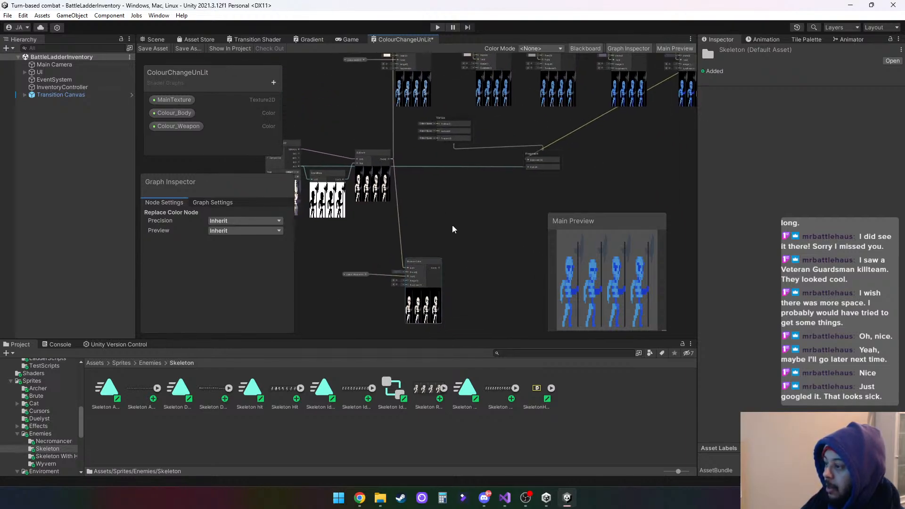
pyautogui.moveTo(421, 258); pyautogui.dragTo(418, 254)
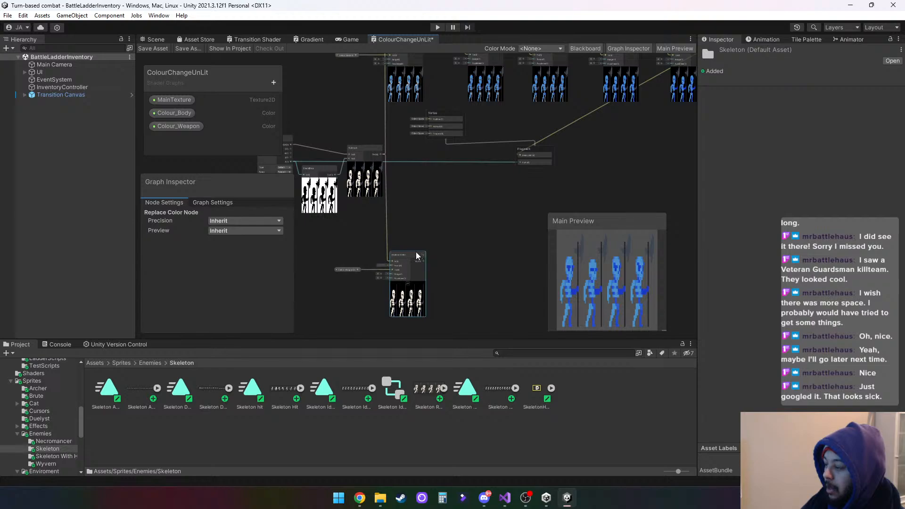
pyautogui.rightClick(408, 256)
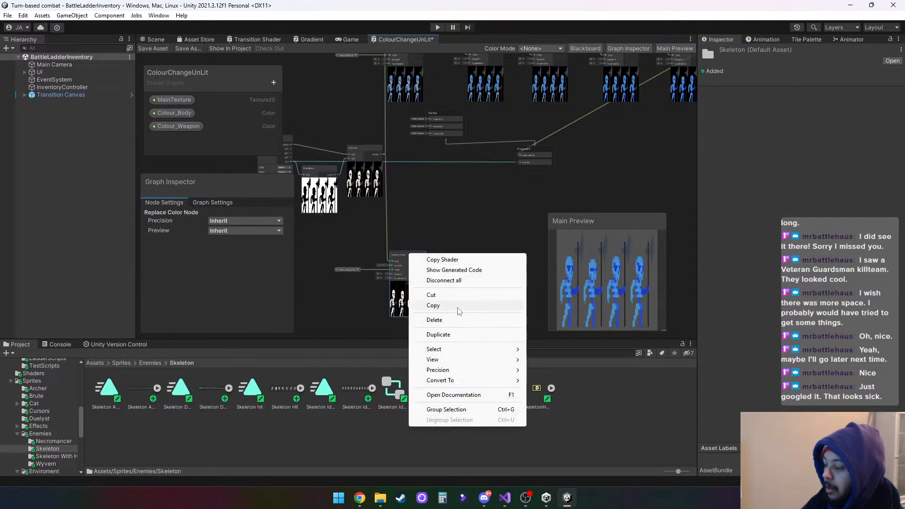
pyautogui.click(438, 334)
pyautogui.moveTo(417, 256); pyautogui.dragTo(469, 254)
# Remove the Subtract link into the second weapon Replace Color node and feed its In input from the first one's output.
pyautogui.rightClick(431, 225)
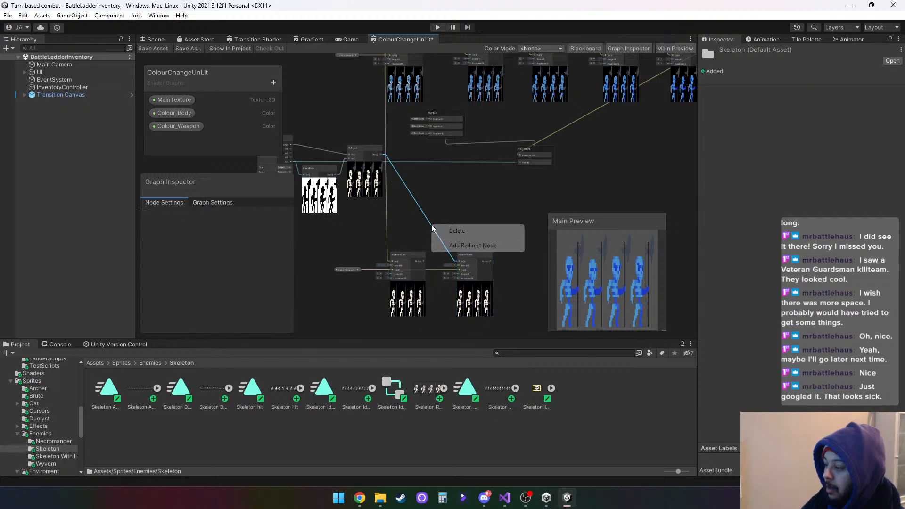
pyautogui.click(441, 230)
pyautogui.moveTo(423, 260); pyautogui.dragTo(459, 265)
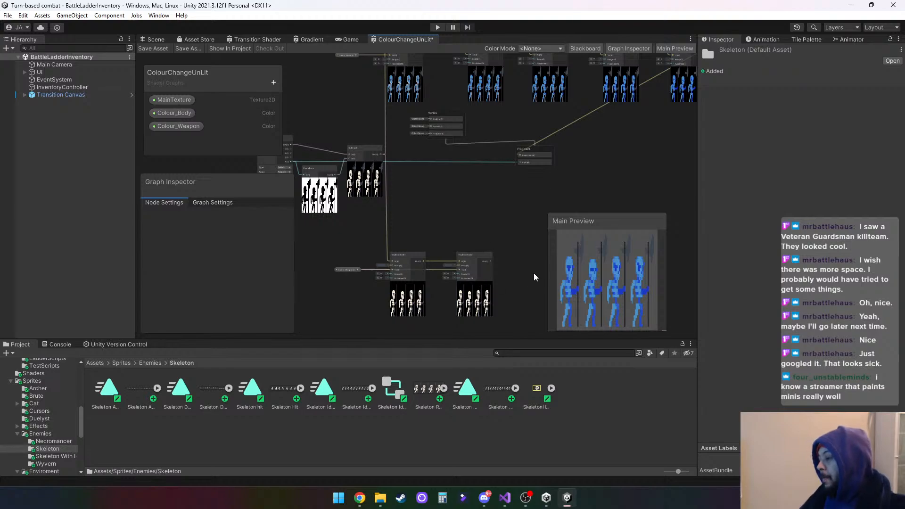
# Set the second weapon Replace Color node's From colour to 252329, sampled from the weapon in the Main Preview.
pyautogui.scroll(5, 518, 265)
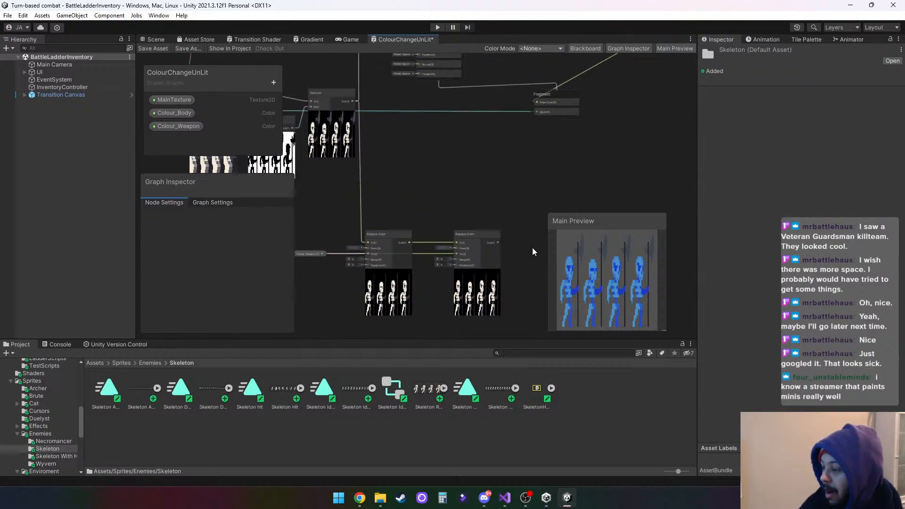
pyautogui.moveTo(435, 175); pyautogui.dragTo(473, 133, button='middle')
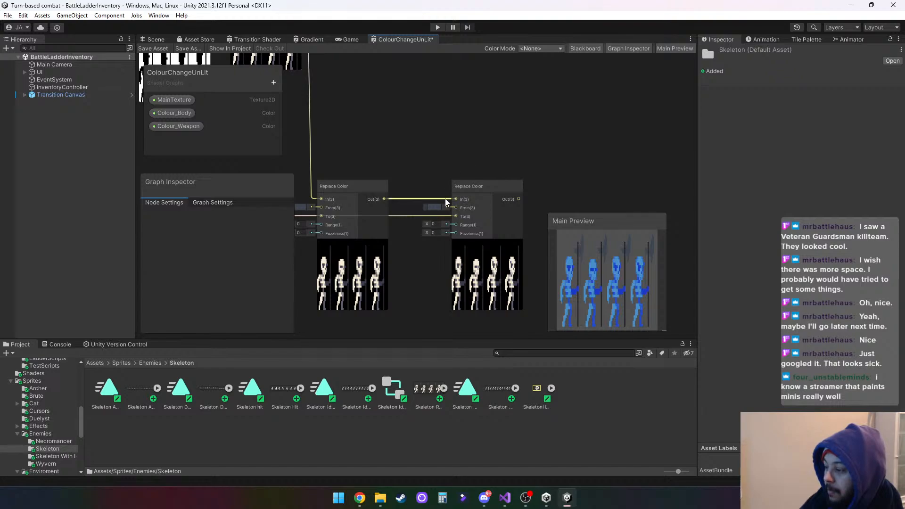
pyautogui.click(434, 207)
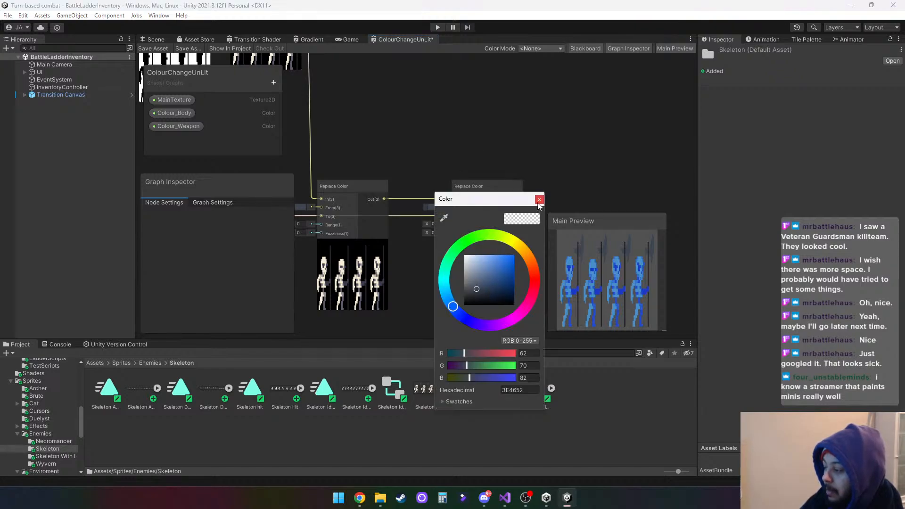
pyautogui.click(445, 217)
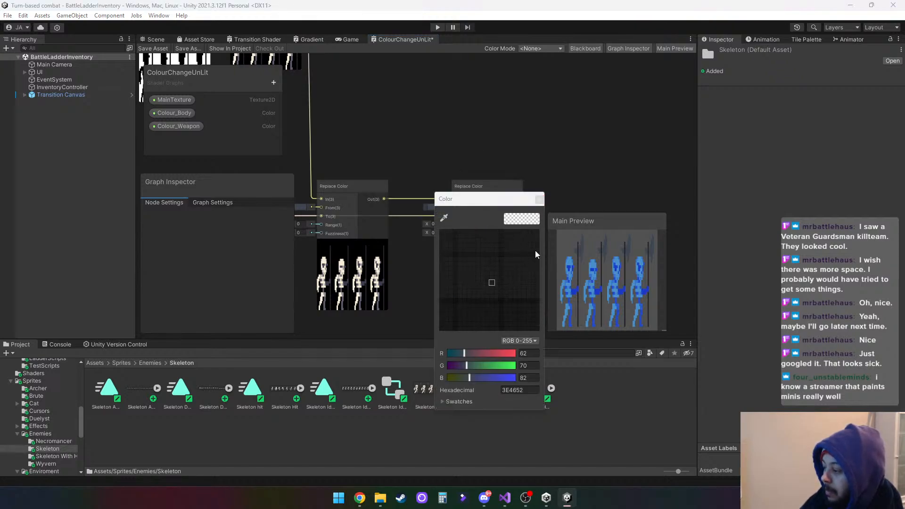
pyautogui.click(578, 257)
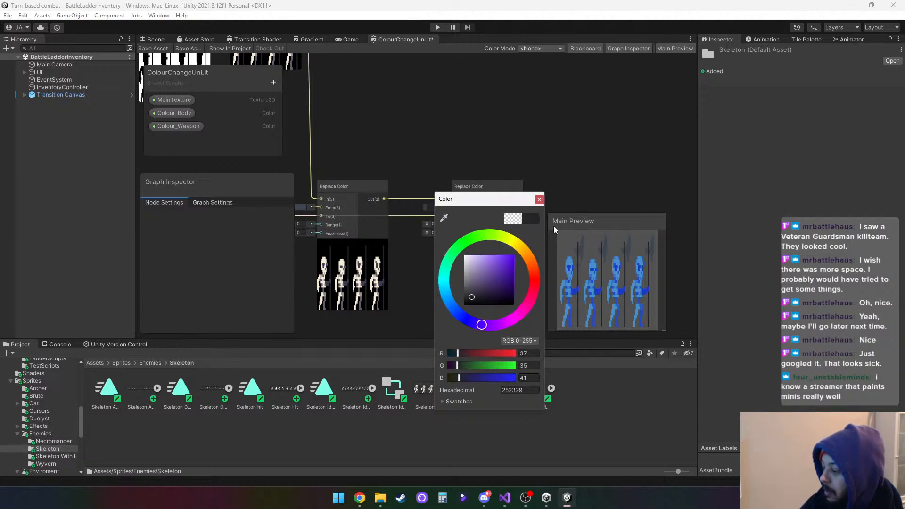
pyautogui.click(539, 200)
# Duplicate the first Multiply node and place the copy below the two weapon Replace Color nodes.
pyautogui.moveTo(539, 230); pyautogui.dragTo(536, 181, button='middle')
pyautogui.scroll(-7, 536, 182)
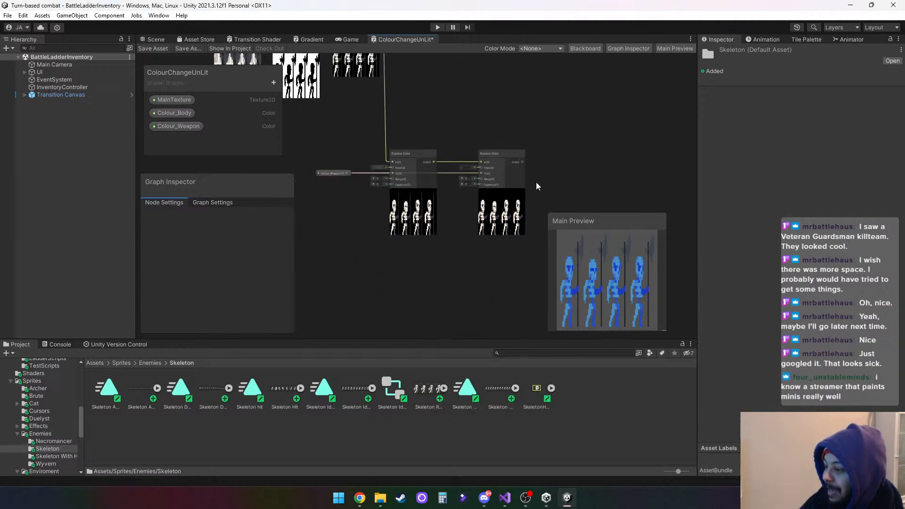
pyautogui.moveTo(516, 130); pyautogui.dragTo(467, 245, button='middle')
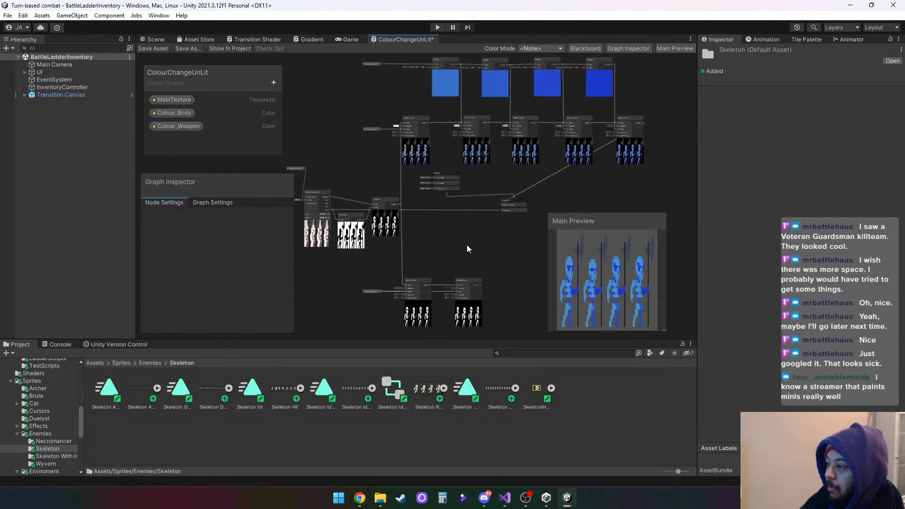
pyautogui.rightClick(440, 58)
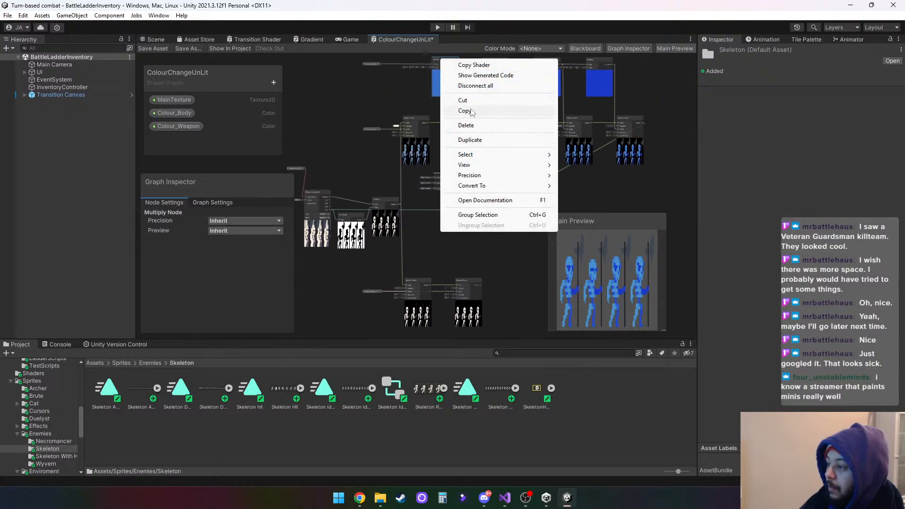
pyautogui.click(466, 139)
pyautogui.scroll(-2, 482, 199)
pyautogui.scroll(-2, 481, 200)
pyautogui.moveTo(461, 103); pyautogui.dragTo(456, 247)
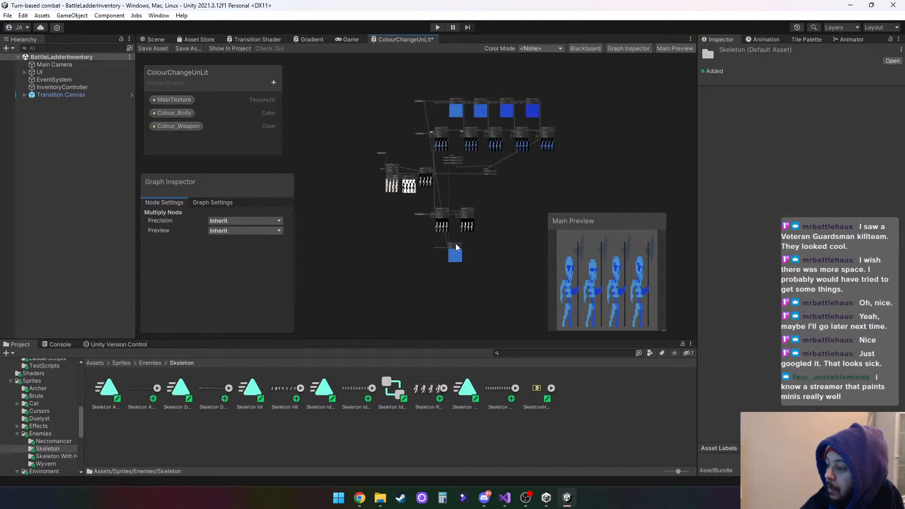
# Remove the link into the copied Multiply node's A input and feed it from the first weapon Replace Color node's output.
pyautogui.scroll(5, 471, 246)
pyautogui.click(448, 211)
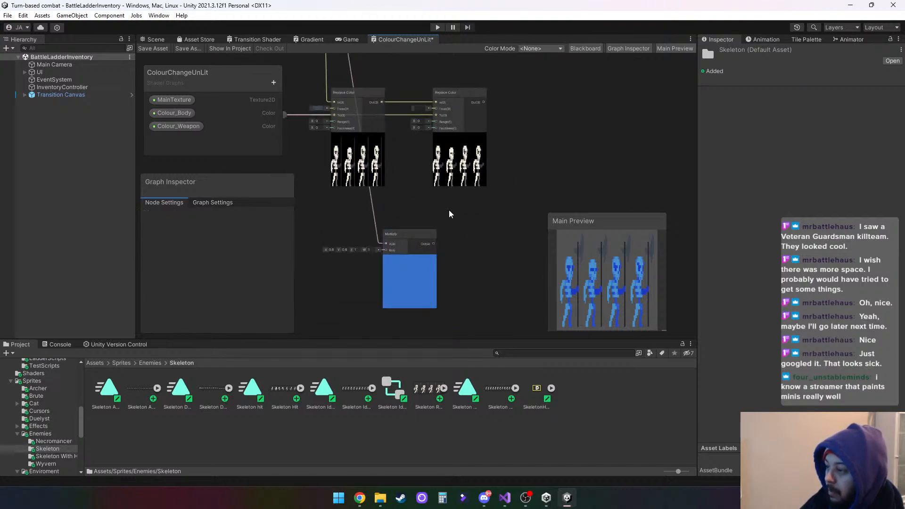
pyautogui.rightClick(375, 219)
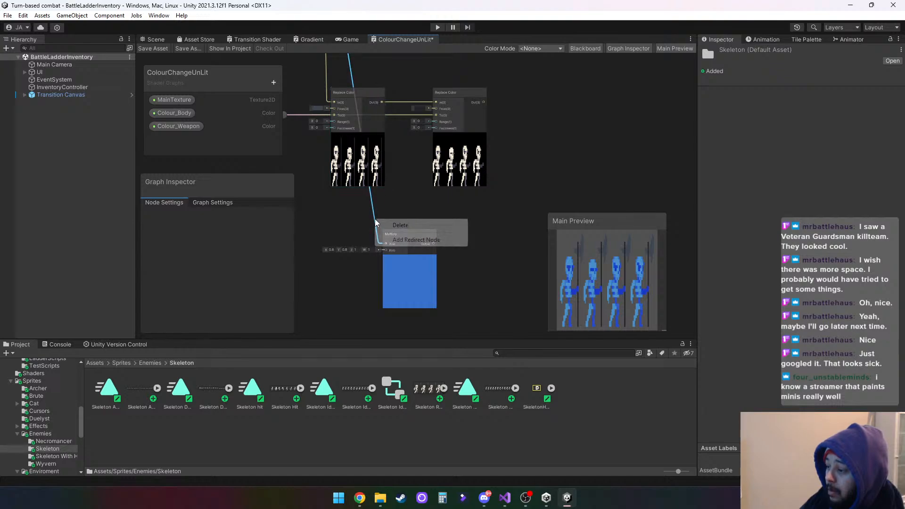
pyautogui.click(407, 227)
pyautogui.moveTo(382, 103); pyautogui.dragTo(386, 243)
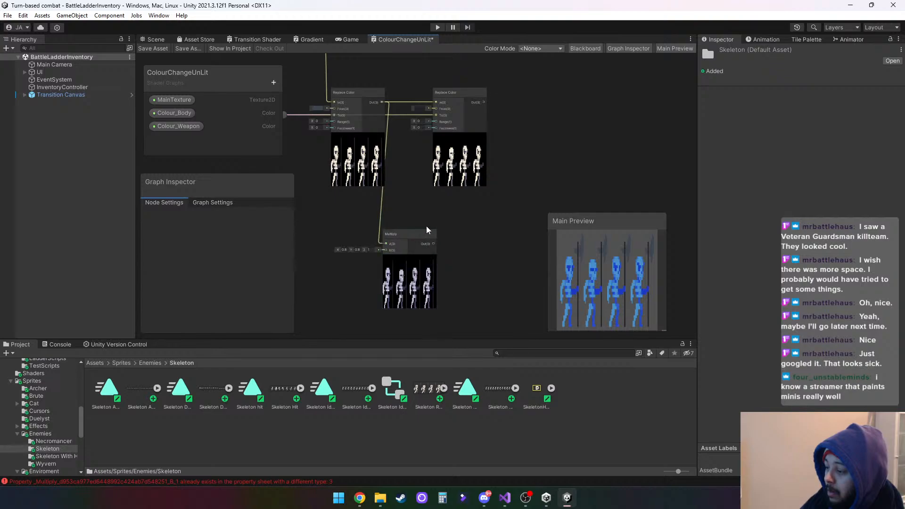
# Remove the direct link between the two weapon Replace Color nodes and feed the second one's In input from the copied Multiply node.
pyautogui.rightClick(400, 103)
pyautogui.click(442, 107)
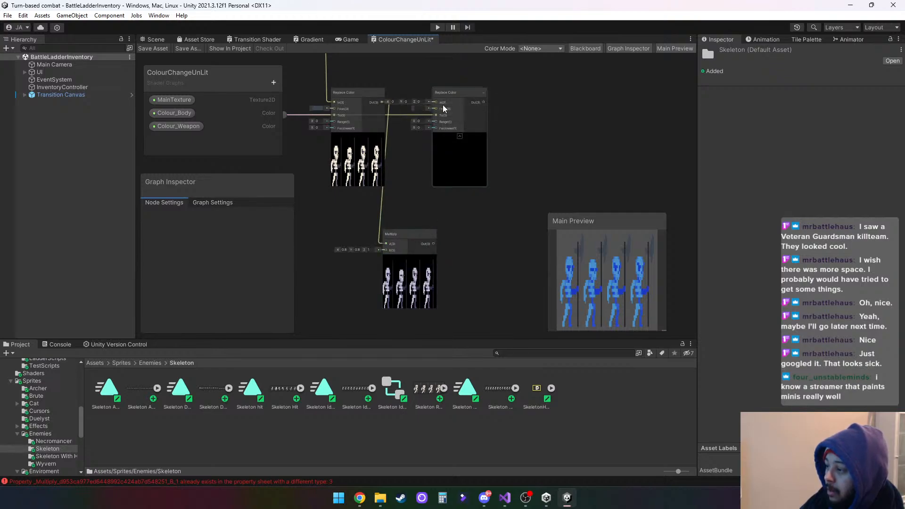
pyautogui.moveTo(432, 244); pyautogui.dragTo(435, 101)
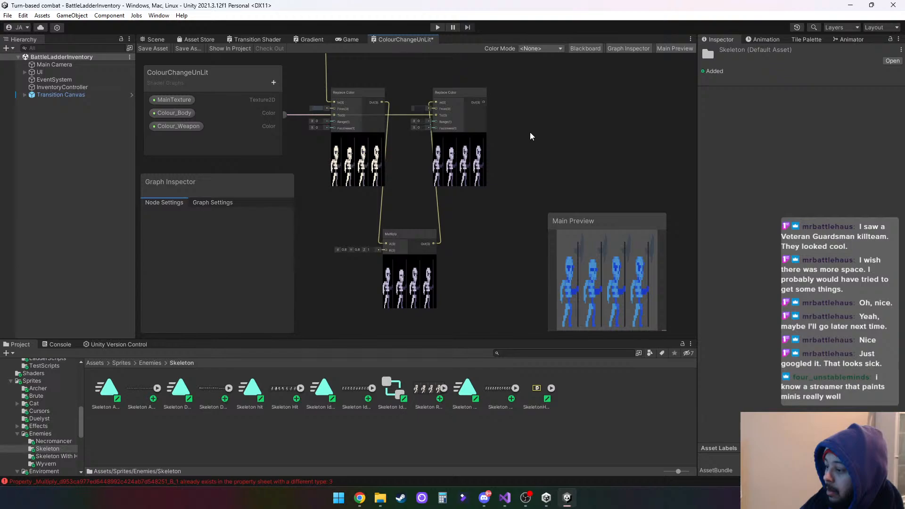
# Move the second weapon Replace Color node and the copied Multiply node further right to space out the weapon chain.
pyautogui.moveTo(459, 91); pyautogui.dragTo(483, 124)
pyautogui.moveTo(403, 266); pyautogui.dragTo(417, 265)
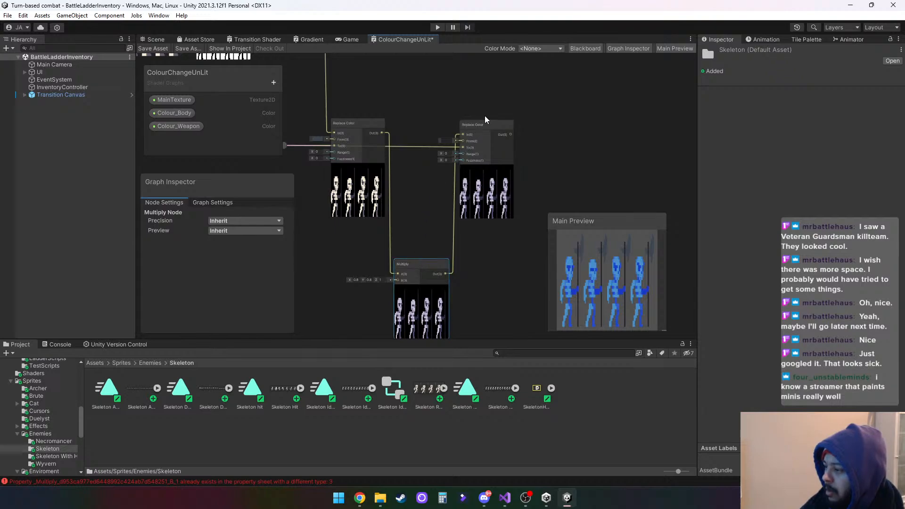
pyautogui.moveTo(483, 123); pyautogui.dragTo(484, 119)
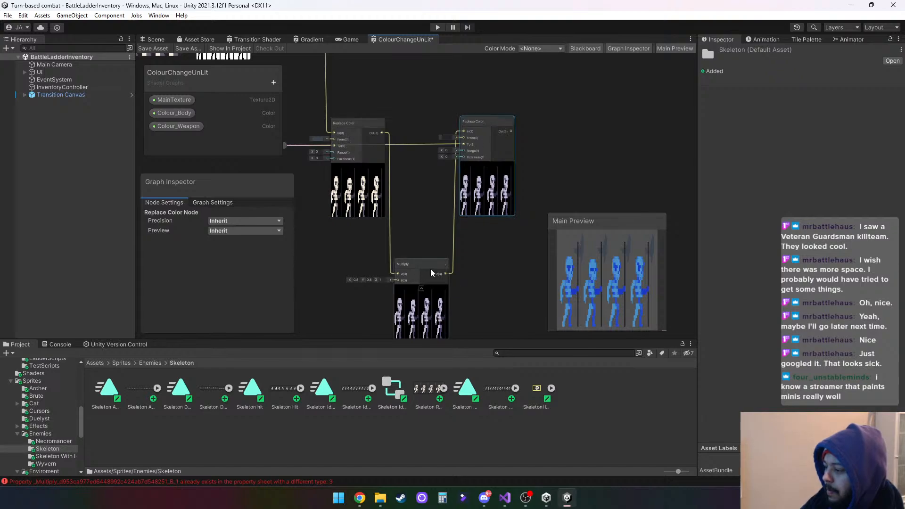
# Set the Colour_Weapon property's default colour to the red DB3C23.
pyautogui.moveTo(321, 281); pyautogui.dragTo(387, 278, button='middle')
pyautogui.click(330, 147)
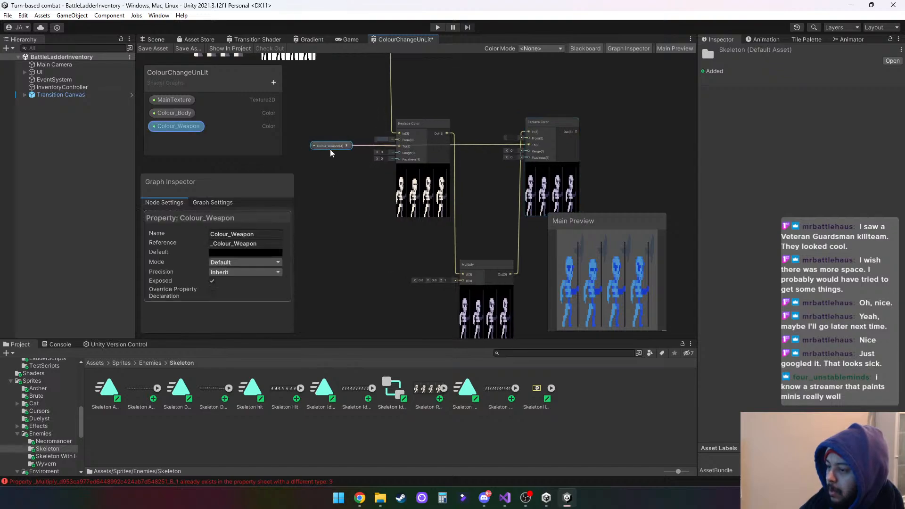
pyautogui.click(247, 253)
pyautogui.click(325, 289)
pyautogui.moveTo(321, 310)
pyautogui.mouseDown()
pyautogui.moveTo(326, 304)
pyautogui.moveTo(321, 318)
pyautogui.moveTo(313, 311)
pyautogui.mouseUp()
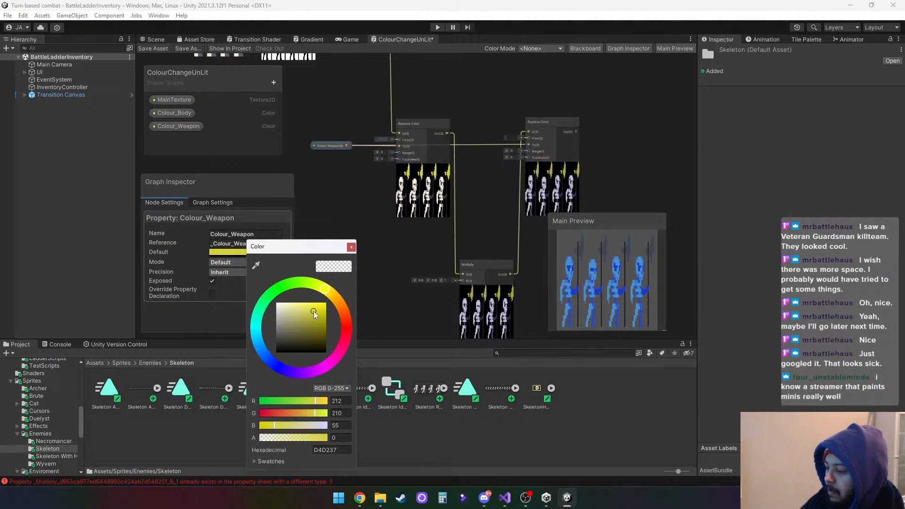
pyautogui.click(343, 320)
pyautogui.moveTo(315, 312); pyautogui.dragTo(319, 310)
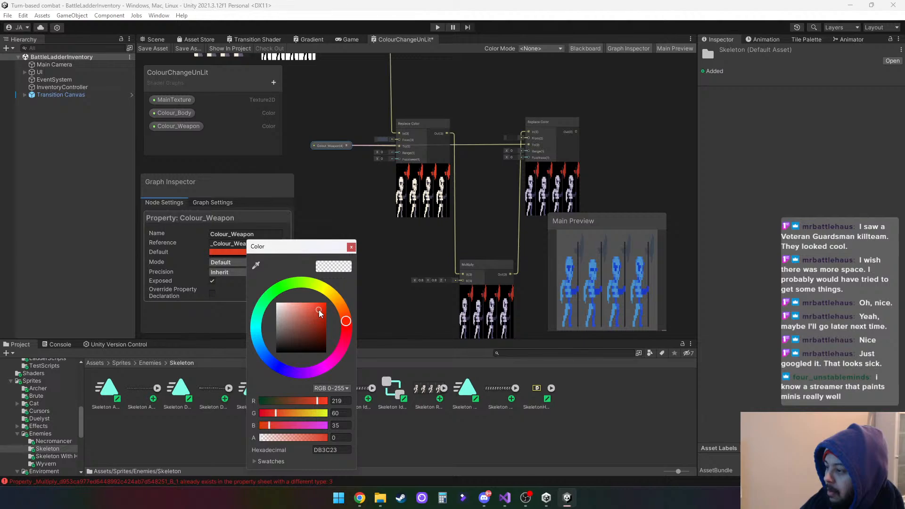
pyautogui.click(399, 244)
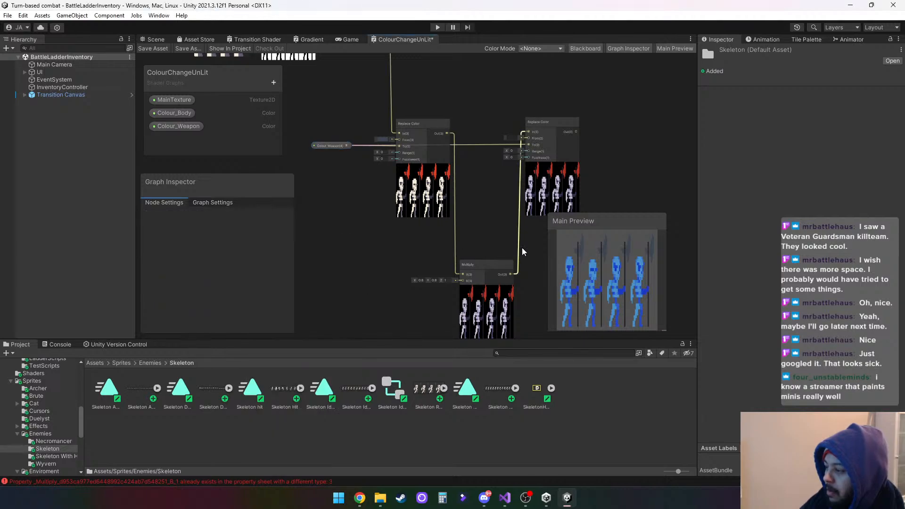
# Resample the second weapon Replace Color node's From colour from the skeleton in its own preview.
pyautogui.scroll(5, 528, 253)
pyautogui.moveTo(479, 217); pyautogui.dragTo(421, 319, button='middle')
pyautogui.click(380, 123)
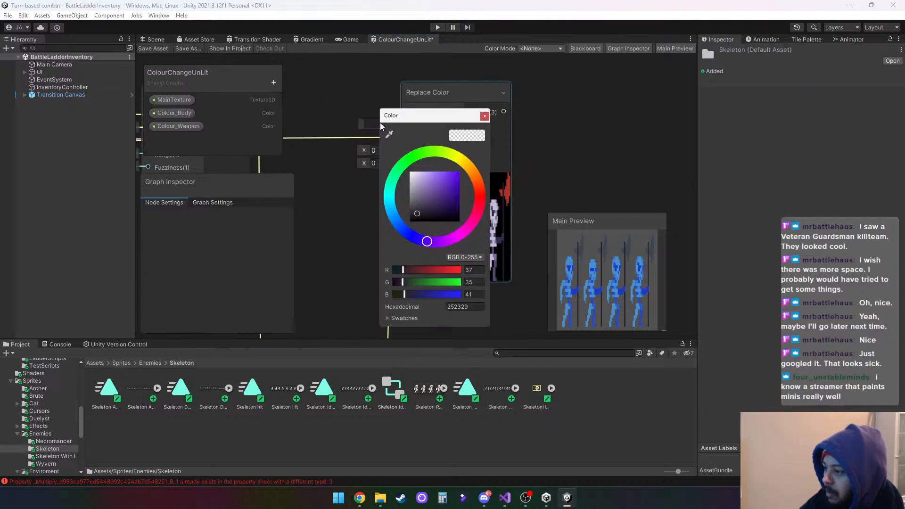
pyautogui.click(389, 134)
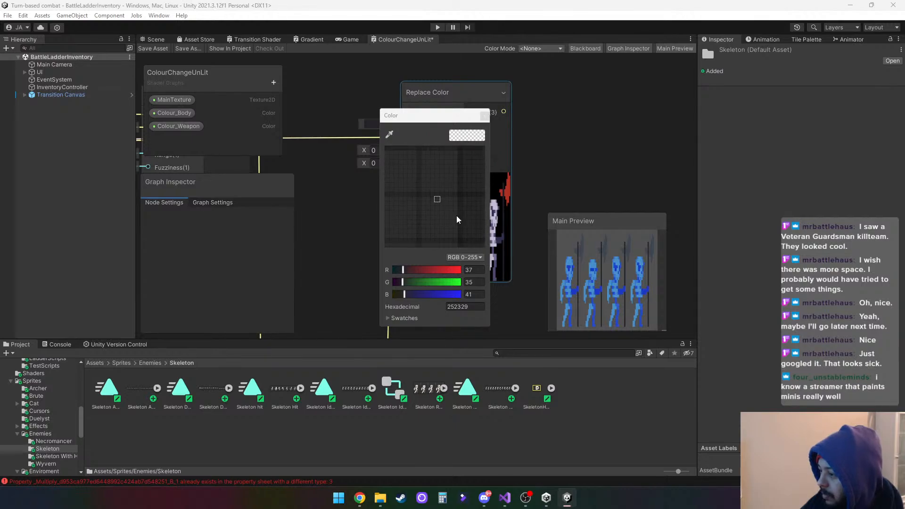
pyautogui.click(503, 227)
pyautogui.click(485, 116)
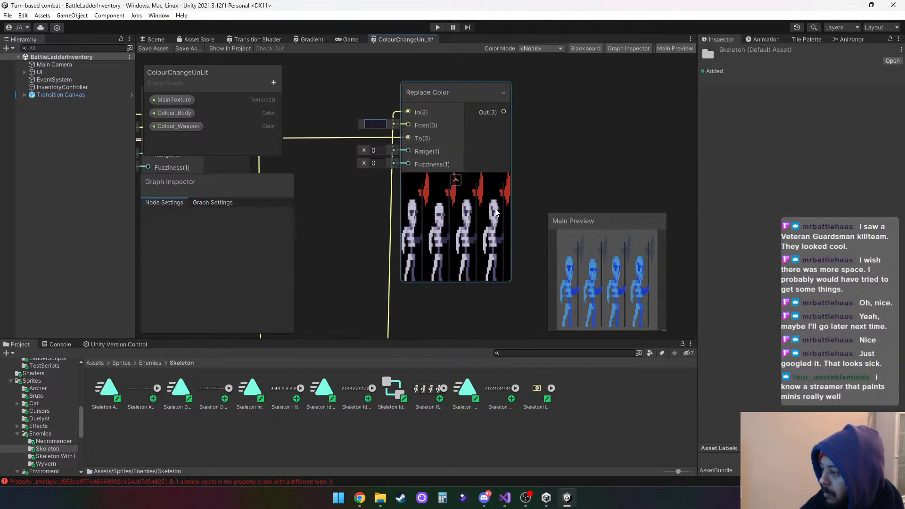
# Examine the inputs of the second weapon Replace Color node and compare its wiring with the body colour chain.
pyautogui.moveTo(472, 314); pyautogui.dragTo(452, 259, button='middle')
pyautogui.scroll(-2, 448, 259)
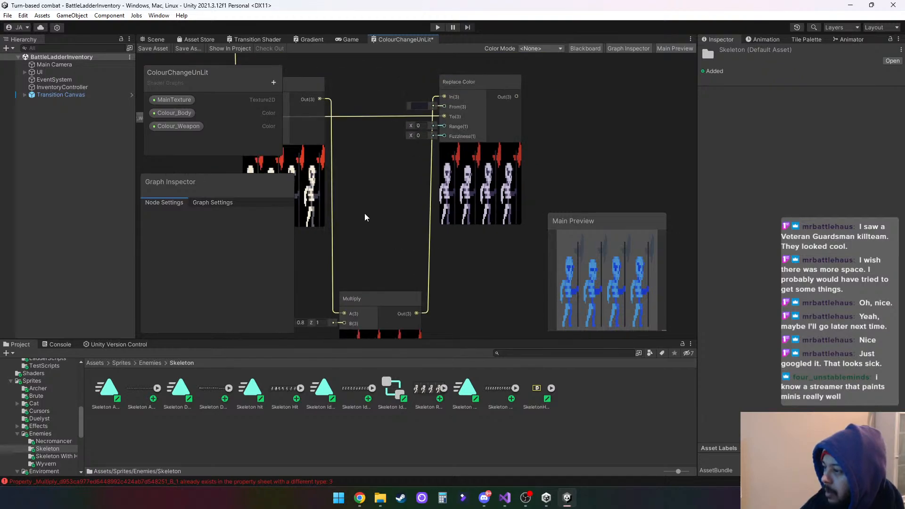
pyautogui.moveTo(368, 206); pyautogui.dragTo(459, 191, button='middle')
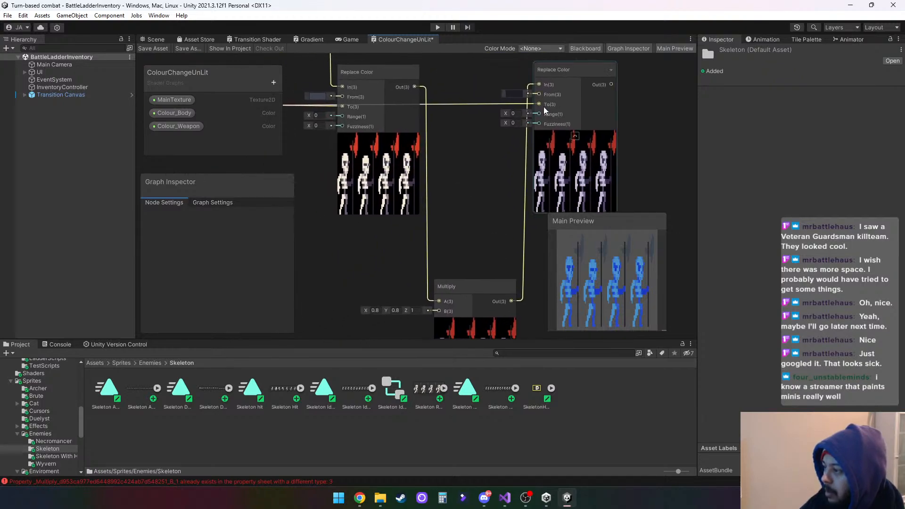
pyautogui.moveTo(495, 143); pyautogui.dragTo(450, 160, button='middle')
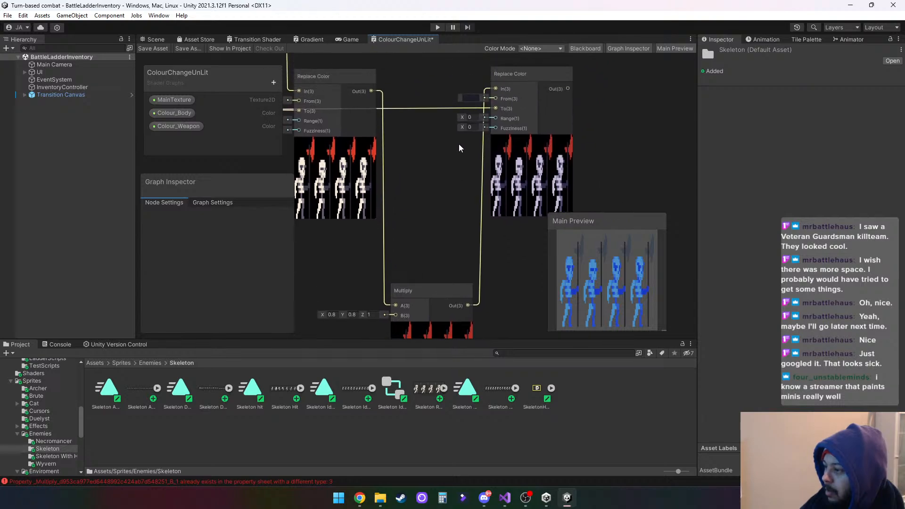
pyautogui.moveTo(494, 87); pyautogui.dragTo(488, 93)
pyautogui.click(440, 105)
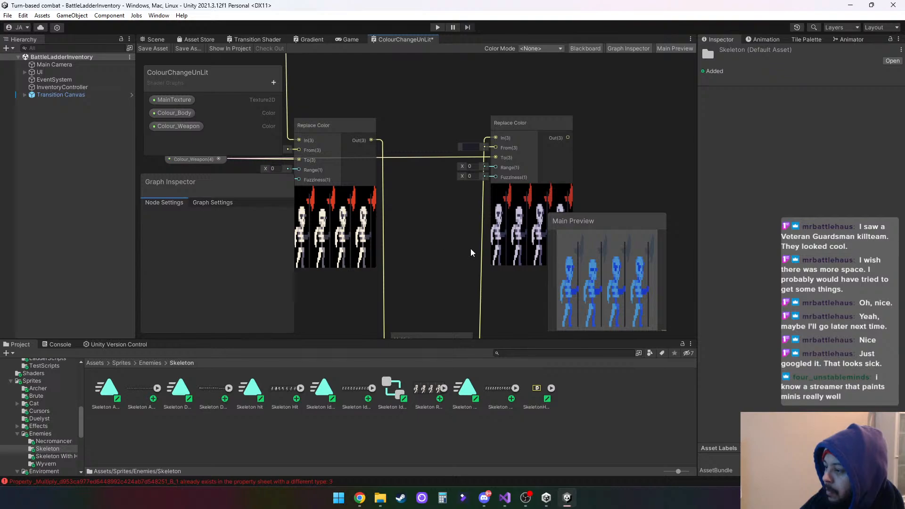
pyautogui.scroll(-10, 422, 169)
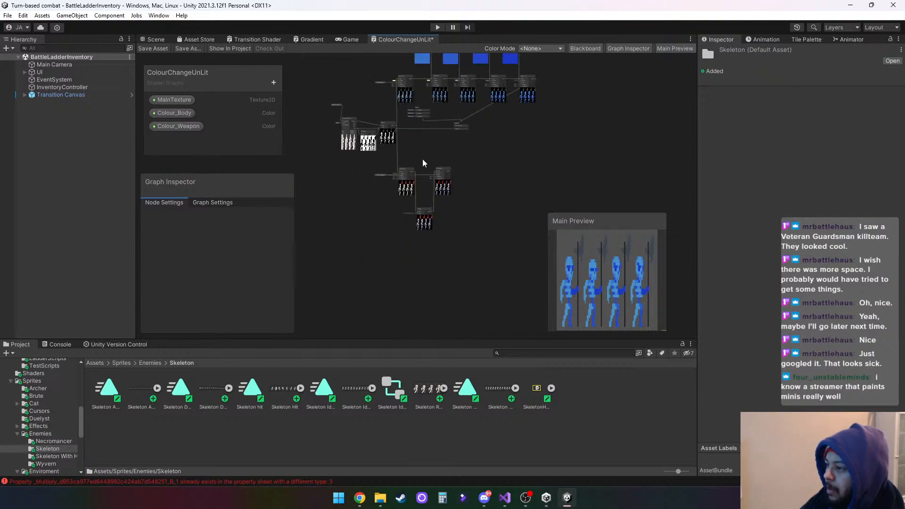
pyautogui.scroll(8, 400, 242)
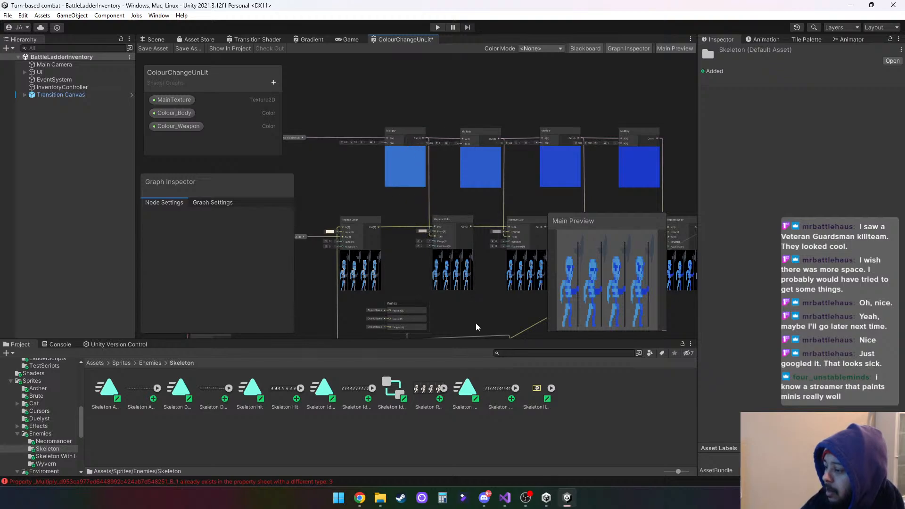
pyautogui.moveTo(477, 306); pyautogui.dragTo(425, 120, button='middle')
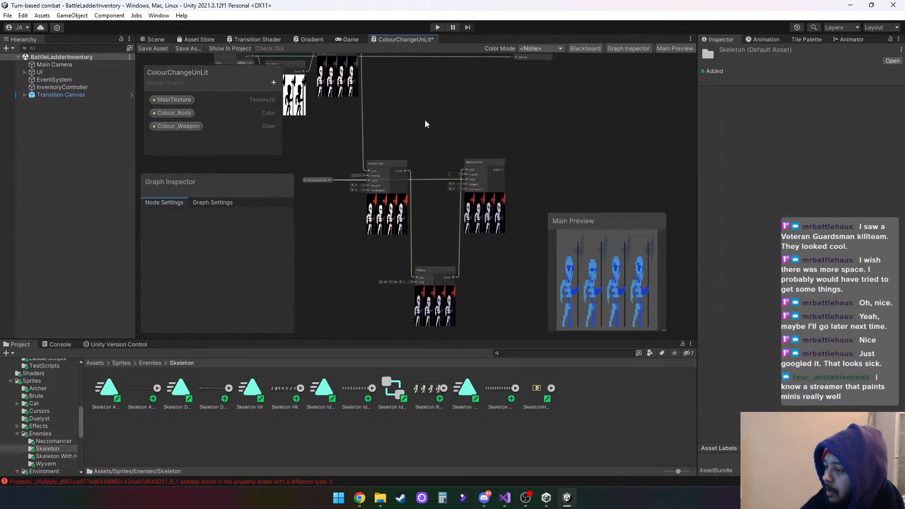
# Remove the Colour_Weapon link from the second weapon Replace Color node's To input and feed To from the copied Multiply node.
pyautogui.click(317, 181)
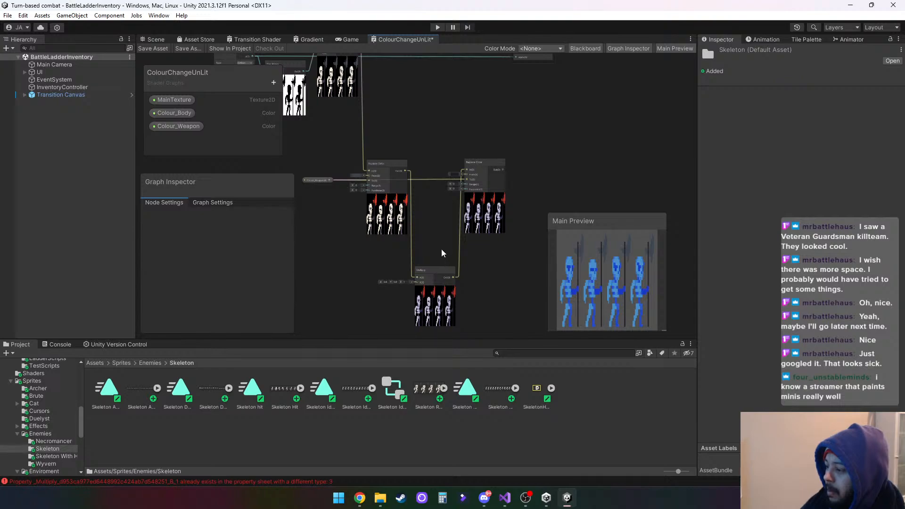
pyautogui.rightClick(435, 179)
pyautogui.click(453, 184)
pyautogui.moveTo(453, 277); pyautogui.dragTo(465, 179)
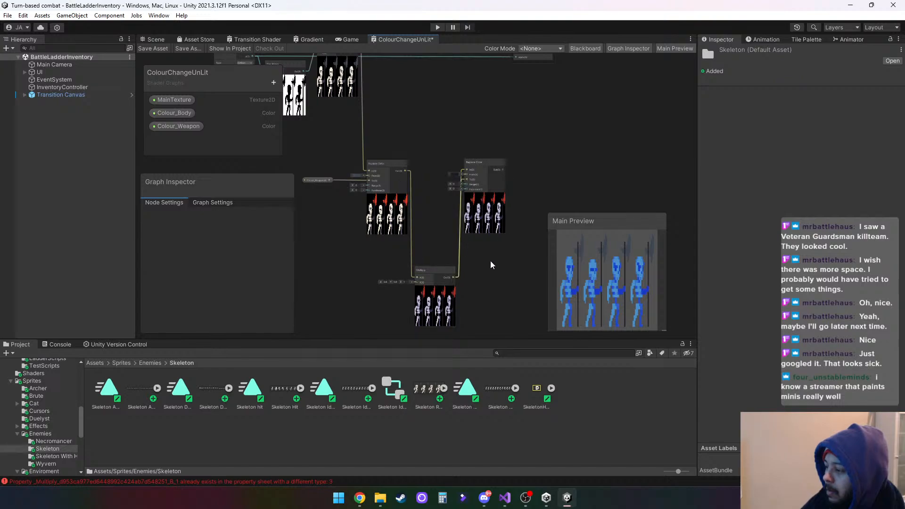
# Check how the body's Multiply nodes feed their Replace Color nodes against the links in the weapon chain.
pyautogui.scroll(3, 487, 259)
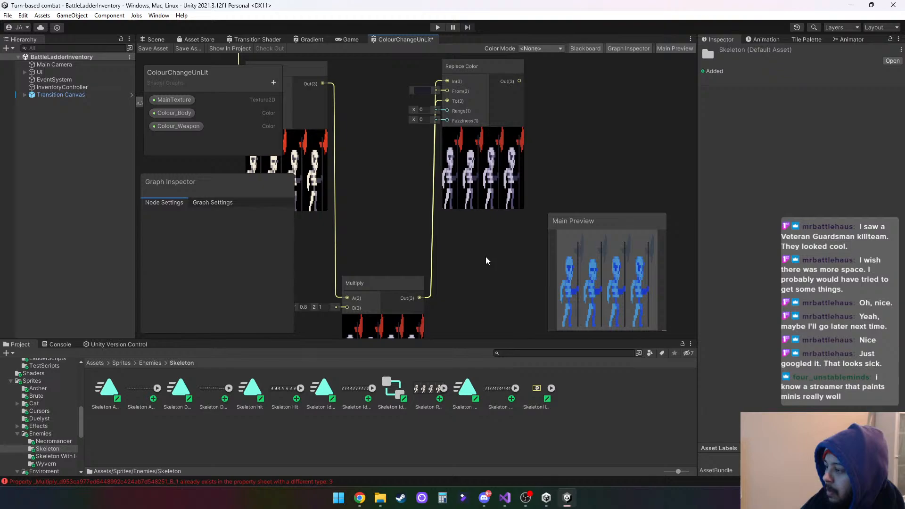
pyautogui.scroll(-5, 403, 219)
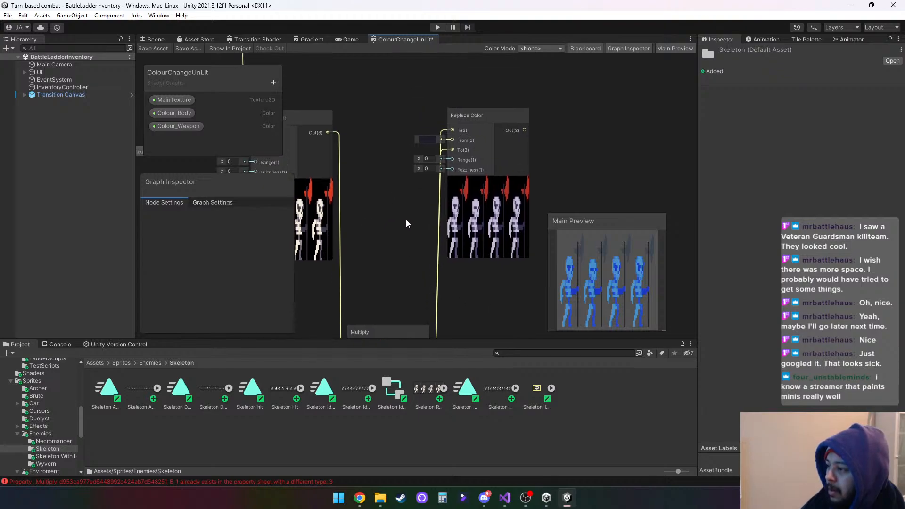
pyautogui.moveTo(405, 230); pyautogui.dragTo(425, 326, button='middle')
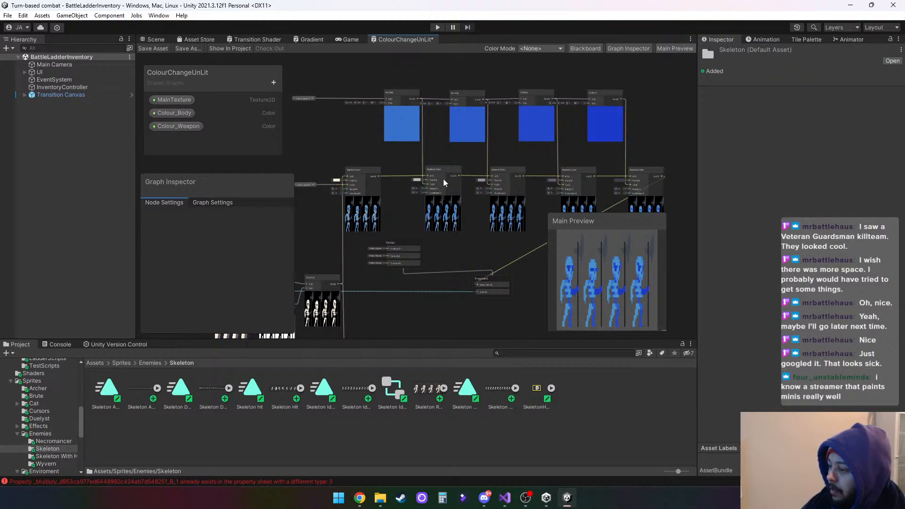
pyautogui.moveTo(430, 321); pyautogui.dragTo(449, 161, button='middle')
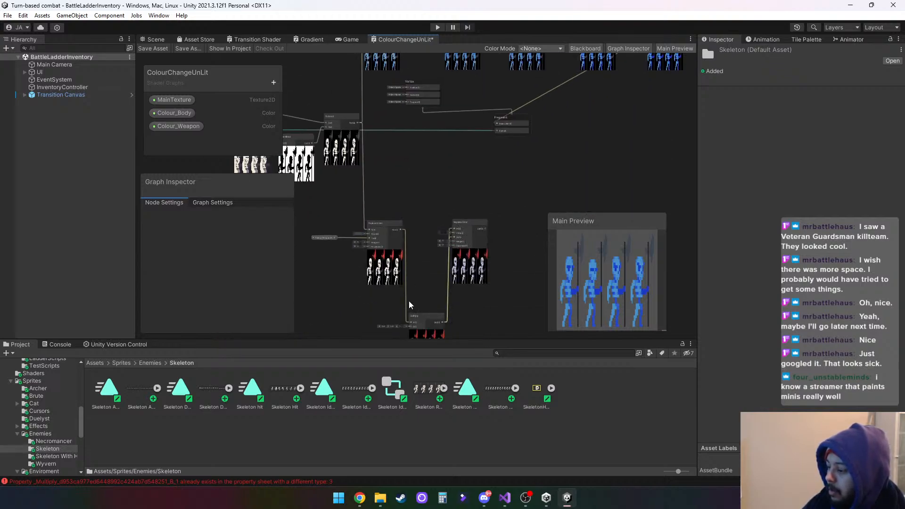
pyautogui.moveTo(439, 157); pyautogui.dragTo(439, 267, button='middle')
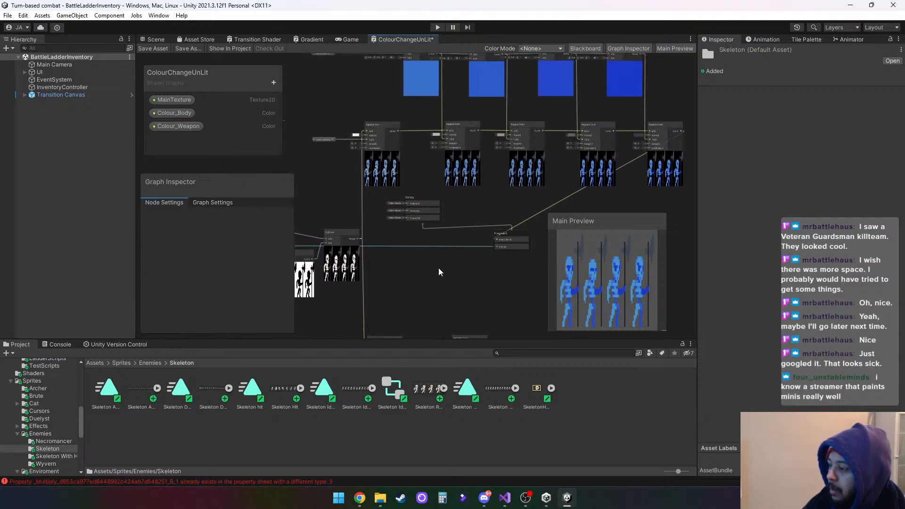
pyautogui.moveTo(434, 280); pyautogui.dragTo(418, 116, button='middle')
pyautogui.scroll(3, 412, 208)
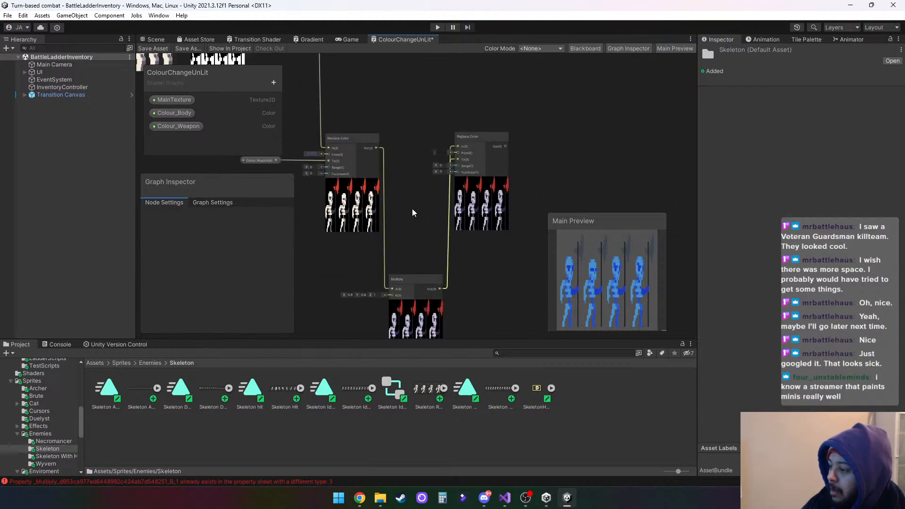
pyautogui.scroll(2, 412, 208)
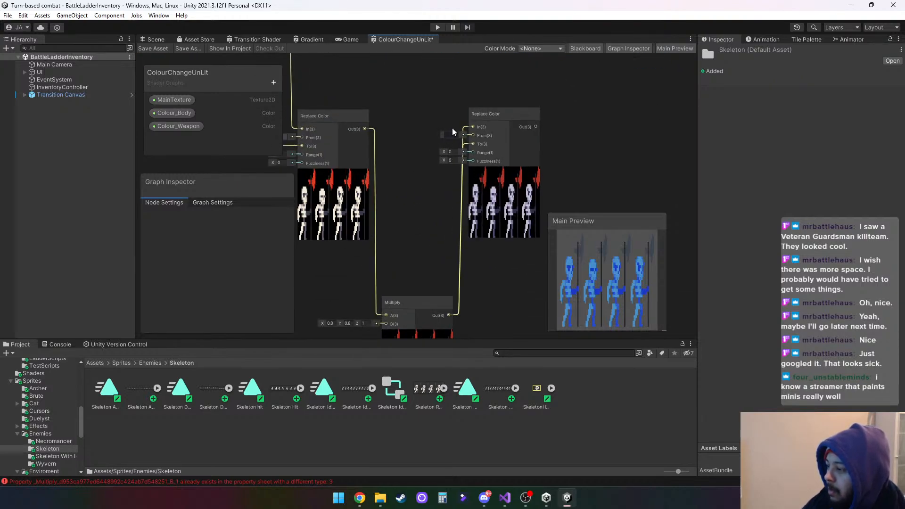
# Delete both links from the copied Multiply node to the second weapon Replace Color node's In and To inputs.
pyautogui.moveTo(442, 261); pyautogui.dragTo(496, 291)
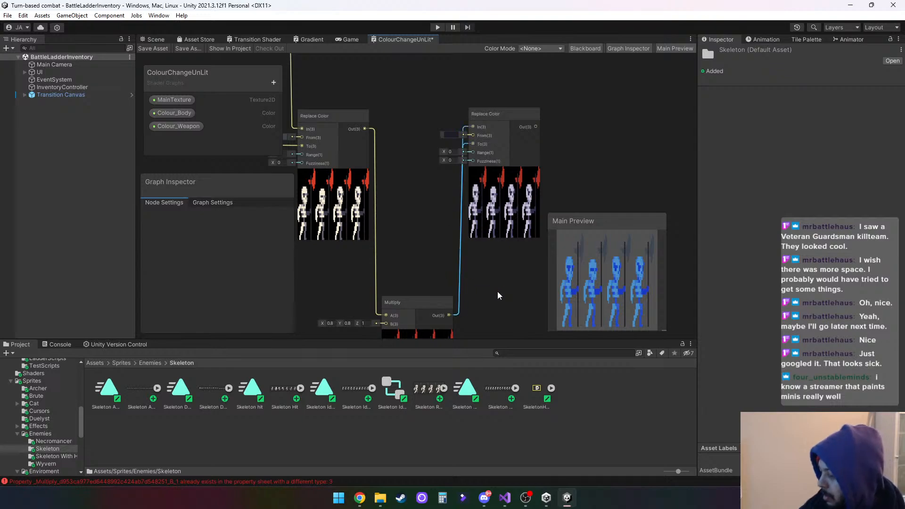
pyautogui.press('Delete')
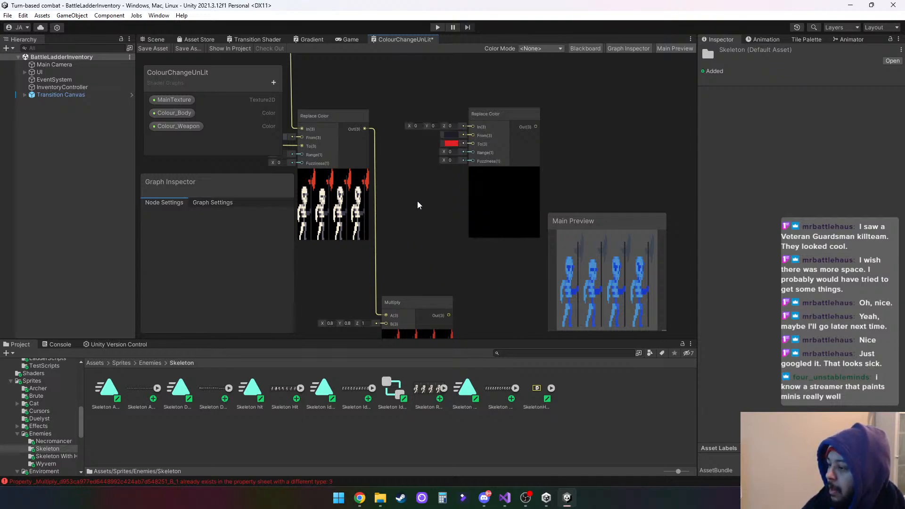
pyautogui.scroll(-2, 414, 196)
pyautogui.moveTo(410, 107); pyautogui.dragTo(422, 284, button='middle')
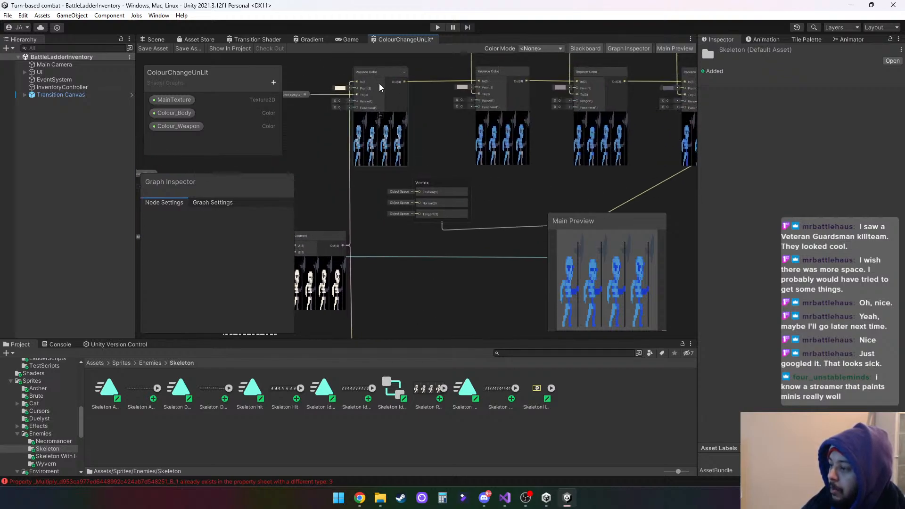
pyautogui.moveTo(400, 288); pyautogui.dragTo(389, 316, button='middle')
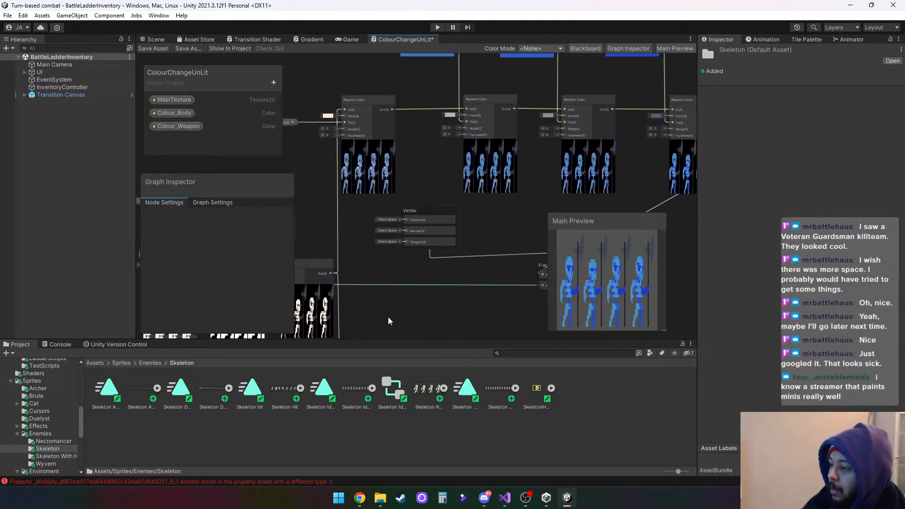
pyautogui.moveTo(407, 315); pyautogui.dragTo(425, 59, button='middle')
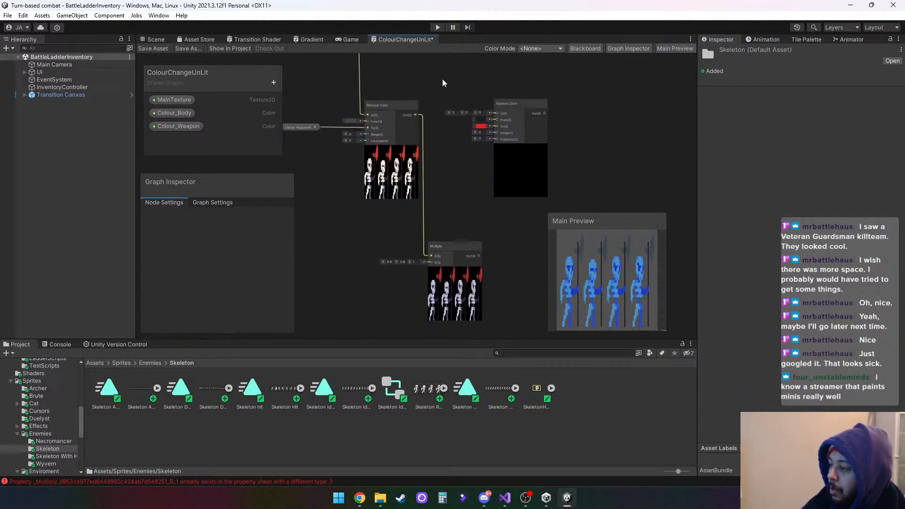
# Duplicate the Colour_Weapon property node and place the copy beside the weapon chain's Multiply node.
pyautogui.moveTo(311, 161); pyautogui.dragTo(354, 174, button='middle')
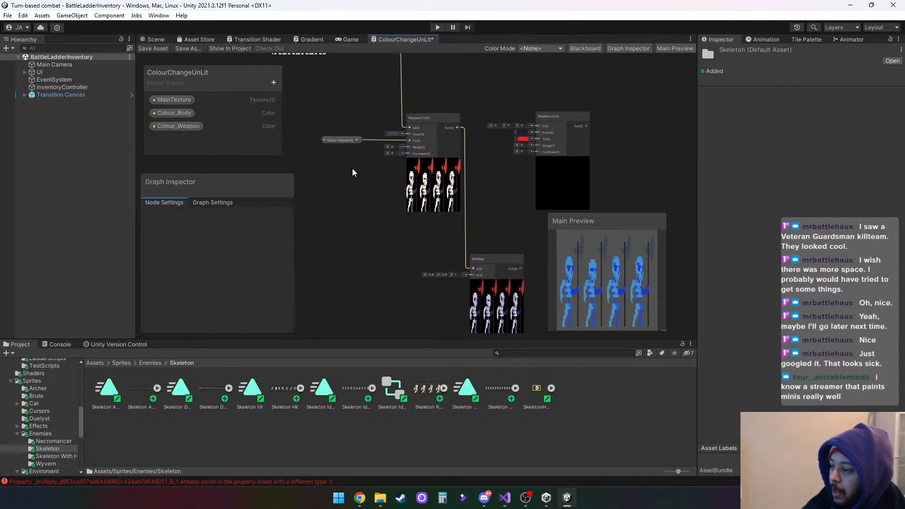
pyautogui.click(343, 141)
pyautogui.rightClick(343, 140)
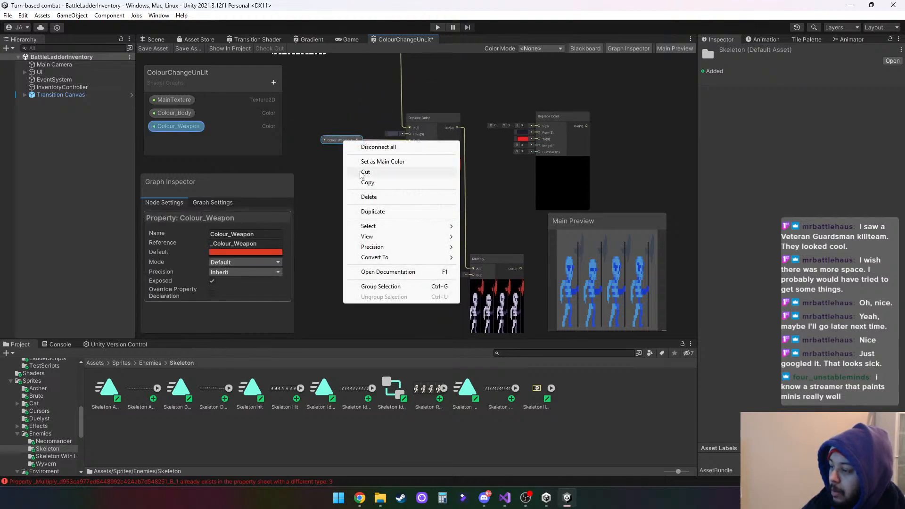
pyautogui.click(373, 211)
pyautogui.moveTo(361, 143); pyautogui.dragTo(349, 267)
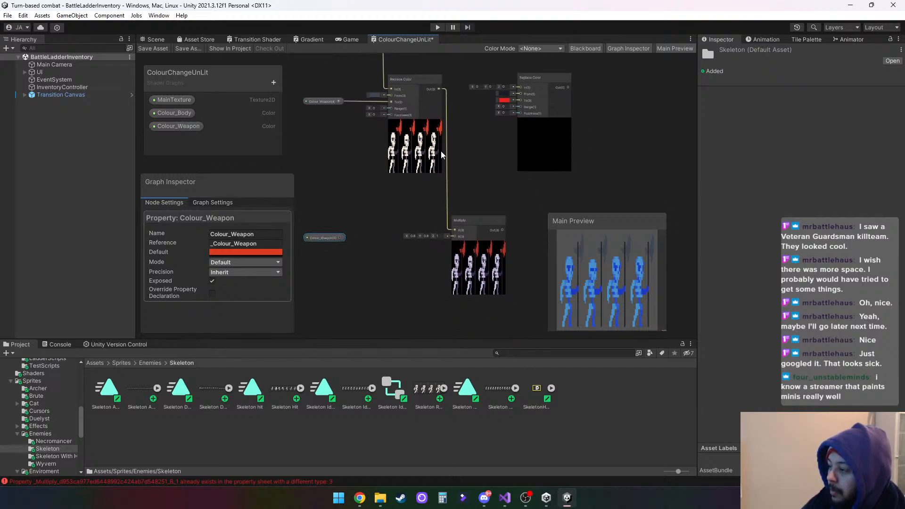
# Delete the link from the first weapon Replace Color node to Multiply and feed Multiply's A input from the duplicated Colour_Weapon node.
pyautogui.rightClick(448, 187)
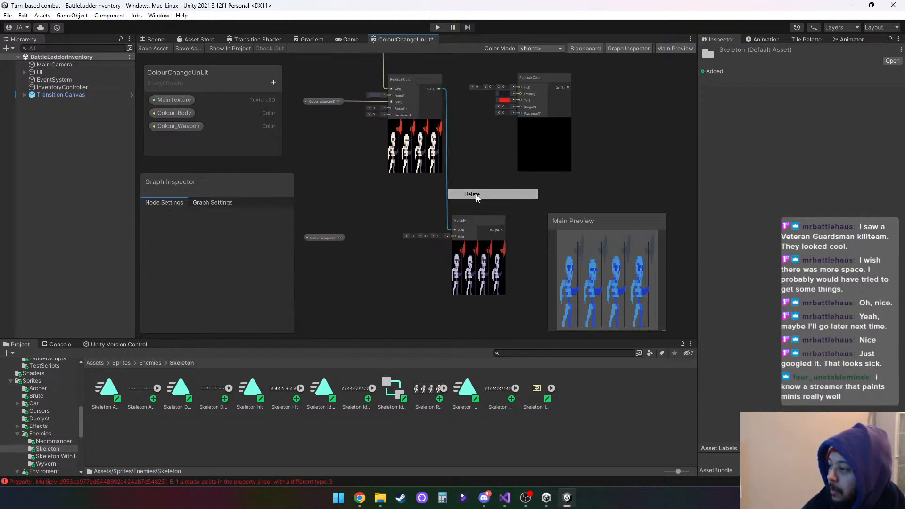
pyautogui.click(465, 192)
pyautogui.moveTo(340, 237); pyautogui.dragTo(454, 230)
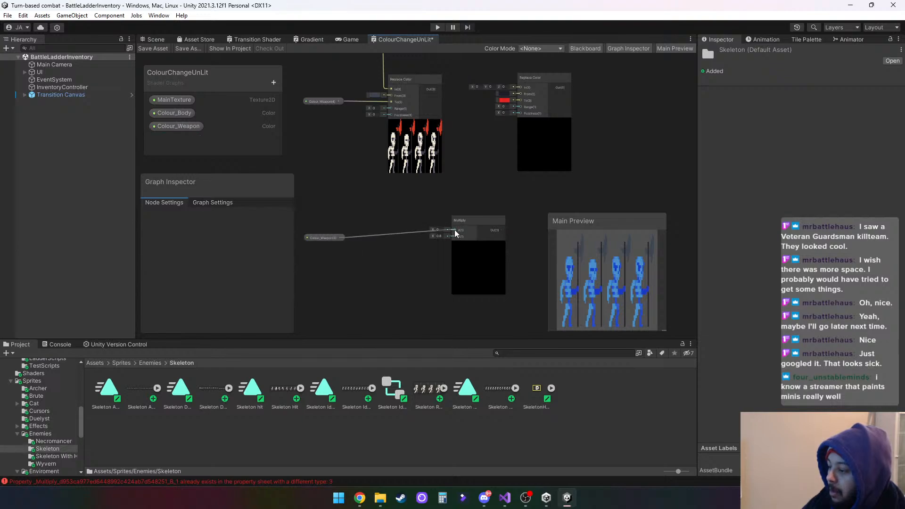
# Connect the weapon Multiply output to the second Replace Color node's To input and the first Replace Color output to its In.
pyautogui.moveTo(473, 181); pyautogui.dragTo(439, 213, button='middle')
pyautogui.moveTo(465, 267); pyautogui.dragTo(476, 138)
pyautogui.moveTo(400, 127); pyautogui.dragTo(481, 124)
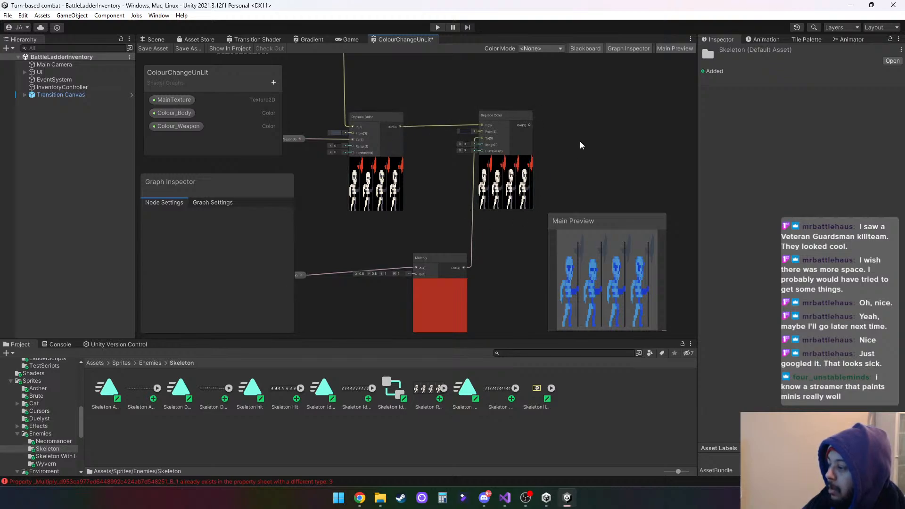
# Connect the second weapon Replace Color node's output to the Fragment's Base Color.
pyautogui.moveTo(576, 135); pyautogui.dragTo(459, 160, button='middle')
pyautogui.scroll(-3, 459, 160)
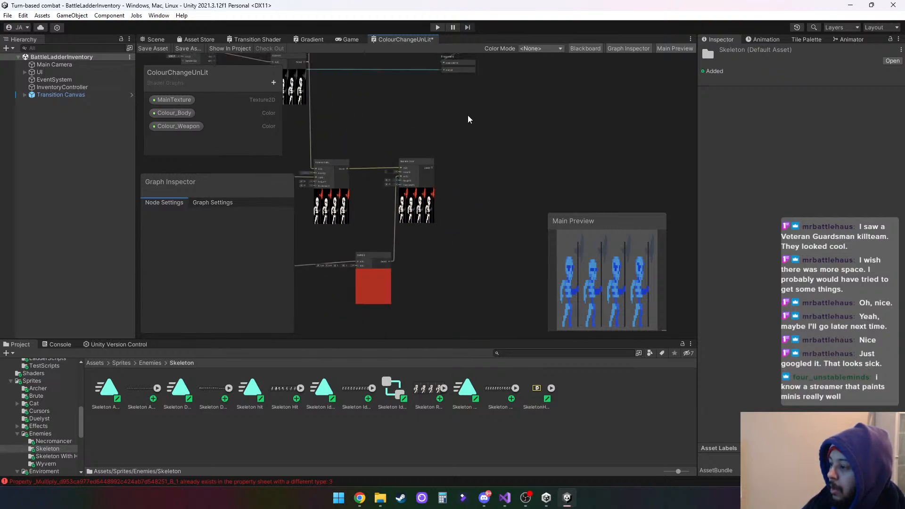
pyautogui.moveTo(468, 115); pyautogui.dragTo(451, 208, button='middle')
pyautogui.moveTo(462, 168); pyautogui.dragTo(472, 213, button='middle')
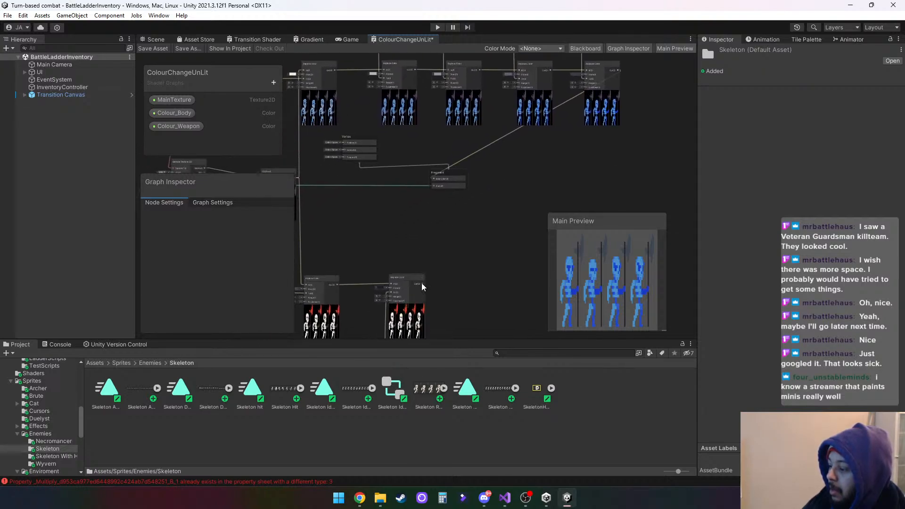
pyautogui.moveTo(422, 284); pyautogui.dragTo(433, 179)
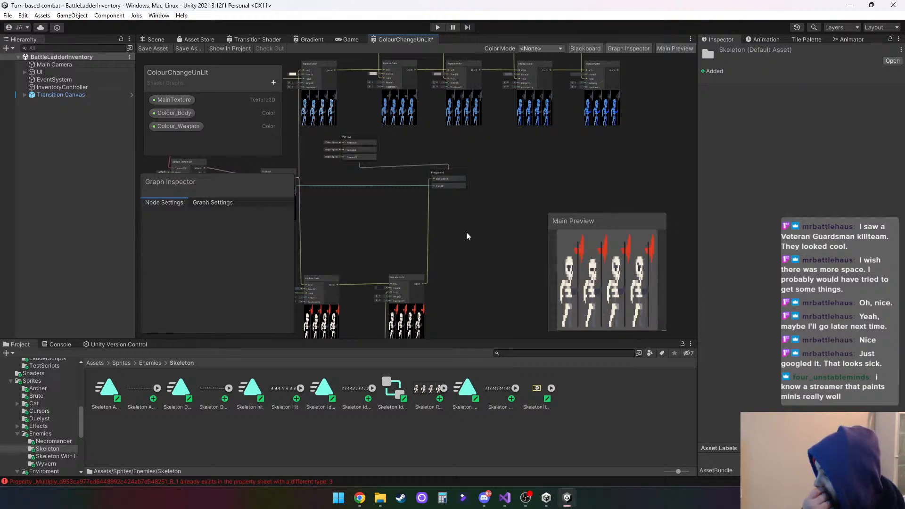
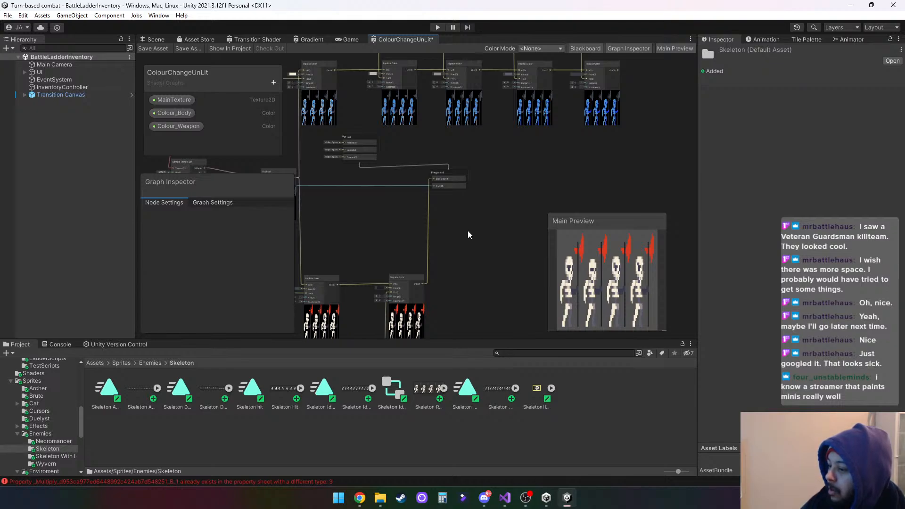
# Add a Combine node to the graph in the free space below the Fragment block.
pyautogui.rightClick(473, 232)
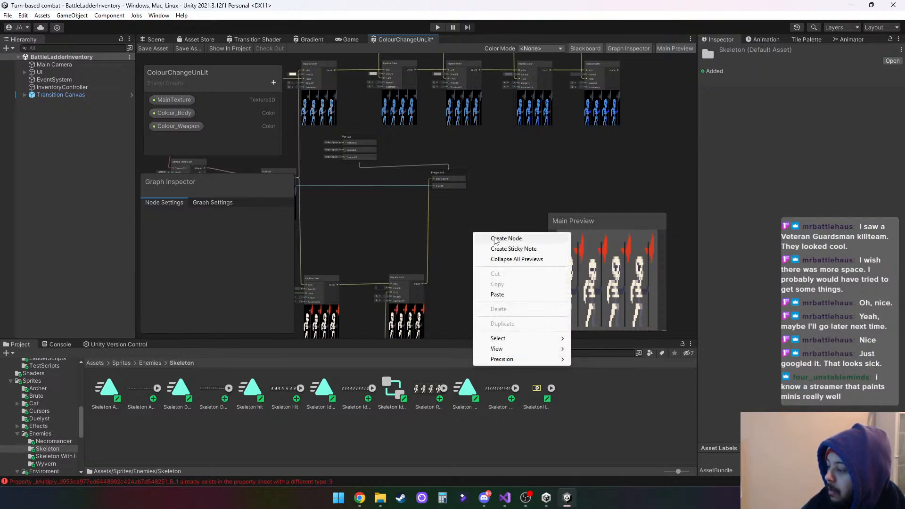
pyautogui.click(495, 238)
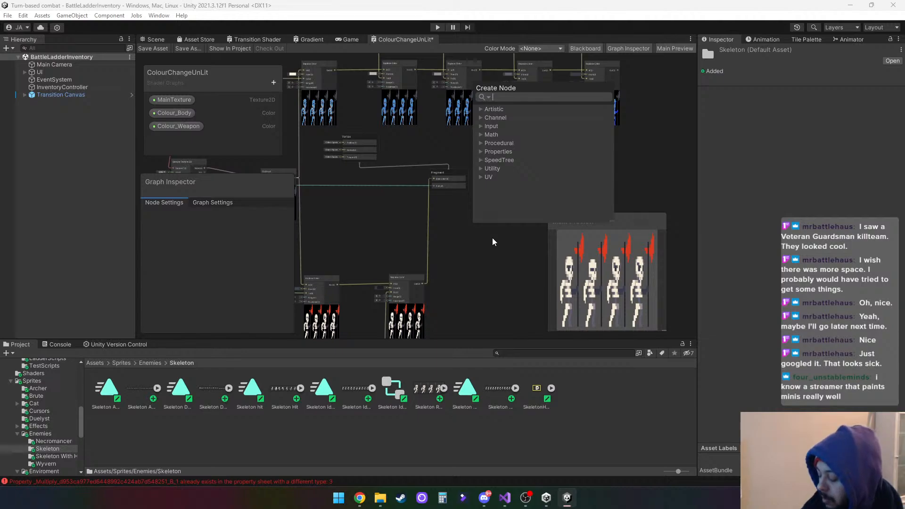
pyautogui.write('re')
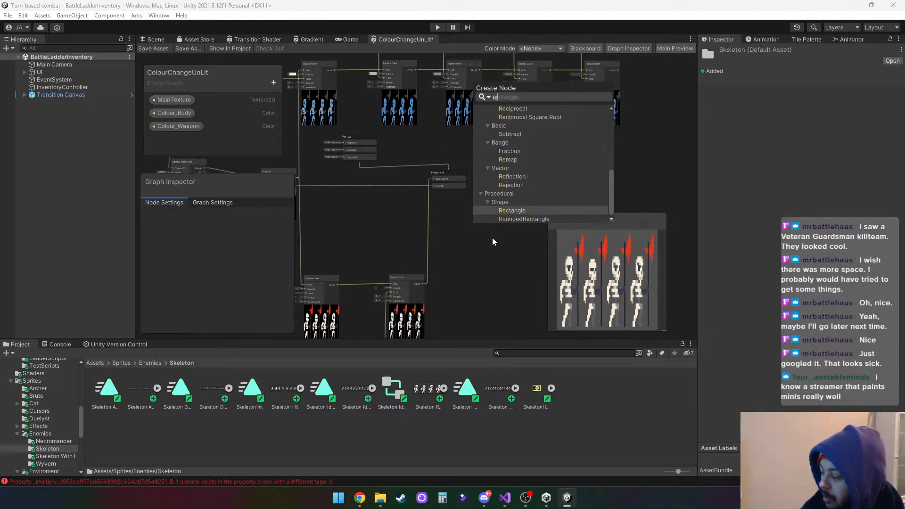
pyautogui.write('pl')
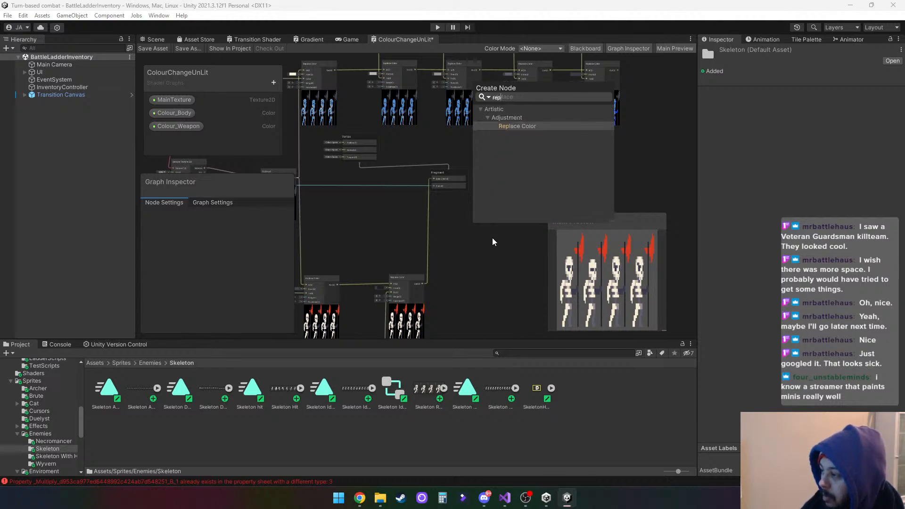
pyautogui.press('BackSpace')
pyautogui.press('BackSpace')
pyautogui.press('BackSpace')
pyautogui.press('BackSpace')
pyautogui.write('com')
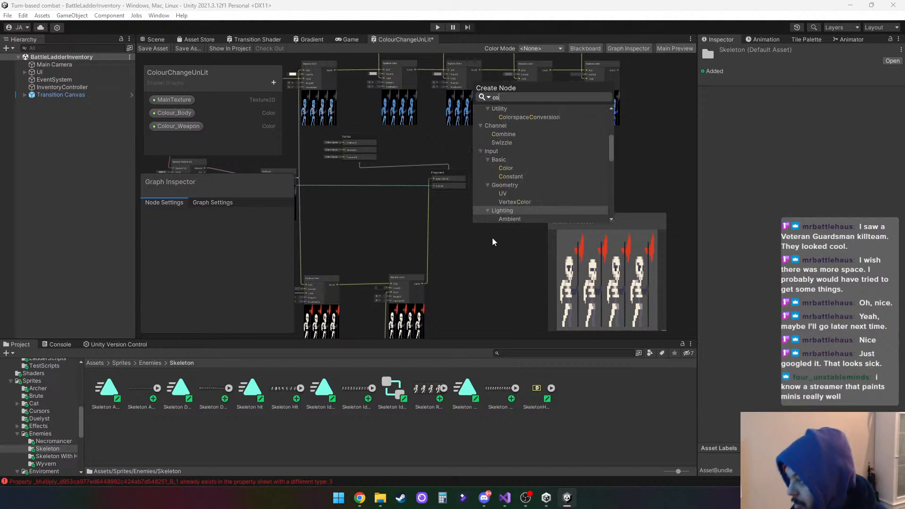
pyautogui.doubleClick(507, 132)
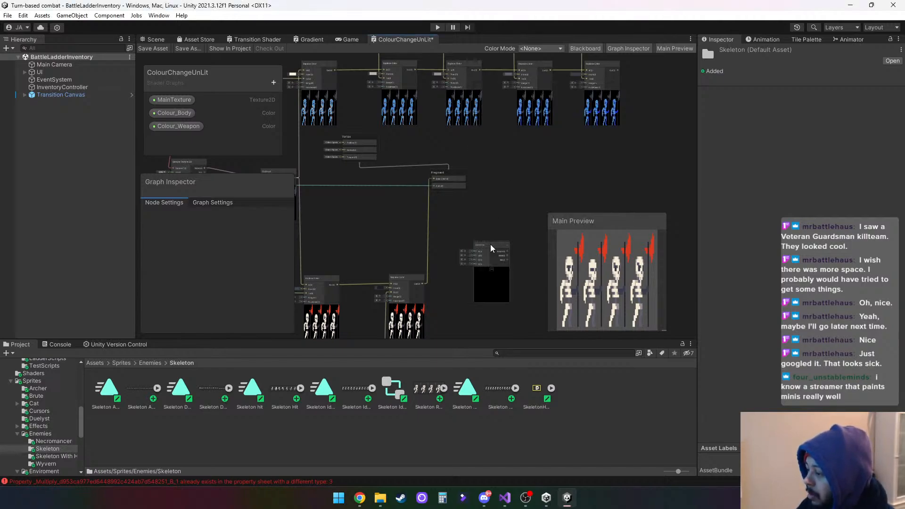
pyautogui.scroll(3, 491, 216)
pyautogui.moveTo(491, 215); pyautogui.dragTo(466, 171, button='middle')
pyautogui.scroll(2, 468, 168)
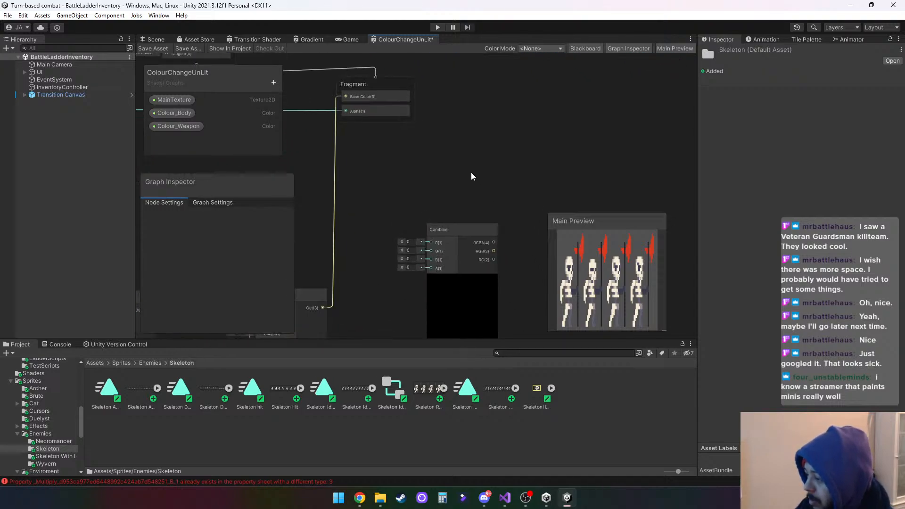
pyautogui.moveTo(454, 200); pyautogui.dragTo(454, 174, button='middle')
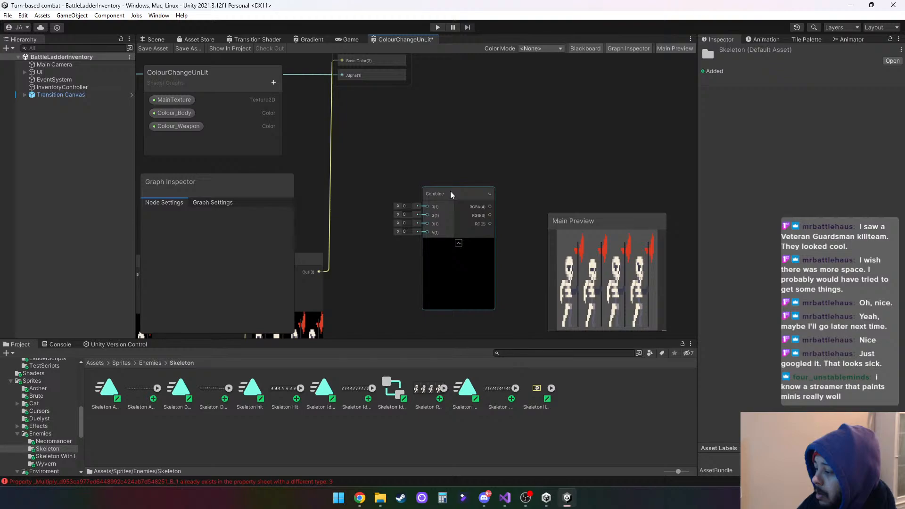
pyautogui.click(490, 195)
pyautogui.click(491, 194)
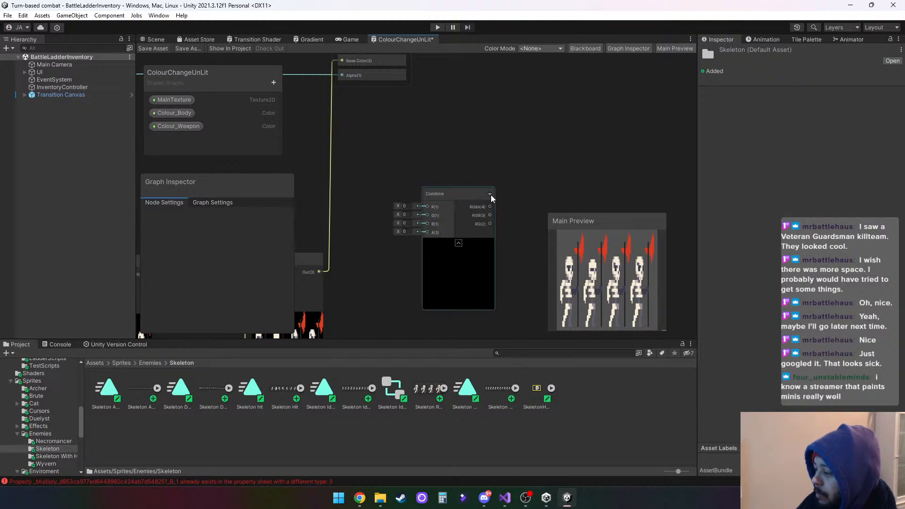
# Delete the link to the Fragment's Base Color and feed the second weapon Replace Color output into the Combine node's R, G and B inputs.
pyautogui.moveTo(401, 133); pyautogui.dragTo(465, 193, button='middle')
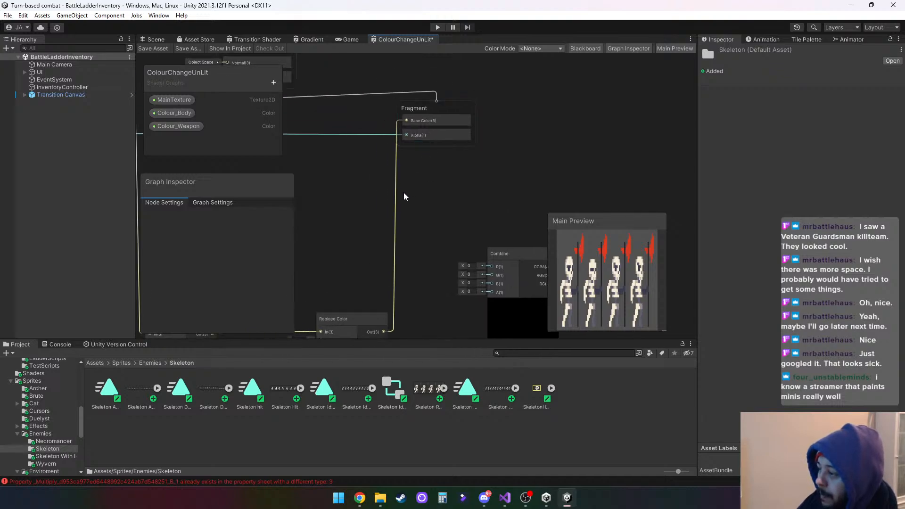
pyautogui.moveTo(373, 192); pyautogui.dragTo(403, 226)
pyautogui.press('Delete')
pyautogui.moveTo(540, 202); pyautogui.dragTo(510, 112, button='middle')
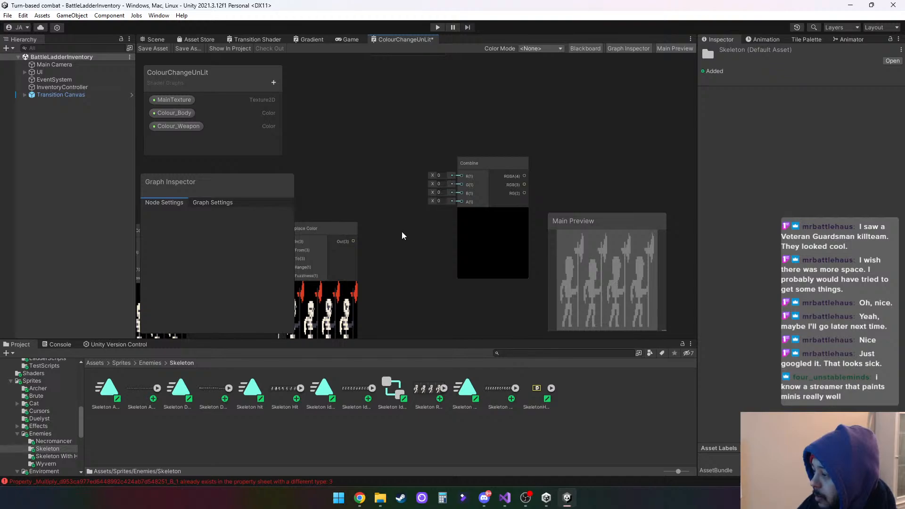
pyautogui.moveTo(354, 241); pyautogui.dragTo(458, 177)
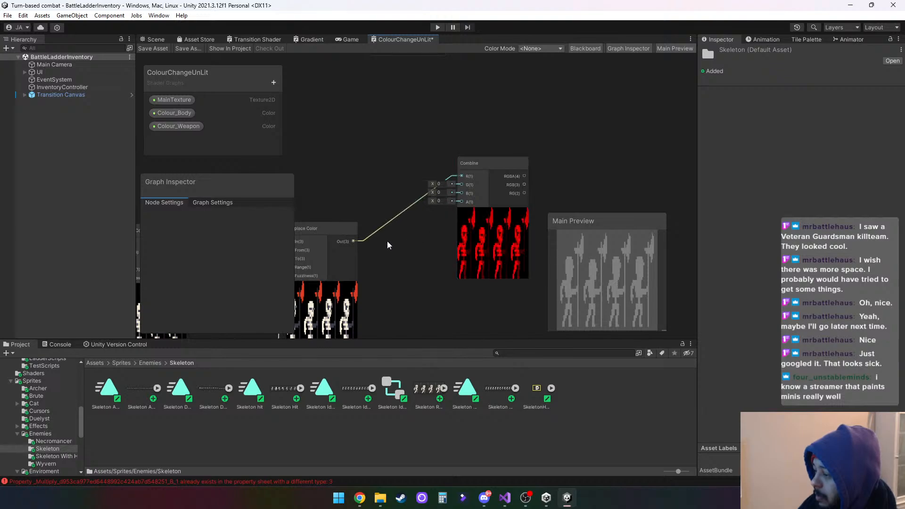
pyautogui.moveTo(355, 241); pyautogui.dragTo(459, 185)
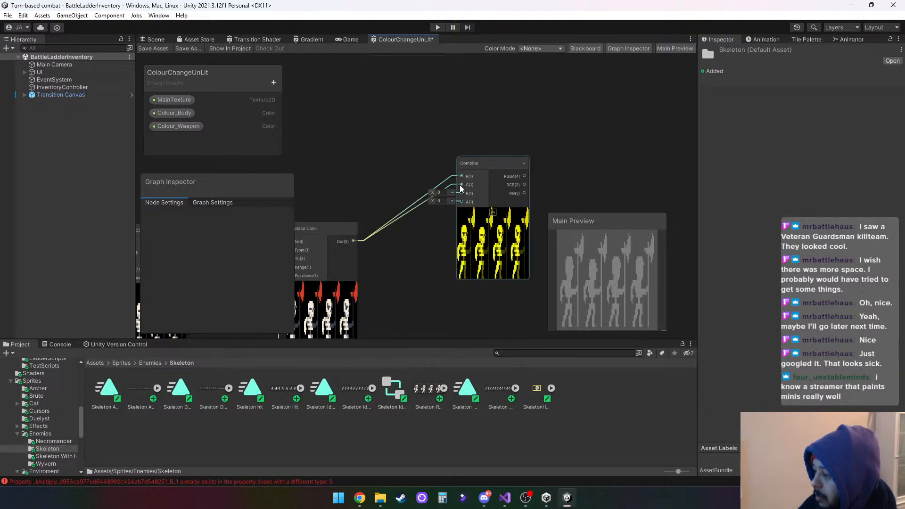
pyautogui.moveTo(354, 241); pyautogui.dragTo(461, 194)
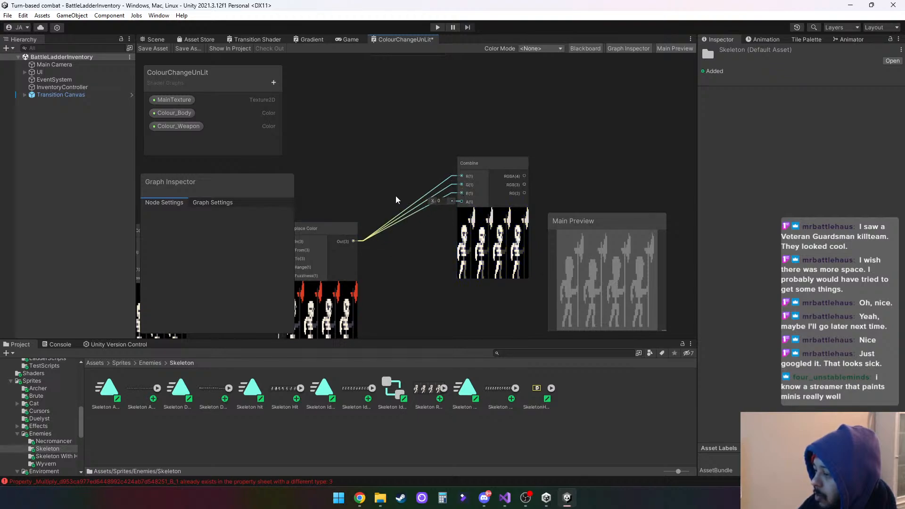
# Delete the links into the Combine node and remove the Combine node itself.
pyautogui.moveTo(428, 270); pyautogui.dragTo(411, 264)
pyautogui.press('Delete')
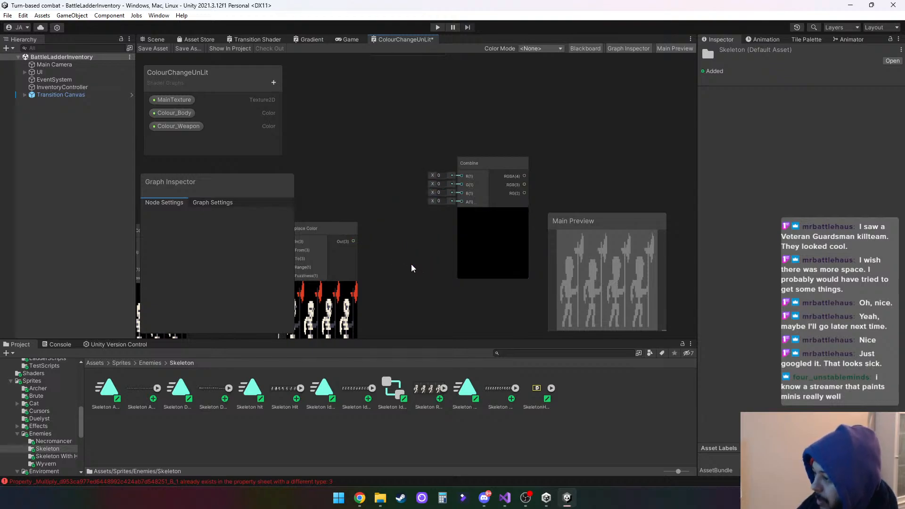
pyautogui.moveTo(550, 128); pyautogui.dragTo(567, 178, button='middle')
pyautogui.scroll(-5, 553, 175)
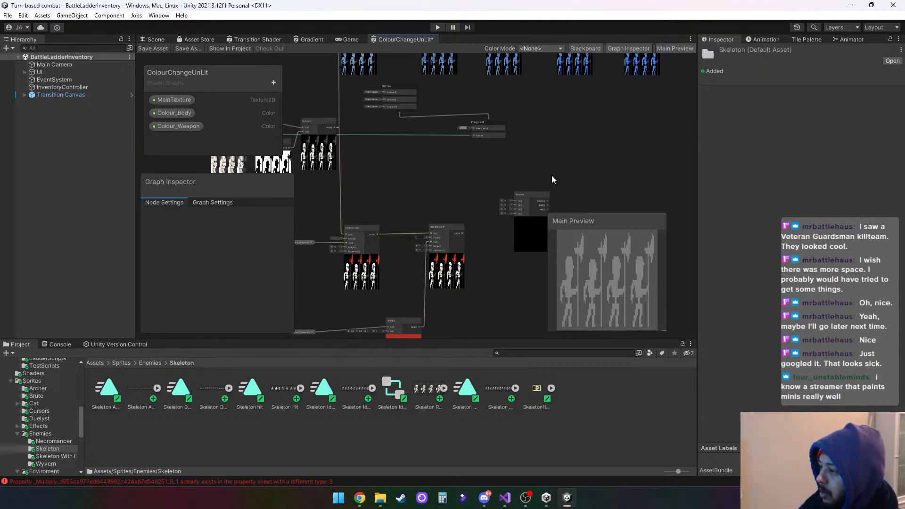
pyautogui.scroll(3, 541, 163)
pyautogui.moveTo(544, 126); pyautogui.dragTo(511, 245, button='middle')
pyautogui.moveTo(518, 204); pyautogui.dragTo(414, 234, button='middle')
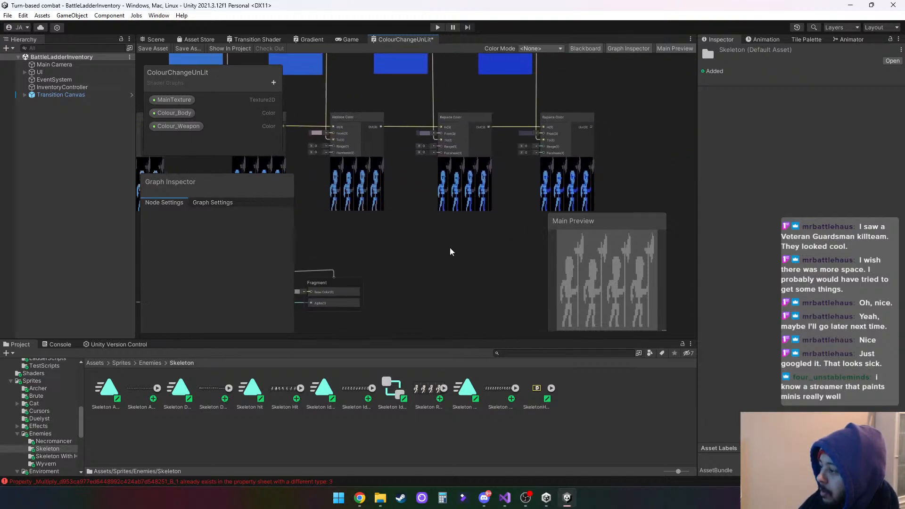
pyautogui.moveTo(424, 279); pyautogui.dragTo(441, 132, button='middle')
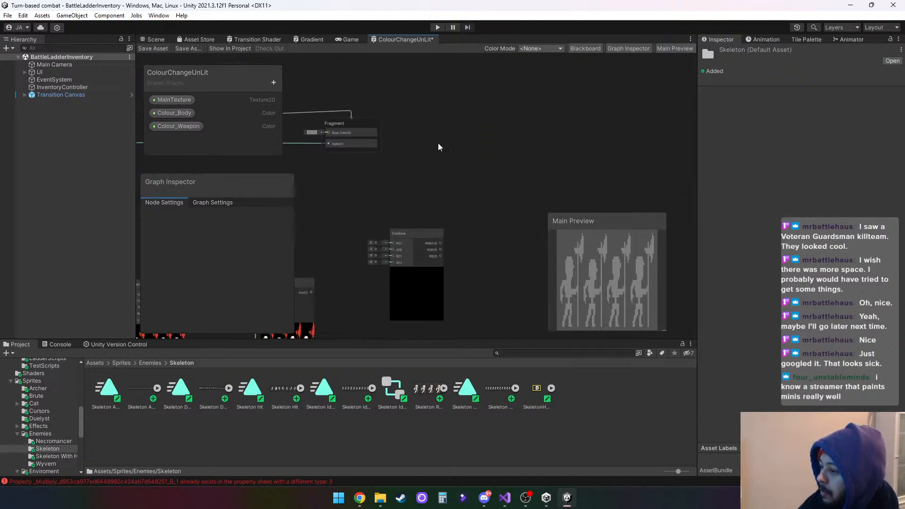
pyautogui.scroll(-2, 436, 154)
pyautogui.click(399, 214)
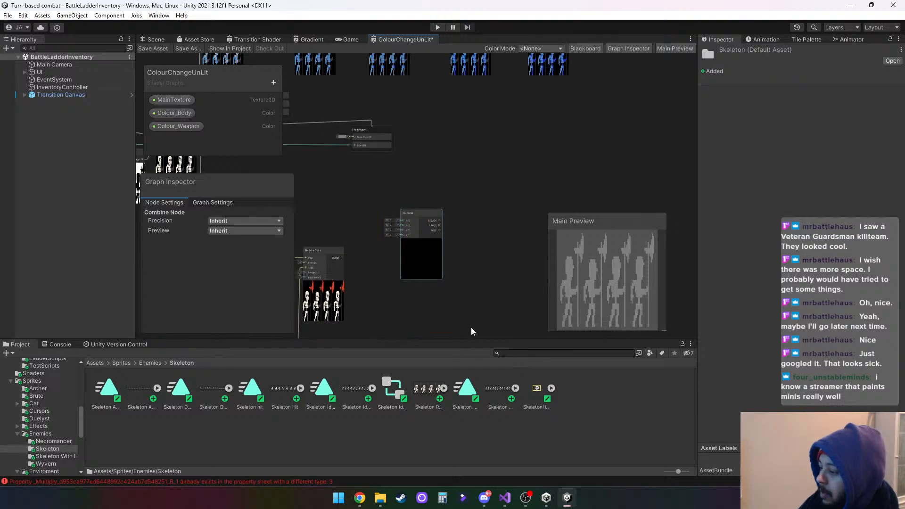
pyautogui.press('Delete')
pyautogui.moveTo(415, 197); pyautogui.dragTo(404, 234, button='middle')
pyautogui.scroll(-3, 375, 274)
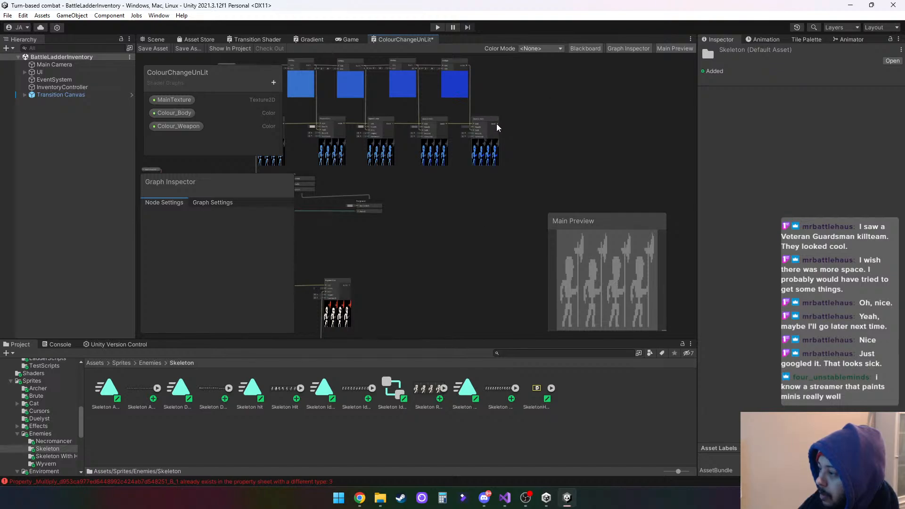
pyautogui.moveTo(498, 125); pyautogui.dragTo(343, 268)
pyautogui.moveTo(343, 264); pyautogui.dragTo(331, 250)
# Move the whole weapon chain, with its property, Replace Color and Multiply nodes, to the free space right of the Fragment block.
pyautogui.moveTo(455, 196); pyautogui.dragTo(384, 189, button='middle')
pyautogui.scroll(-3, 385, 186)
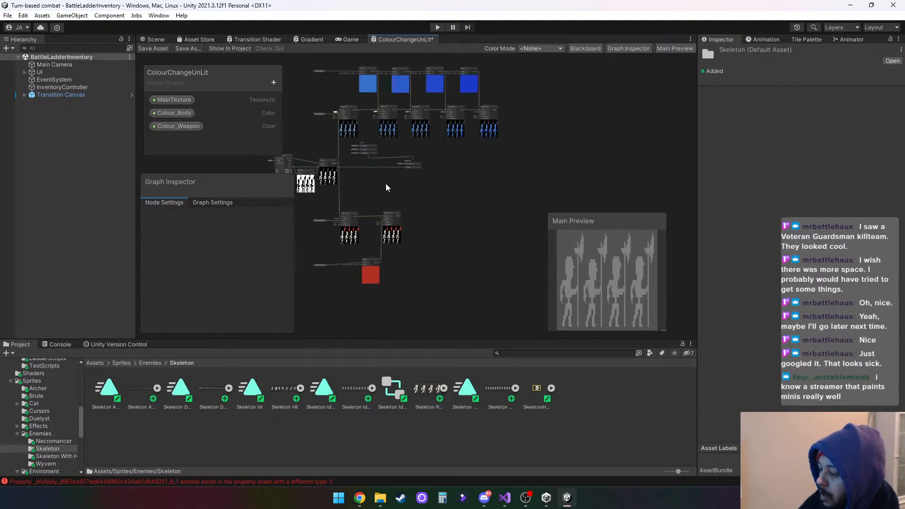
pyautogui.moveTo(428, 339); pyautogui.dragTo(428, 339)
pyautogui.moveTo(390, 216); pyautogui.dragTo(510, 194)
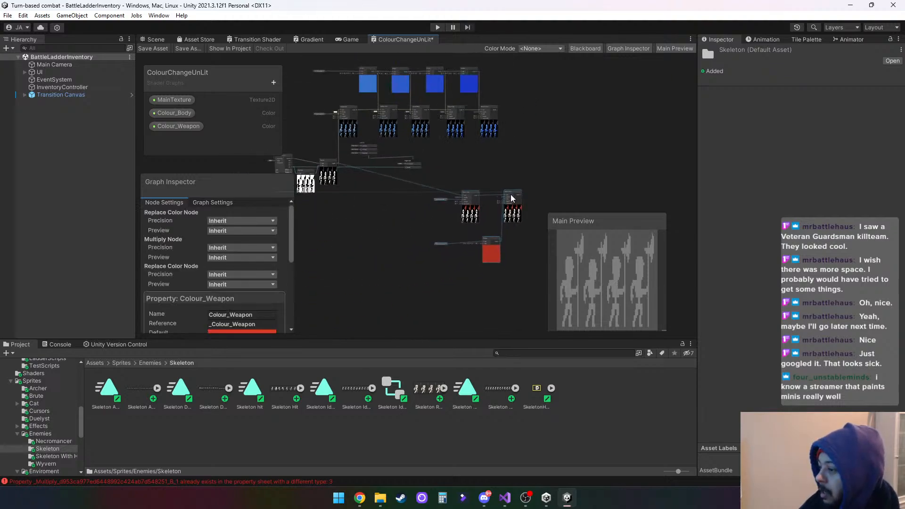
pyautogui.click(515, 154)
# Reroute the first weapon Replace Color node's In to the last body Replace Color output and connect the weapon chain's output to Base Color.
pyautogui.scroll(2, 488, 148)
pyautogui.moveTo(447, 219); pyautogui.dragTo(372, 211)
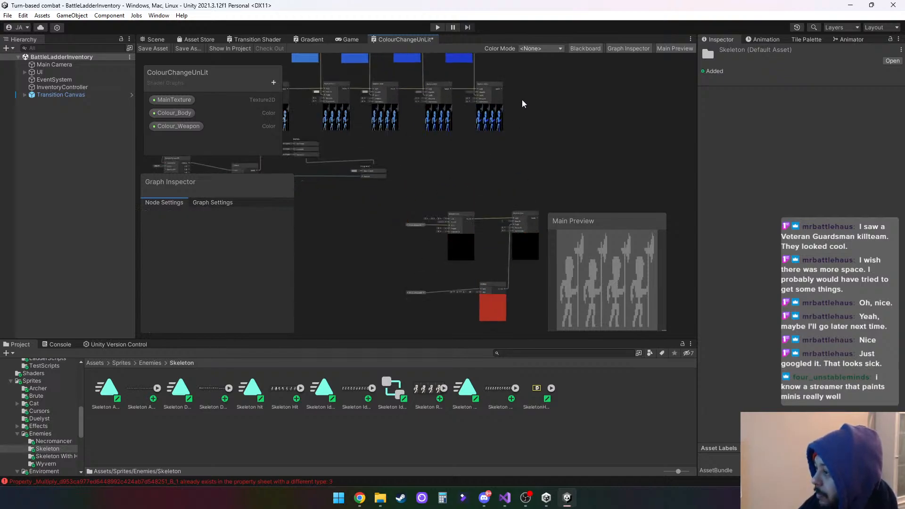
pyautogui.moveTo(501, 89); pyautogui.dragTo(446, 239)
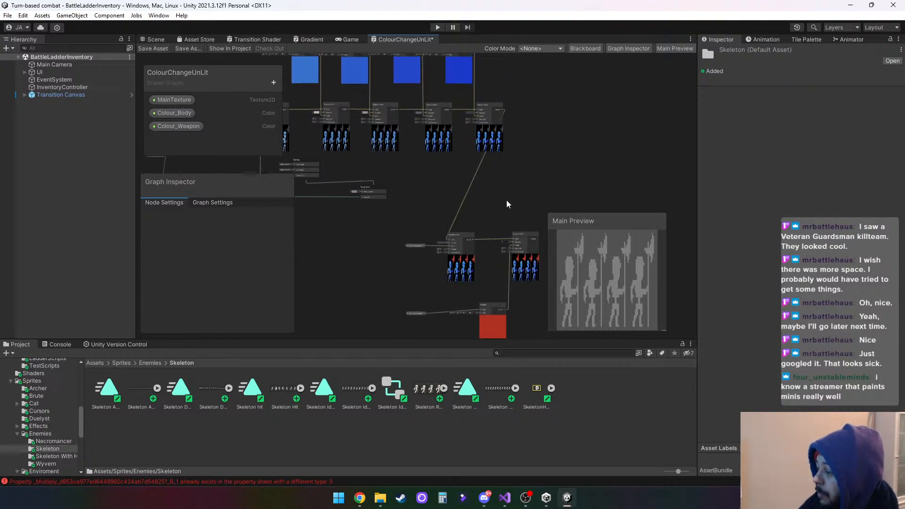
pyautogui.moveTo(508, 183); pyautogui.dragTo(465, 180, button='middle')
pyautogui.moveTo(499, 236); pyautogui.dragTo(325, 187)
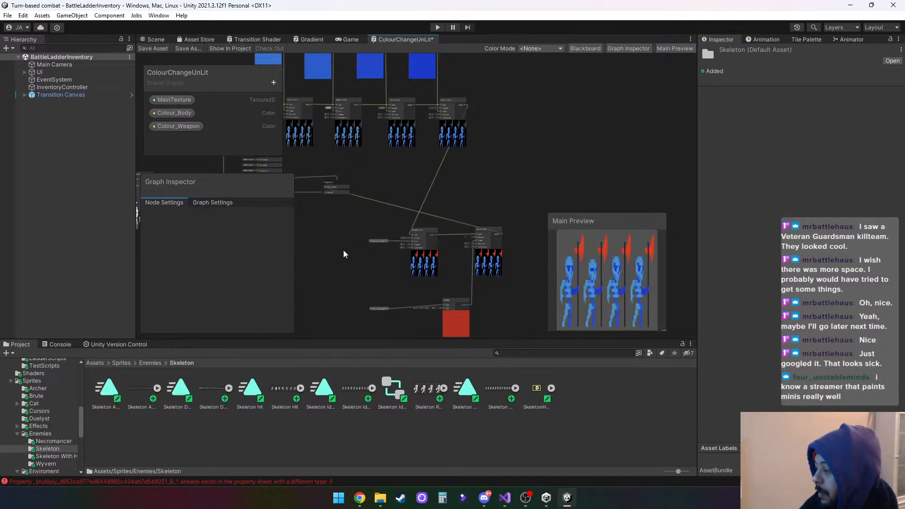
# Move the Vertex and Fragment blocks to the free space above and to the right of the weapon chain.
pyautogui.moveTo(312, 247); pyautogui.dragTo(379, 234, button='middle')
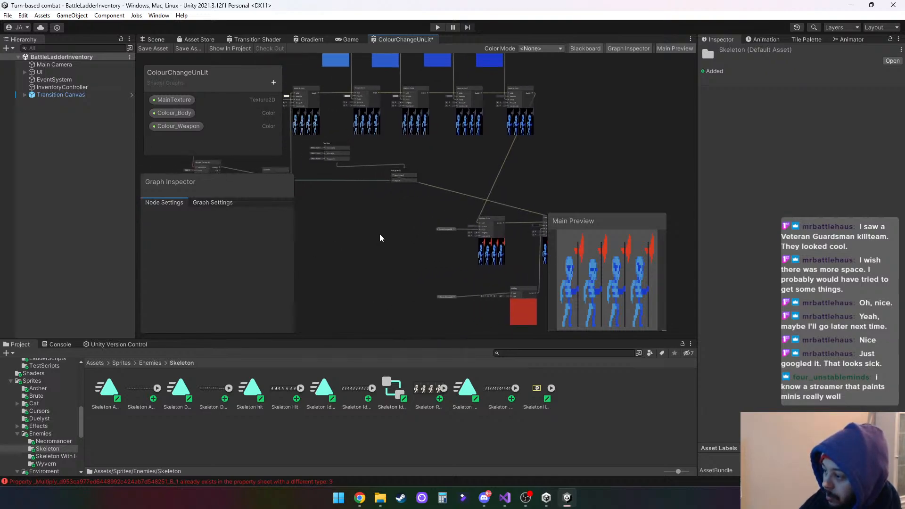
pyautogui.moveTo(332, 150); pyautogui.dragTo(601, 150)
pyautogui.moveTo(401, 177); pyautogui.dragTo(602, 184)
pyautogui.moveTo(499, 180); pyautogui.dragTo(480, 136, button='middle')
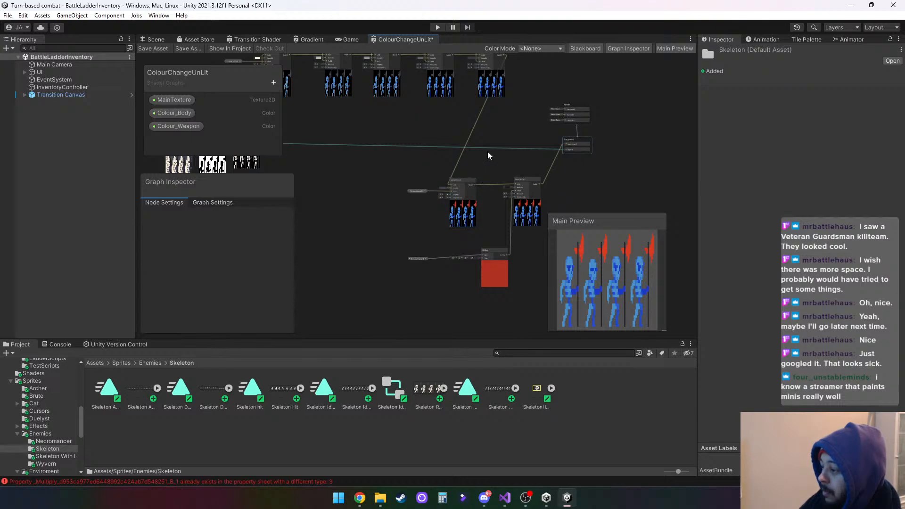
pyautogui.moveTo(496, 132); pyautogui.dragTo(474, 152, button='middle')
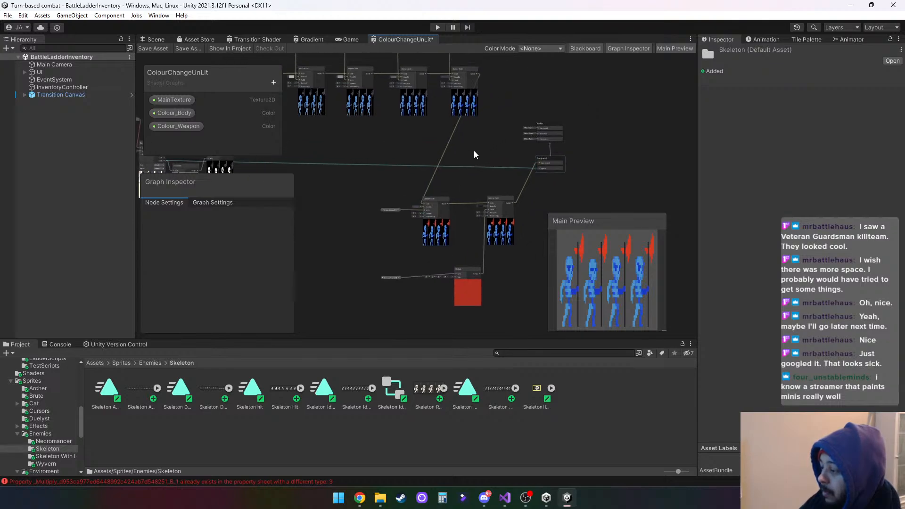
# Set the Colour_Weapon property's default colour to turquoise, hex 55DED0.
pyautogui.click(391, 275)
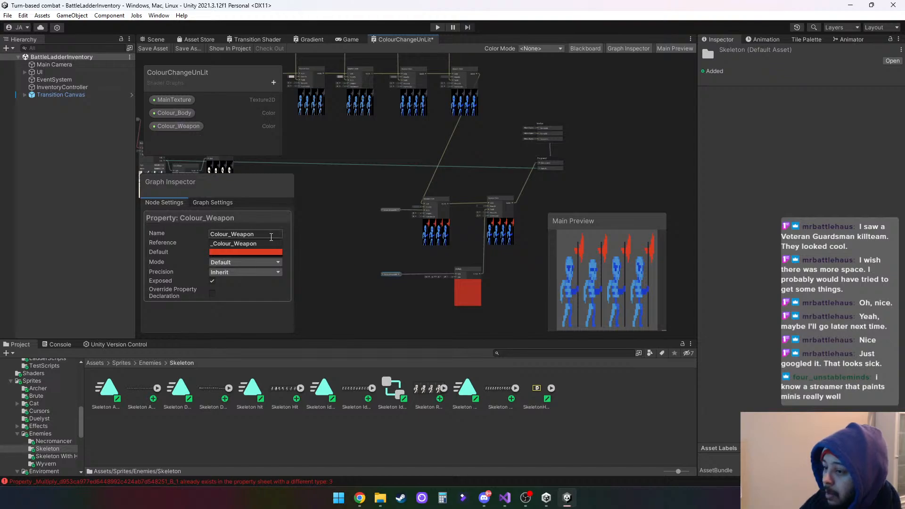
pyautogui.click(181, 126)
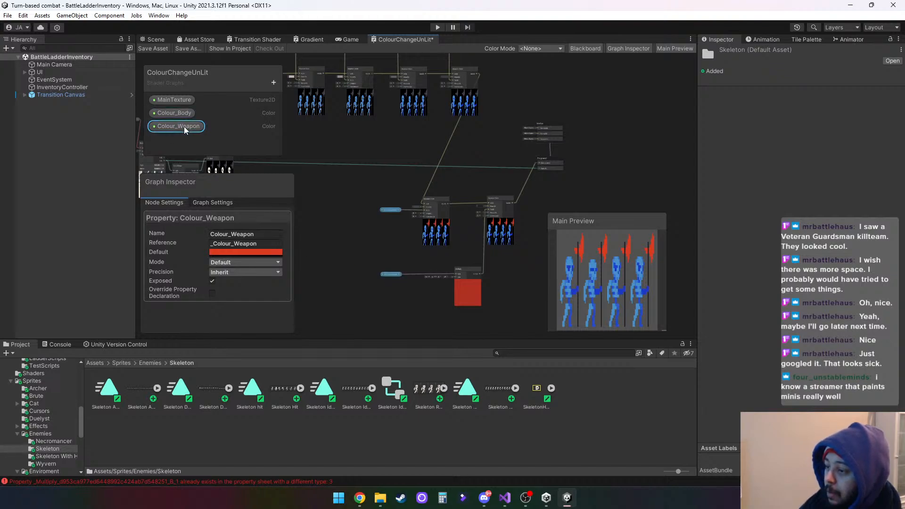
pyautogui.click(253, 252)
pyautogui.moveTo(264, 330); pyautogui.dragTo(263, 322)
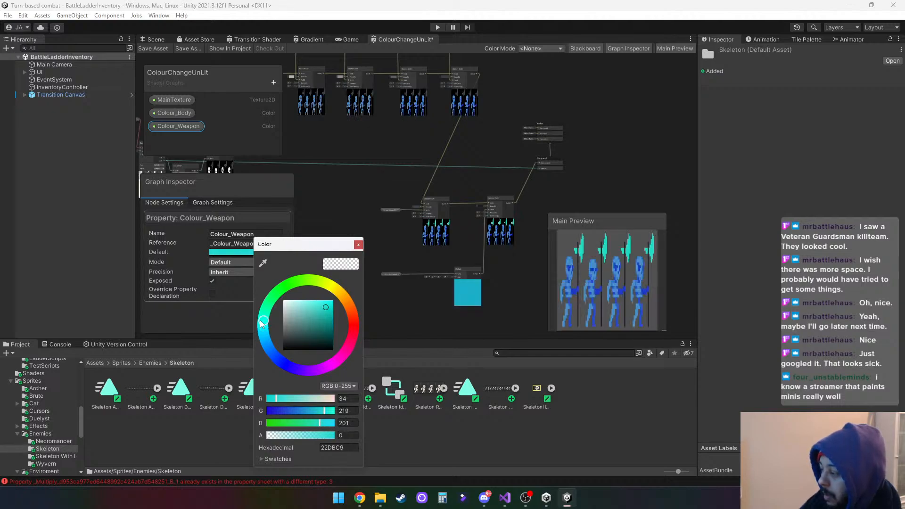
pyautogui.click(315, 305)
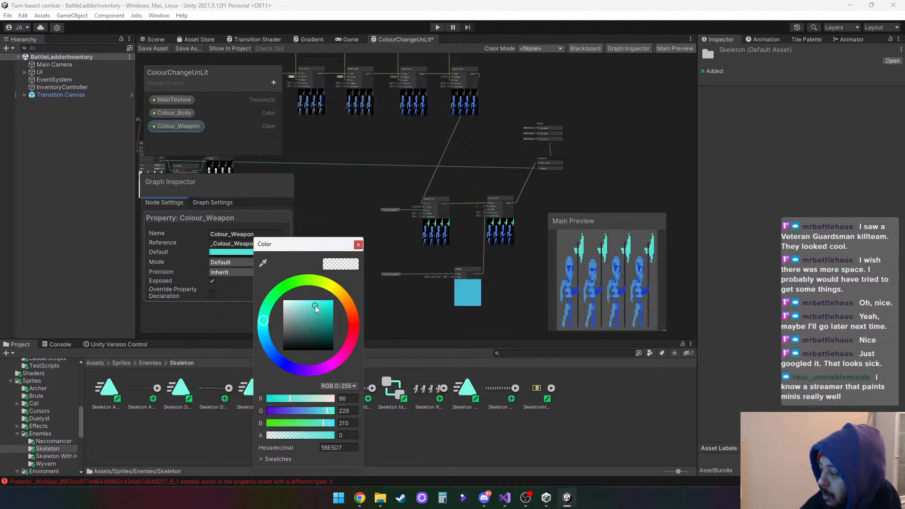
pyautogui.click(301, 307)
pyautogui.click(314, 306)
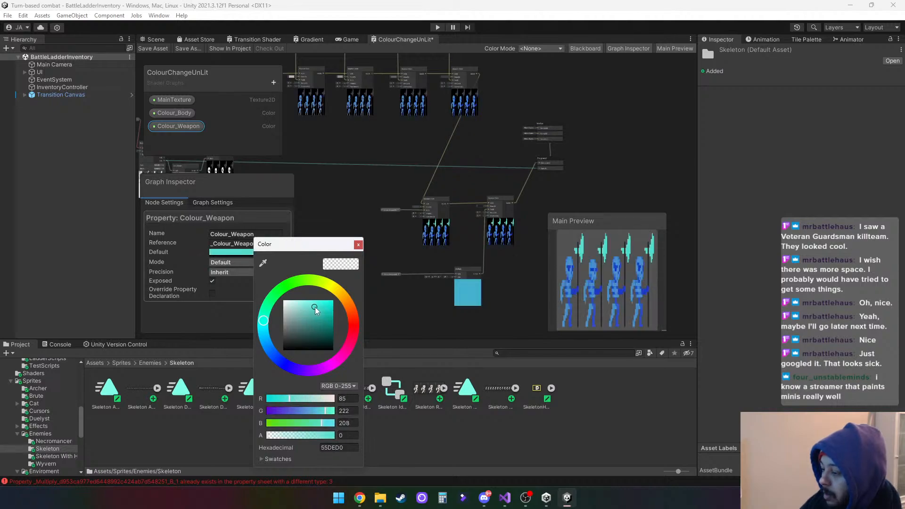
# Set the Colour_Body property's default colour to red, hex C62A1B.
pyautogui.click(172, 113)
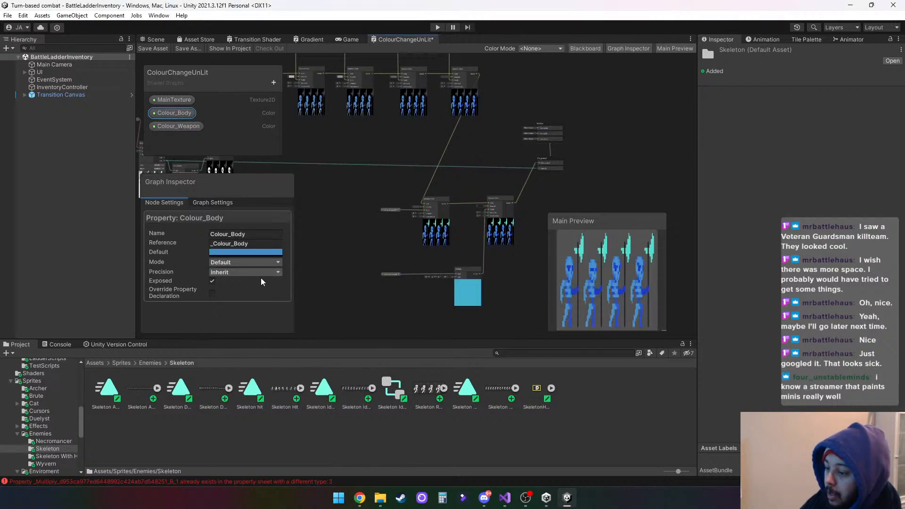
pyautogui.click(228, 252)
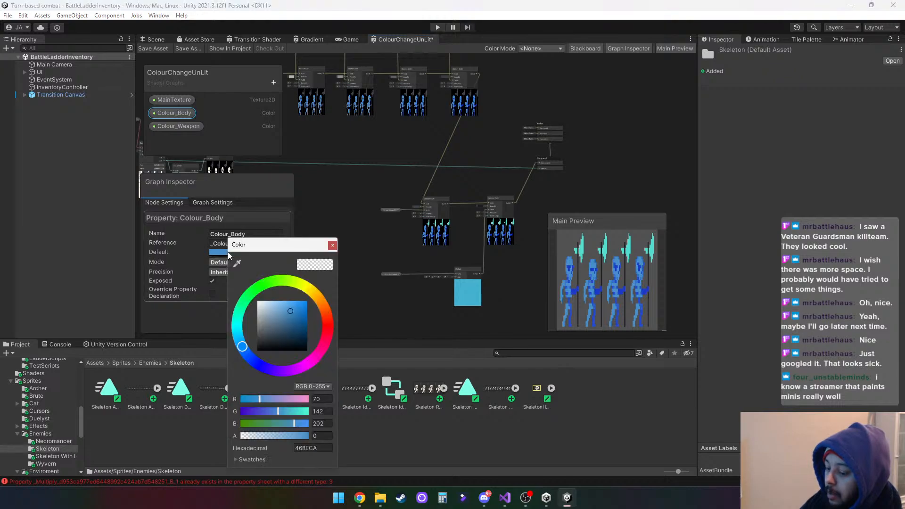
pyautogui.click(329, 322)
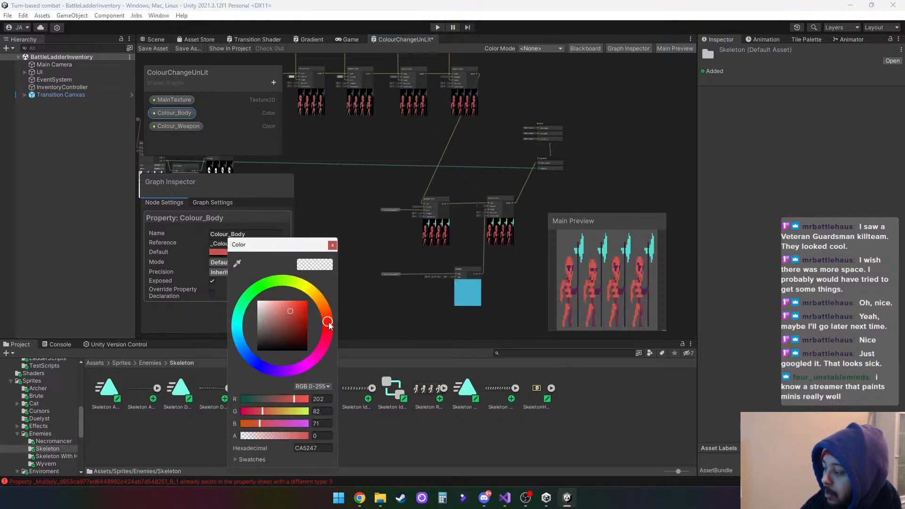
pyautogui.moveTo(295, 313)
pyautogui.mouseDown()
pyautogui.moveTo(259, 304)
pyautogui.moveTo(281, 319)
pyautogui.moveTo(301, 311)
pyautogui.mouseUp()
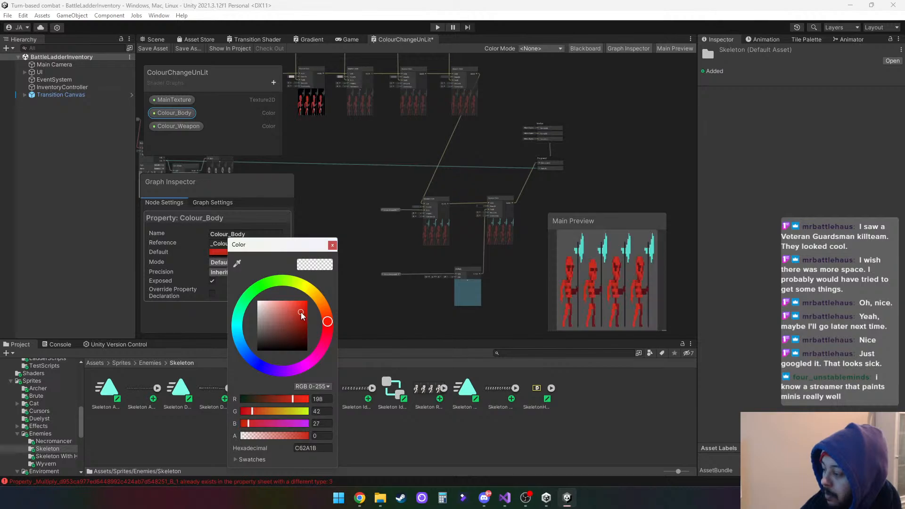
pyautogui.click(333, 245)
# Add a Boolean property named Weapon_CLR_Changed to the shader graph.
pyautogui.moveTo(336, 236); pyautogui.dragTo(454, 233, button='middle')
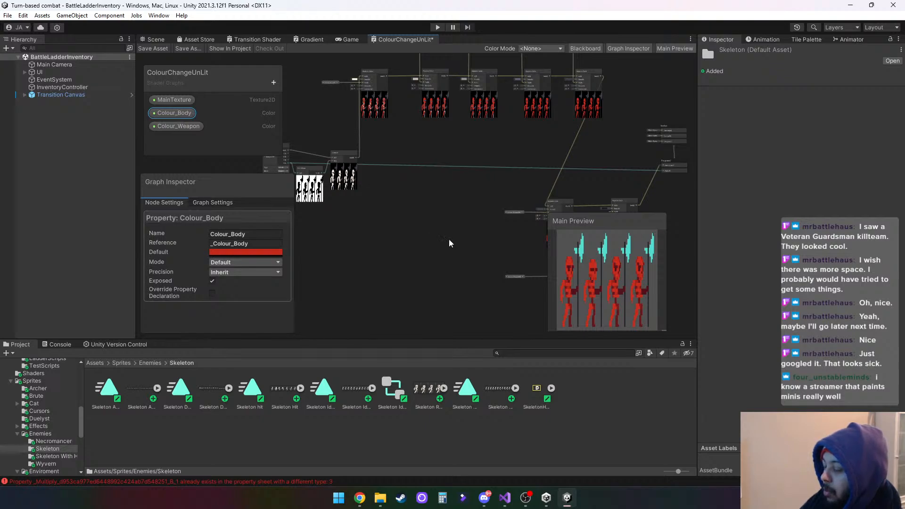
pyautogui.click(273, 83)
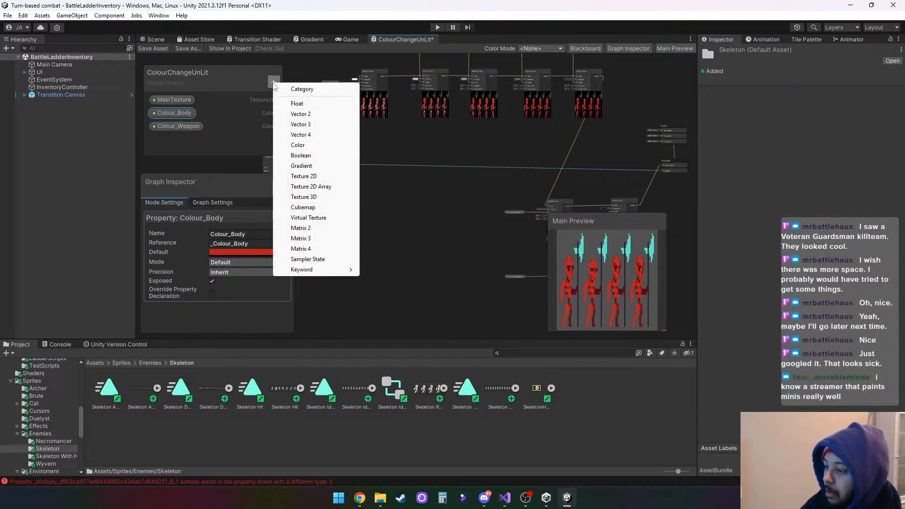
pyautogui.click(311, 157)
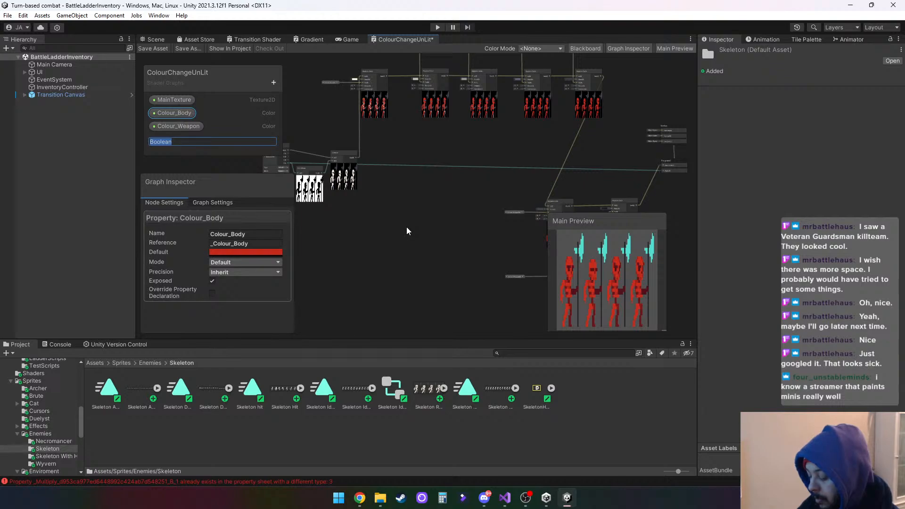
pyautogui.write('Weapon')
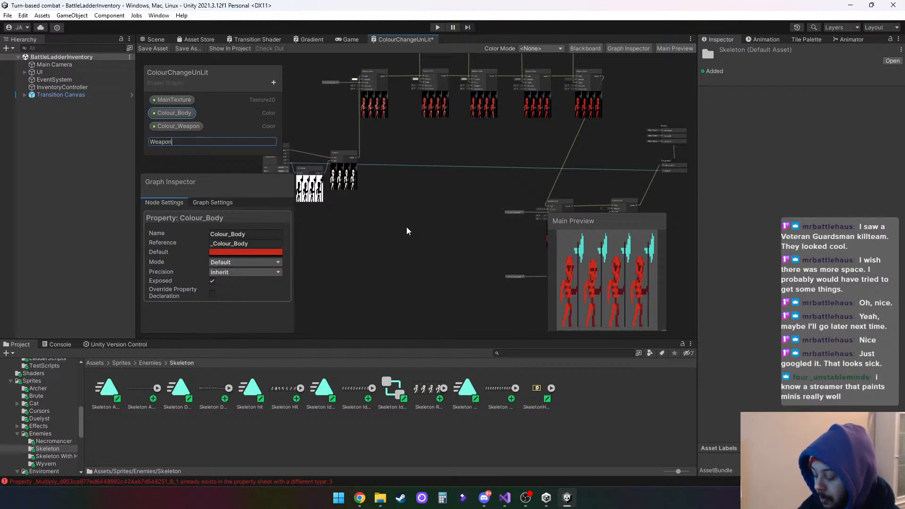
pyautogui.write('_')
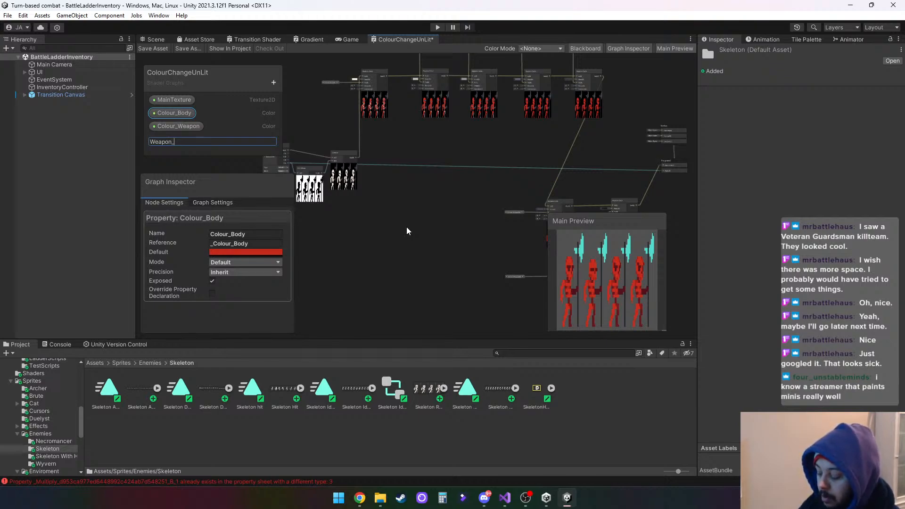
pyautogui.write('CLR')
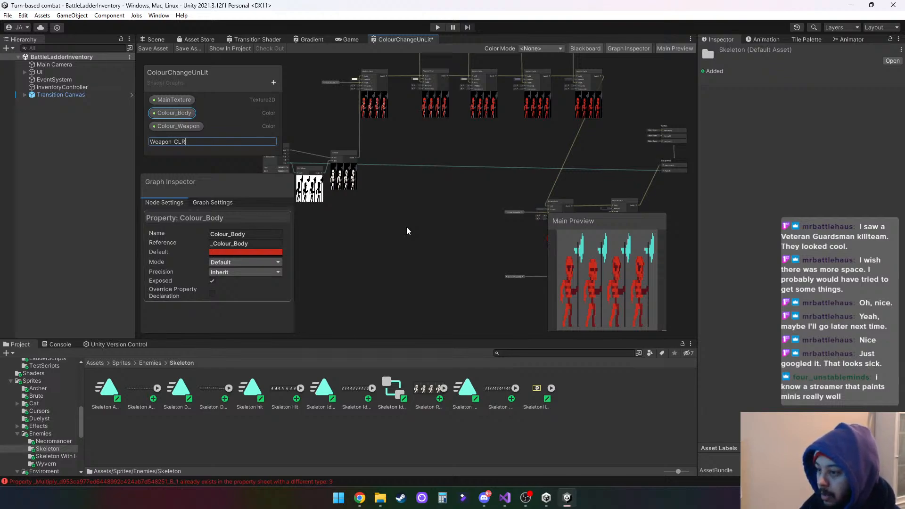
pyautogui.write('_Changed')
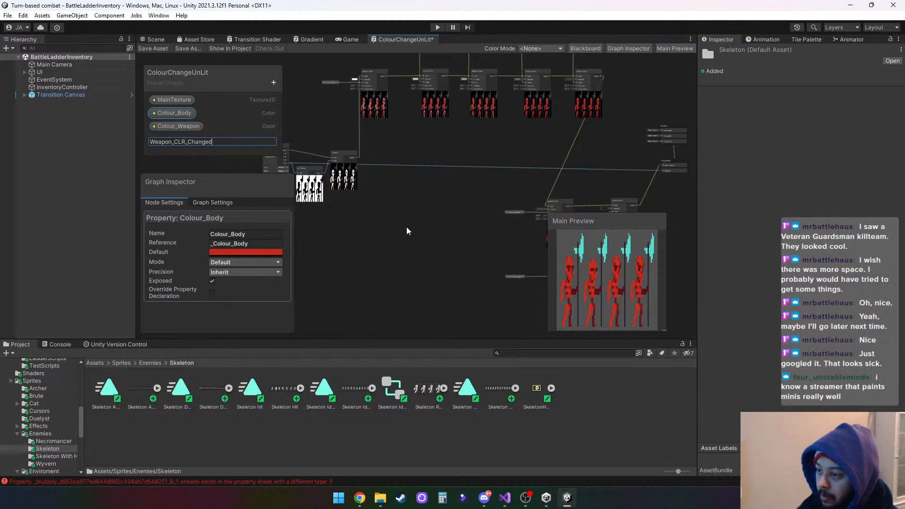
pyautogui.click(399, 229)
# Place a Weapon_CLR_Changed property node in the empty graph area to the left of the weapon chain.
pyautogui.click(197, 137)
pyautogui.moveTo(198, 139); pyautogui.dragTo(424, 231)
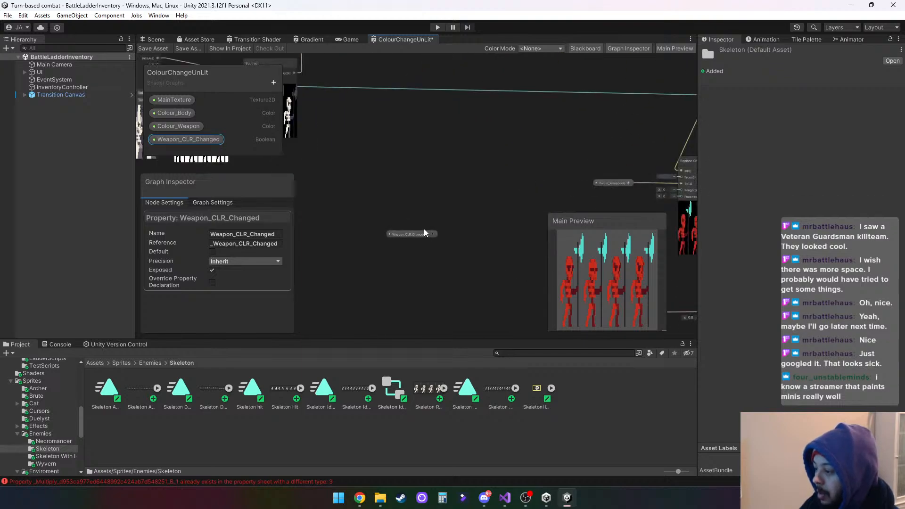
pyautogui.scroll(-2, 424, 232)
pyautogui.moveTo(441, 207); pyautogui.dragTo(391, 248, button='middle')
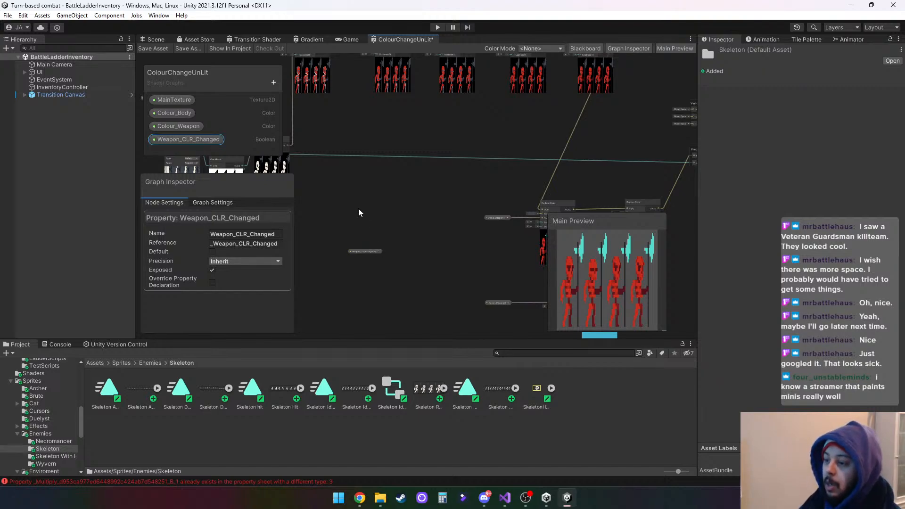
pyautogui.moveTo(355, 191); pyautogui.dragTo(394, 186, button='middle')
pyautogui.scroll(-3, 454, 202)
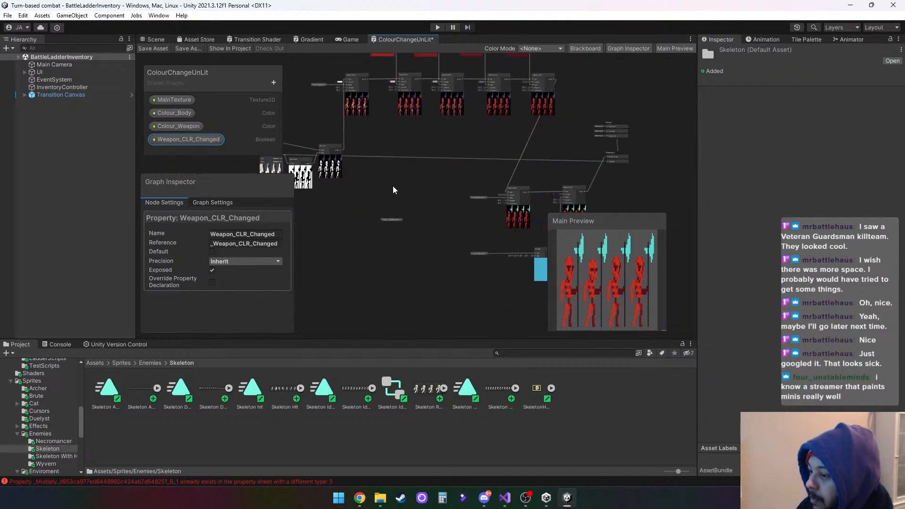
pyautogui.scroll(5, 397, 222)
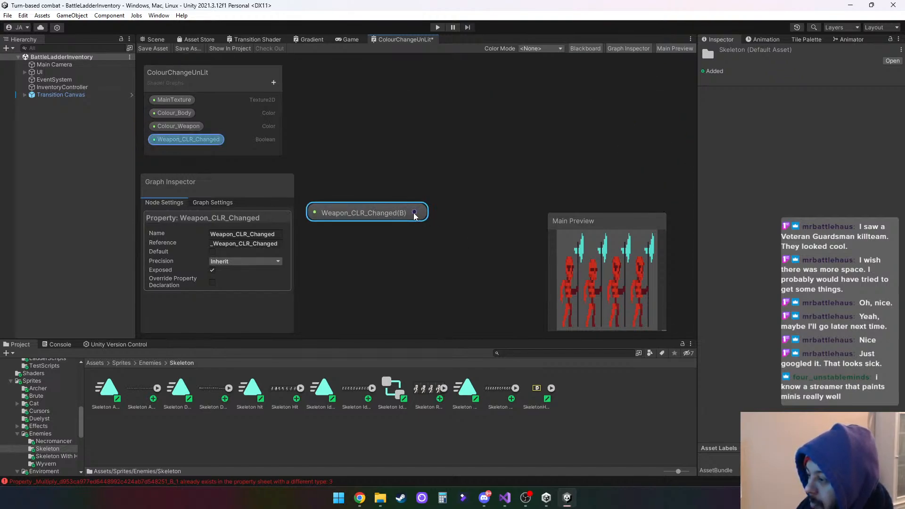
pyautogui.scroll(-3, 465, 211)
pyautogui.moveTo(440, 210); pyautogui.dragTo(482, 202)
pyautogui.click(503, 188)
pyautogui.moveTo(503, 187); pyautogui.dragTo(431, 194, button='middle')
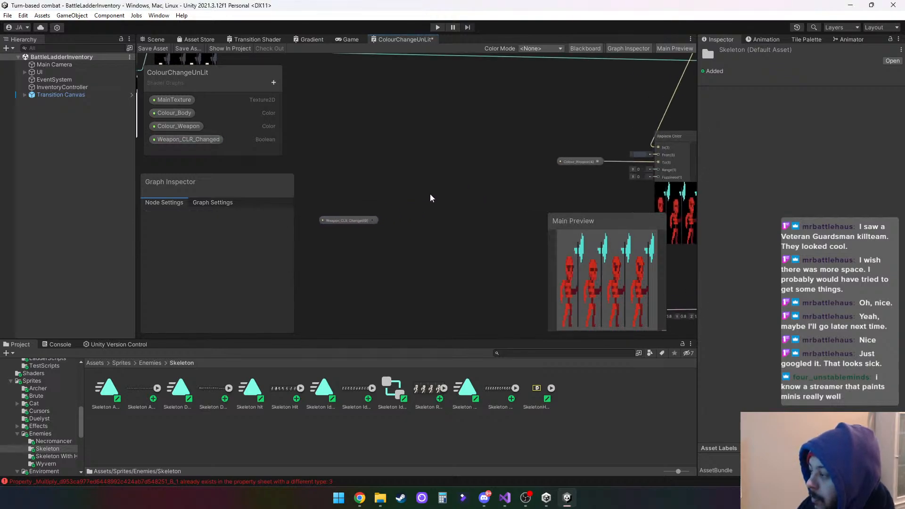
pyautogui.moveTo(372, 220); pyautogui.dragTo(440, 198)
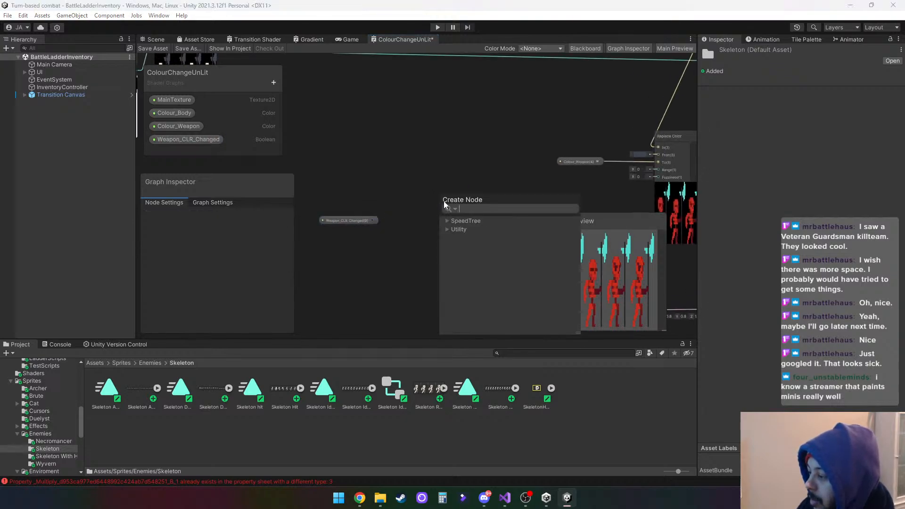
pyautogui.click(417, 184)
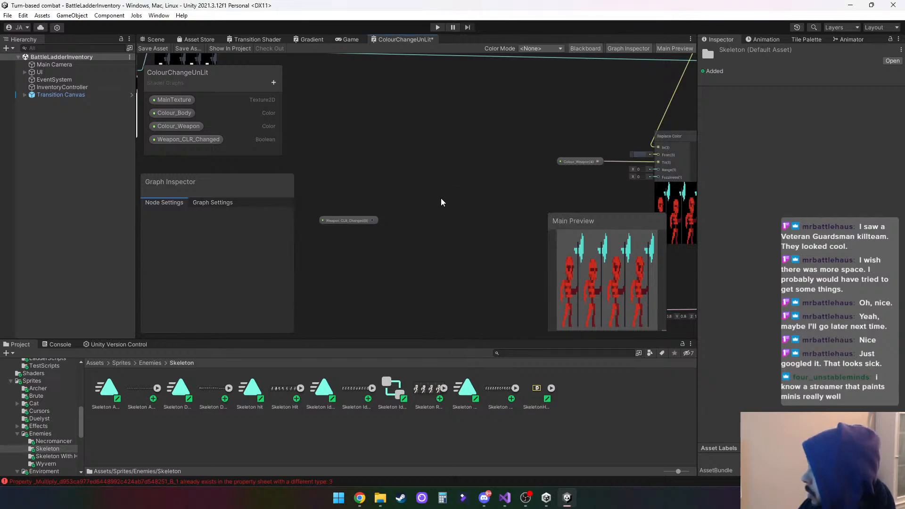
pyautogui.moveTo(437, 196); pyautogui.dragTo(374, 168, button='middle')
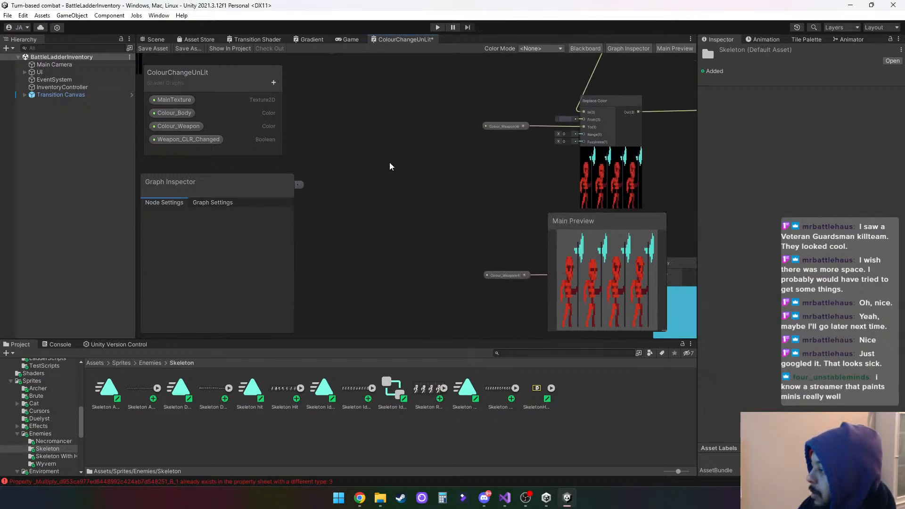
pyautogui.scroll(-3, 410, 171)
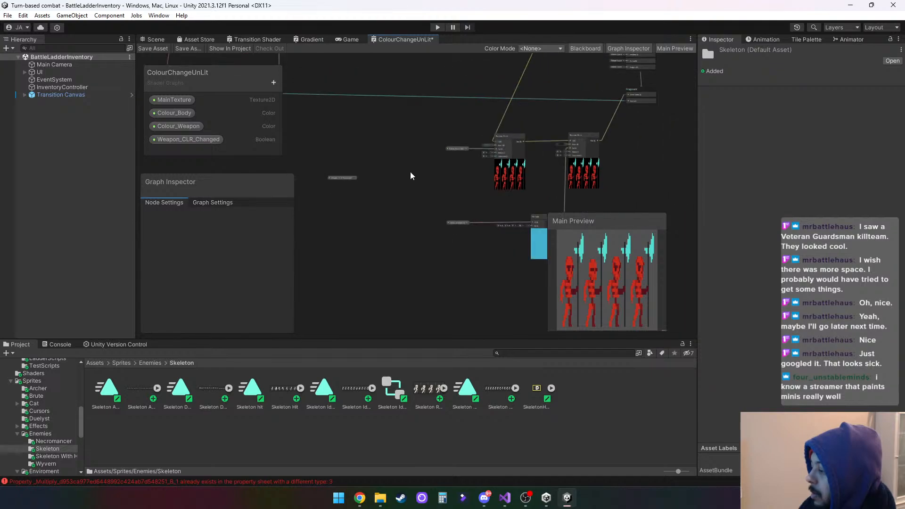
pyautogui.scroll(3, 409, 171)
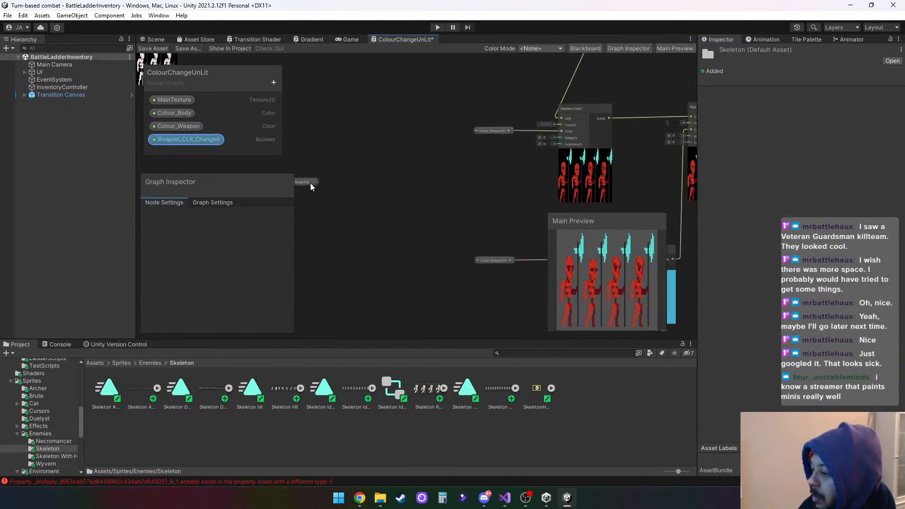
pyautogui.press('space')
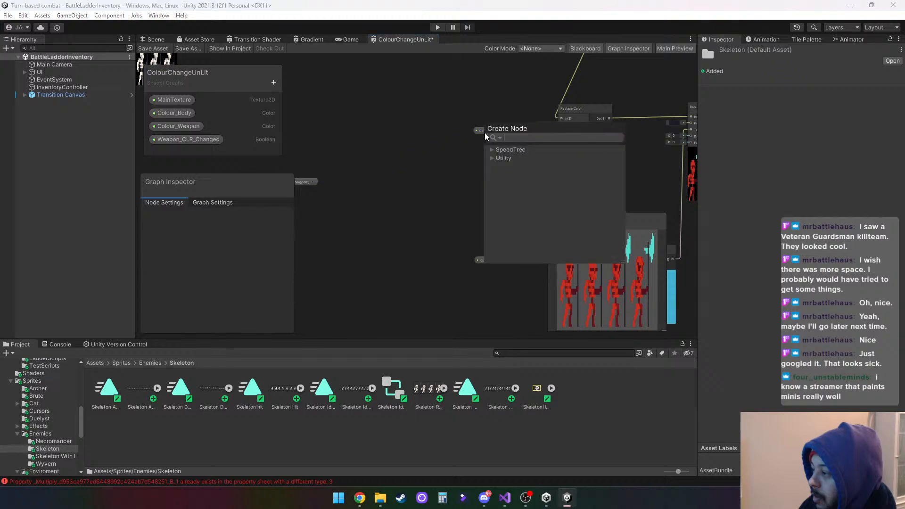
pyautogui.click(652, 137)
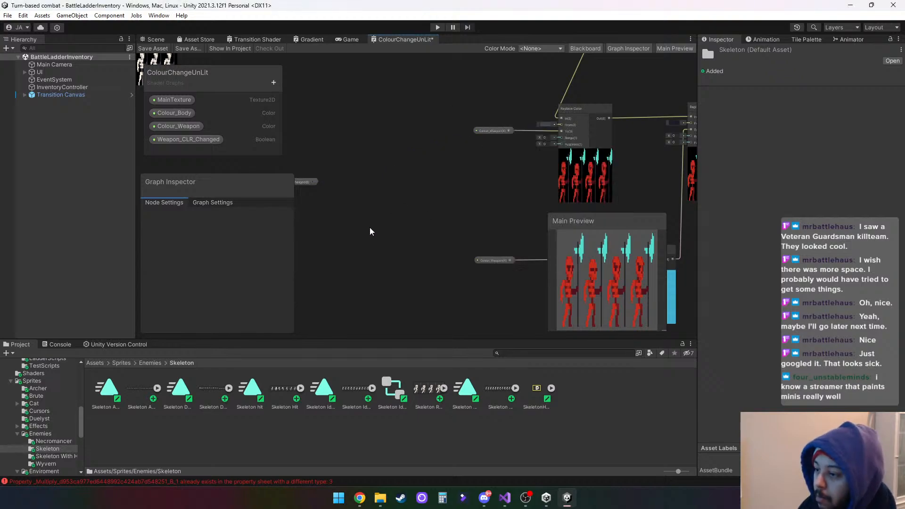
pyautogui.moveTo(368, 229); pyautogui.dragTo(417, 220, button='middle')
pyautogui.scroll(-3, 417, 224)
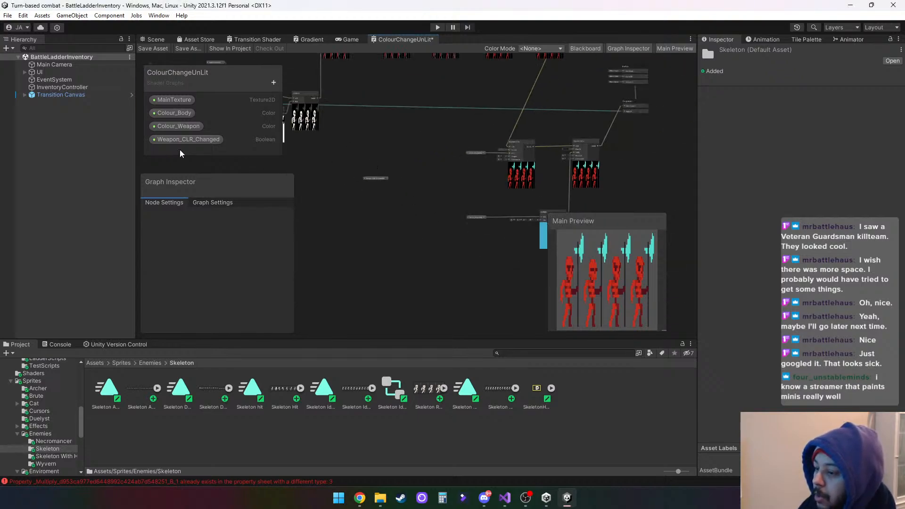
pyautogui.click(188, 140)
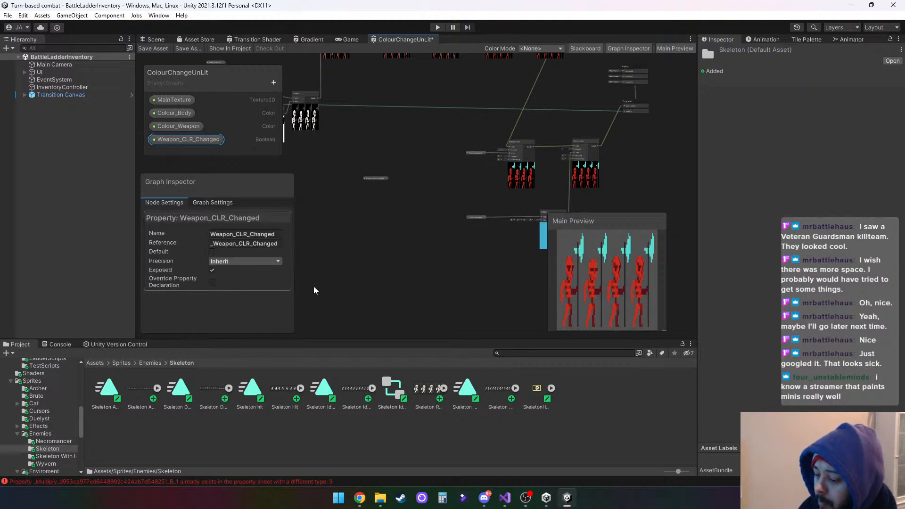
pyautogui.click(350, 242)
pyautogui.moveTo(374, 147); pyautogui.dragTo(431, 222, button='middle')
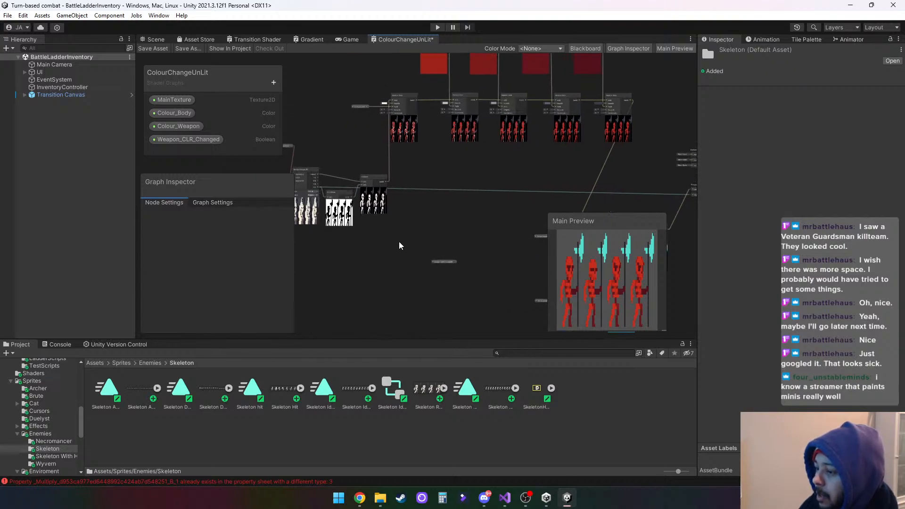
# Add a second Boolean property named Body_CLR_Changed to the shader graph.
pyautogui.click(273, 83)
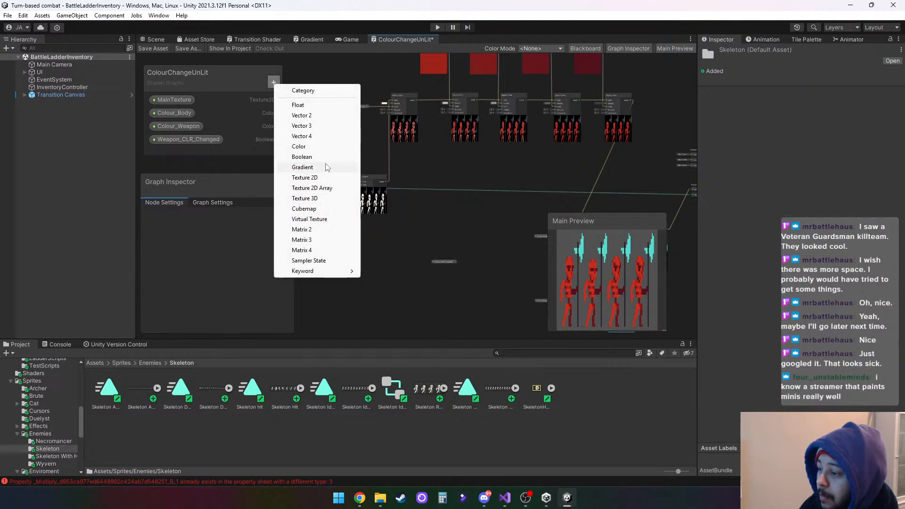
pyautogui.click(302, 157)
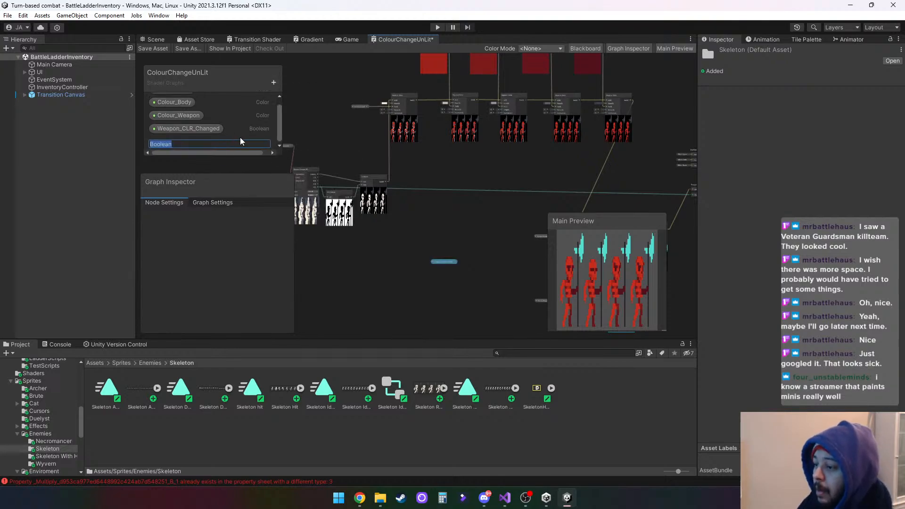
pyautogui.moveTo(231, 155); pyautogui.dragTo(231, 170)
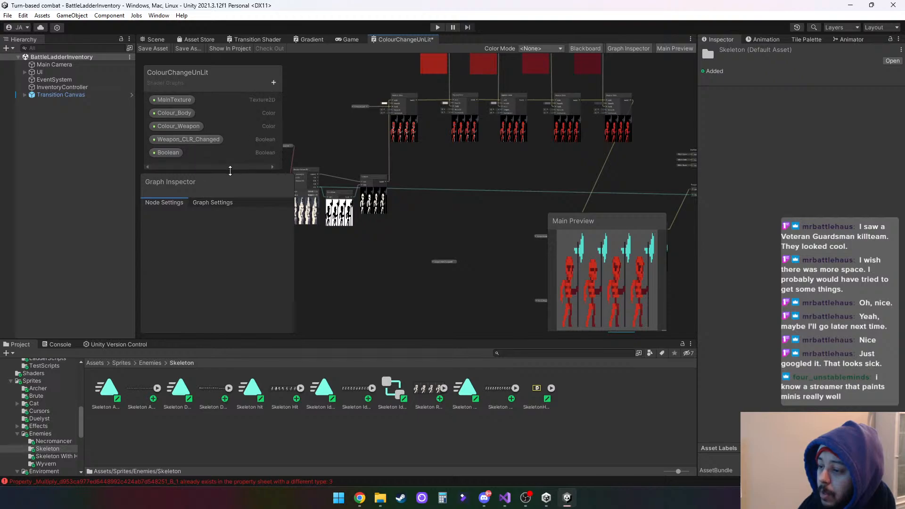
pyautogui.click(166, 150)
pyautogui.rightClick(166, 151)
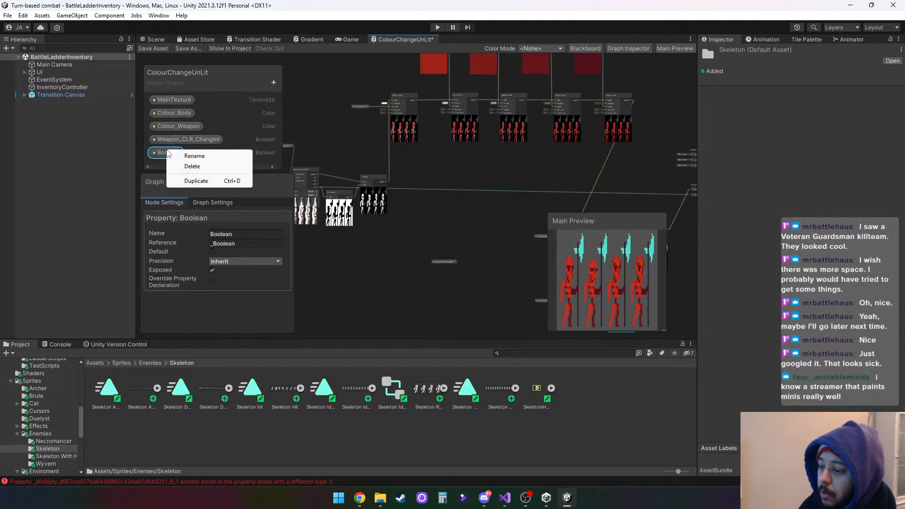
pyautogui.click(197, 156)
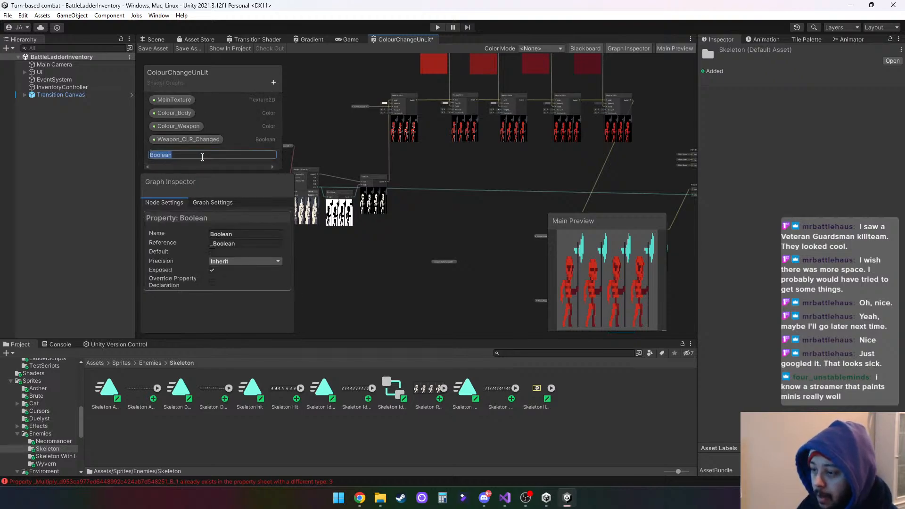
pyautogui.write('Body_CLR')
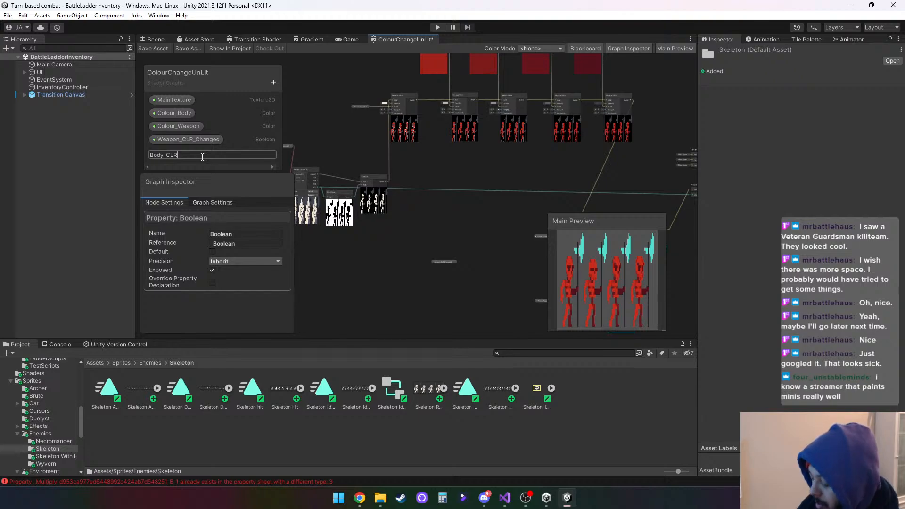
pyautogui.write('_Change')
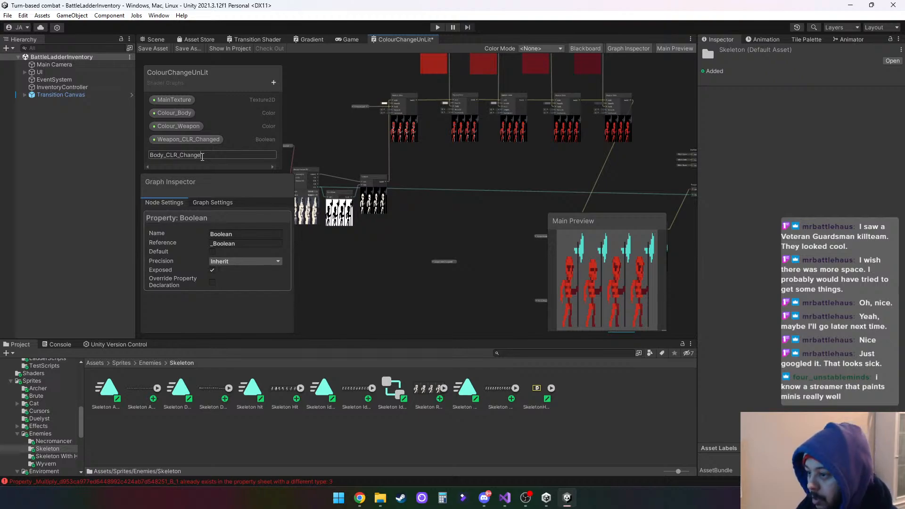
pyautogui.write('d')
pyautogui.click(323, 250)
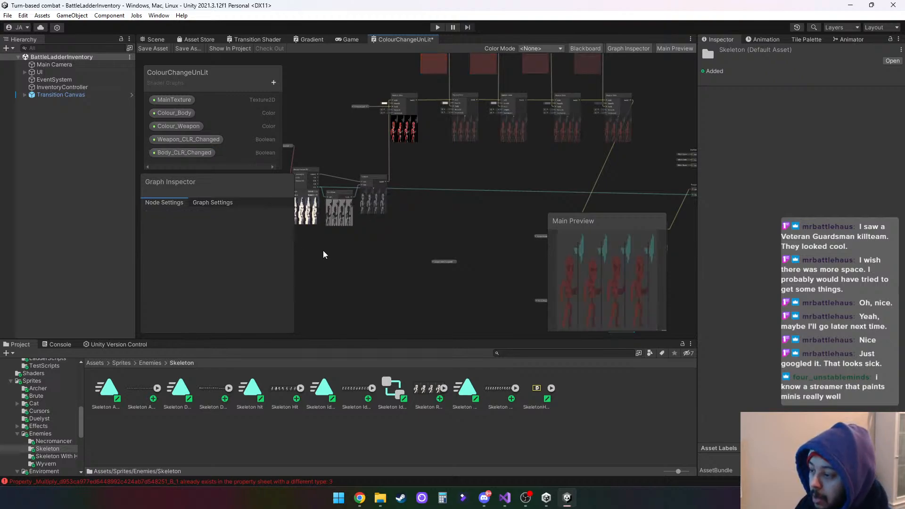
# Place a Body_CLR_Changed property node in the graph near the start of the body's Replace Color chain.
pyautogui.moveTo(308, 115); pyautogui.dragTo(343, 112, button='middle')
pyautogui.moveTo(197, 152); pyautogui.dragTo(363, 121)
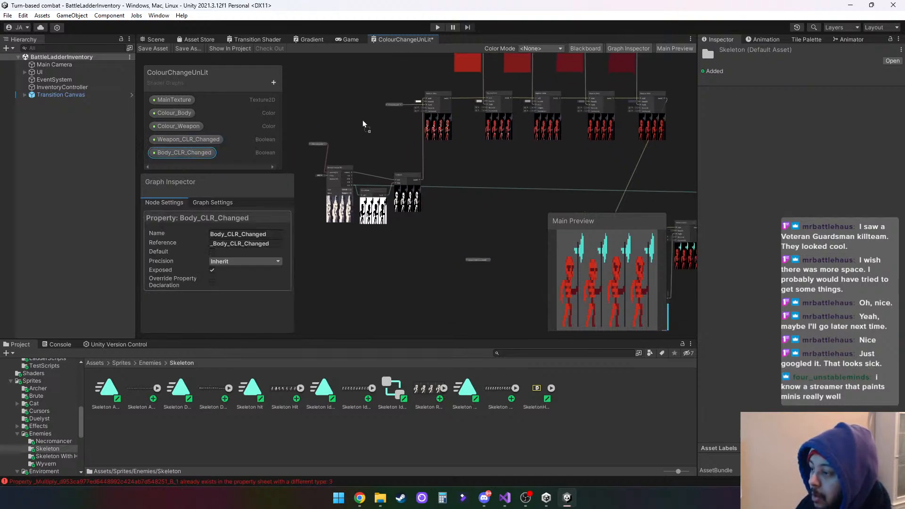
pyautogui.moveTo(469, 228); pyautogui.dragTo(398, 251, button='middle')
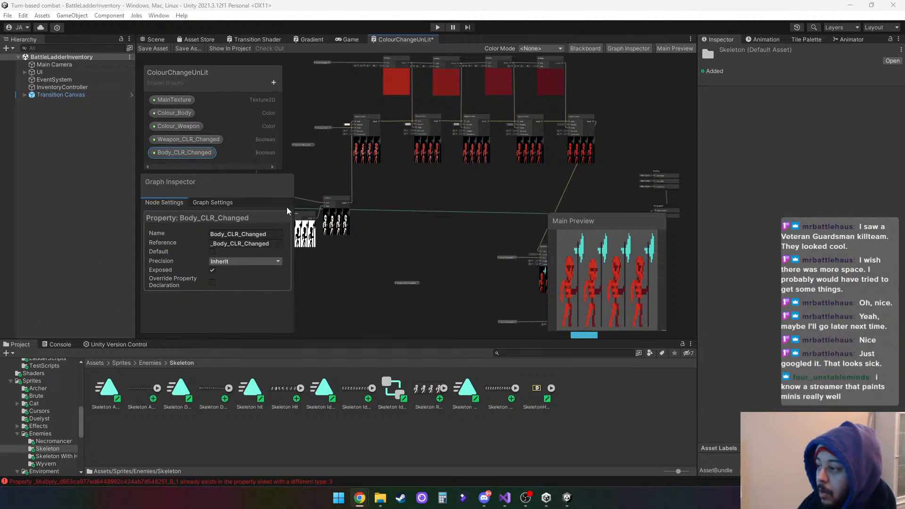
pyautogui.moveTo(408, 177); pyautogui.dragTo(397, 235, button='middle')
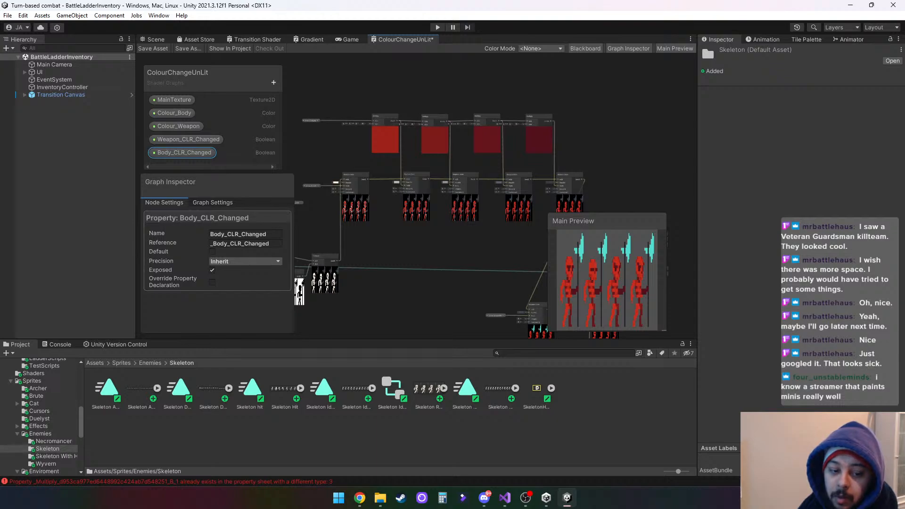
# Examine the body colour's Multiply nodes and the Replace Color chain they feed.
pyautogui.hotkey('alt', 'Tab')
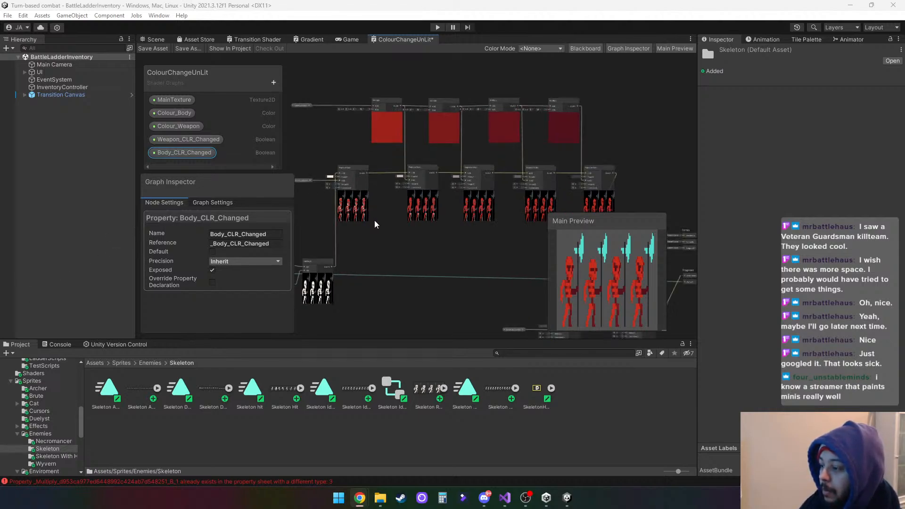
pyautogui.scroll(4, 400, 225)
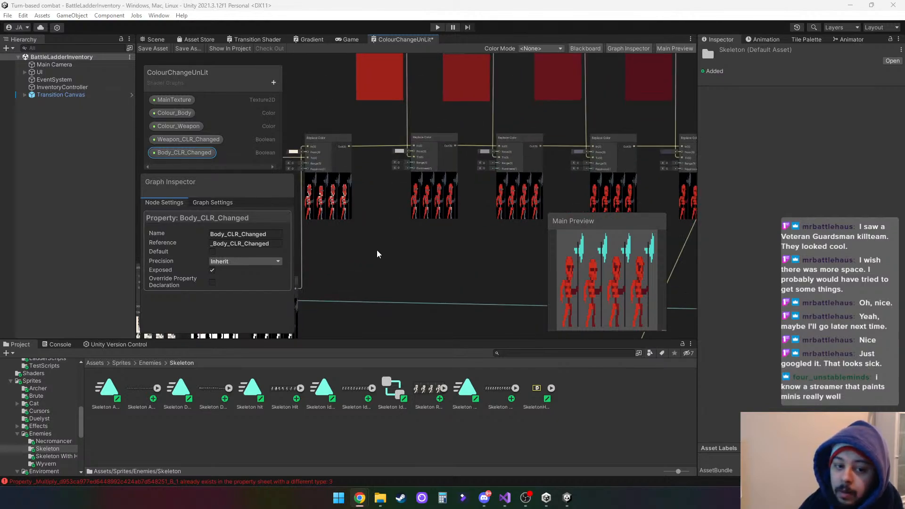
pyautogui.moveTo(362, 241); pyautogui.dragTo(417, 290, button='middle')
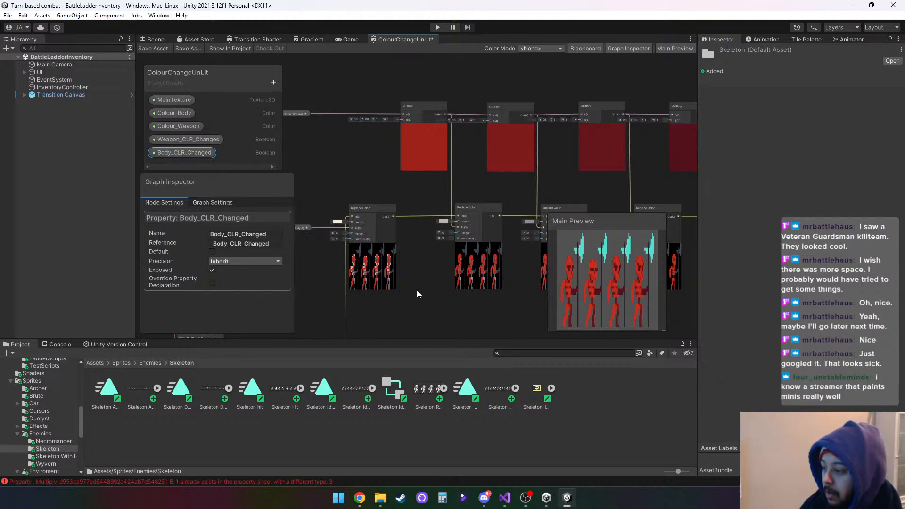
pyautogui.scroll(3, 409, 258)
pyautogui.moveTo(408, 239); pyautogui.dragTo(440, 239, button='middle')
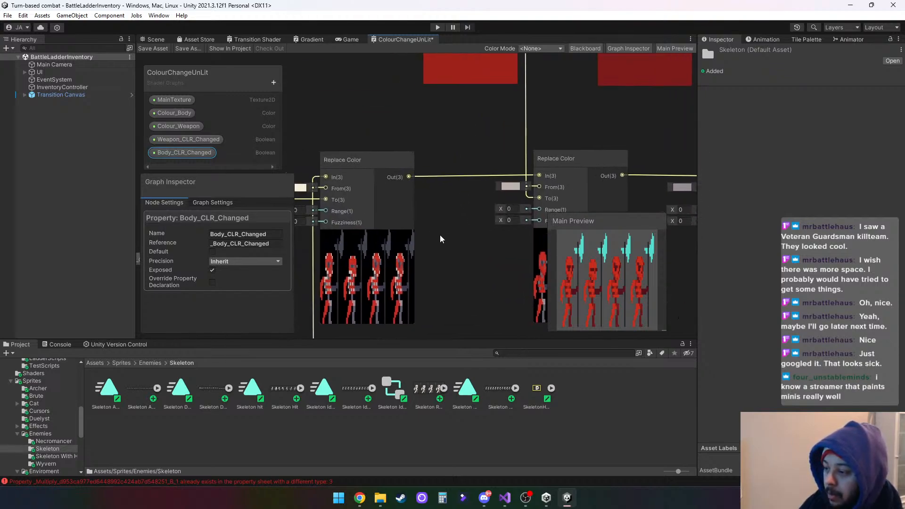
pyautogui.moveTo(453, 120); pyautogui.dragTo(429, 270, button='middle')
pyautogui.scroll(-2, 379, 244)
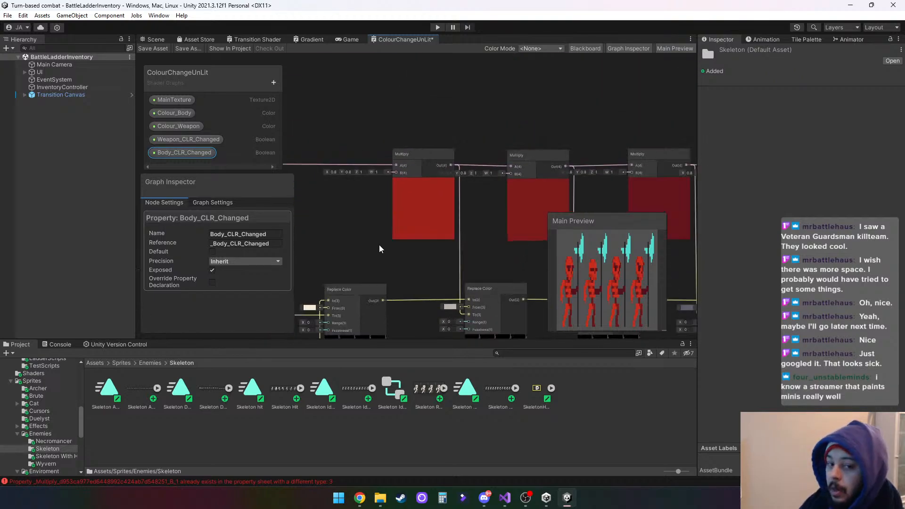
pyautogui.moveTo(353, 210); pyautogui.dragTo(357, 256, button='middle')
pyautogui.scroll(-2, 358, 256)
pyautogui.moveTo(401, 192); pyautogui.dragTo(357, 122, button='middle')
pyautogui.rightClick(357, 123)
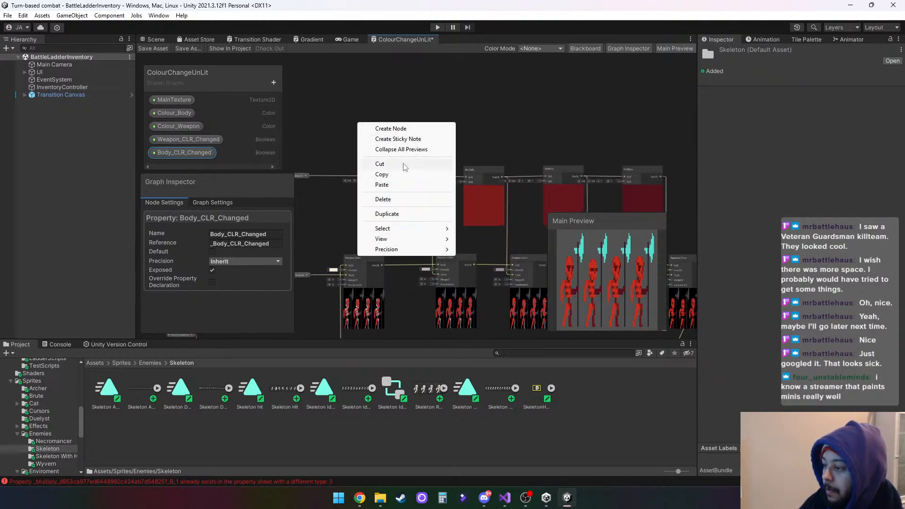
pyautogui.click(409, 129)
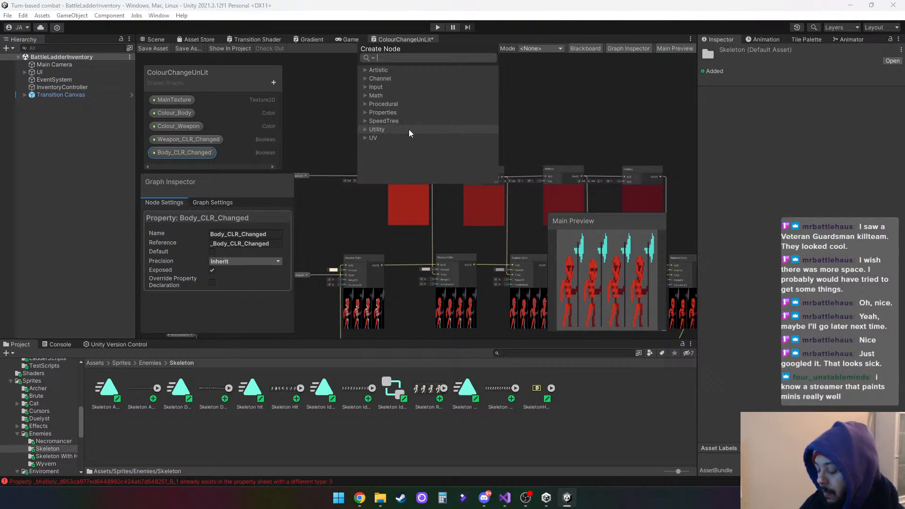
pyautogui.write('ve')
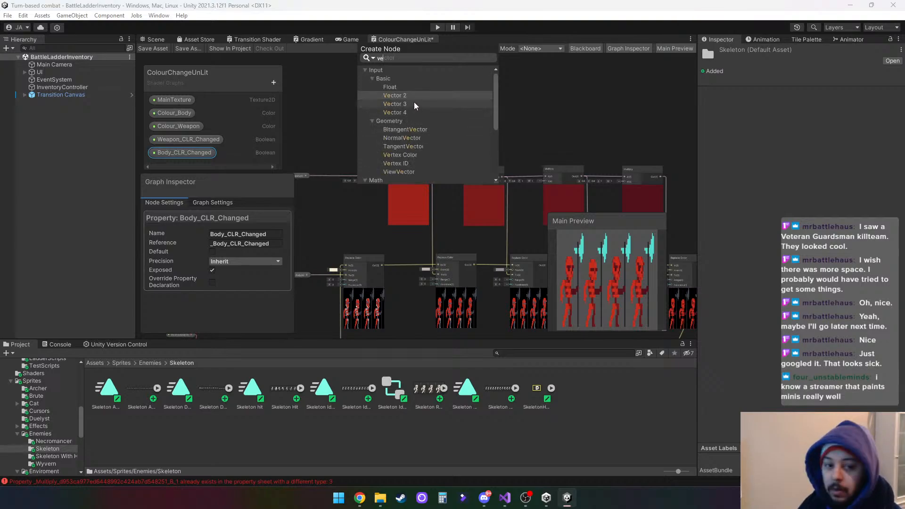
pyautogui.click(539, 97)
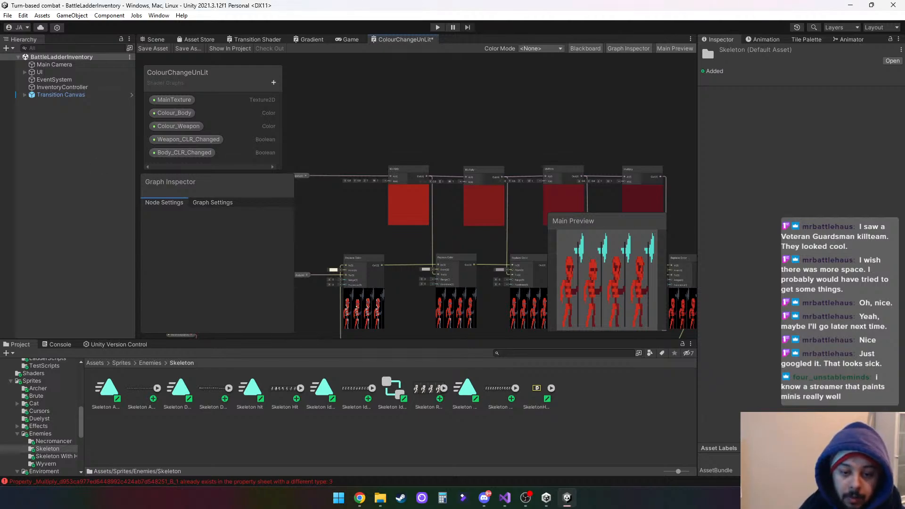
pyautogui.hotkey('alt', 'Tab')
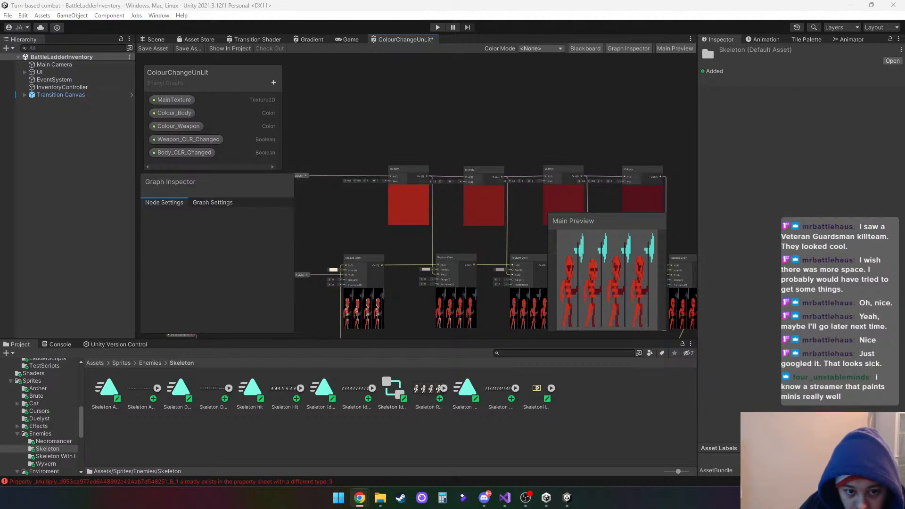
pyautogui.rightClick(345, 106)
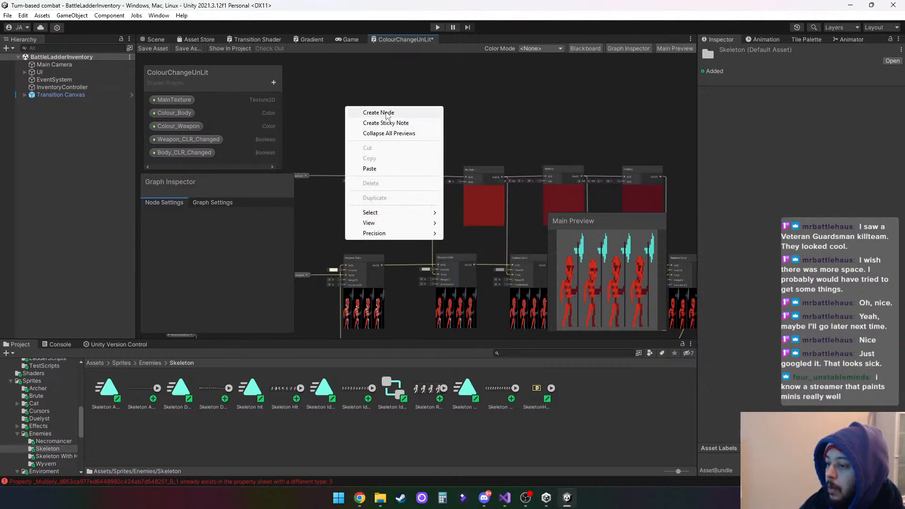
# Add a Vector 3 property named Colour_Math to the shader graph.
pyautogui.click(274, 82)
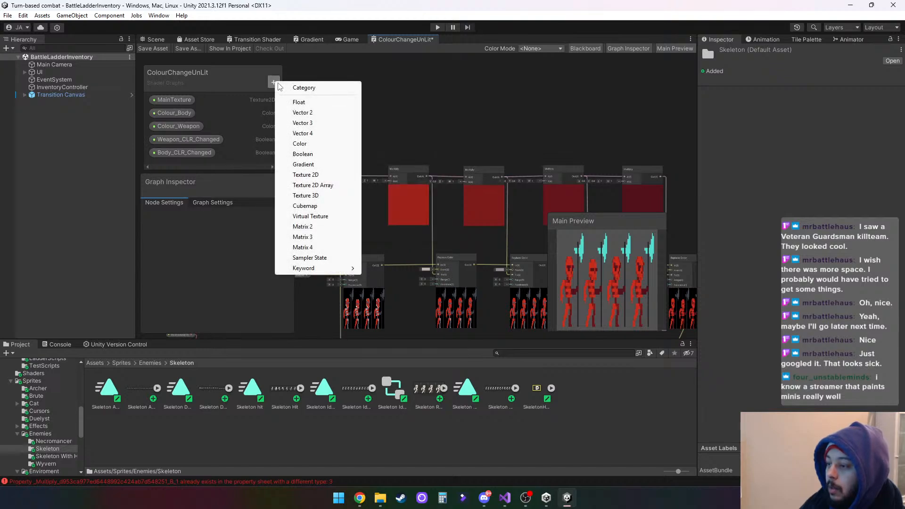
pyautogui.click(319, 123)
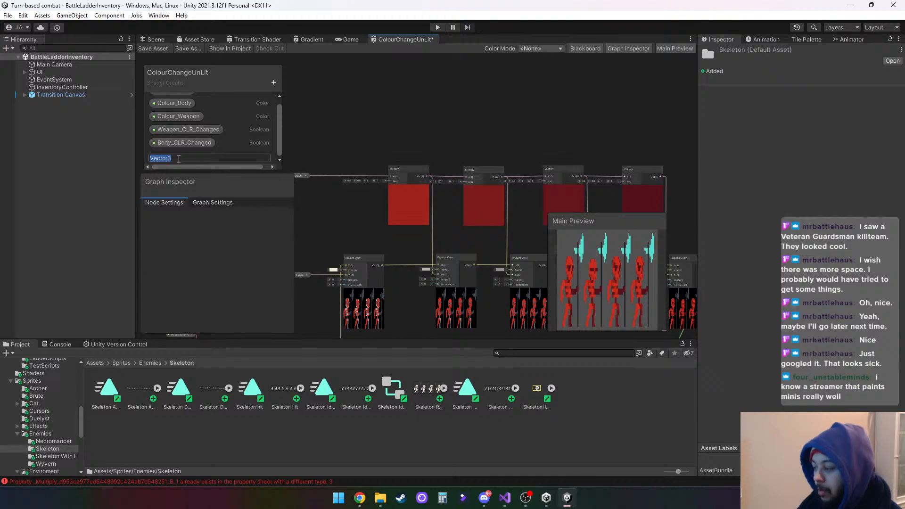
pyautogui.write('Colour')
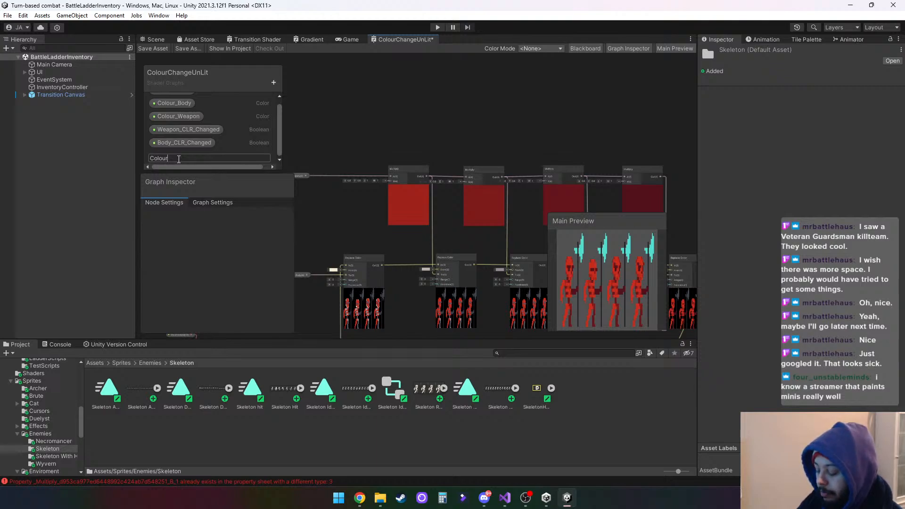
pyautogui.write('_')
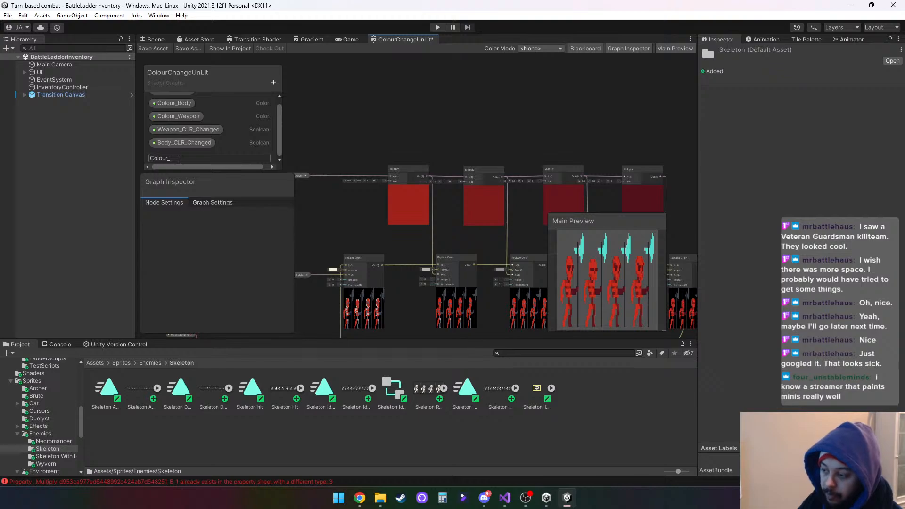
pyautogui.write('Math')
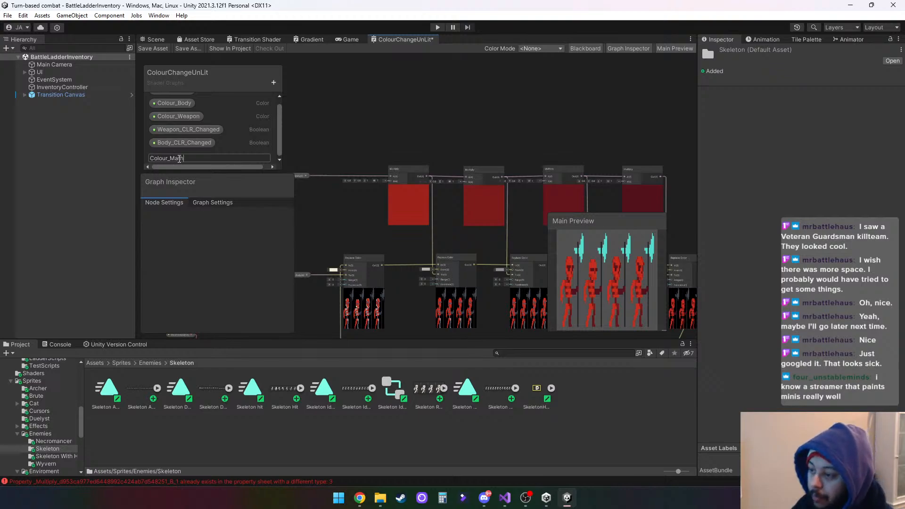
pyautogui.click(335, 133)
# Place a Colour_Math node above the first body Multiply node and connect it to that node's B input.
pyautogui.moveTo(186, 156); pyautogui.dragTo(352, 127)
pyautogui.scroll(5, 386, 133)
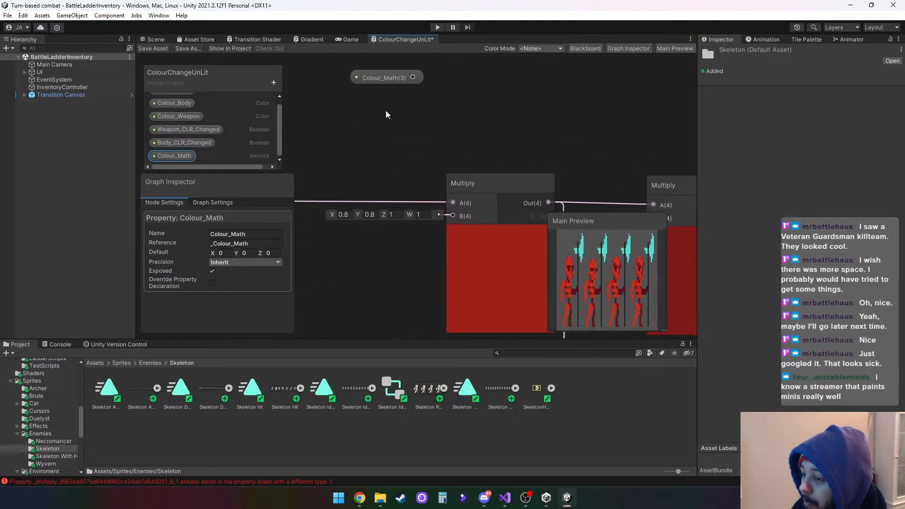
pyautogui.click(373, 78)
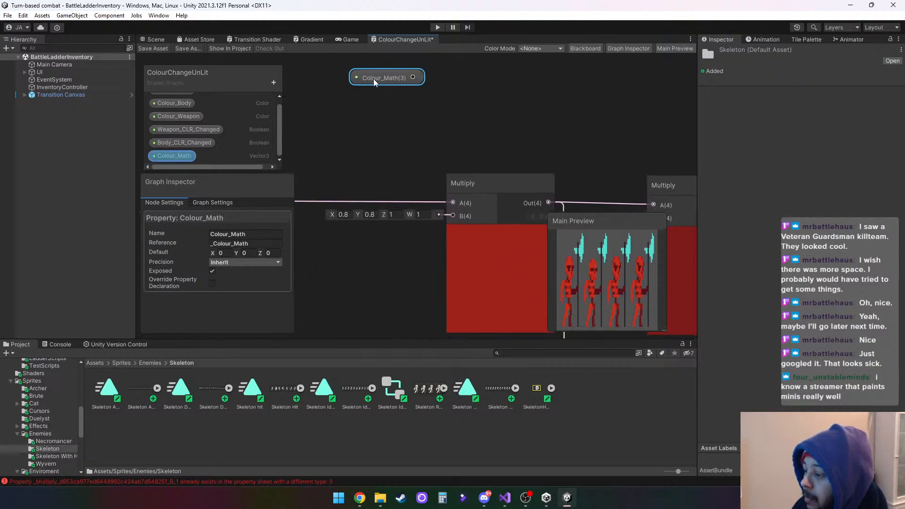
pyautogui.moveTo(413, 78); pyautogui.dragTo(454, 220)
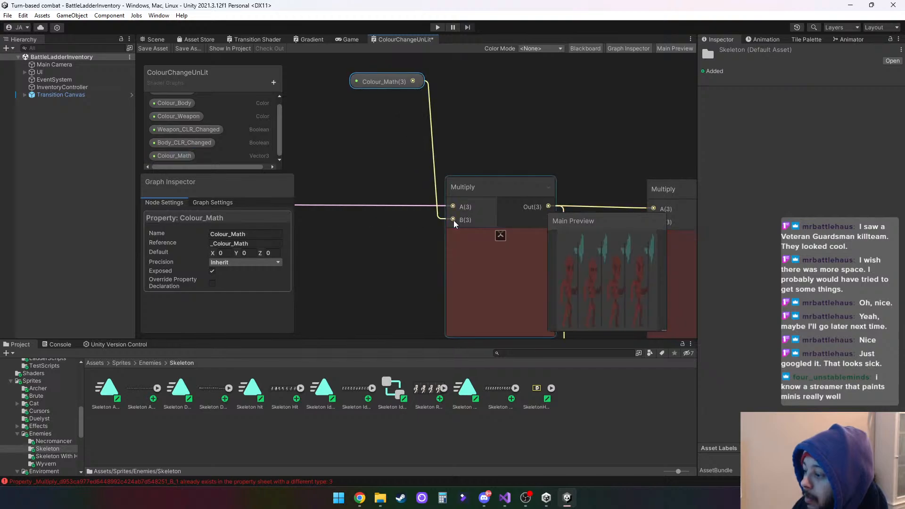
# Set the Colour_Math property's default vector to X 0.8, Y 0.8, Z 1.
pyautogui.moveTo(553, 140); pyautogui.dragTo(479, 82, button='middle')
pyautogui.click(227, 253)
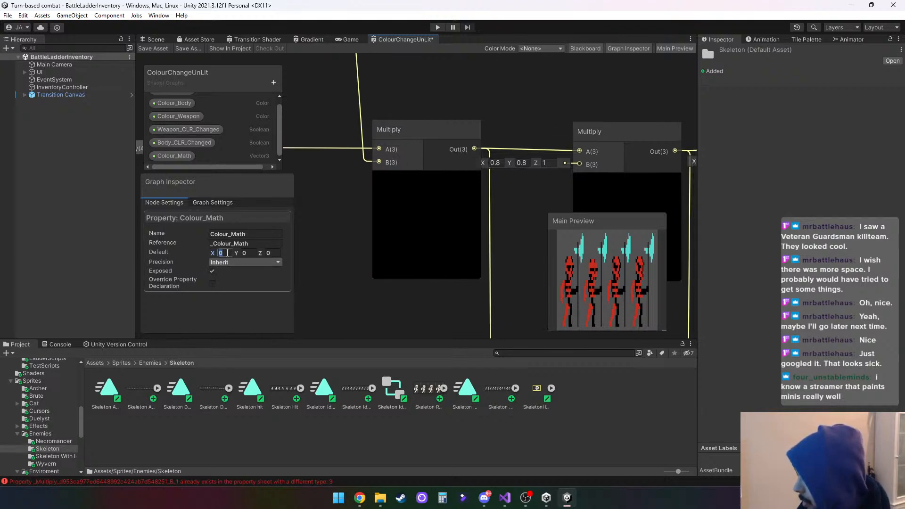
pyautogui.write('.8')
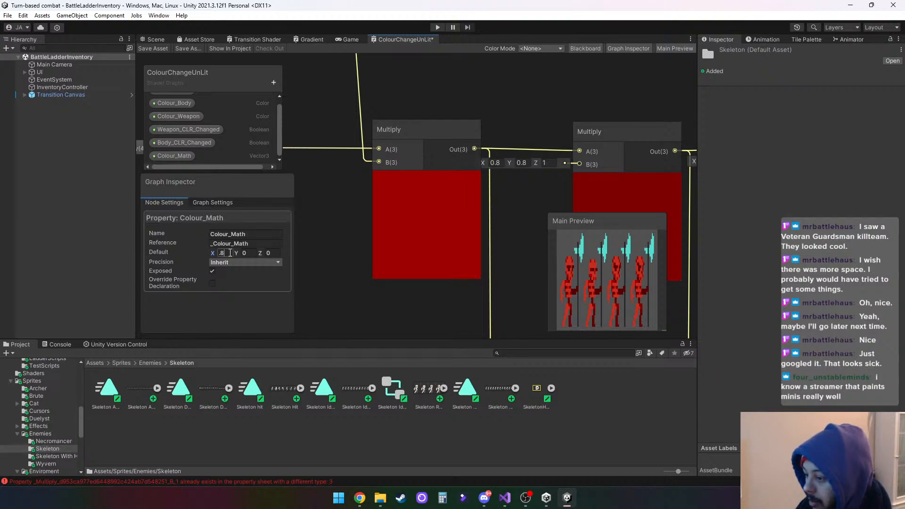
pyautogui.click(244, 253)
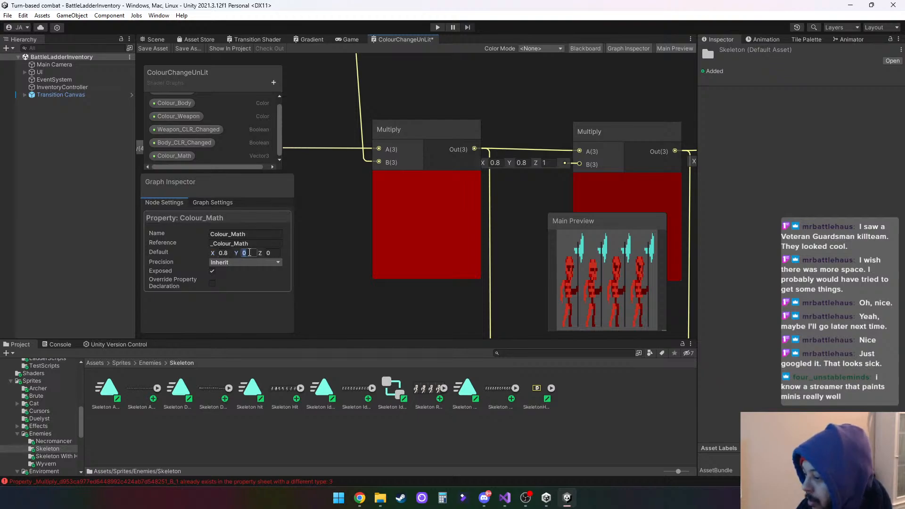
pyautogui.write('.8')
pyautogui.click(277, 254)
pyautogui.write('1')
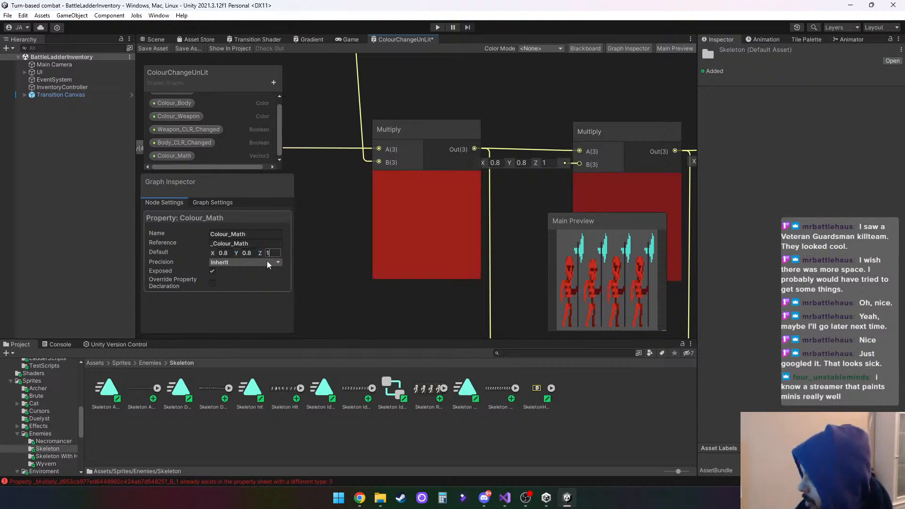
# Connect the Colour_Math node to the B inputs of the second, third and fourth body Multiply nodes.
pyautogui.click(460, 86)
pyautogui.scroll(-5, 468, 87)
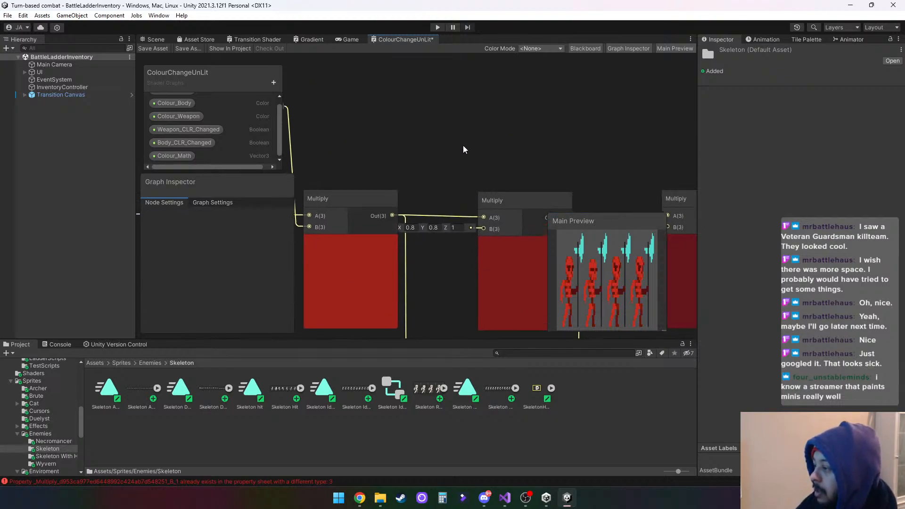
pyautogui.moveTo(332, 117); pyautogui.dragTo(464, 197)
pyautogui.moveTo(332, 117); pyautogui.dragTo(589, 197)
pyautogui.scroll(-2, 532, 139)
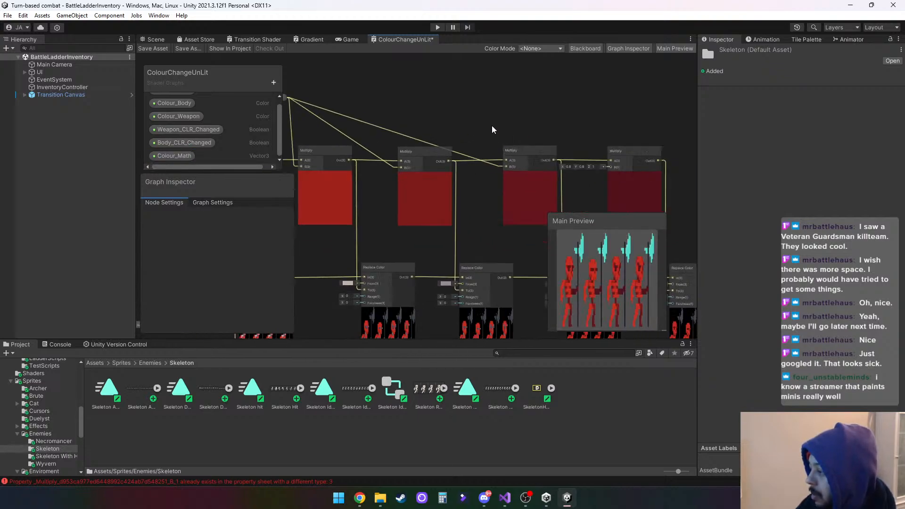
pyautogui.scroll(-2, 450, 113)
pyautogui.scroll(-2, 473, 127)
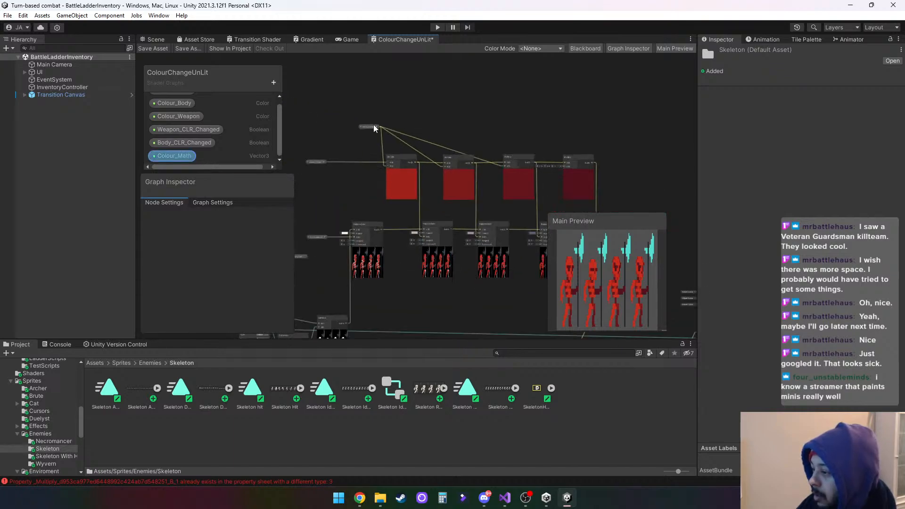
pyautogui.moveTo(377, 126); pyautogui.dragTo(565, 166)
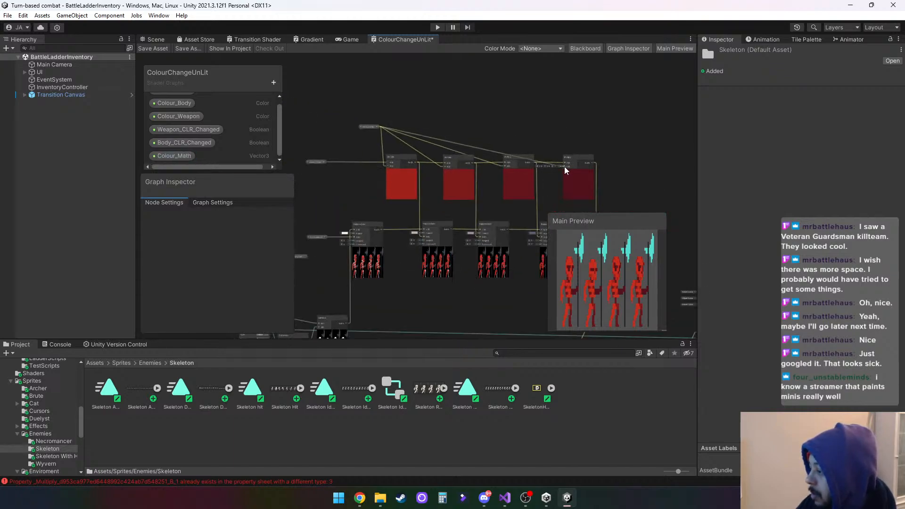
pyautogui.scroll(3, 541, 189)
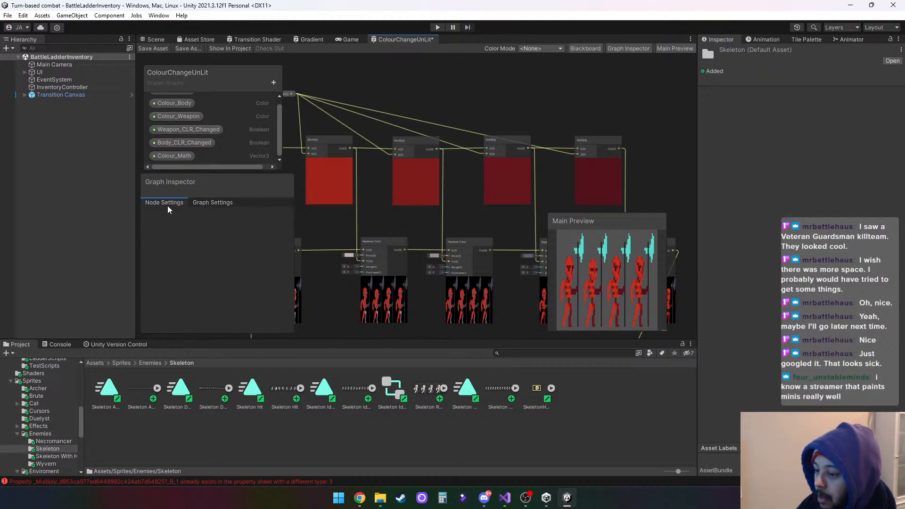
# Try changing the Colour_Math default, raising X to 1.46 and then setting both X and Y to 0.6.
pyautogui.click(184, 156)
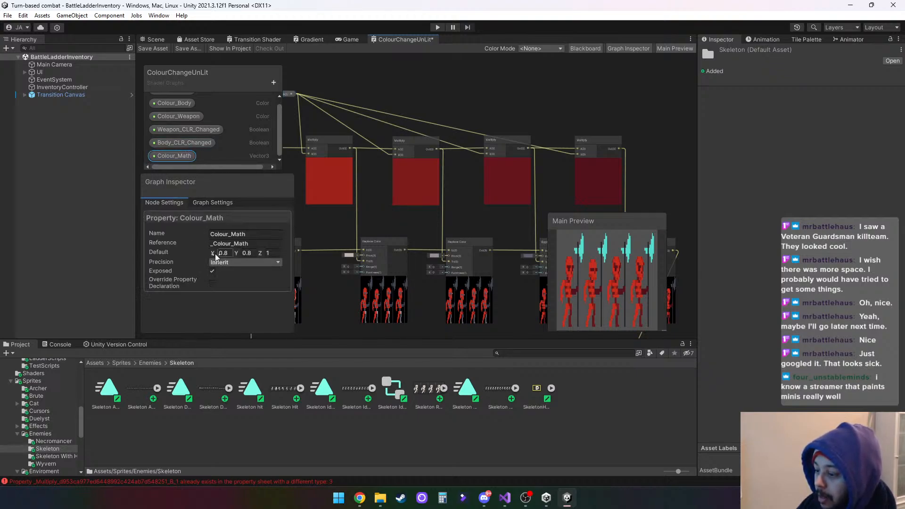
pyautogui.moveTo(214, 253); pyautogui.dragTo(224, 253)
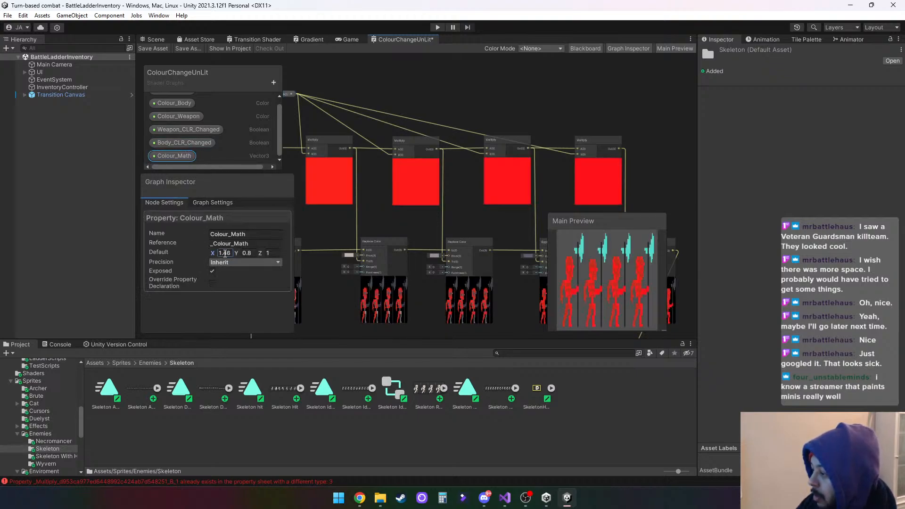
pyautogui.click(228, 253)
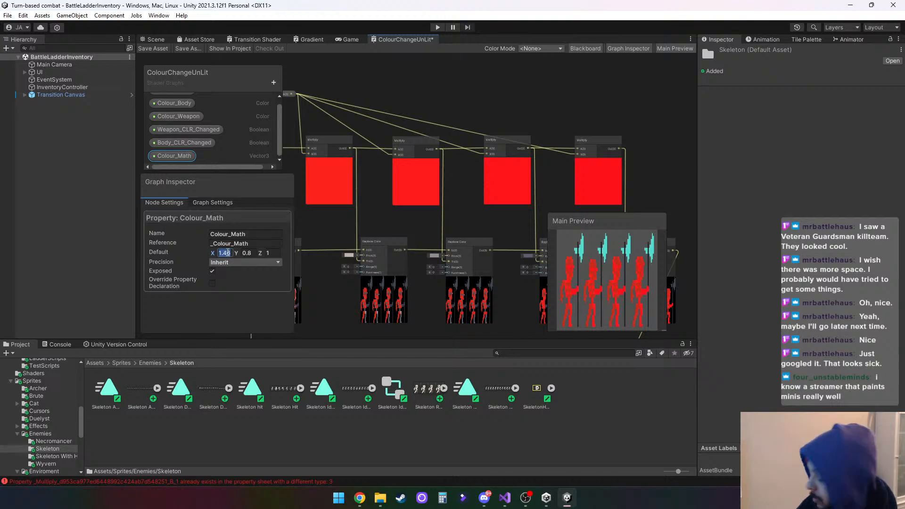
pyautogui.write('.8')
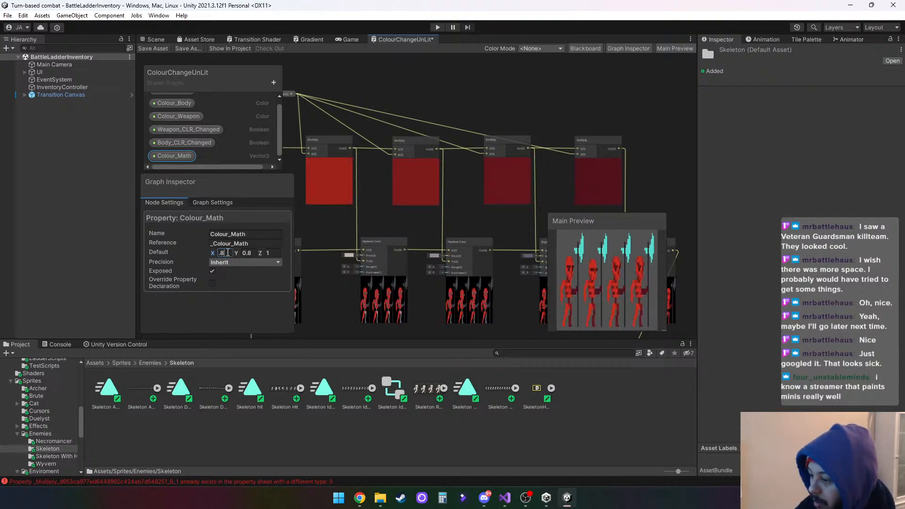
pyautogui.press('BackSpace')
pyautogui.write('6')
pyautogui.click(252, 253)
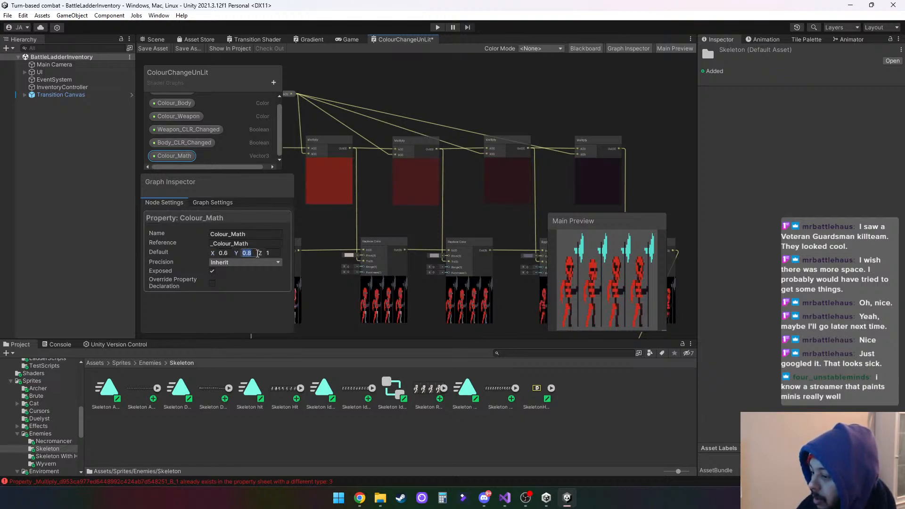
pyautogui.write('.6')
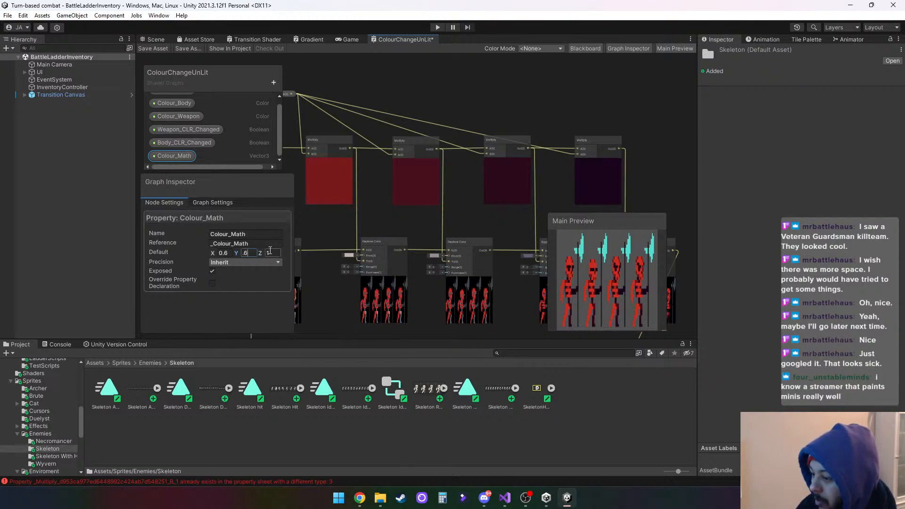
# Set the Colour_Math property's default X and Y to 0.7.
pyautogui.click(230, 253)
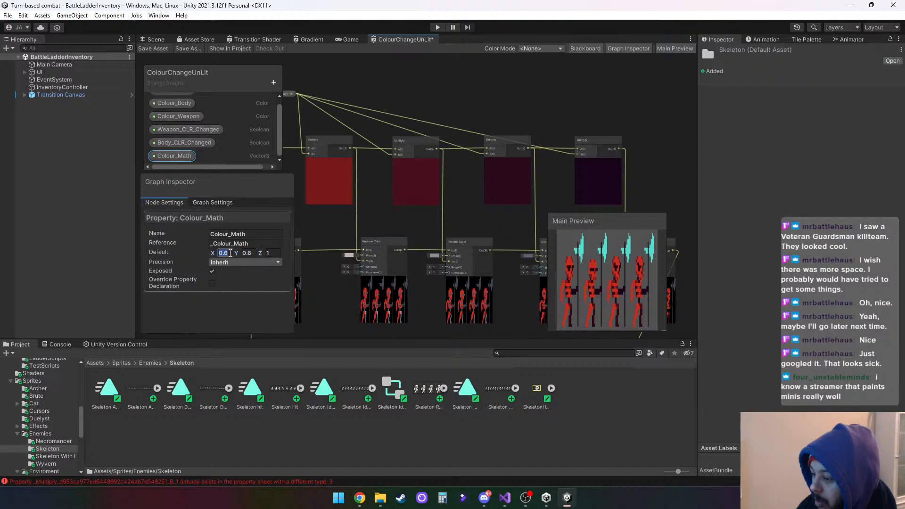
pyautogui.write('.7')
pyautogui.click(252, 253)
pyautogui.write('.7')
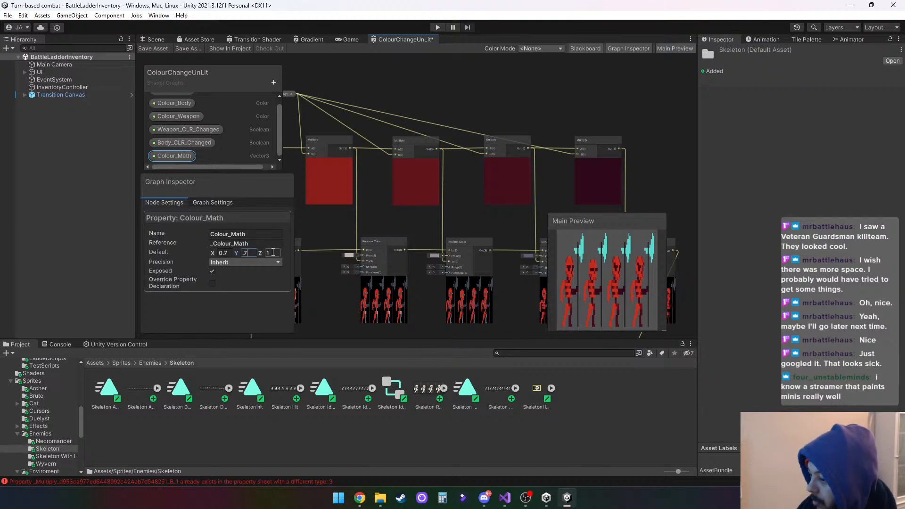
pyautogui.click(325, 289)
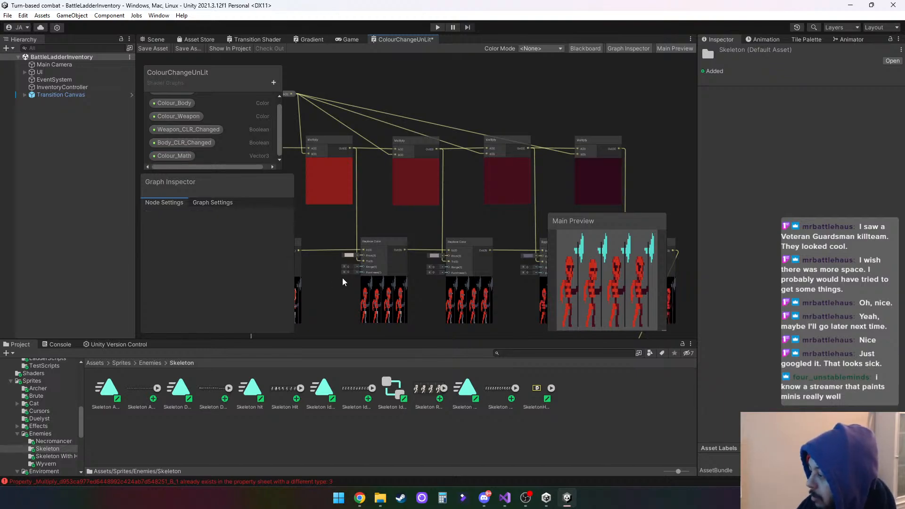
# Move the weapon's node group up so its two Replace Color nodes line up after the body's Replace Color chain.
pyautogui.moveTo(341, 278); pyautogui.dragTo(338, 141, button='middle')
pyautogui.scroll(-2, 375, 177)
pyautogui.scroll(-1, 396, 183)
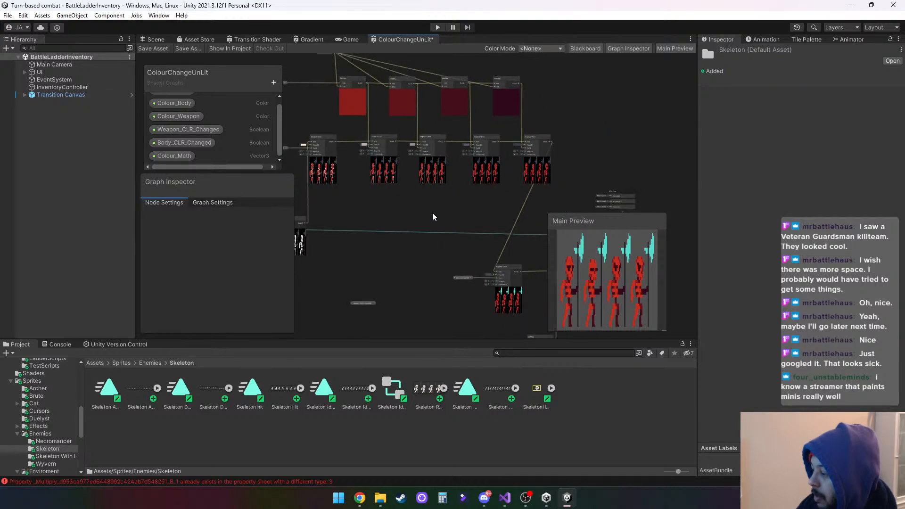
pyautogui.moveTo(412, 219); pyautogui.dragTo(367, 190, button='middle')
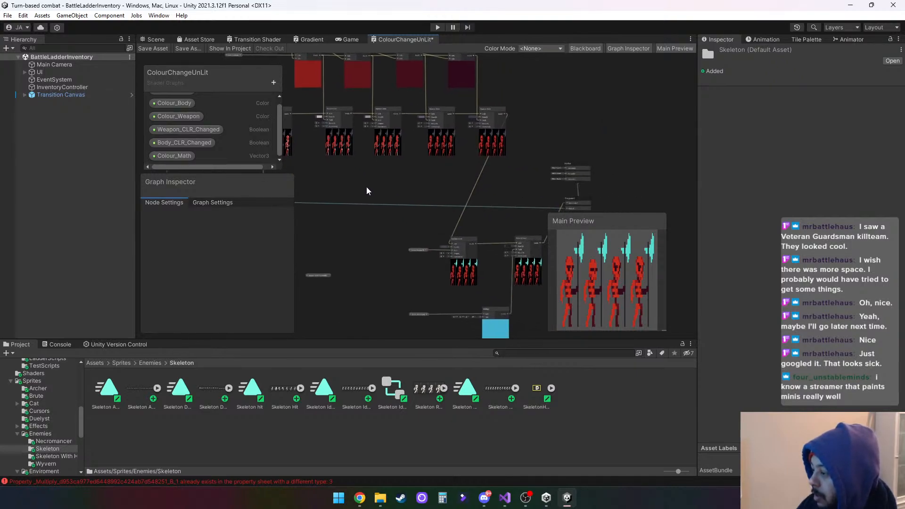
pyautogui.moveTo(419, 282); pyautogui.dragTo(369, 249, button='middle')
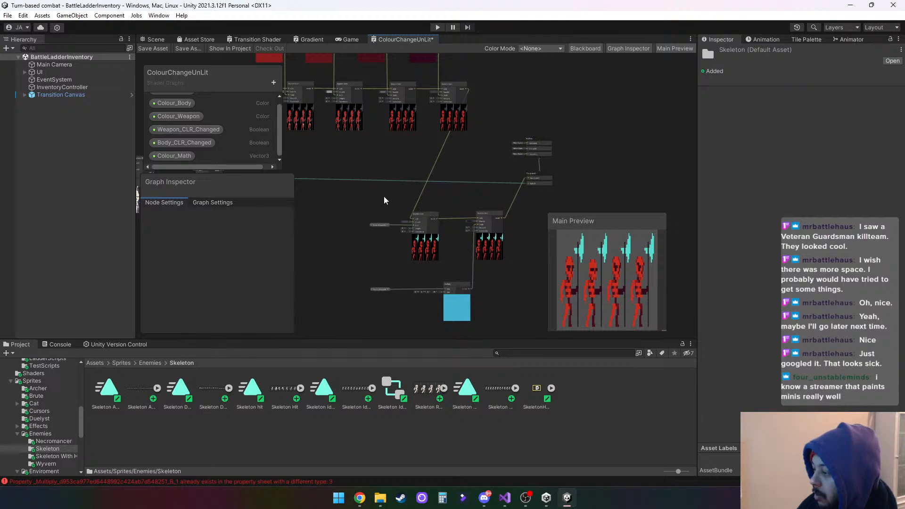
pyautogui.scroll(-1, 387, 199)
pyautogui.scroll(-1, 371, 190)
pyautogui.moveTo(377, 225); pyautogui.dragTo(483, 315)
pyautogui.moveTo(447, 203); pyautogui.dragTo(504, 153)
pyautogui.click(533, 243)
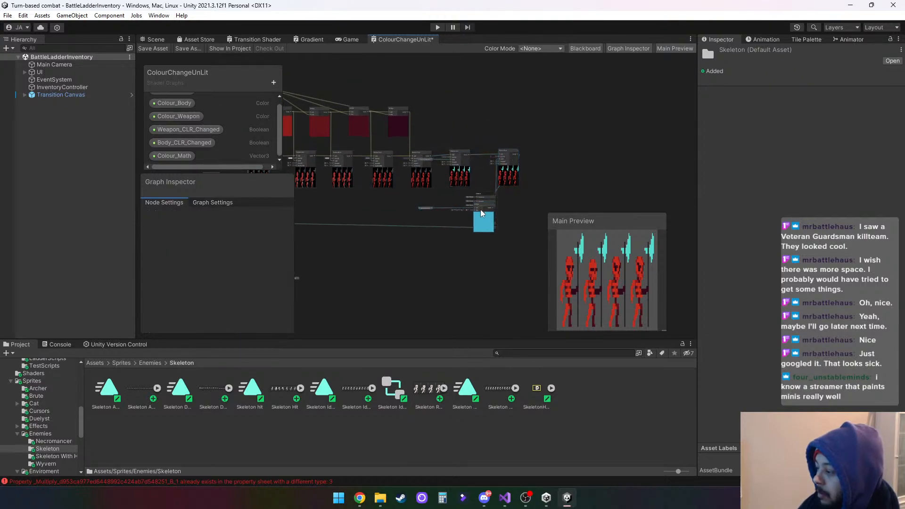
# Place the weapon's Multiply node and its colour property node above the chain, and connect Colour_Math to that Multiply node's B input.
pyautogui.moveTo(423, 208); pyautogui.dragTo(428, 114)
pyautogui.moveTo(482, 253); pyautogui.dragTo(478, 137)
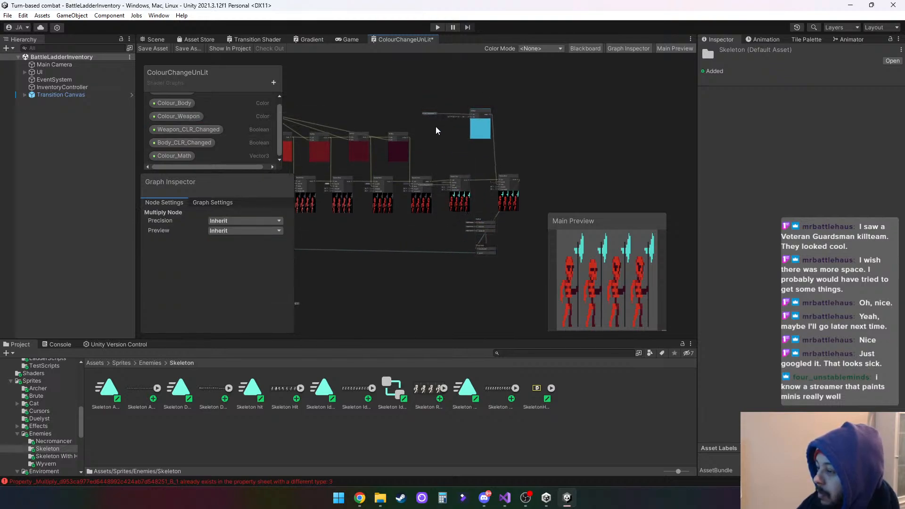
pyautogui.moveTo(340, 102); pyautogui.dragTo(423, 124, button='middle')
pyautogui.moveTo(346, 135); pyautogui.dragTo(556, 137)
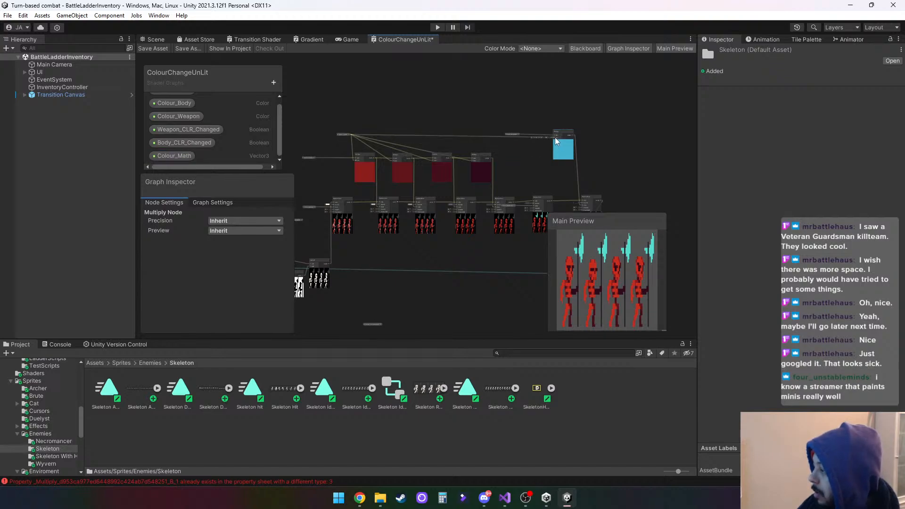
# Space out the weapon's Replace Color nodes and place the overlapping Colour_Weapon node above the first one.
pyautogui.moveTo(525, 177); pyautogui.dragTo(473, 118, button='middle')
pyautogui.scroll(2, 446, 154)
pyautogui.scroll(5, 475, 122)
pyautogui.click(516, 174)
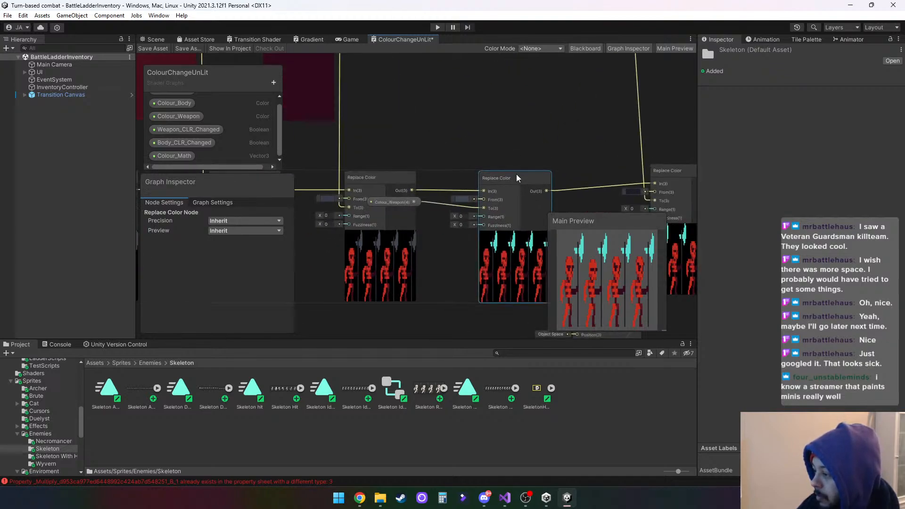
pyautogui.moveTo(548, 155); pyautogui.dragTo(508, 140, button='middle')
pyautogui.moveTo(358, 186); pyautogui.dragTo(389, 101)
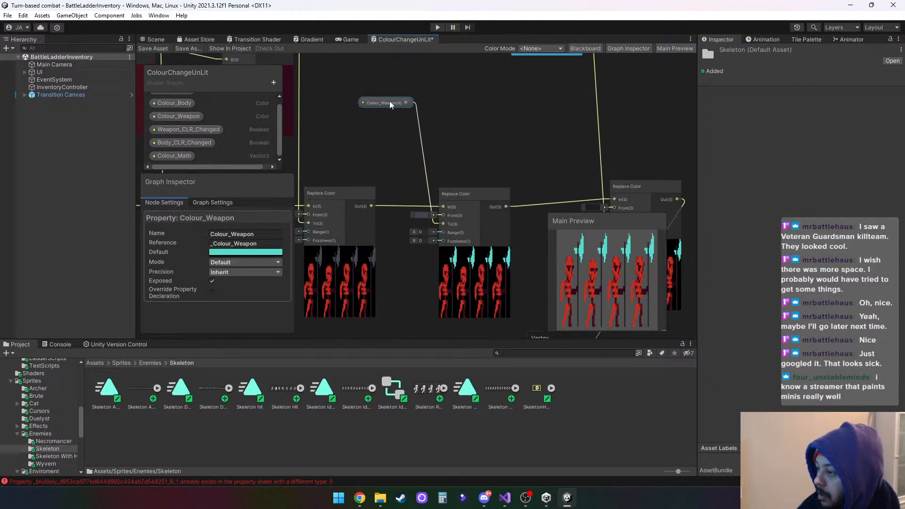
pyautogui.moveTo(573, 156); pyautogui.dragTo(558, 162)
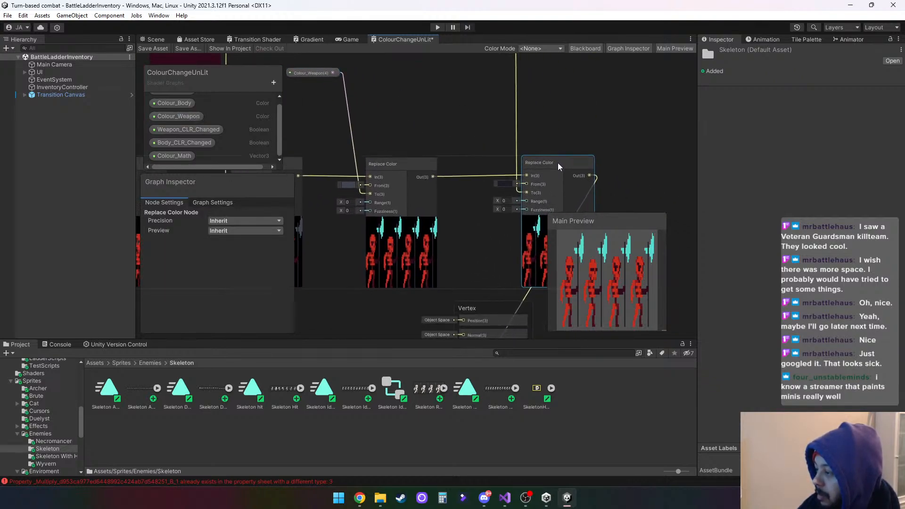
pyautogui.scroll(-4, 450, 123)
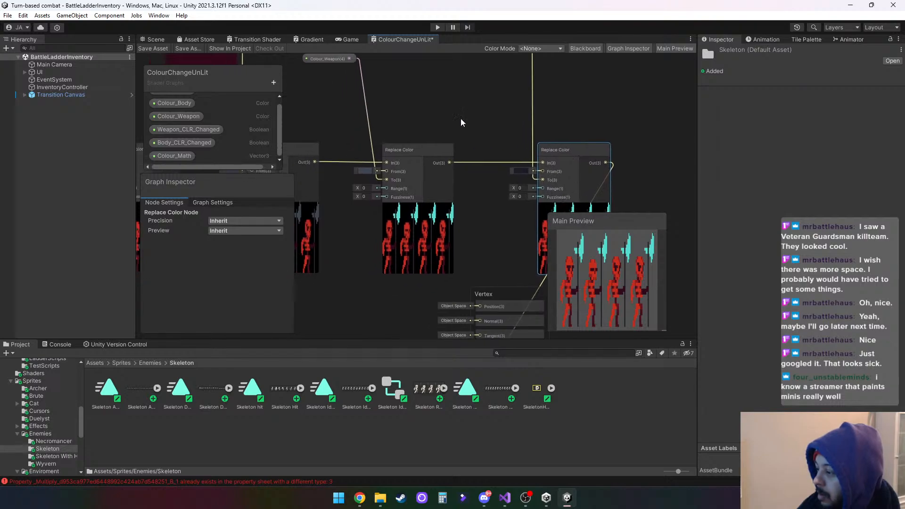
pyautogui.scroll(-4, 410, 216)
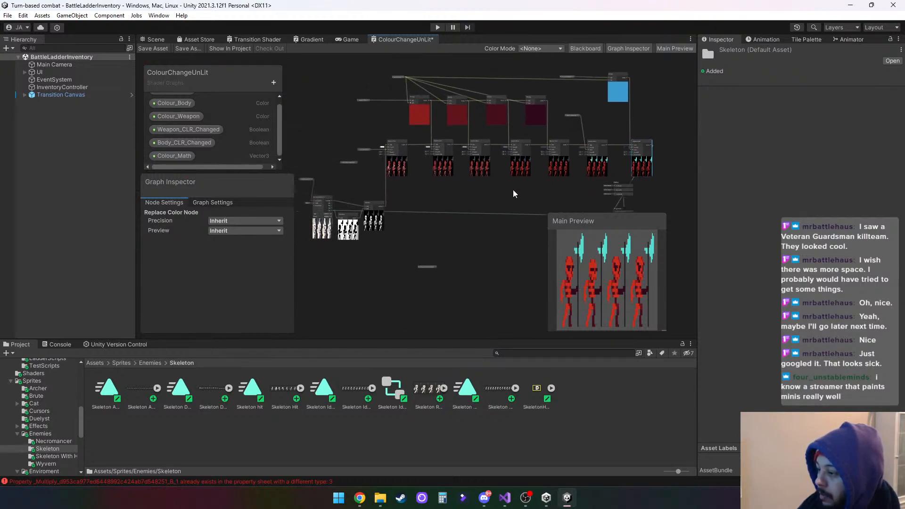
pyautogui.moveTo(460, 190); pyautogui.dragTo(459, 211, button='middle')
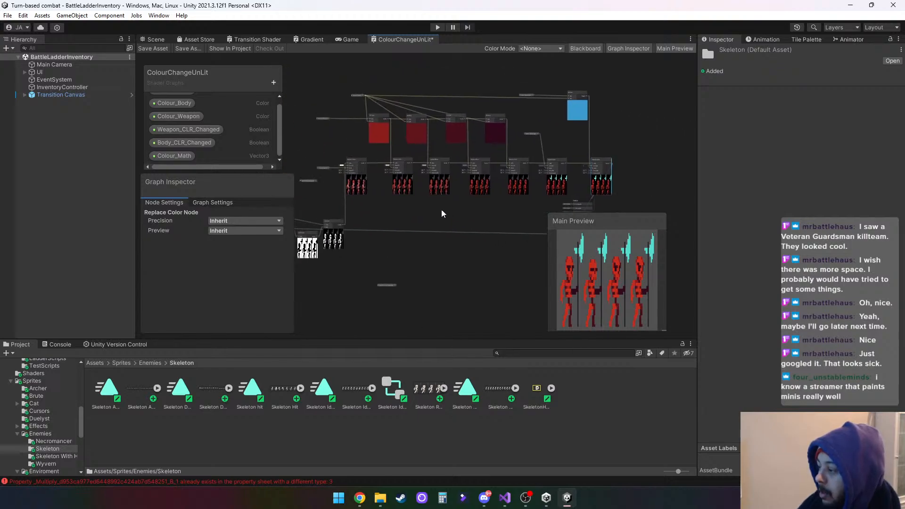
pyautogui.scroll(1, 211, 125)
# Set the Colour_Weapon property's default colour to yellow, about hex D1DD56.
pyautogui.click(186, 128)
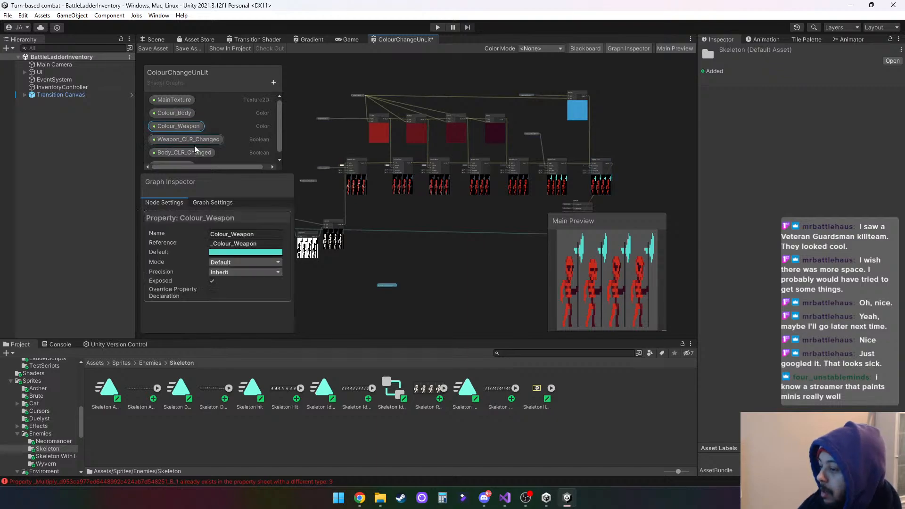
pyautogui.click(236, 253)
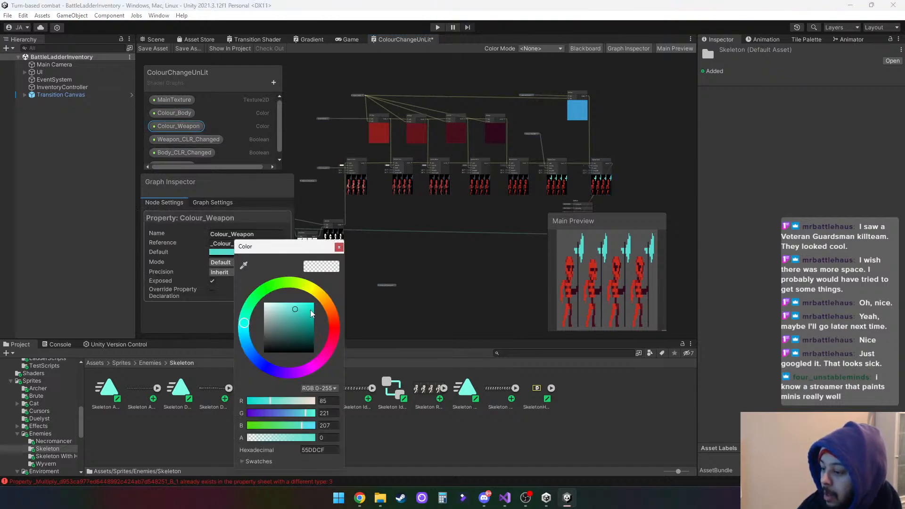
pyautogui.moveTo(289, 288); pyautogui.dragTo(308, 288)
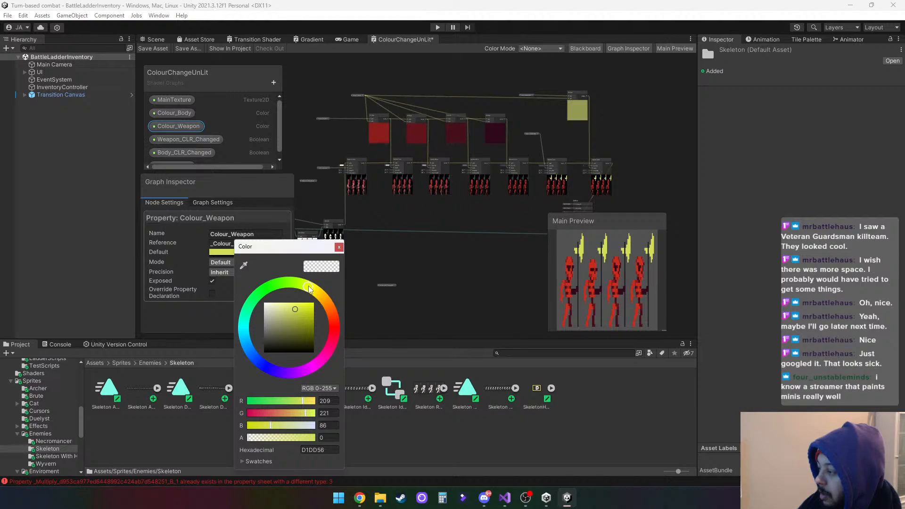
pyautogui.click(339, 247)
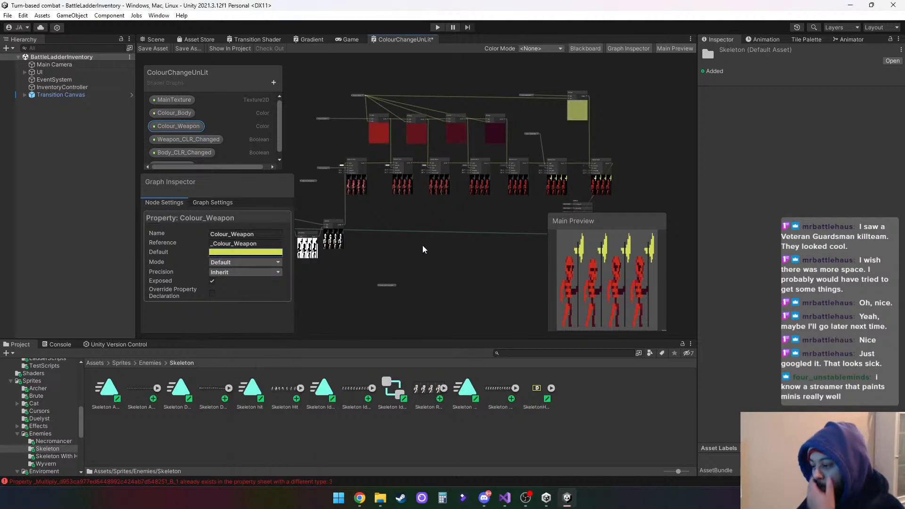
# Move the Weapon_CLR_Changed node up beside the Colour_Weapon node that feeds the weapon's first Replace Color node.
pyautogui.moveTo(389, 264); pyautogui.dragTo(411, 320)
pyautogui.moveTo(383, 281)
pyautogui.mouseDown()
pyautogui.moveTo(509, 228)
pyautogui.moveTo(411, 305)
pyautogui.moveTo(394, 283)
pyautogui.mouseUp()
pyautogui.click(388, 284)
pyautogui.moveTo(543, 120); pyautogui.dragTo(534, 122)
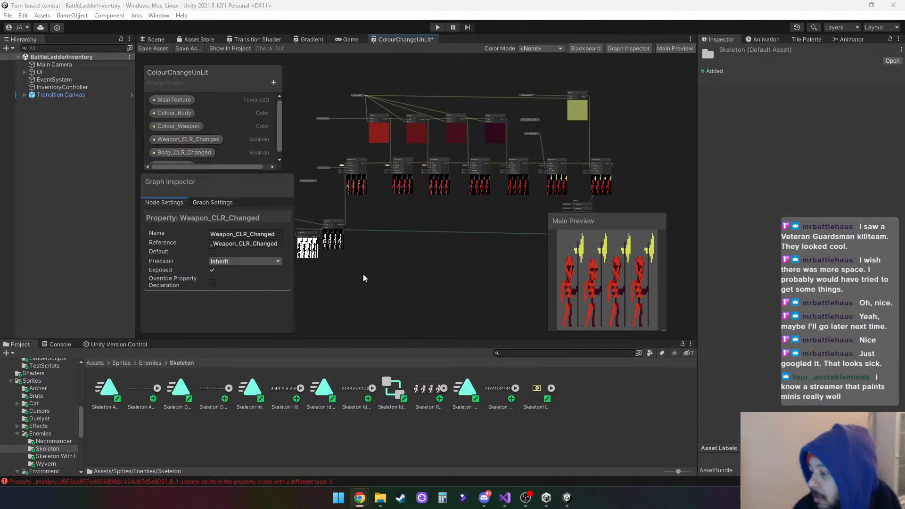
# Add a Branch node and place it after the Subtract node, below the Replace Color chain.
pyautogui.scroll(5, 415, 262)
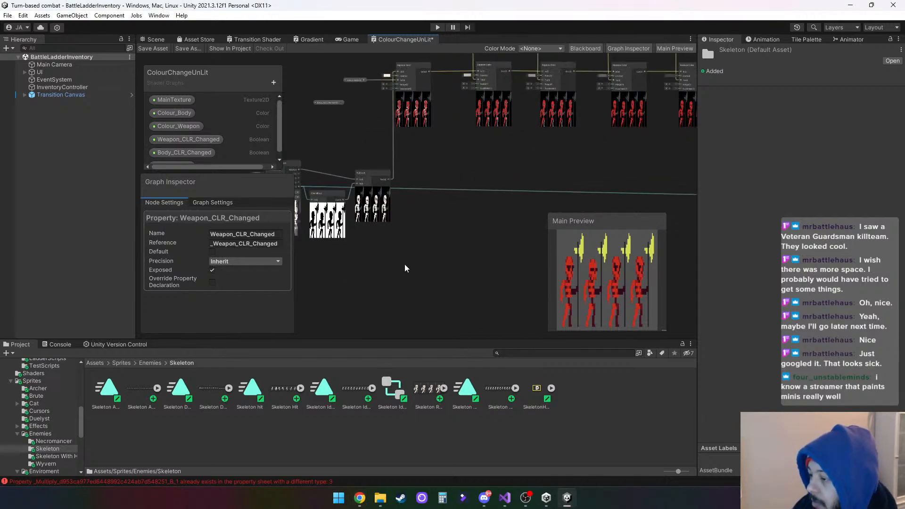
pyautogui.moveTo(404, 268)
pyautogui.mouseDown(button='middle')
pyautogui.moveTo(480, 273)
pyautogui.moveTo(407, 279)
pyautogui.mouseUp(button='middle')
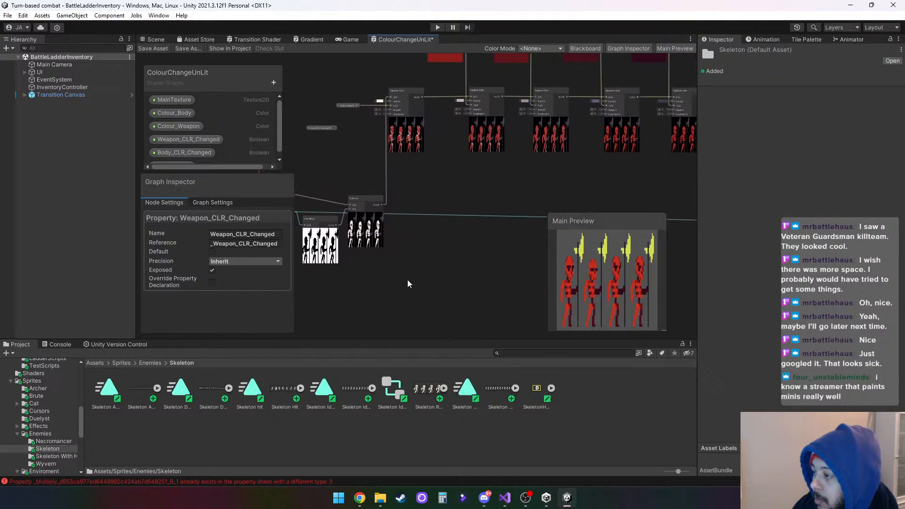
pyautogui.rightClick(407, 280)
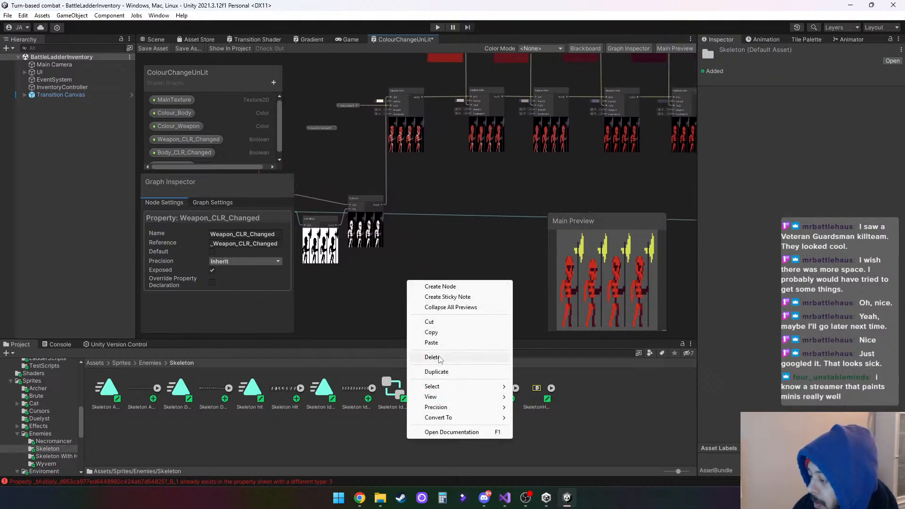
pyautogui.click(450, 286)
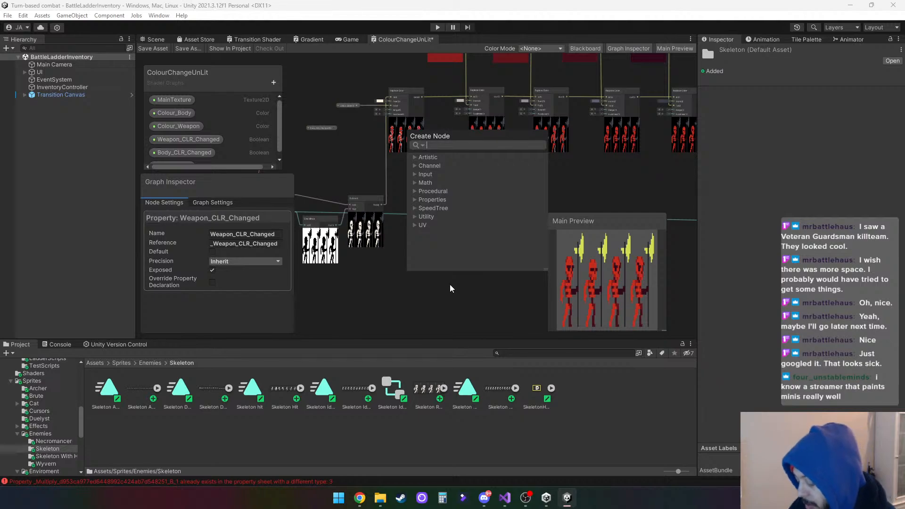
pyautogui.write('bra')
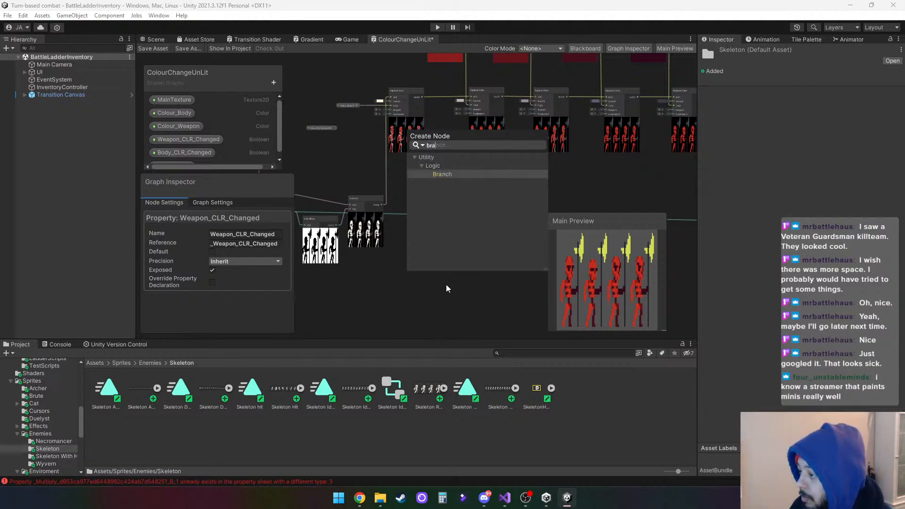
pyautogui.click(446, 174)
pyautogui.moveTo(417, 294); pyautogui.dragTo(490, 200)
pyautogui.scroll(2, 446, 246)
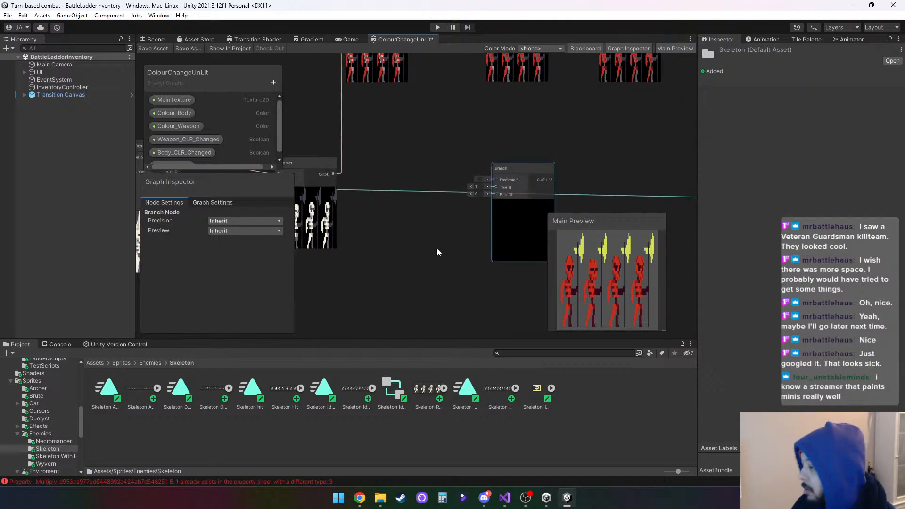
pyautogui.scroll(3, 438, 250)
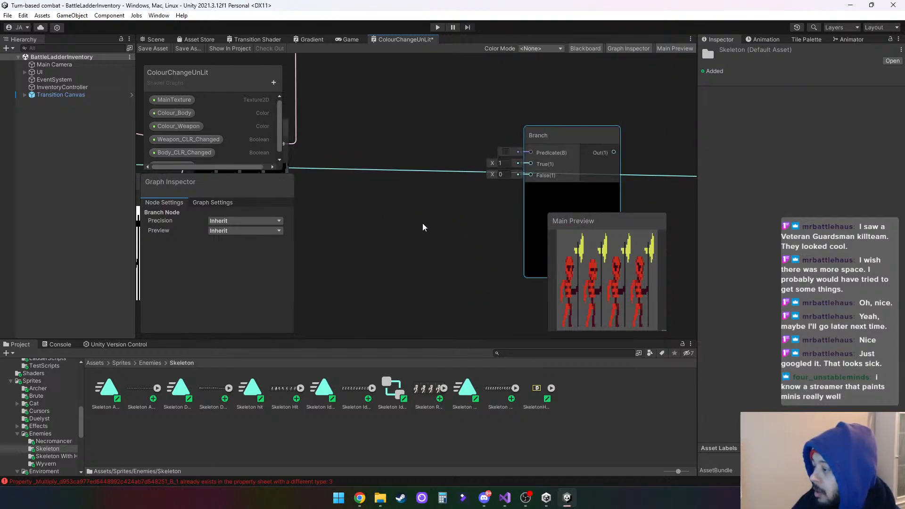
pyautogui.scroll(-2, 482, 221)
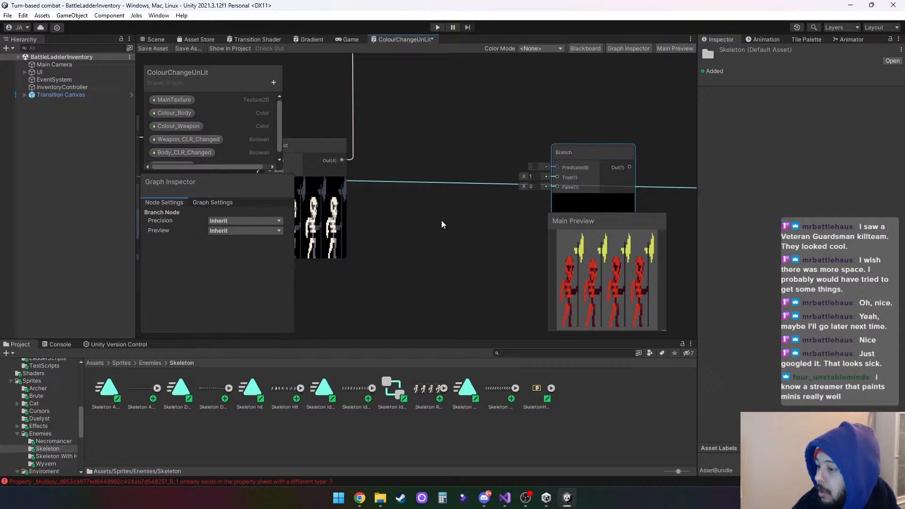
# Disconnect Subtract from the first Replace Color node, connect its output to the Branch node's False input, and move Branch closer to it.
pyautogui.rightClick(351, 157)
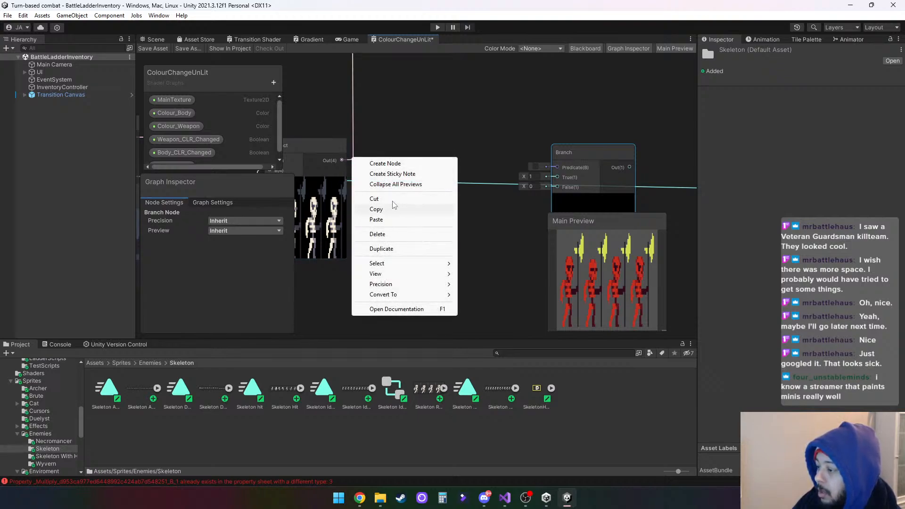
pyautogui.click(378, 134)
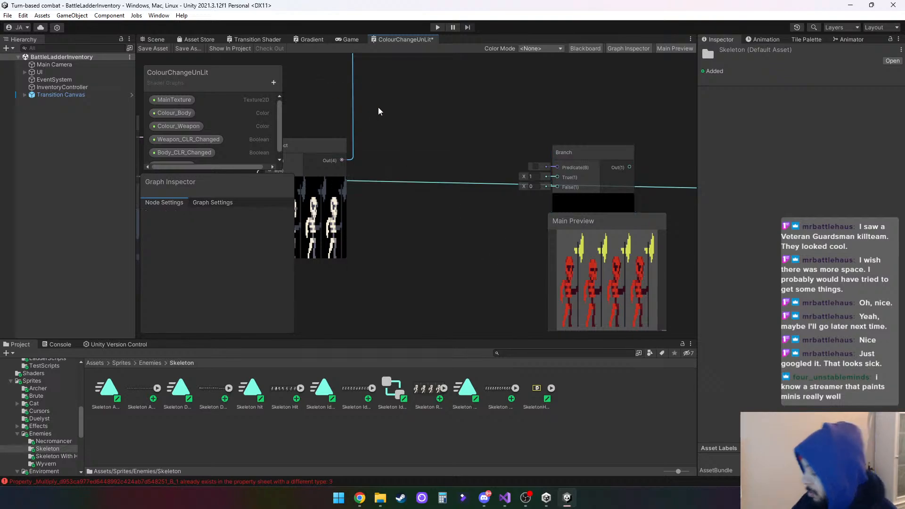
pyautogui.moveTo(389, 135); pyautogui.dragTo(373, 156, button='middle')
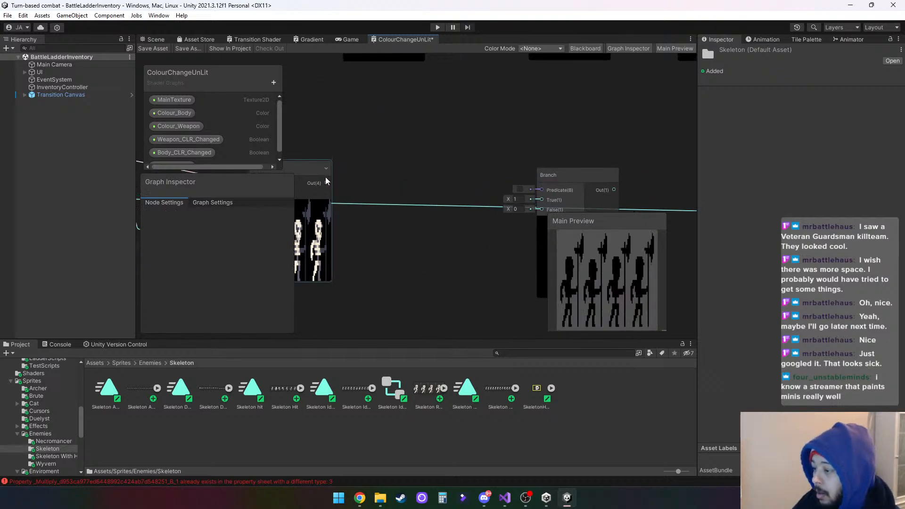
pyautogui.moveTo(326, 182); pyautogui.dragTo(561, 211)
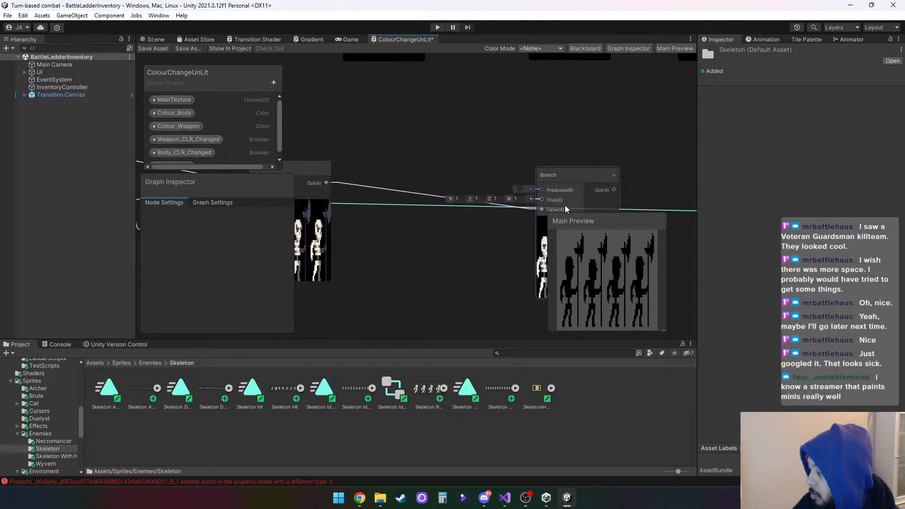
pyautogui.moveTo(575, 176); pyautogui.dragTo(463, 157)
# Connect the Body_CLR_Changed property node to the Branch node's Predicate input.
pyautogui.scroll(-3, 459, 128)
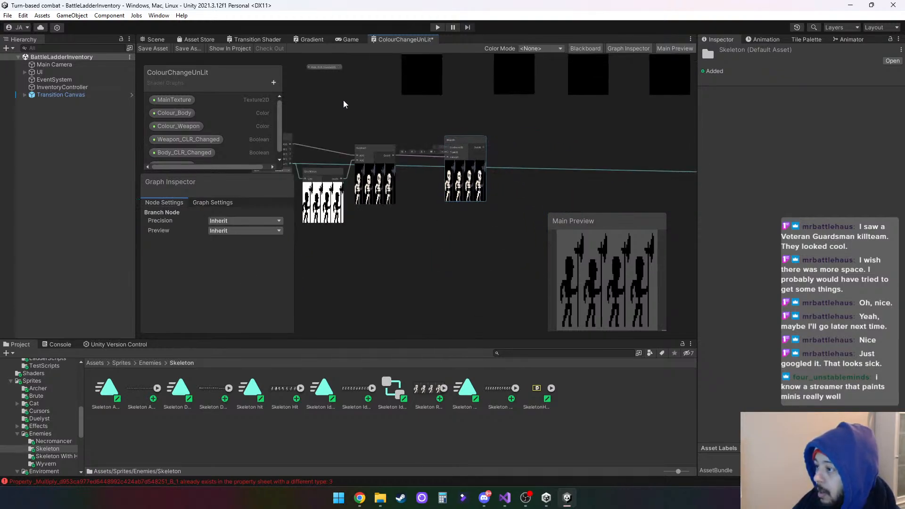
pyautogui.moveTo(338, 66); pyautogui.dragTo(445, 157)
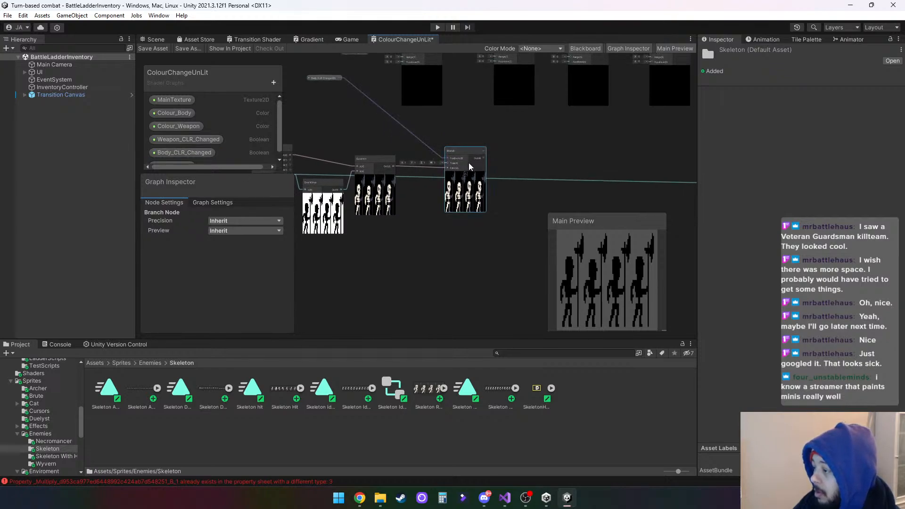
pyautogui.scroll(3, 448, 158)
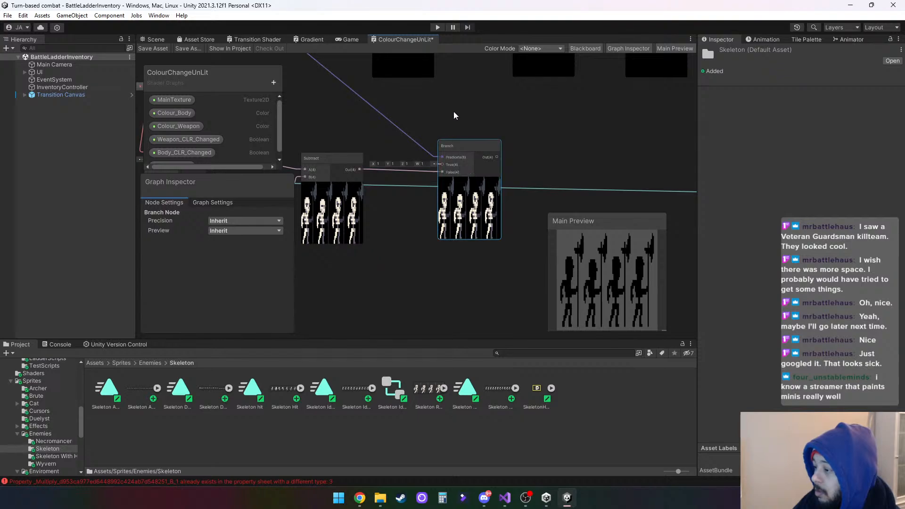
# Move the Branch node to the end of the graph, just before the Fragment block.
pyautogui.moveTo(453, 111); pyautogui.dragTo(463, 154, button='middle')
pyautogui.scroll(-5, 462, 155)
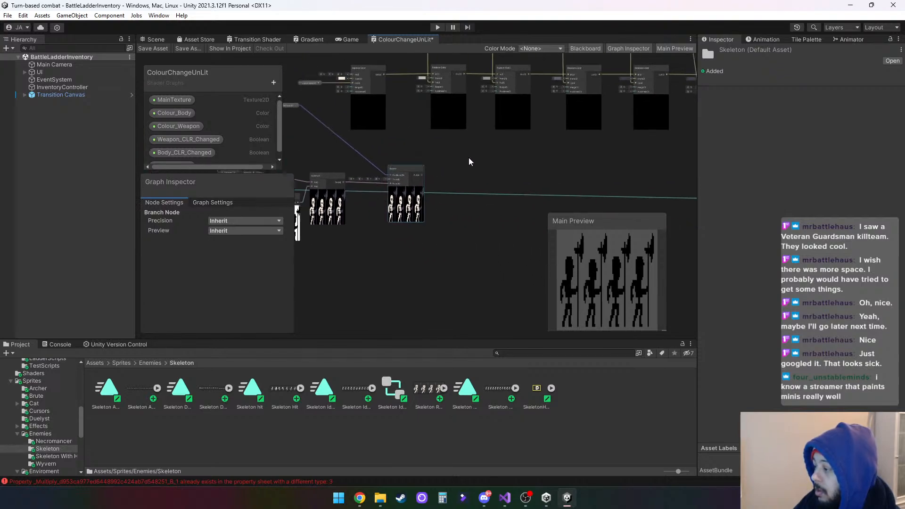
pyautogui.moveTo(544, 168); pyautogui.dragTo(558, 147, button='middle')
pyautogui.moveTo(368, 140); pyautogui.dragTo(618, 144)
pyautogui.moveTo(618, 143); pyautogui.dragTo(478, 177, button='middle')
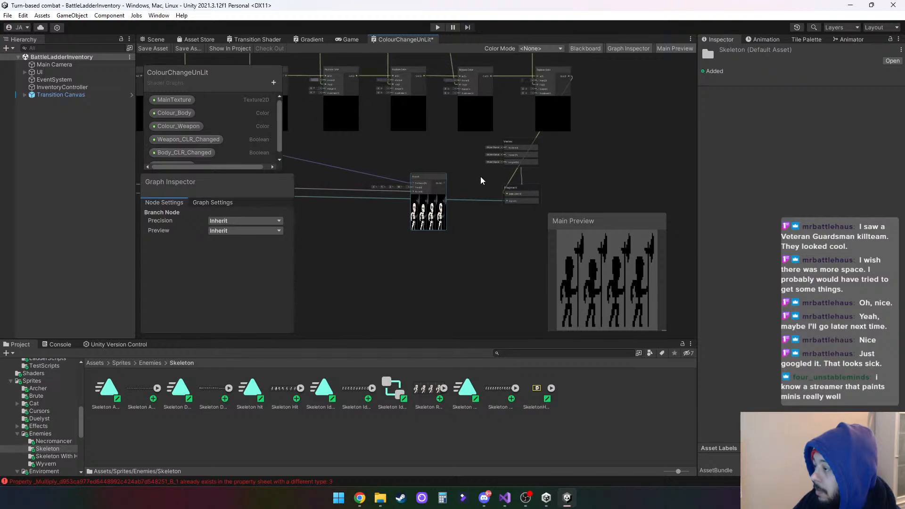
# Reroute the last Replace Color output into the Branch node's True input, and feed the Branch output into the Fragment's Base Color.
pyautogui.click(528, 132)
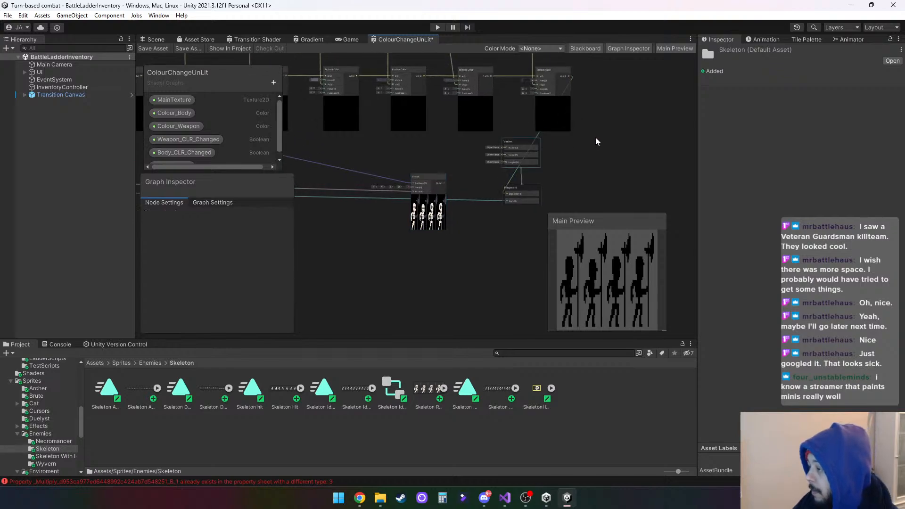
pyautogui.moveTo(510, 182); pyautogui.dragTo(513, 183)
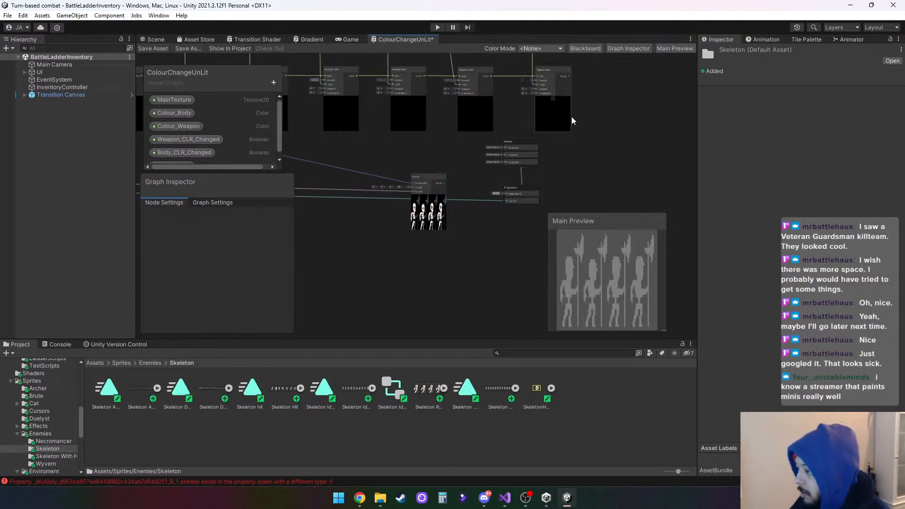
pyautogui.moveTo(568, 77); pyautogui.dragTo(507, 200)
# Reconnect the Subtract node's output to the first Replace Color node's In input.
pyautogui.moveTo(360, 250); pyautogui.dragTo(512, 253, button='middle')
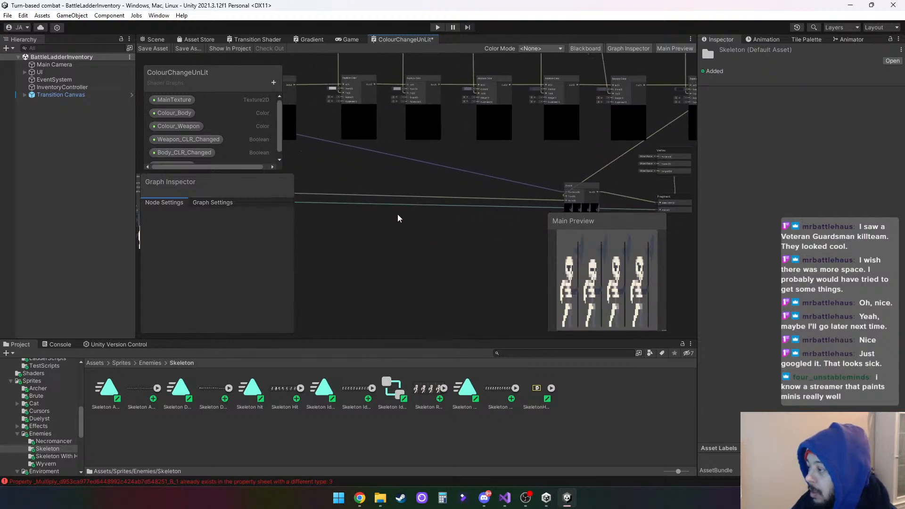
pyautogui.moveTo(311, 186); pyautogui.dragTo(454, 198, button='middle')
pyautogui.moveTo(395, 207); pyautogui.dragTo(398, 118)
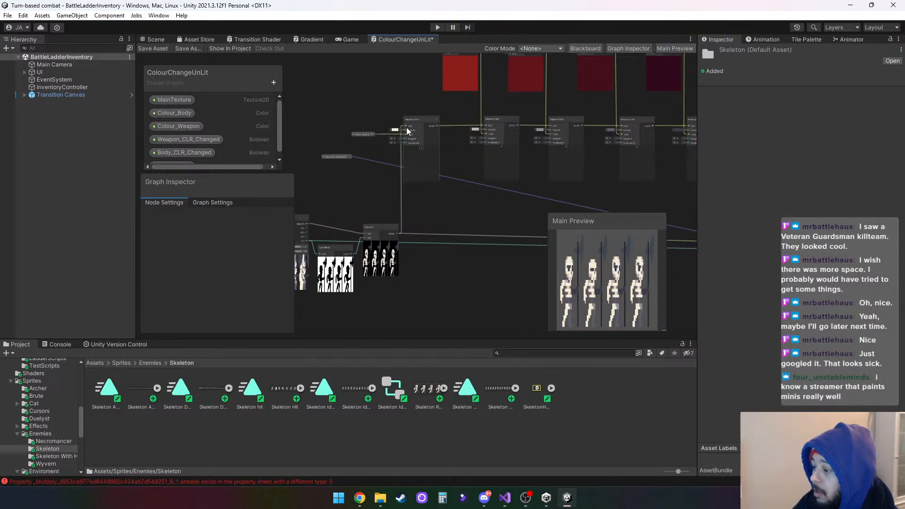
# Move the Body_CLR_Changed node next to the Branch node it feeds.
pyautogui.moveTo(583, 235); pyautogui.dragTo(382, 190, button='middle')
pyautogui.moveTo(473, 242); pyautogui.dragTo(612, 220, button='middle')
pyautogui.moveTo(287, 89); pyautogui.dragTo(574, 171)
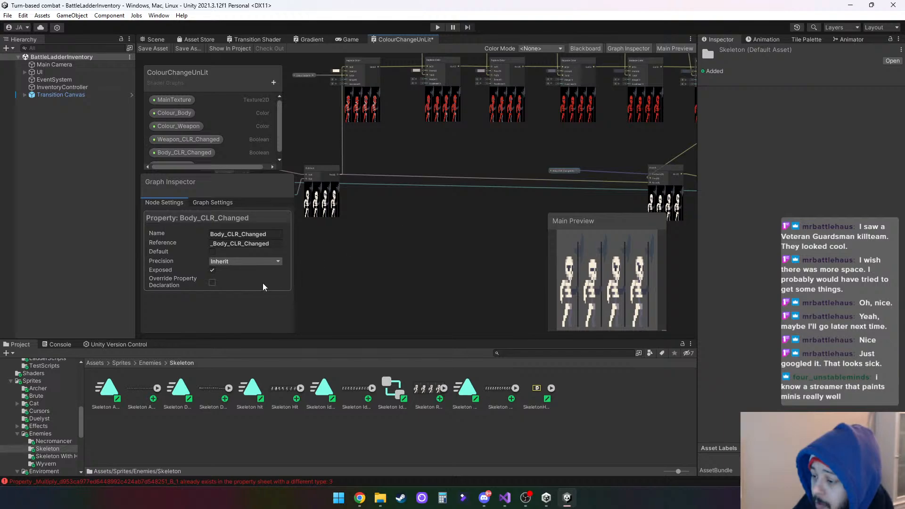
# Toggle the Body_CLR_Changed default on and off to compare both Branch results in the main preview.
pyautogui.click(213, 281)
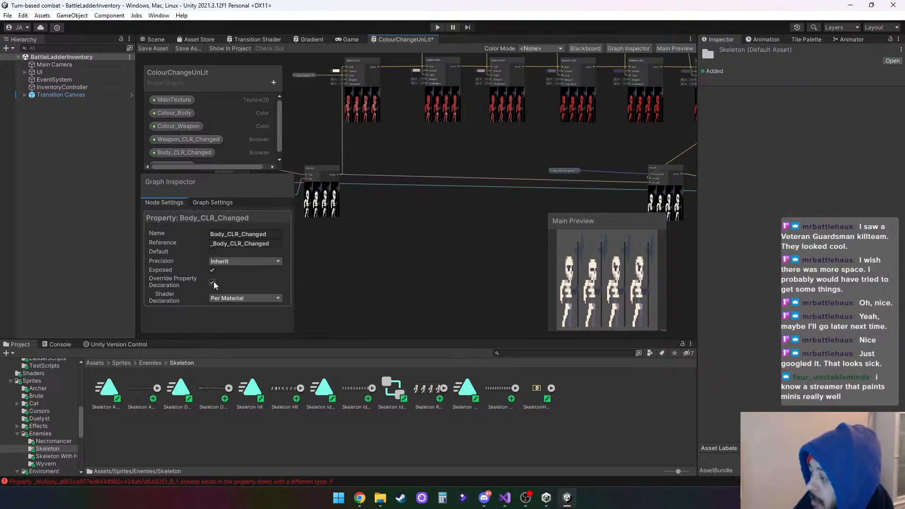
pyautogui.click(213, 282)
pyautogui.moveTo(425, 248); pyautogui.dragTo(342, 258, button='middle')
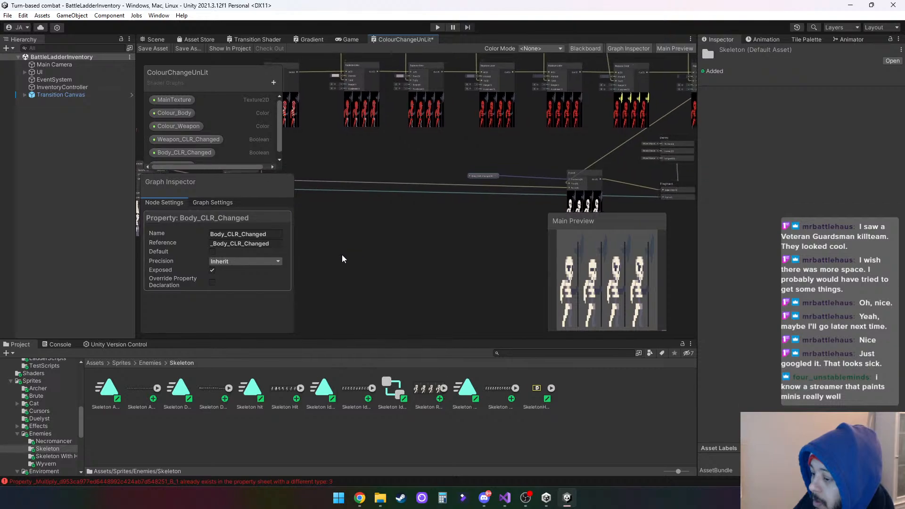
pyautogui.click(212, 252)
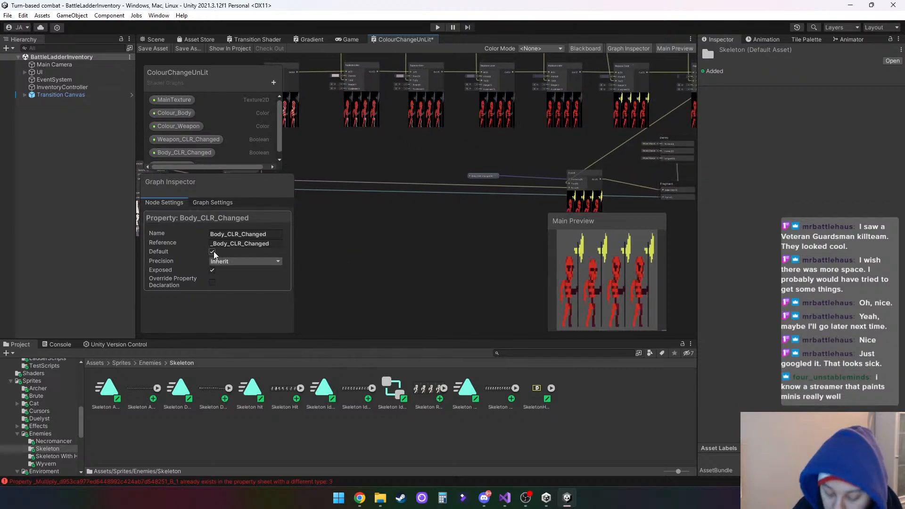
pyautogui.click(212, 252)
pyautogui.click(212, 251)
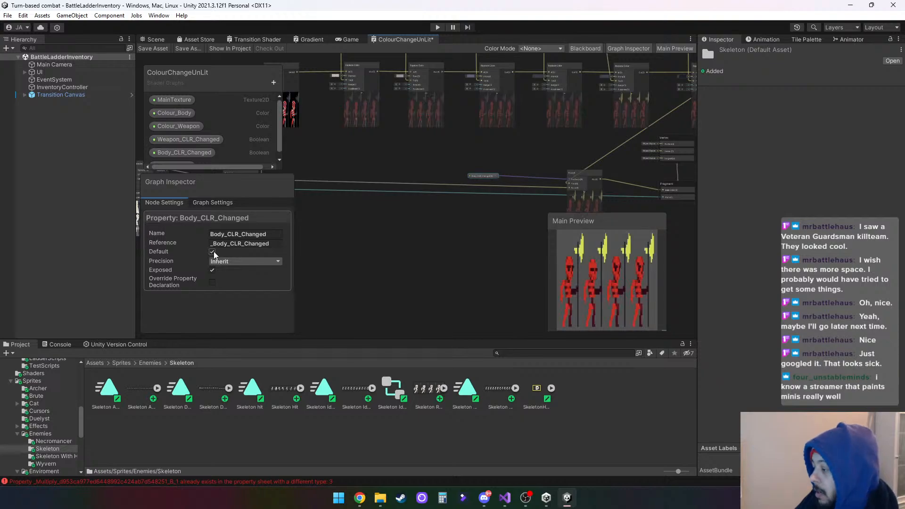
pyautogui.click(213, 252)
# Place the Weapon_CLR_Changed node directly beneath the colour property node that feeds the weapon's Multiply node.
pyautogui.moveTo(484, 230); pyautogui.dragTo(336, 283, button='middle')
pyautogui.scroll(2, 387, 233)
pyautogui.moveTo(534, 287); pyautogui.dragTo(500, 311, button='middle')
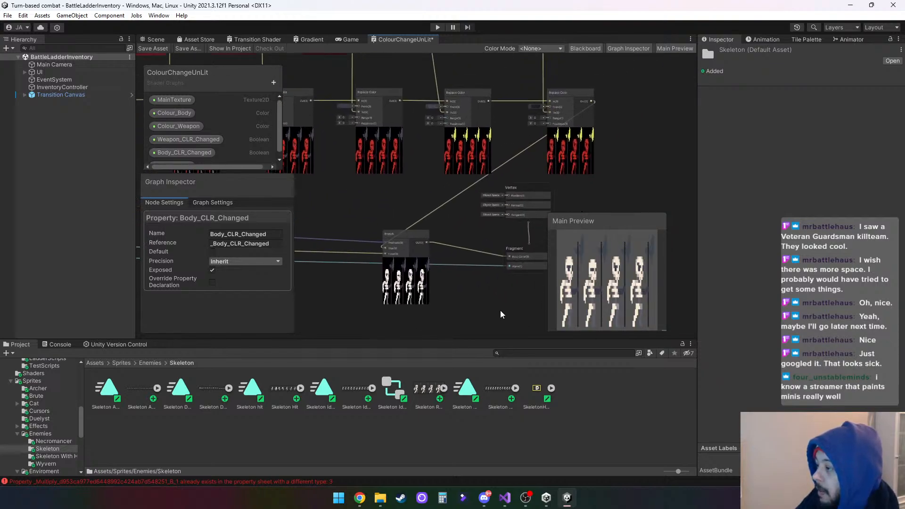
pyautogui.scroll(-2, 492, 309)
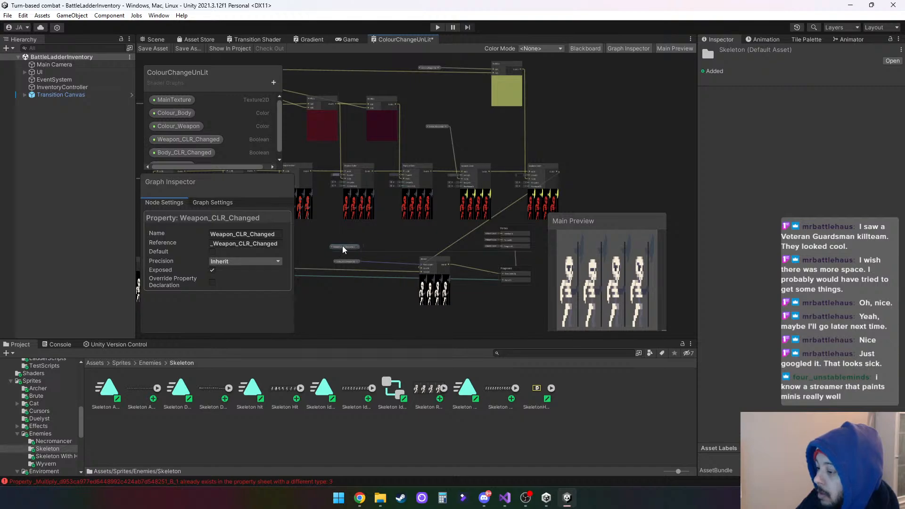
pyautogui.moveTo(427, 106); pyautogui.dragTo(428, 111)
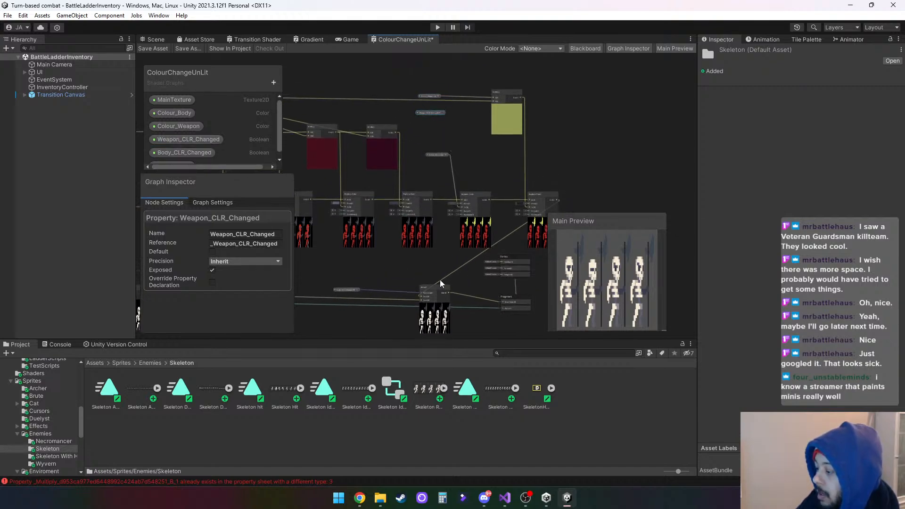
# Add a second Branch node and place it beside the weapon's yellow Multiply node.
pyautogui.rightClick(462, 143)
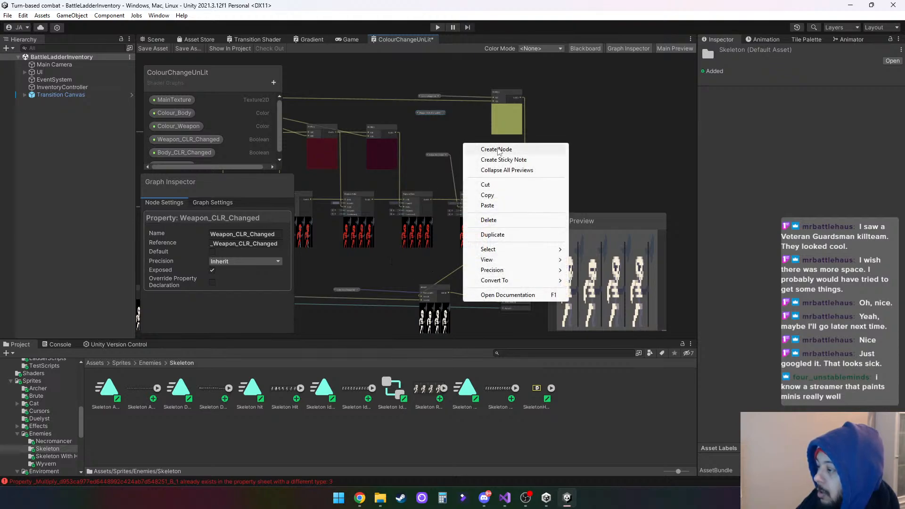
pyautogui.click(498, 150)
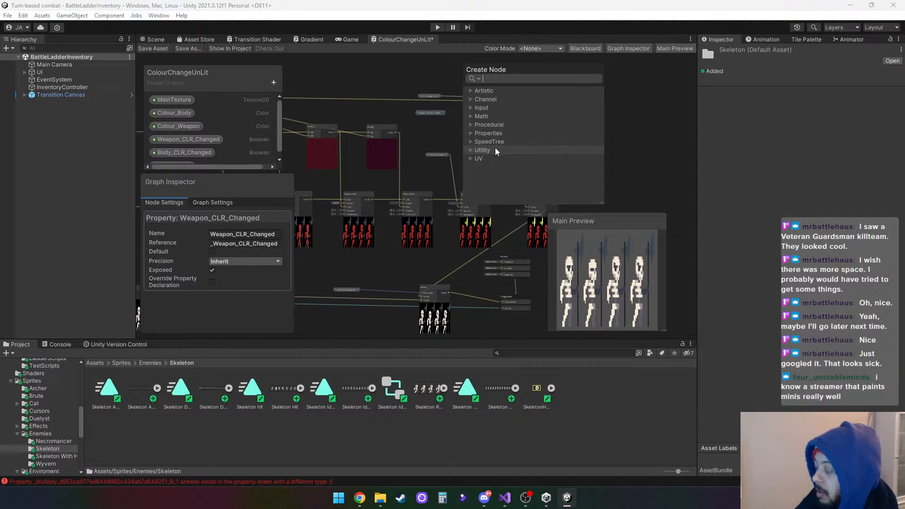
pyautogui.write('bra')
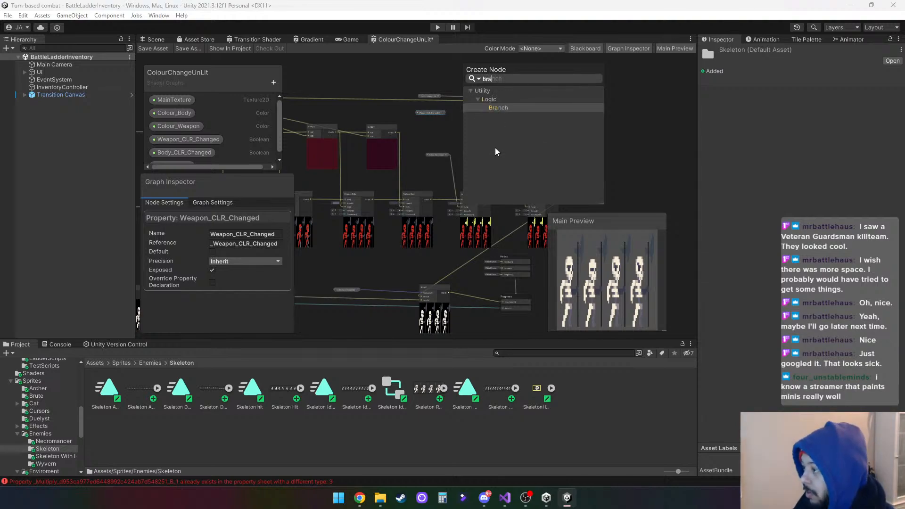
pyautogui.press('Return')
pyautogui.scroll(3, 519, 153)
pyautogui.moveTo(518, 152); pyautogui.dragTo(447, 144, button='middle')
pyautogui.scroll(-1, 479, 89)
pyautogui.moveTo(447, 146); pyautogui.dragTo(550, 112)
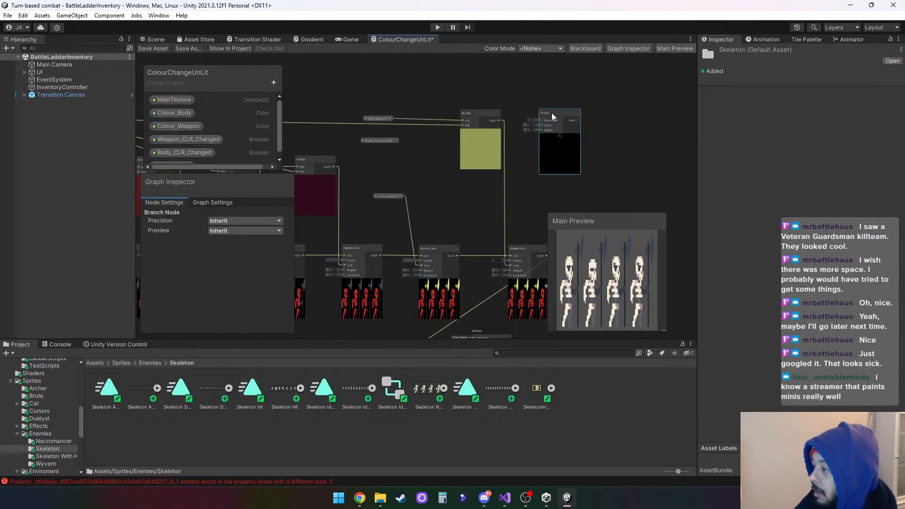
pyautogui.moveTo(461, 217); pyautogui.dragTo(443, 155, button='middle')
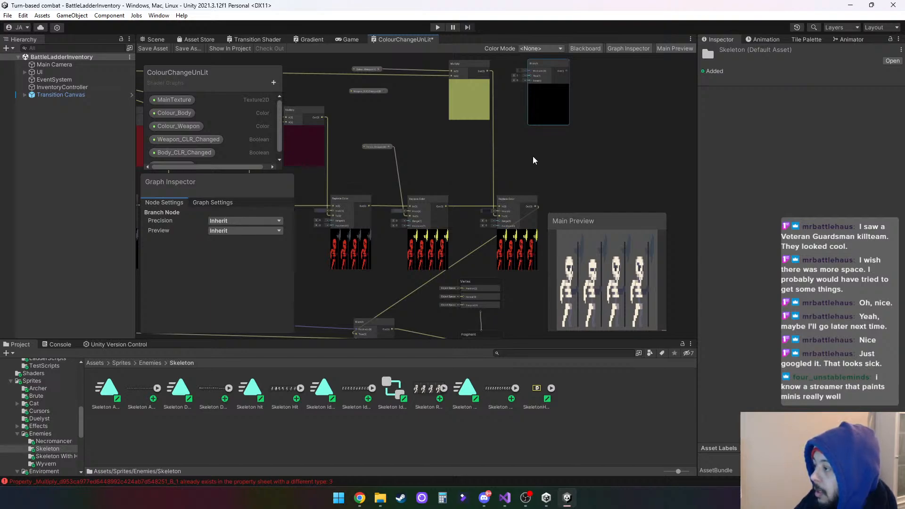
pyautogui.moveTo(532, 154); pyautogui.dragTo(513, 117, button='middle')
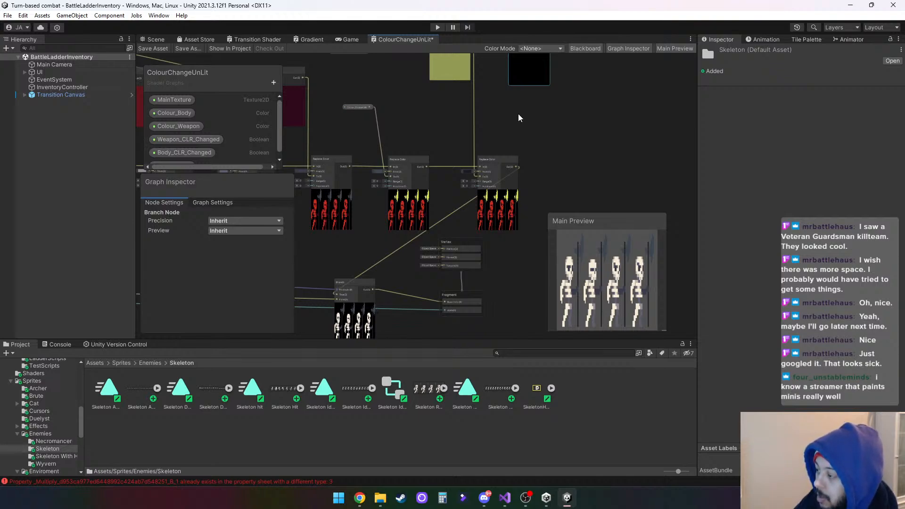
# Examine how the last Replace Color node and the body Branch node feed the Fragment output.
pyautogui.moveTo(533, 103); pyautogui.dragTo(523, 169, button='middle')
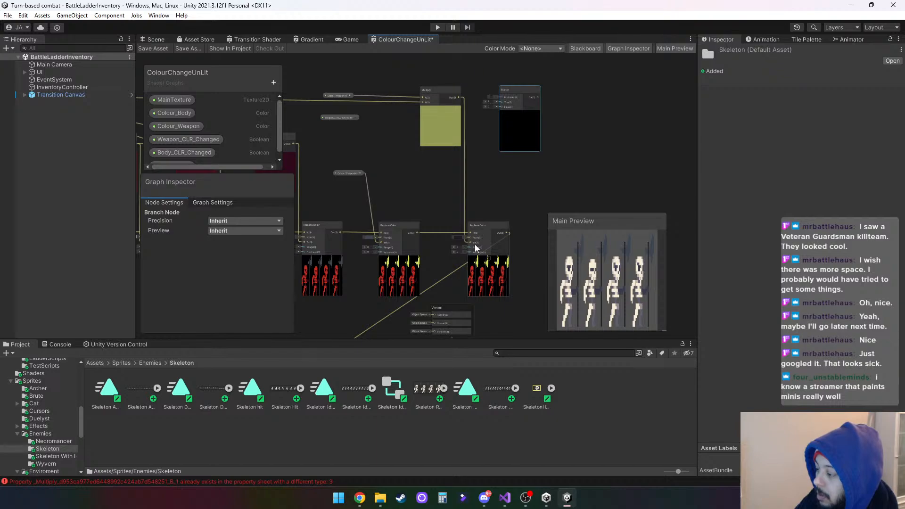
pyautogui.moveTo(496, 323); pyautogui.dragTo(498, 228, button='middle')
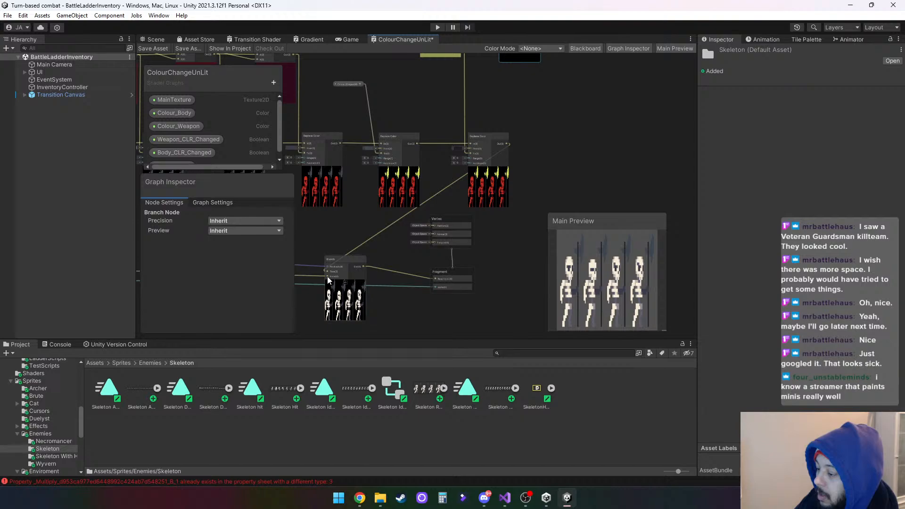
pyautogui.scroll(3, 347, 273)
pyautogui.moveTo(439, 260); pyautogui.dragTo(447, 260, button='middle')
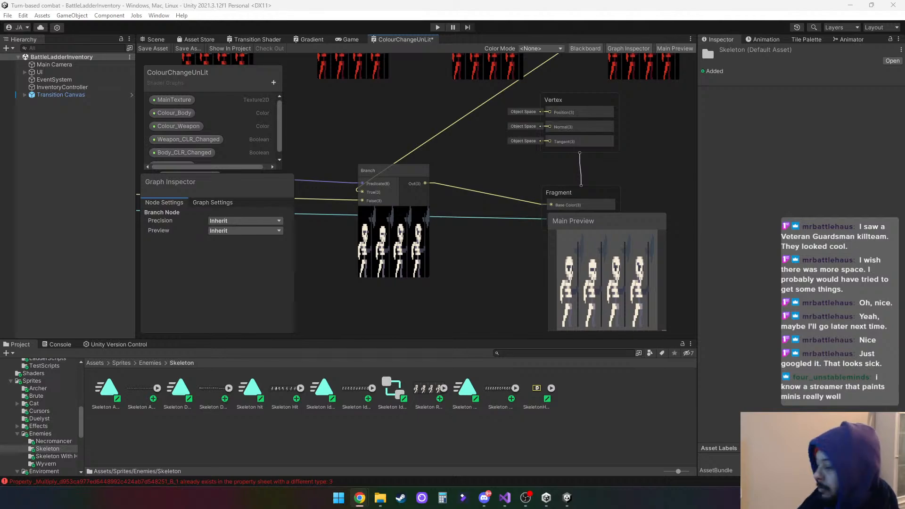
pyautogui.moveTo(502, 178); pyautogui.dragTo(475, 190, button='middle')
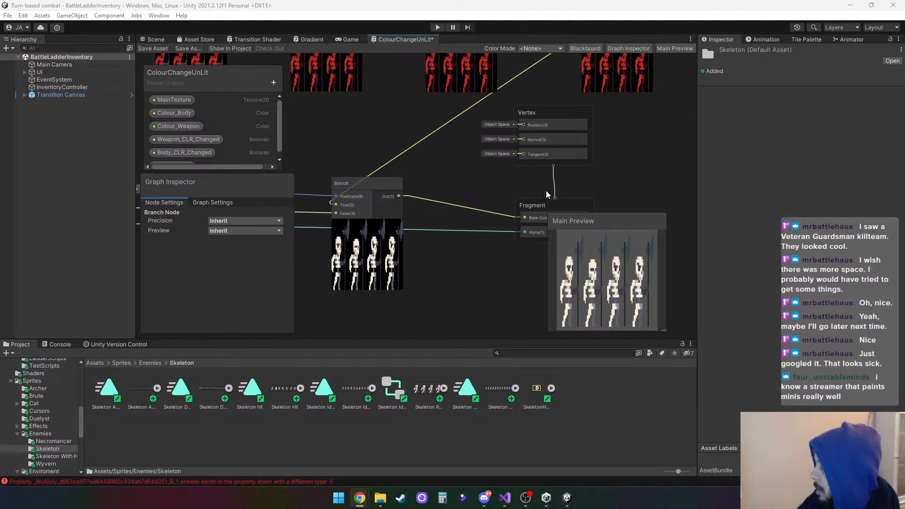
pyautogui.scroll(-3, 603, 186)
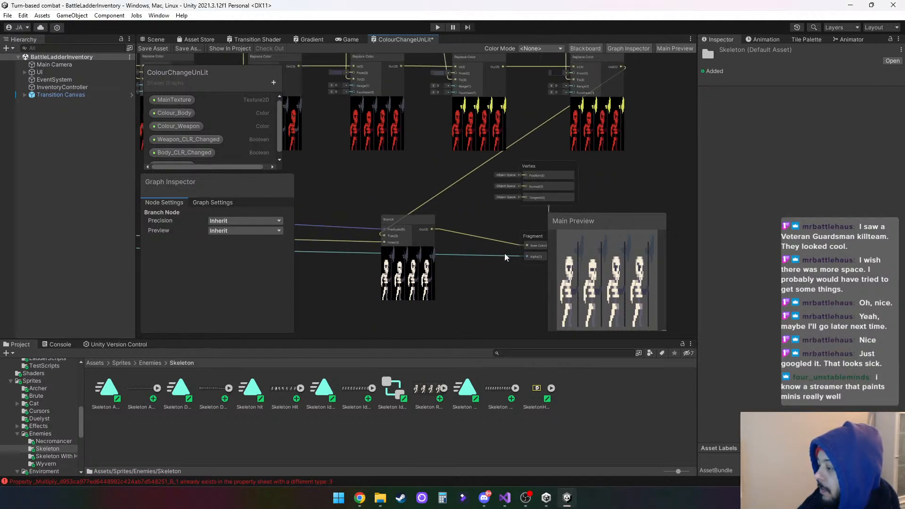
pyautogui.moveTo(504, 300); pyautogui.dragTo(487, 217, button='middle')
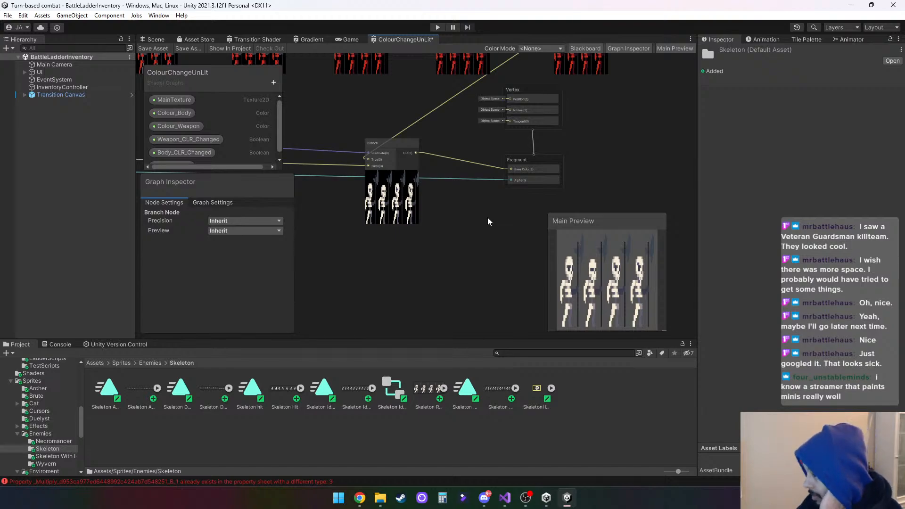
pyautogui.moveTo(488, 221); pyautogui.dragTo(473, 319, button='middle')
pyautogui.scroll(-3, 459, 292)
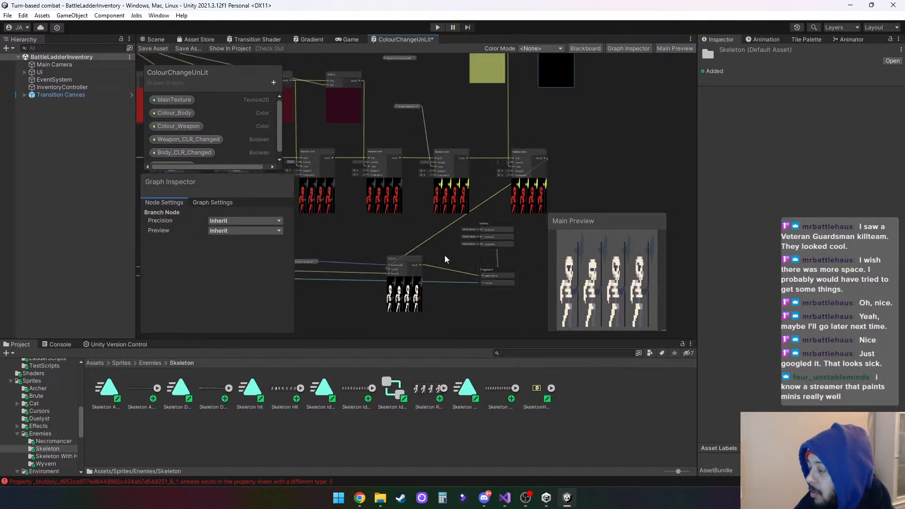
# Wire Weapon_CLR_Changed and the yellow Multiply into the weapon Branch's Predicate and True inputs, and delete the Multiply's direct link to the last Replace Color.
pyautogui.moveTo(445, 120); pyautogui.dragTo(441, 194, button='middle')
pyautogui.scroll(2, 462, 149)
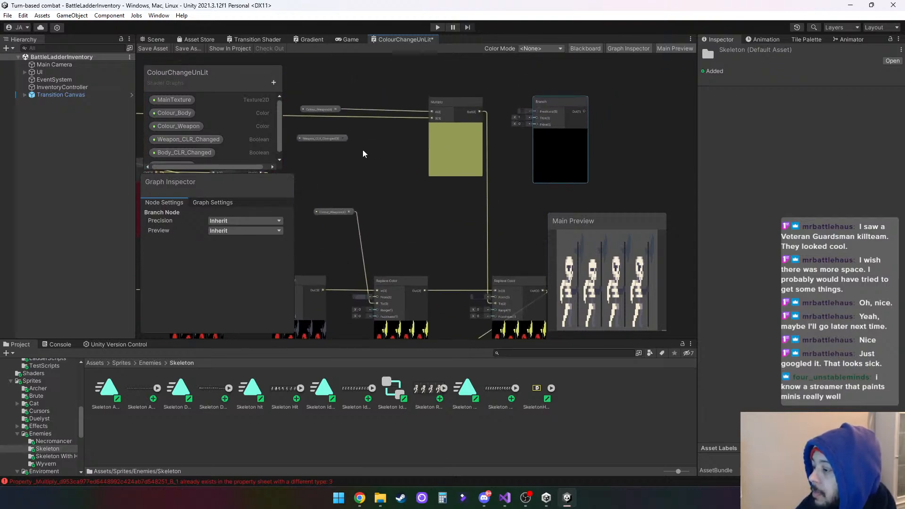
pyautogui.moveTo(488, 114); pyautogui.dragTo(538, 112)
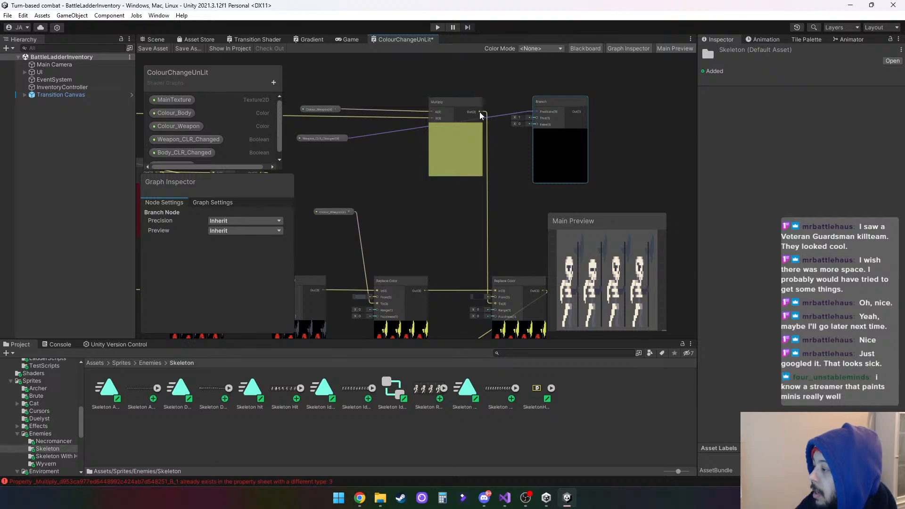
pyautogui.moveTo(535, 118); pyautogui.dragTo(536, 118)
pyautogui.moveTo(467, 219); pyautogui.dragTo(509, 235)
pyautogui.press('Delete')
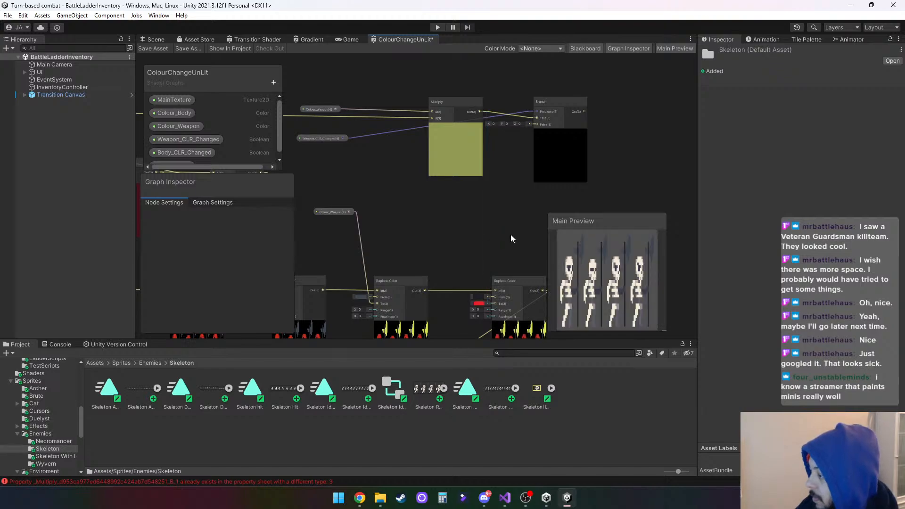
# Add another Branch node and place it beside the Colour_Weapon node, above the second-to-last Replace Color node.
pyautogui.moveTo(469, 211); pyautogui.dragTo(485, 124, button='middle')
pyautogui.scroll(-3, 485, 124)
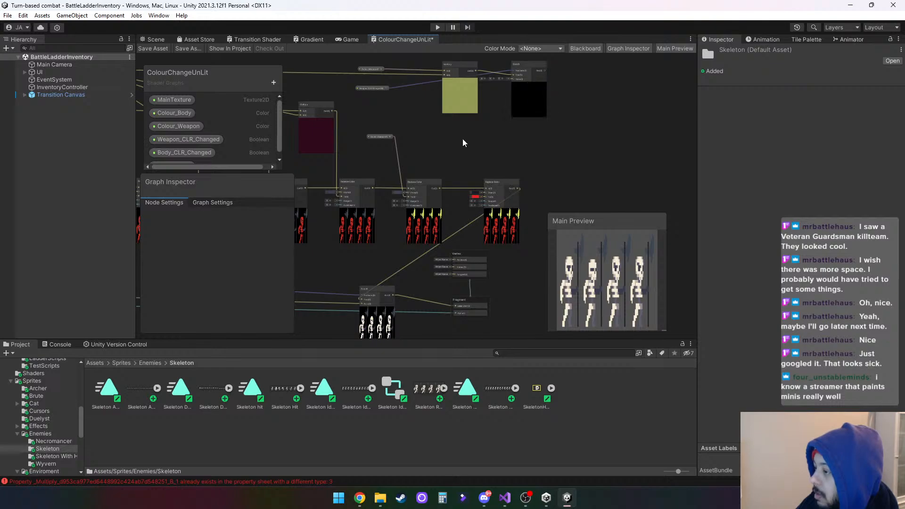
pyautogui.scroll(3, 431, 140)
pyautogui.moveTo(403, 116); pyautogui.dragTo(414, 164, button='middle')
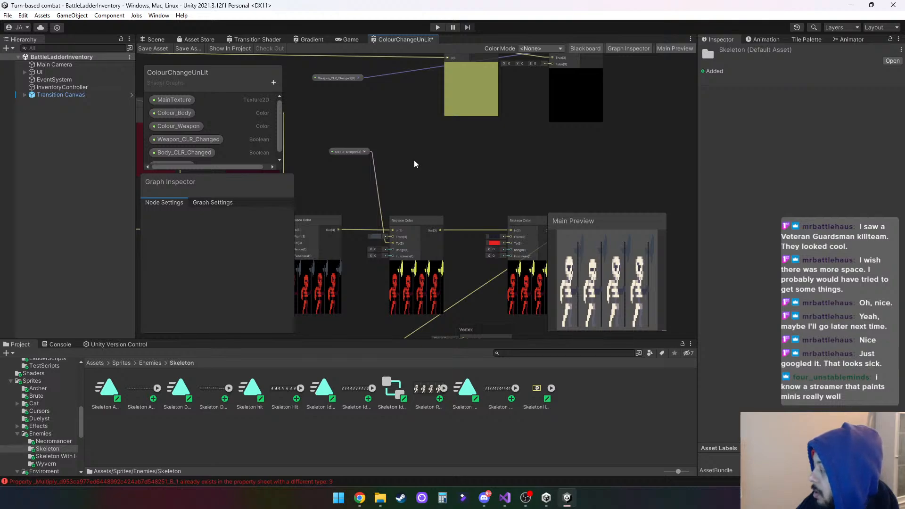
pyautogui.moveTo(415, 135); pyautogui.dragTo(424, 198, button='middle')
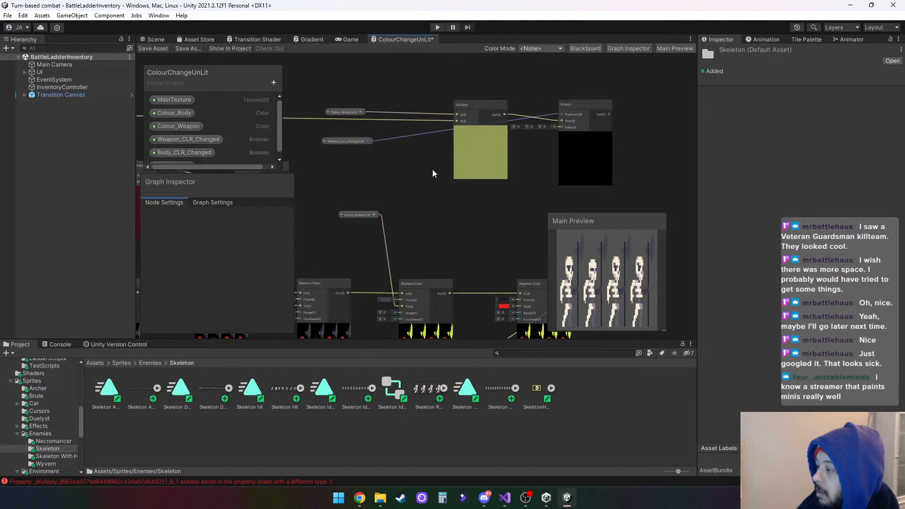
pyautogui.moveTo(438, 205); pyautogui.dragTo(414, 159, button='middle')
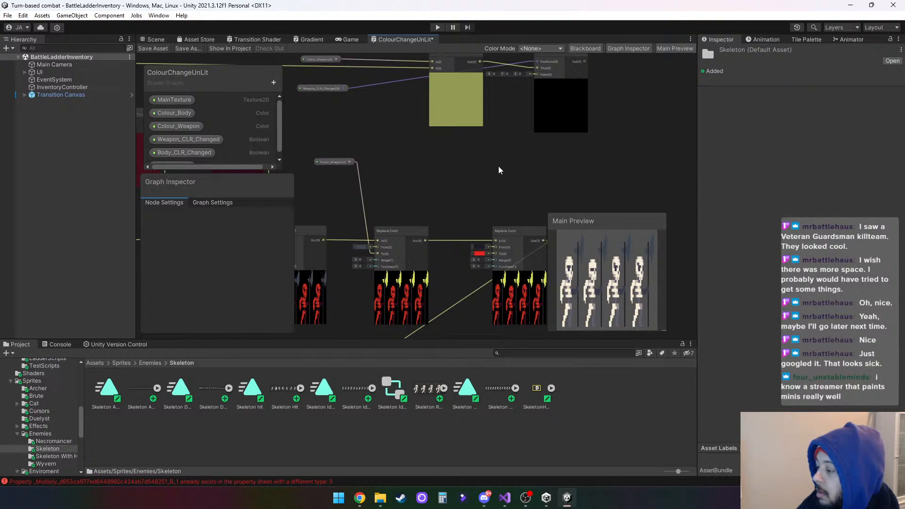
pyautogui.moveTo(436, 147); pyautogui.dragTo(417, 151, button='middle')
pyautogui.rightClick(417, 151)
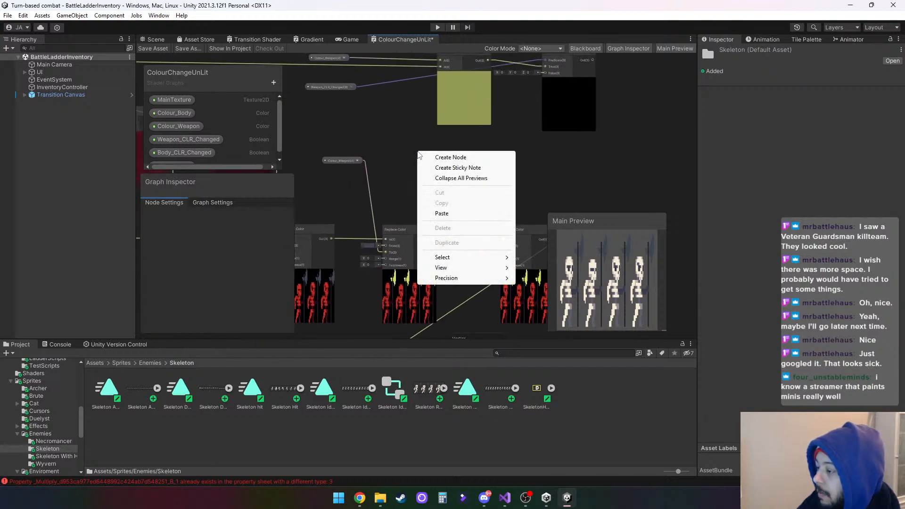
pyautogui.click(457, 157)
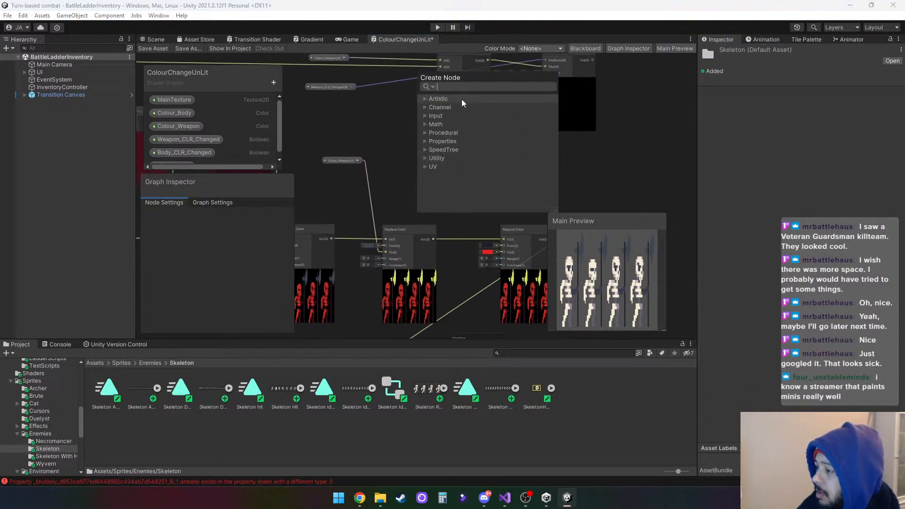
pyautogui.write('bra')
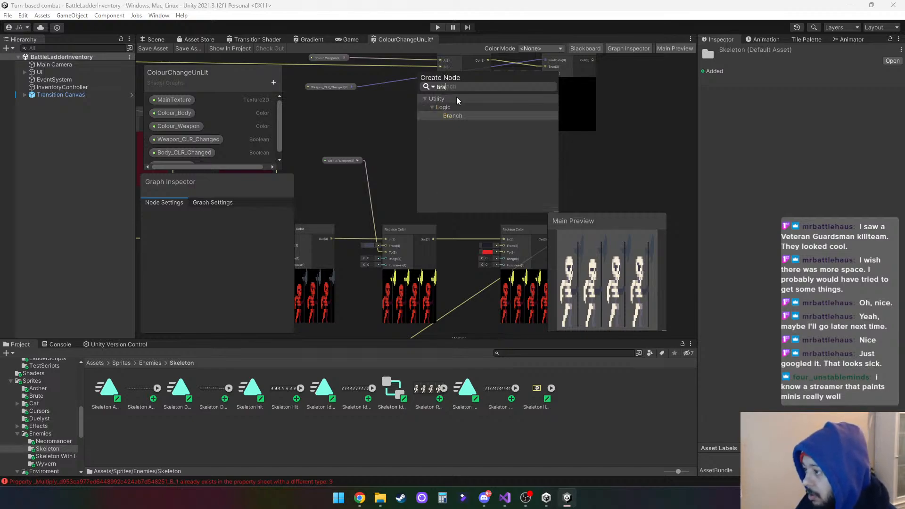
pyautogui.click(462, 116)
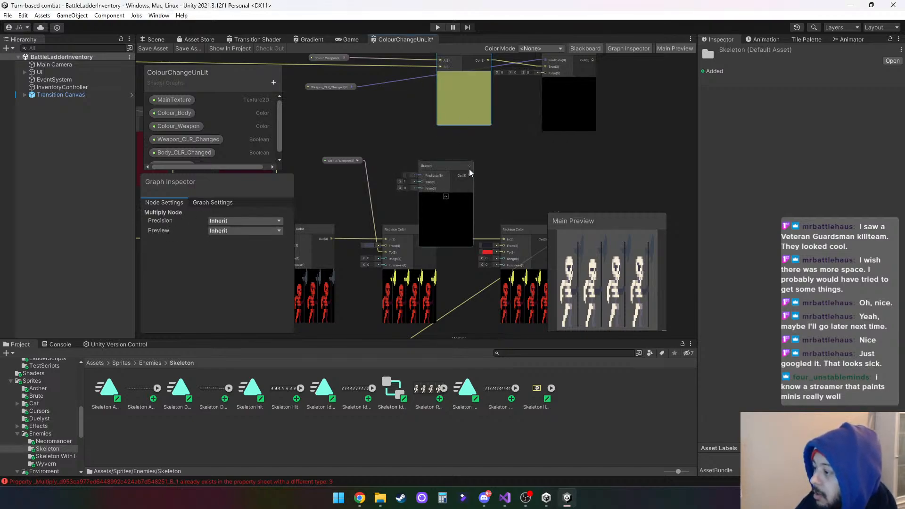
pyautogui.moveTo(437, 169); pyautogui.dragTo(443, 140)
# Route Colour_Weapon through the new Branch's True input to the second-to-last Replace Color's To input, with Weapon_CLR_Changed as Predicate.
pyautogui.moveTo(351, 87); pyautogui.dragTo(427, 155)
pyautogui.moveTo(522, 157); pyautogui.dragTo(516, 149, button='middle')
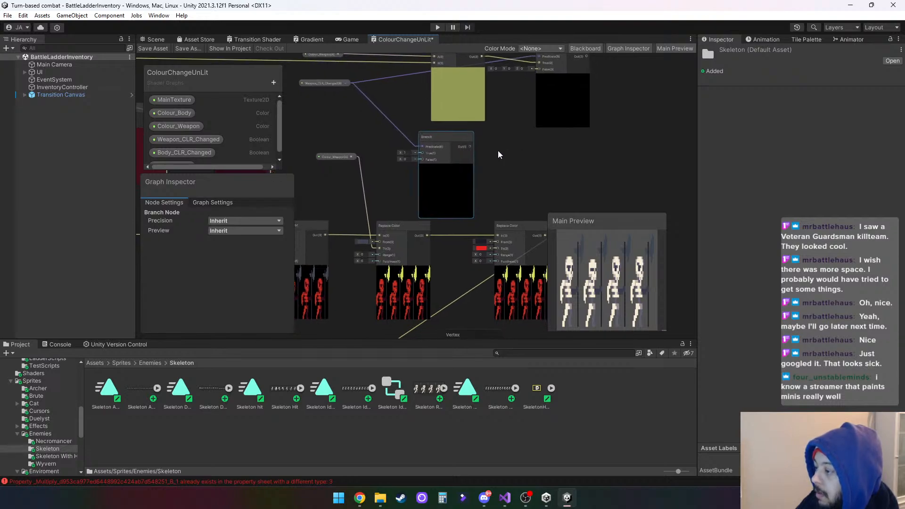
pyautogui.click(364, 194)
pyautogui.rightClick(364, 193)
pyautogui.click(390, 199)
pyautogui.moveTo(352, 156); pyautogui.dragTo(378, 248)
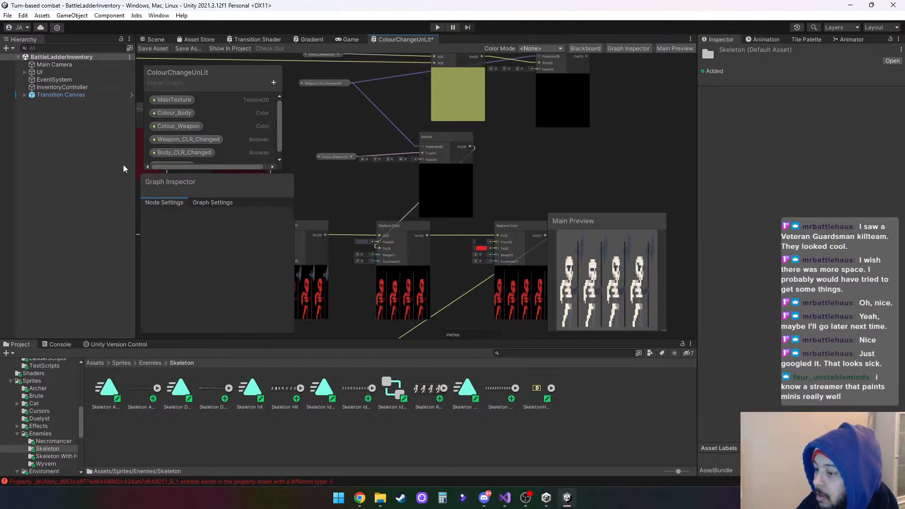
# Turn on the Weapon_CLR_Changed default and connect the upper weapon Branch's output to the last Replace Color node's To input.
pyautogui.click(194, 140)
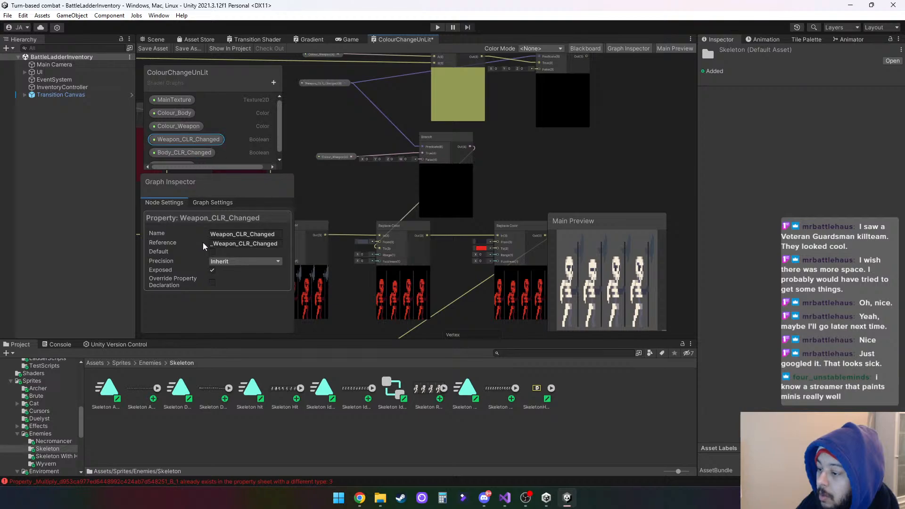
pyautogui.click(212, 252)
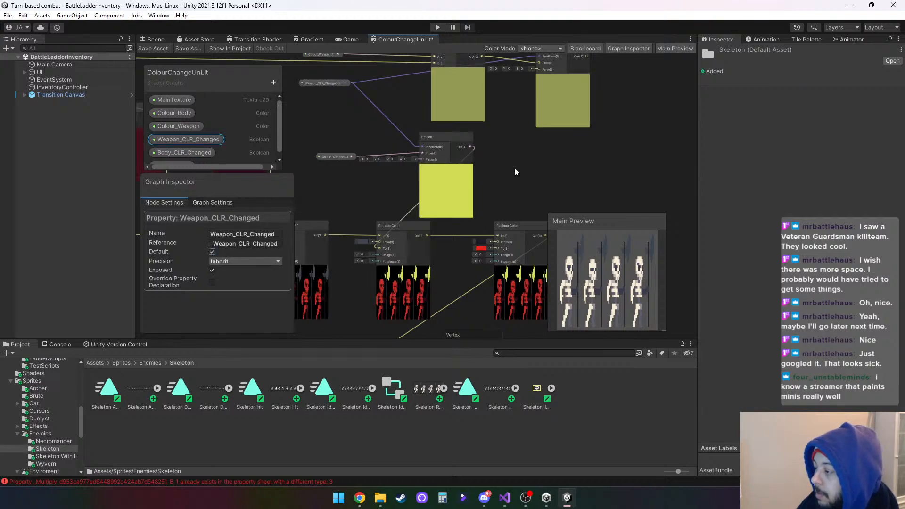
pyautogui.moveTo(479, 149); pyautogui.dragTo(444, 142, button='middle')
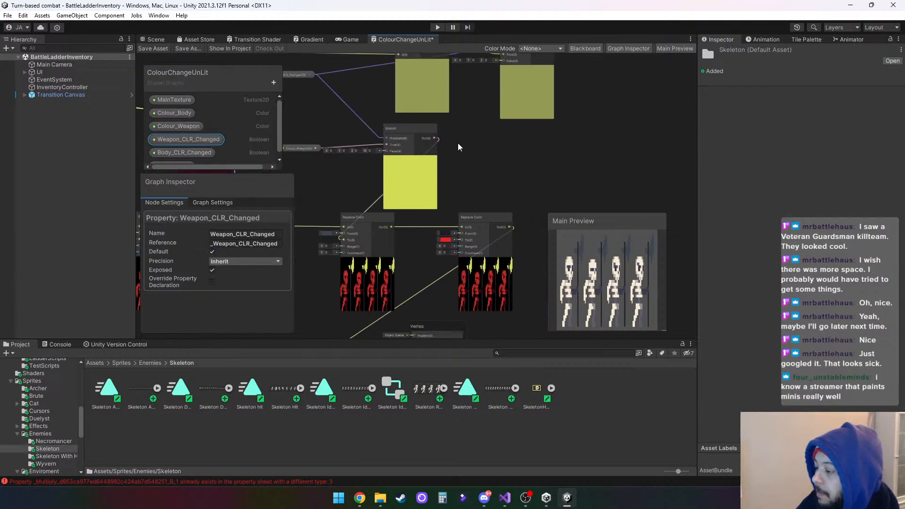
pyautogui.scroll(-2, 457, 144)
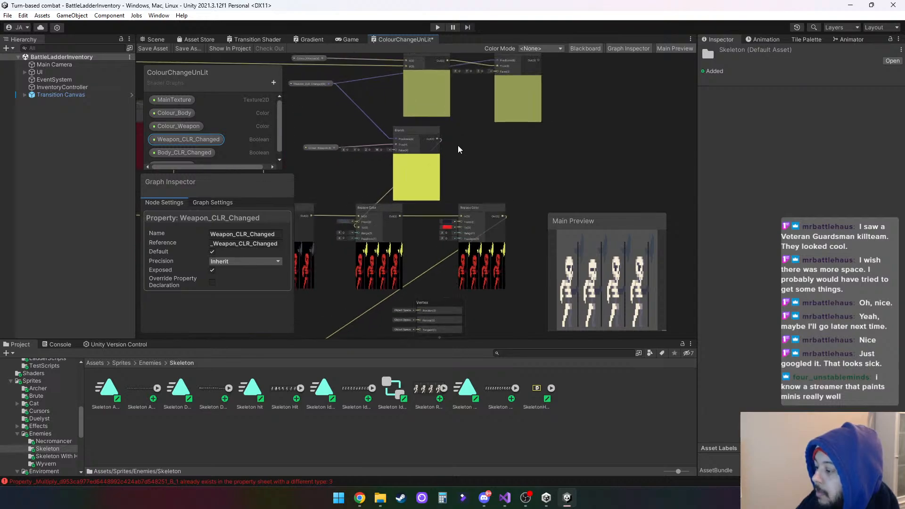
pyautogui.moveTo(457, 145); pyautogui.dragTo(459, 166, button='middle')
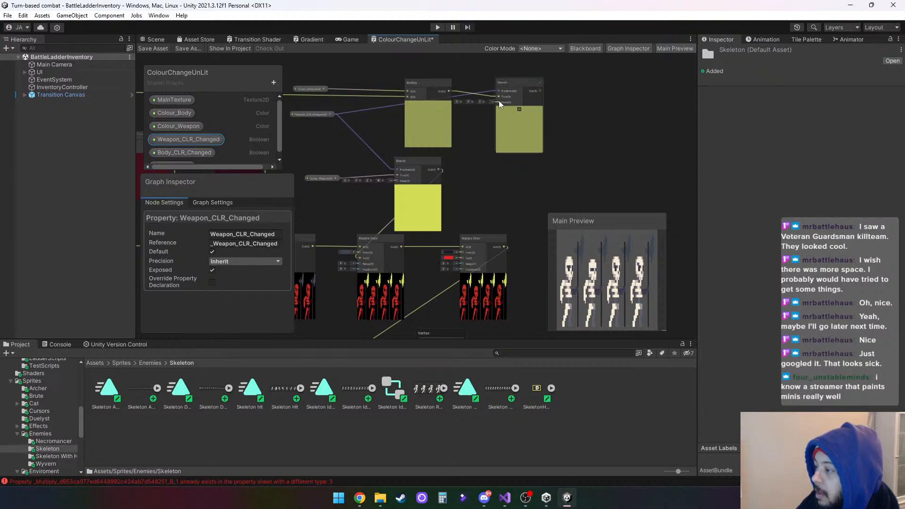
pyautogui.moveTo(540, 90); pyautogui.dragTo(460, 260)
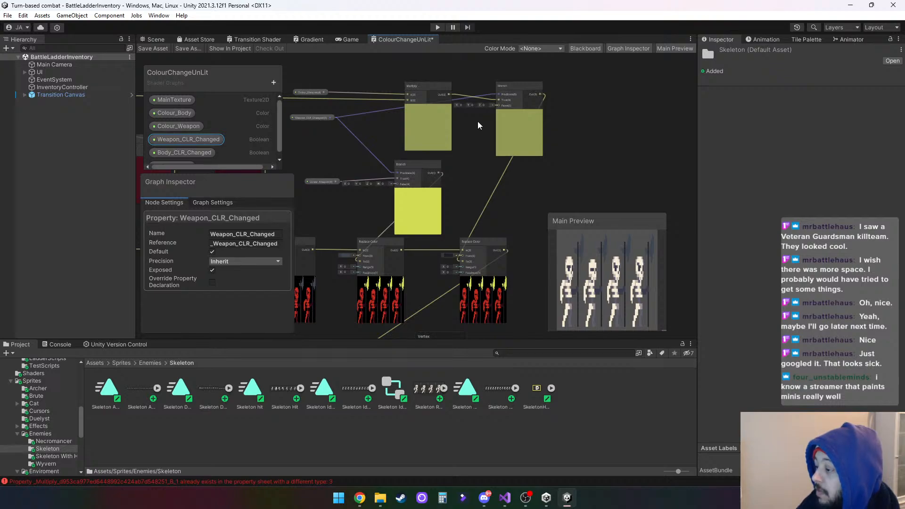
# Toggle the Weapon_CLR_Changed default off and back on to compare the weapon Branch previews.
pyautogui.scroll(-3, 469, 166)
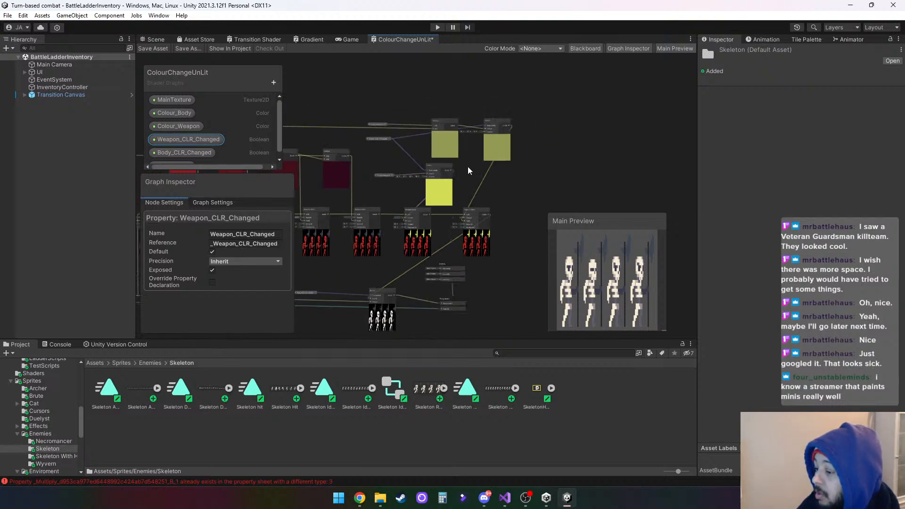
pyautogui.scroll(2, 468, 168)
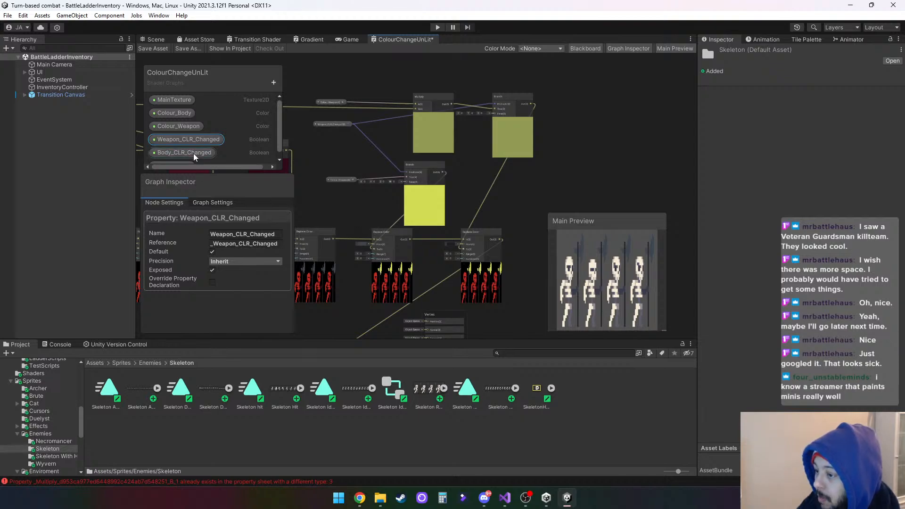
pyautogui.click(212, 251)
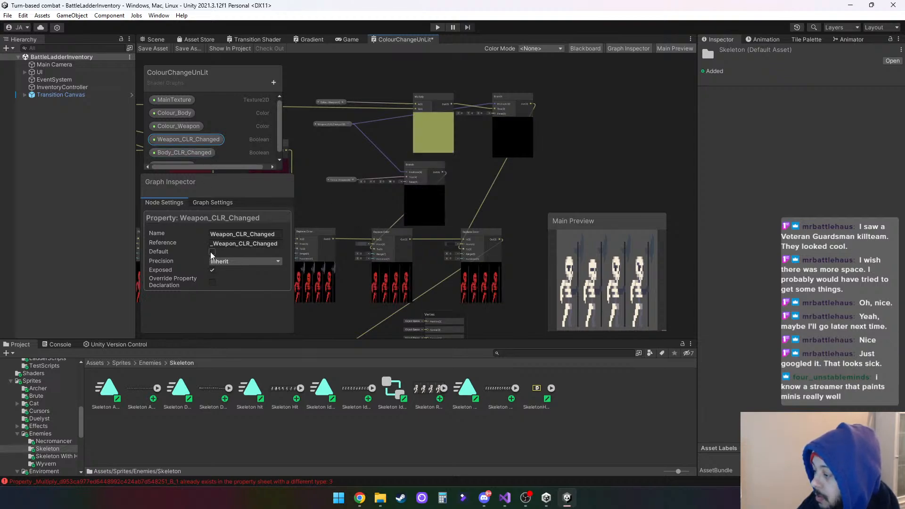
pyautogui.click(212, 252)
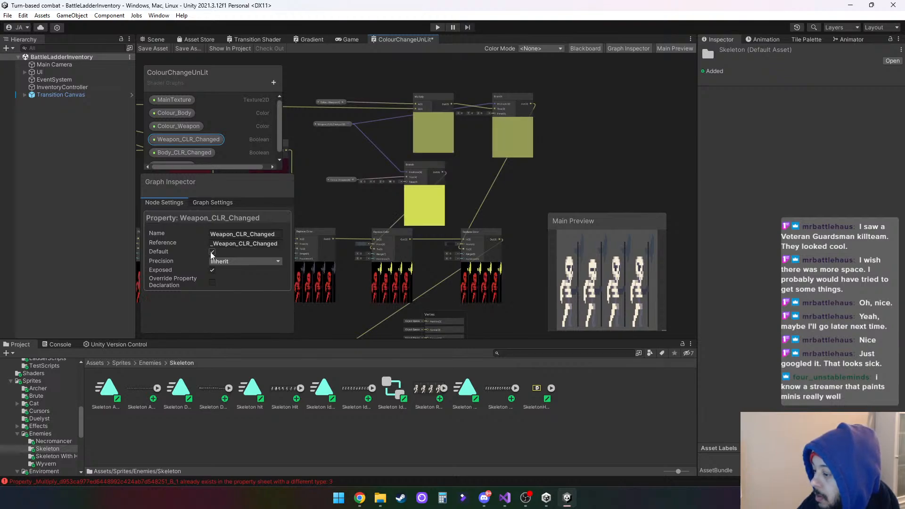
# Turn on the Body_CLR_Changed default after comparing both states in the main preview, and select the Weapon_CLR_Changed property.
pyautogui.click(194, 153)
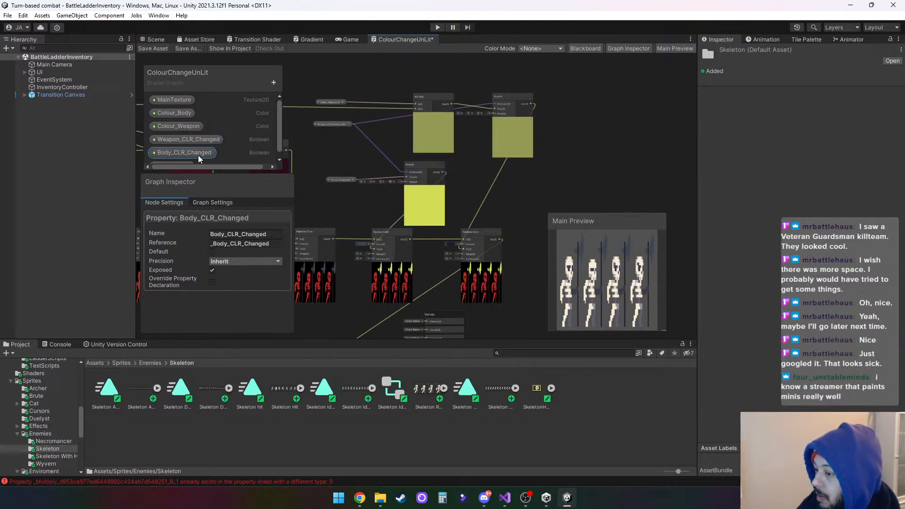
pyautogui.click(212, 252)
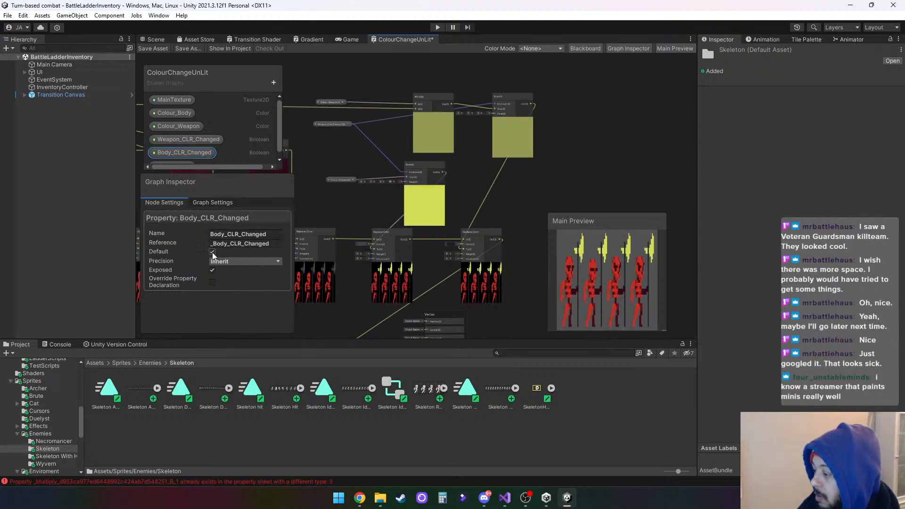
pyautogui.click(212, 252)
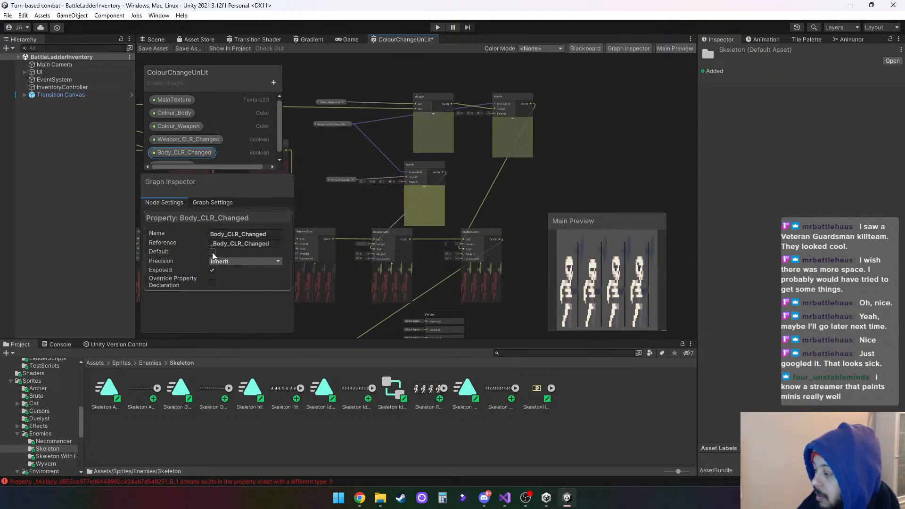
pyautogui.click(212, 253)
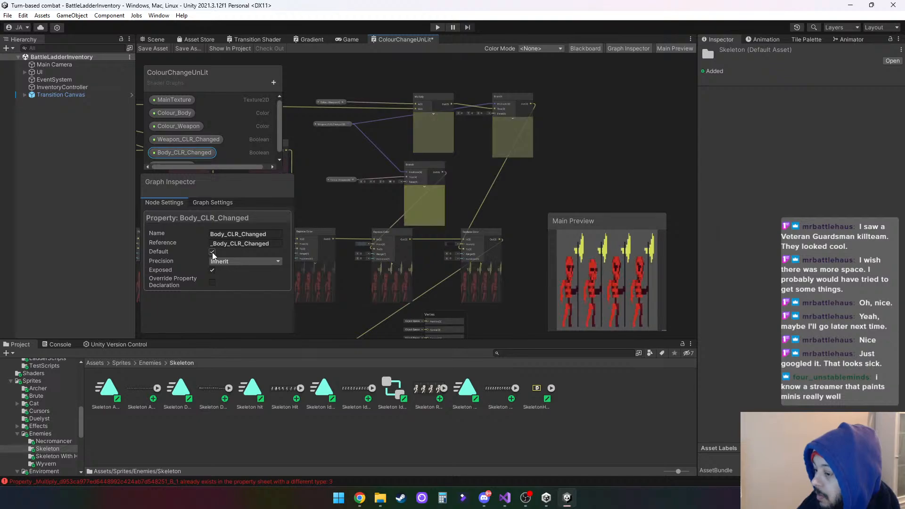
pyautogui.click(205, 141)
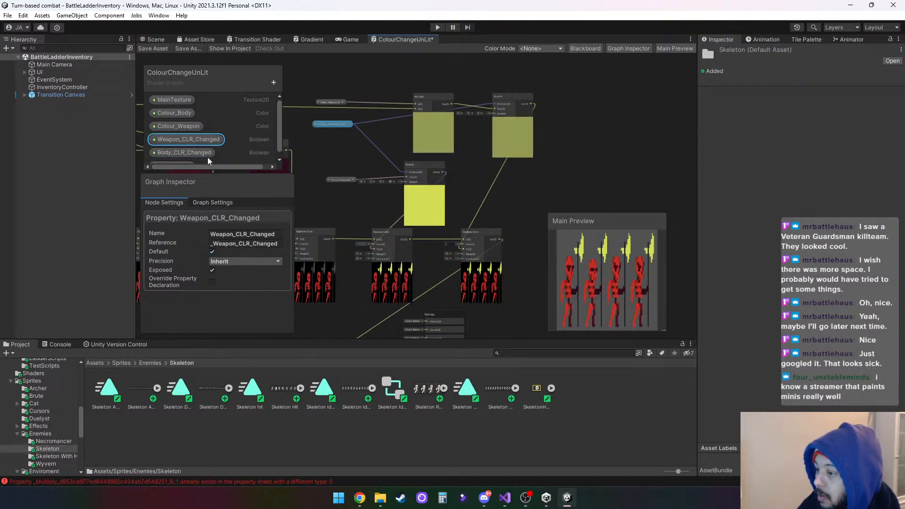
# Check the main preview with Weapon_CLR_Changed off and on, and connect the masked sprite node's output to both weapon Branch nodes' False inputs.
pyautogui.click(210, 253)
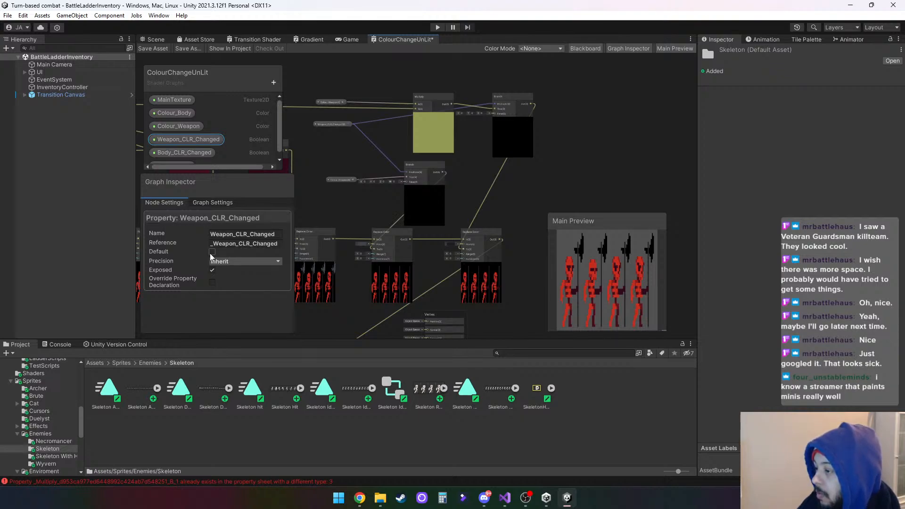
pyautogui.click(211, 253)
pyautogui.moveTo(321, 212); pyautogui.dragTo(483, 151, button='middle')
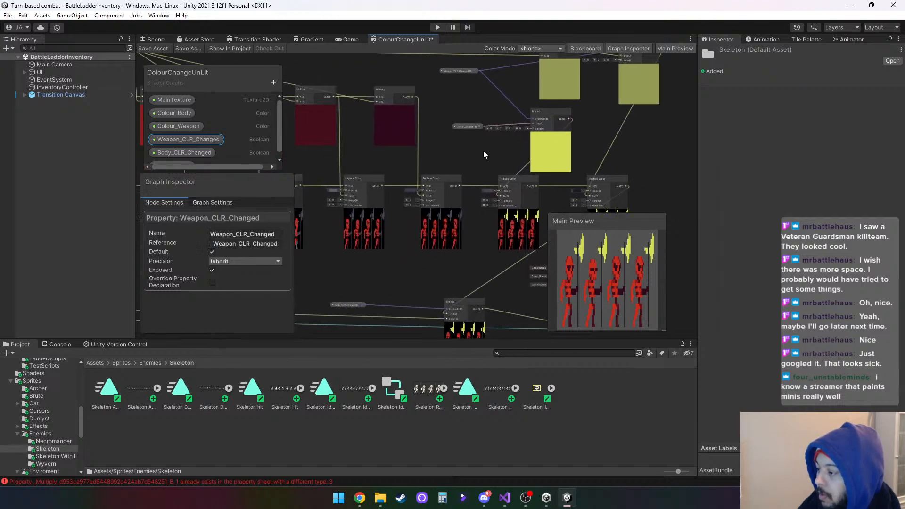
pyautogui.scroll(-3, 453, 194)
pyautogui.moveTo(346, 241); pyautogui.dragTo(422, 225, button='middle')
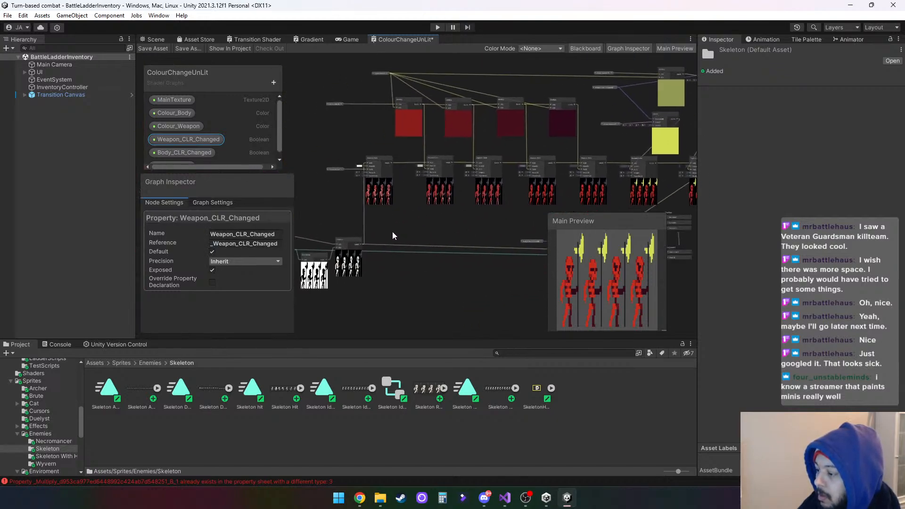
pyautogui.moveTo(499, 209); pyautogui.dragTo(475, 200, button='middle')
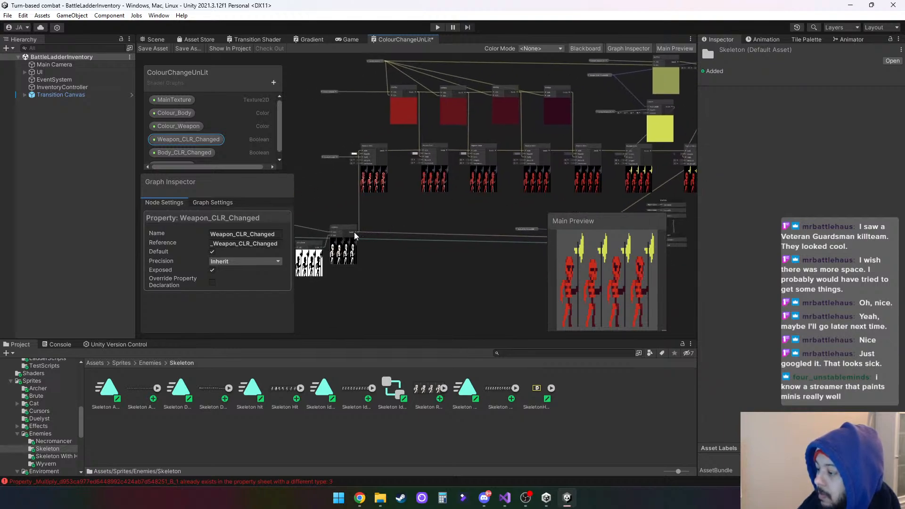
pyautogui.moveTo(355, 232); pyautogui.dragTo(643, 119)
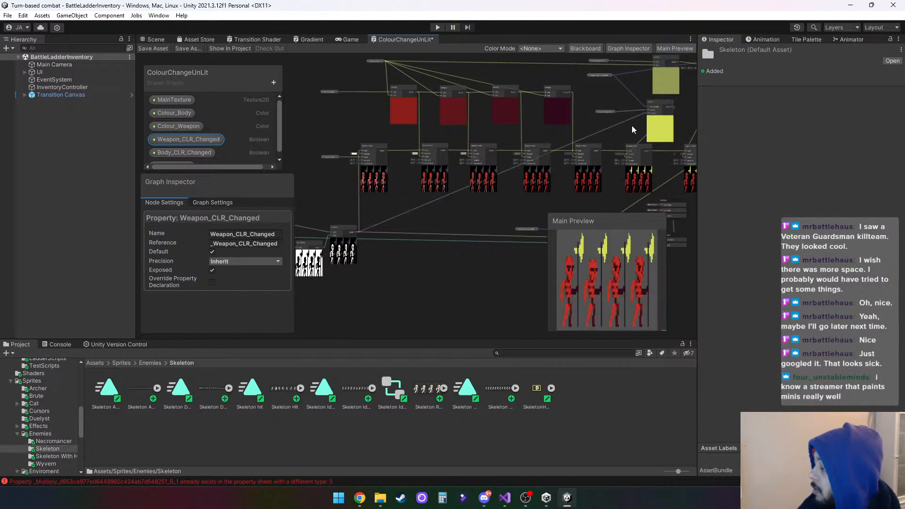
pyautogui.scroll(-3, 617, 127)
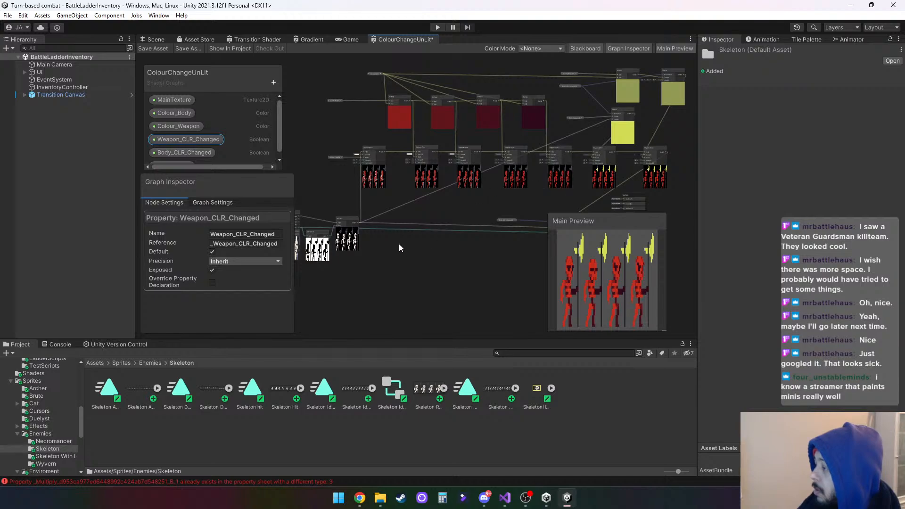
pyautogui.moveTo(360, 223); pyautogui.dragTo(627, 117)
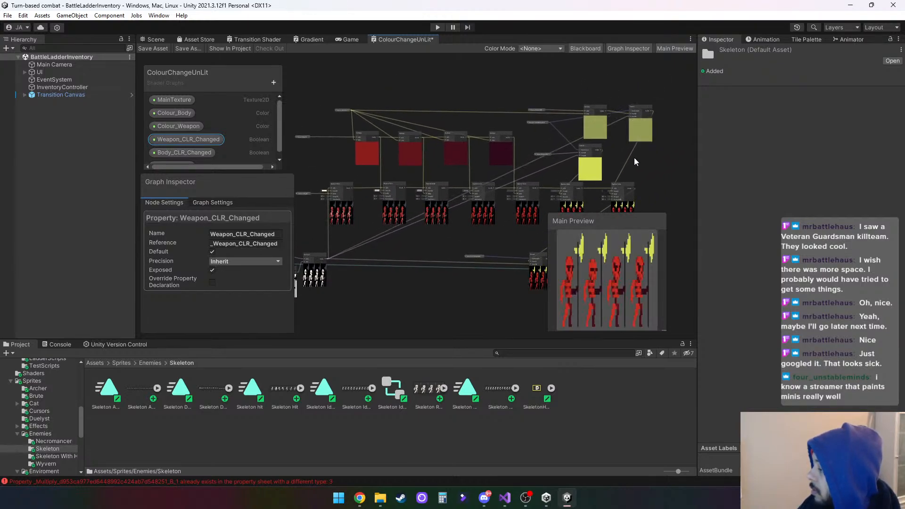
# Compare the main preview with the Weapon_CLR_Changed default off and on, and inspect the Console's error entry.
pyautogui.click(212, 252)
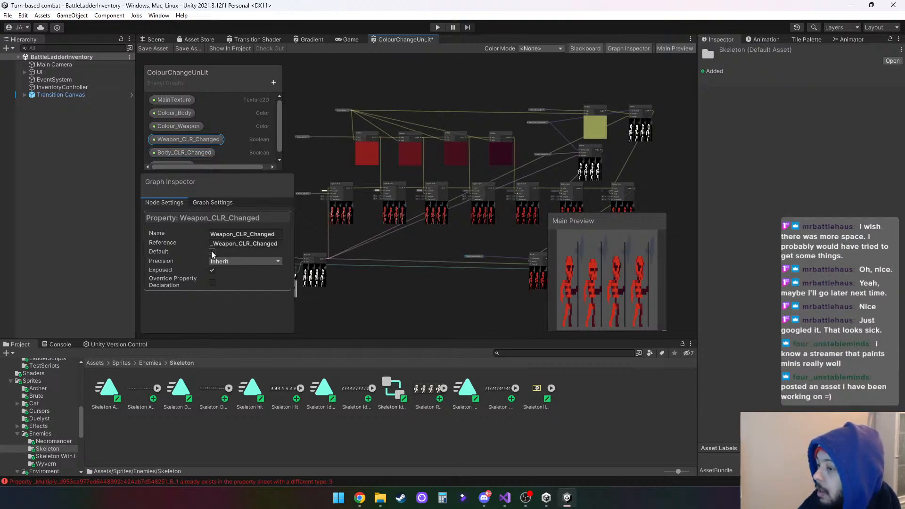
pyautogui.click(212, 252)
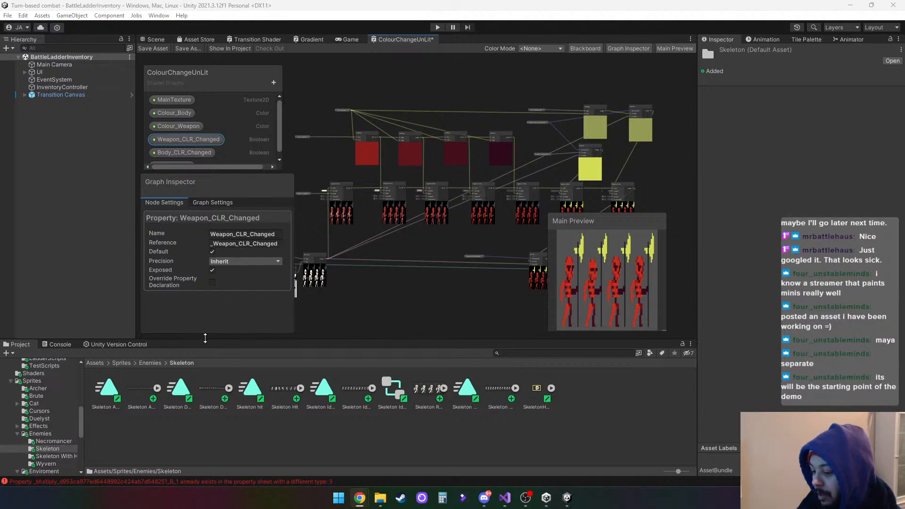
pyautogui.click(57, 345)
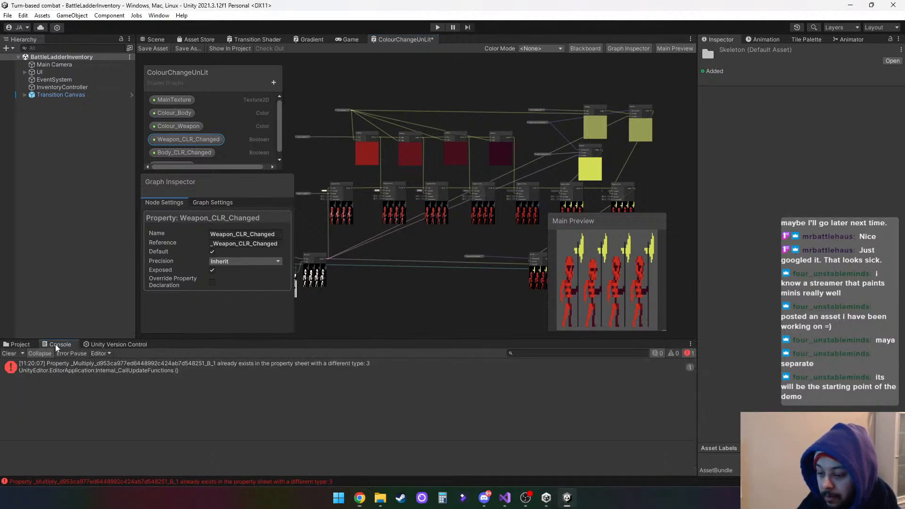
pyautogui.click(18, 344)
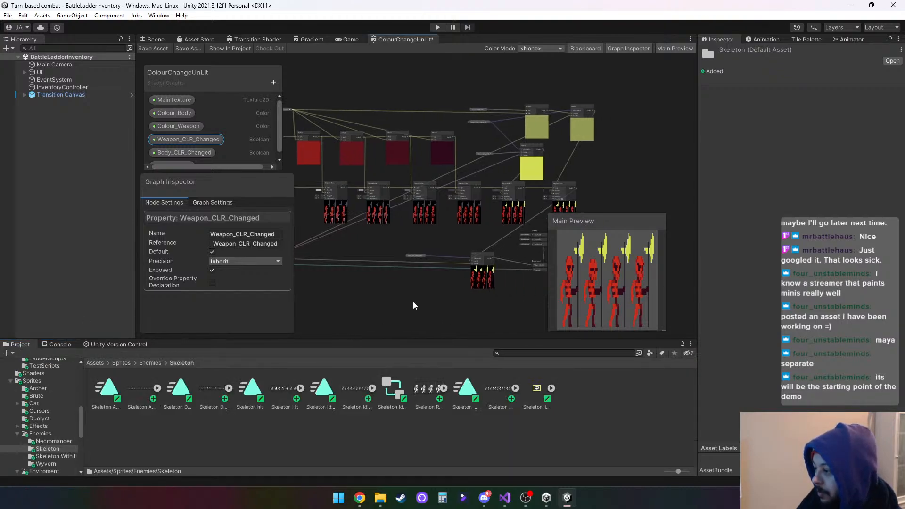
# Save the shader graph over the existing ColourChangeUnLit.shadergraph in the Shaders folder, confirming the replacement.
pyautogui.scroll(-3, 412, 301)
pyautogui.moveTo(396, 302); pyautogui.dragTo(409, 289, button='middle')
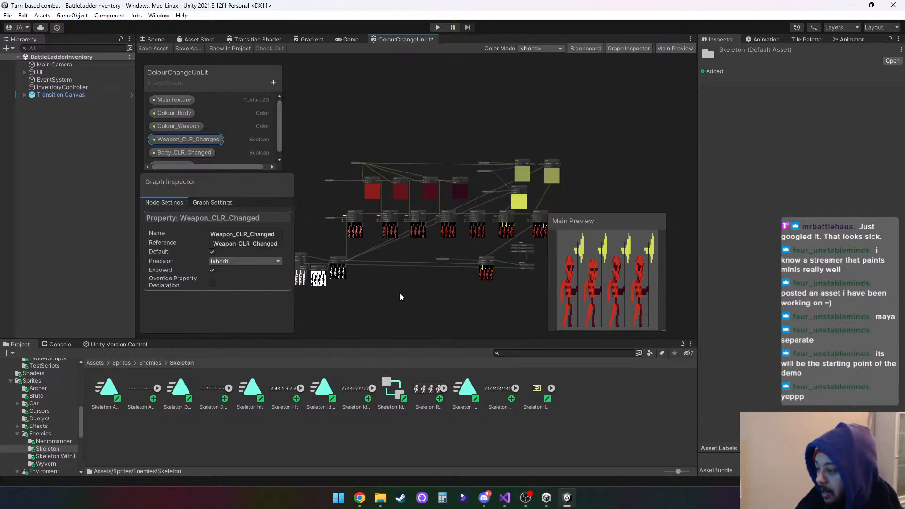
pyautogui.moveTo(388, 298); pyautogui.dragTo(411, 267, button='middle')
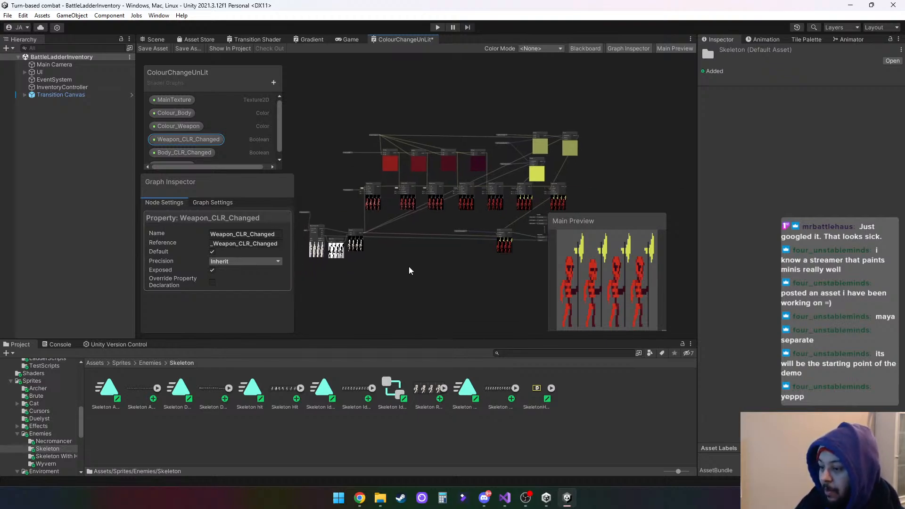
pyautogui.scroll(2, 410, 270)
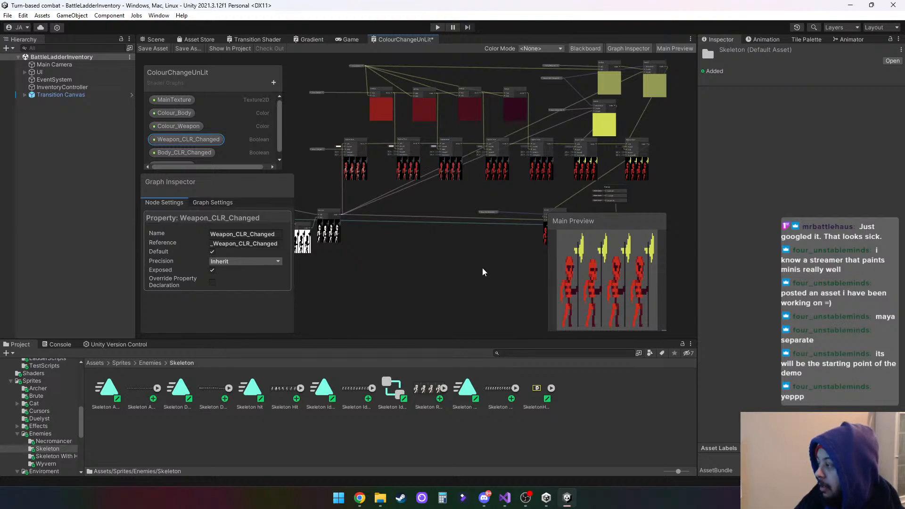
pyautogui.moveTo(482, 272); pyautogui.dragTo(448, 290, button='middle')
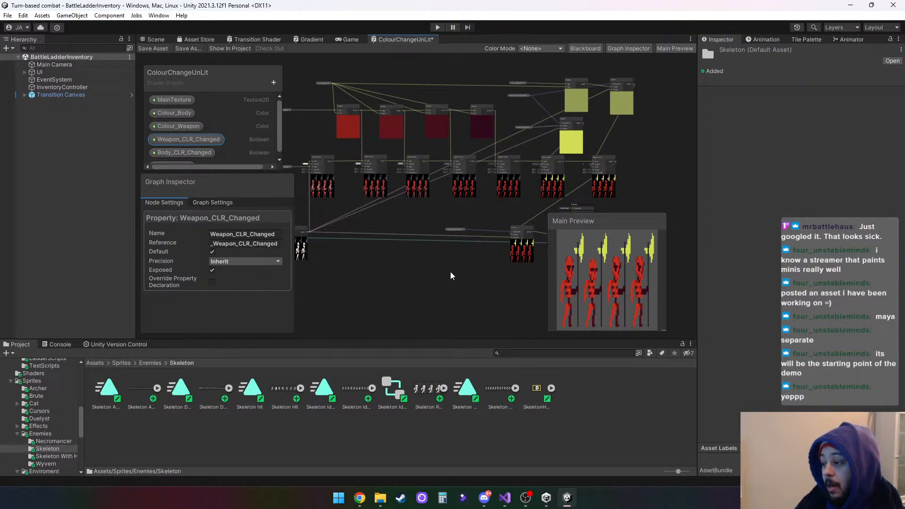
pyautogui.scroll(-1, 451, 273)
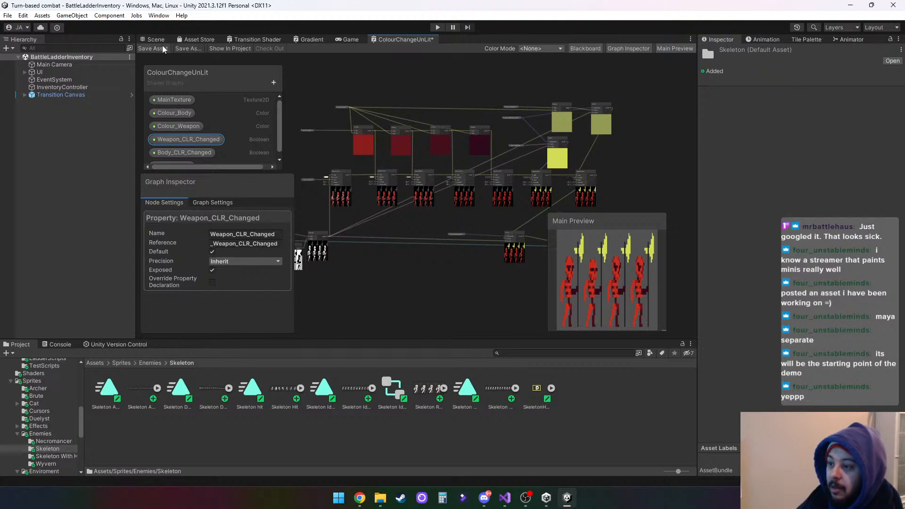
pyautogui.click(182, 48)
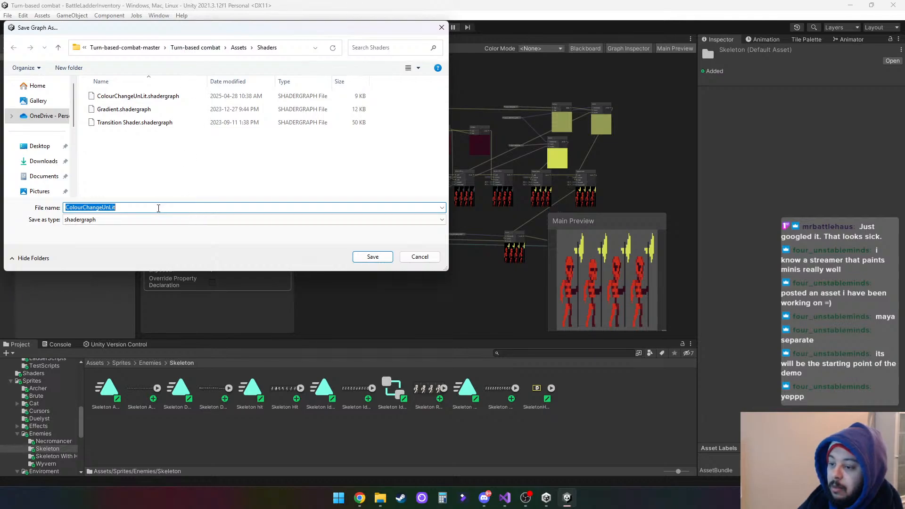
pyautogui.click(377, 257)
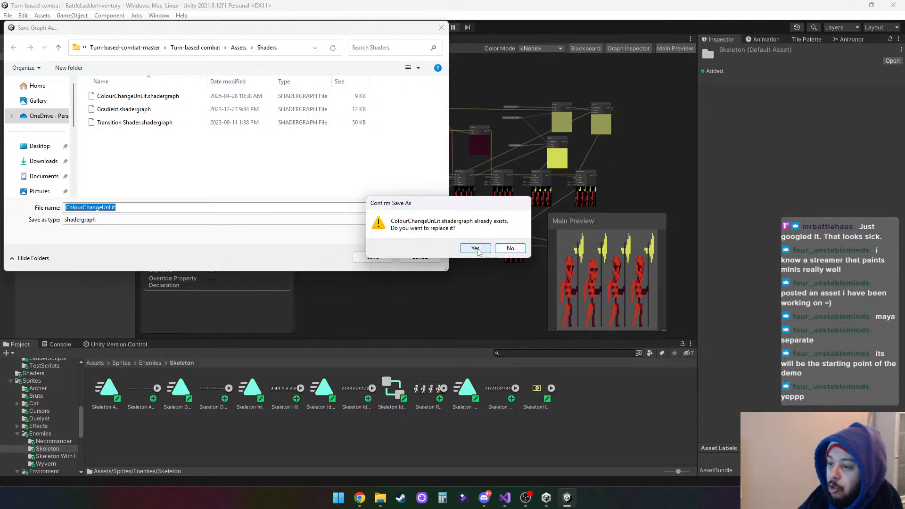
pyautogui.click(476, 248)
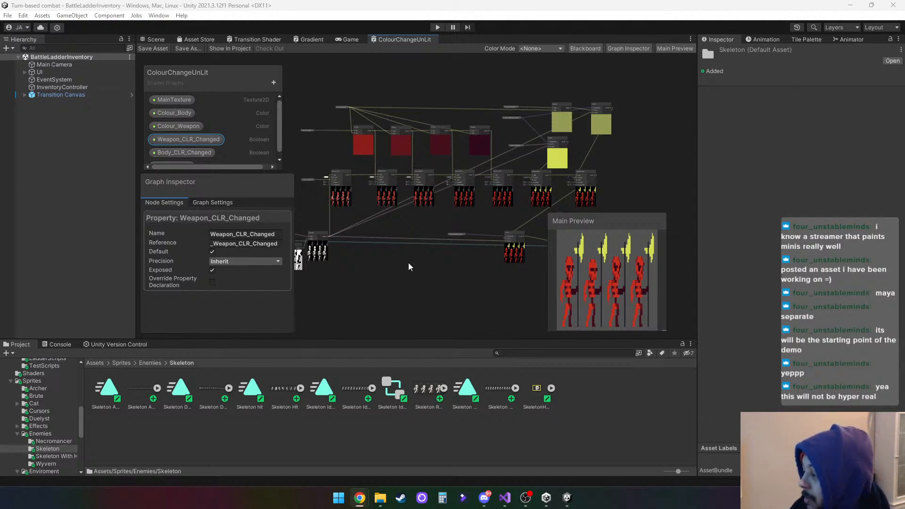
# Set the Colour_Body property's default to the yellow F6CD61.
pyautogui.moveTo(435, 292)
pyautogui.mouseDown(button='middle')
pyautogui.moveTo(455, 262)
pyautogui.moveTo(439, 298)
pyautogui.mouseUp(button='middle')
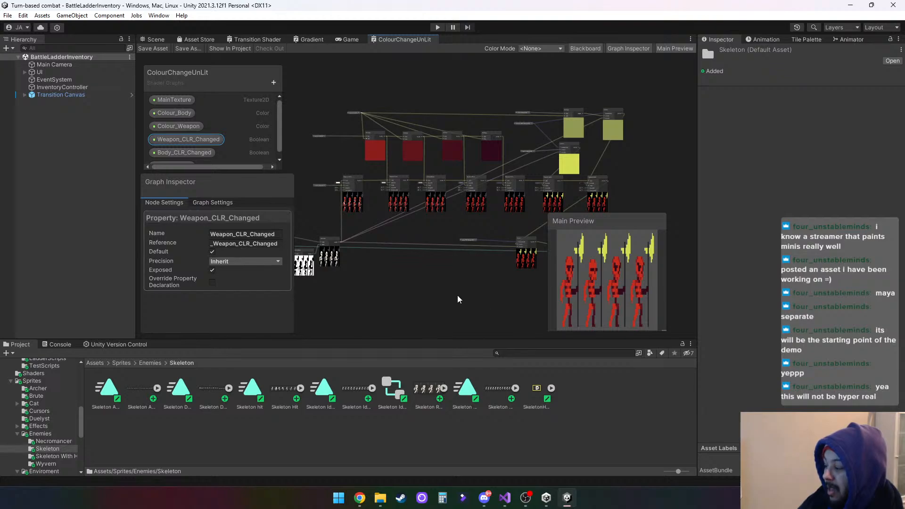
pyautogui.scroll(5, 473, 297)
pyautogui.scroll(-4, 471, 296)
pyautogui.scroll(2, 471, 296)
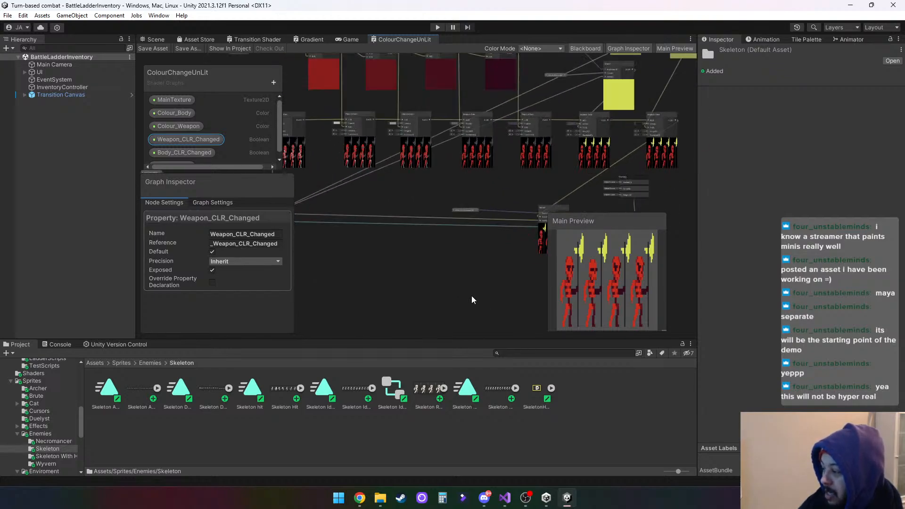
pyautogui.click(181, 154)
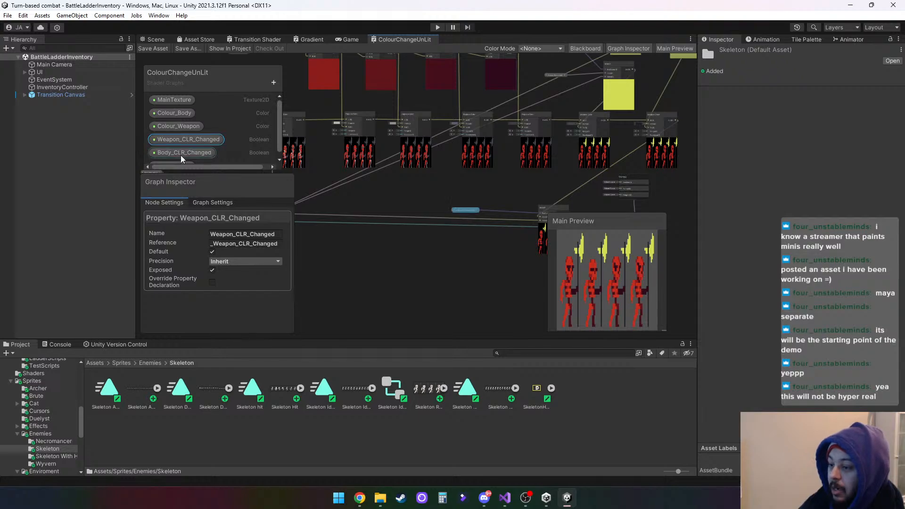
pyautogui.click(180, 117)
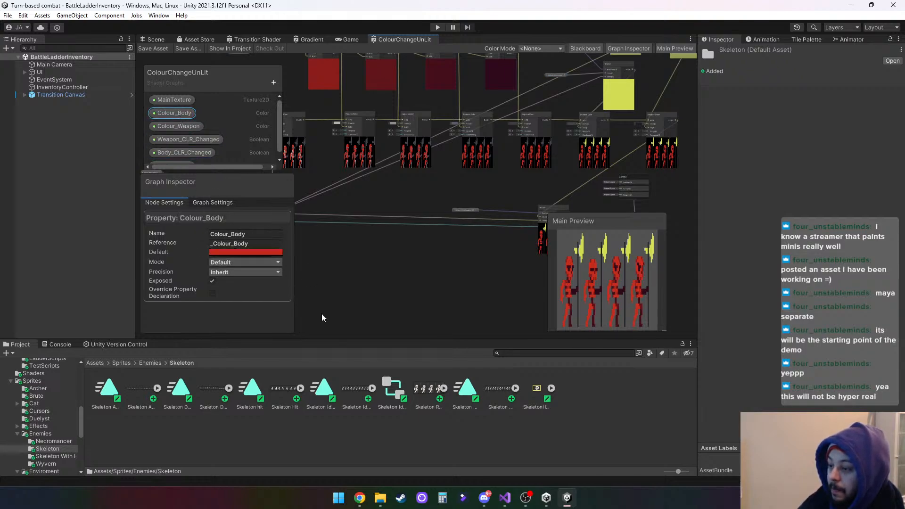
pyautogui.click(256, 253)
pyautogui.moveTo(351, 313)
pyautogui.mouseDown()
pyautogui.moveTo(343, 301)
pyautogui.moveTo(318, 307)
pyautogui.mouseUp()
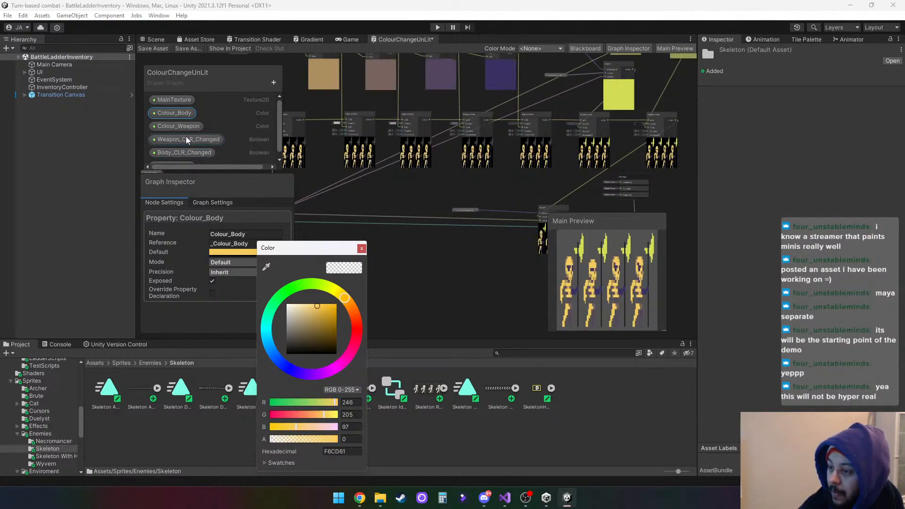
# Set the Colour_Weapon property's default to the saturated orange EC901C.
pyautogui.click(177, 126)
pyautogui.click(239, 253)
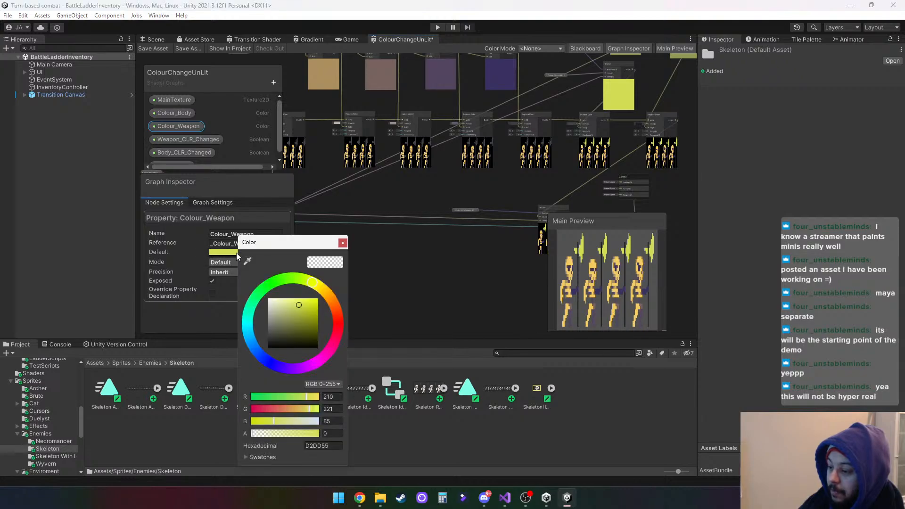
pyautogui.moveTo(324, 290); pyautogui.dragTo(331, 298)
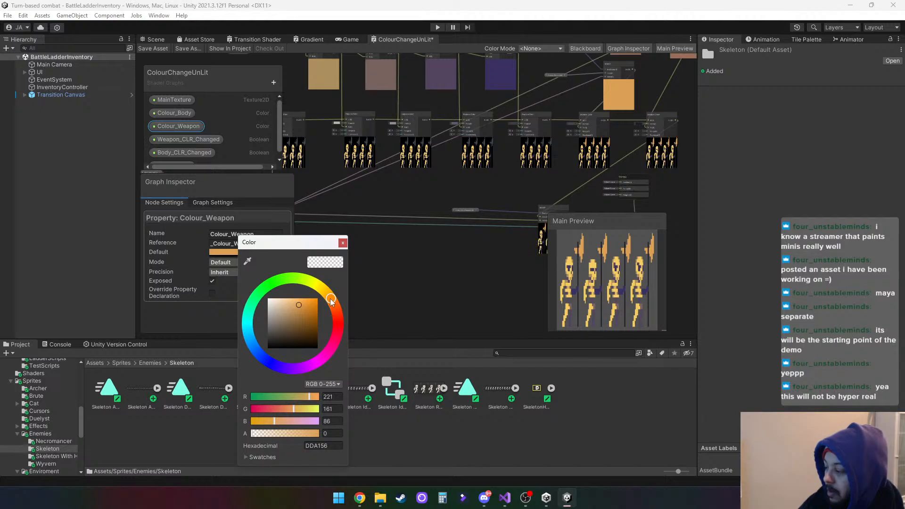
pyautogui.moveTo(300, 303); pyautogui.dragTo(308, 304)
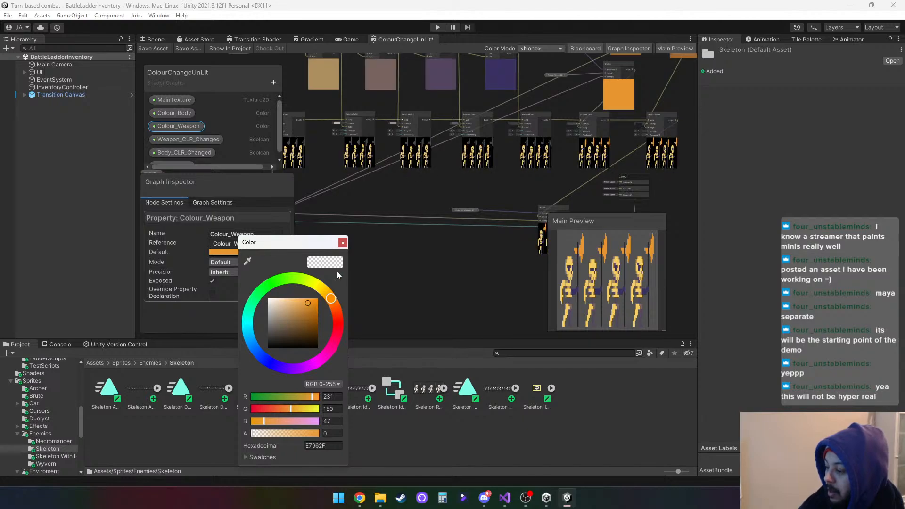
pyautogui.moveTo(307, 339); pyautogui.dragTo(312, 302)
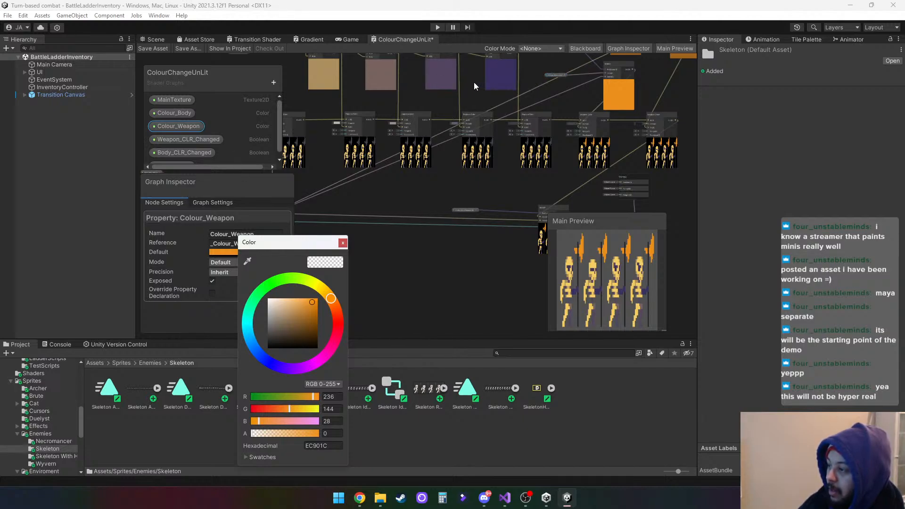
pyautogui.click(342, 242)
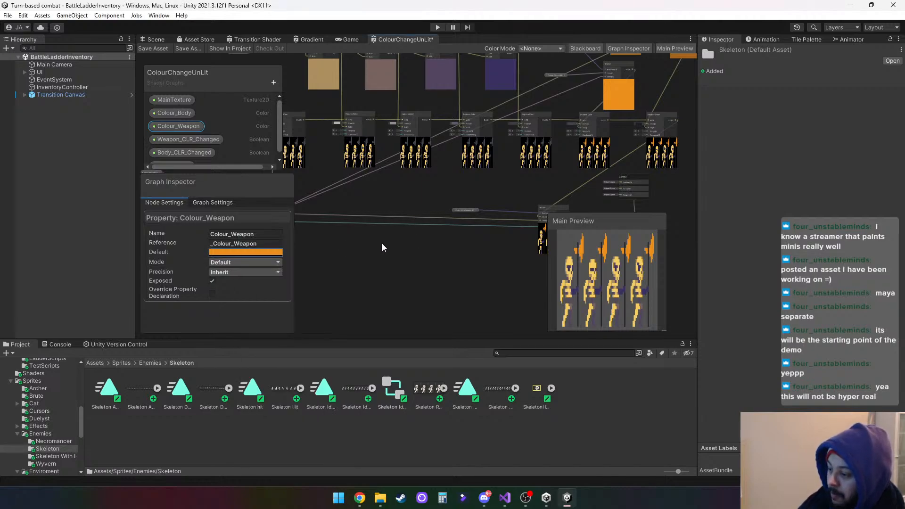
# Try cyan 60F5DC, purple D060F5 and pink F56089 as the Colour_Body property's default, then set it to the red E32C13.
pyautogui.moveTo(412, 240); pyautogui.dragTo(416, 306, button='middle')
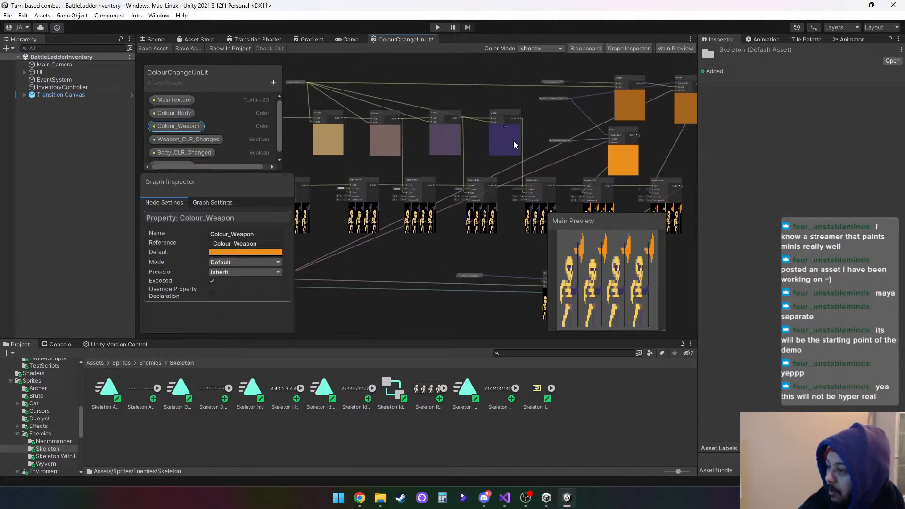
pyautogui.click(168, 112)
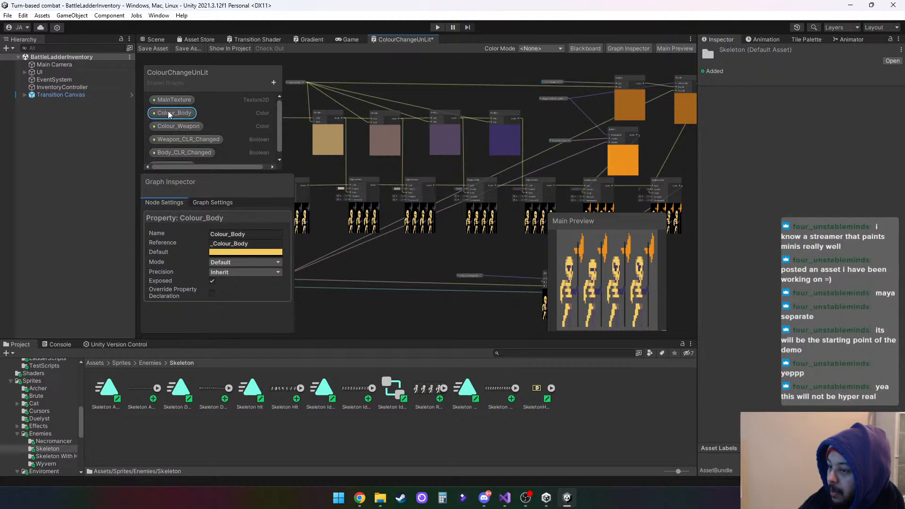
pyautogui.click(249, 252)
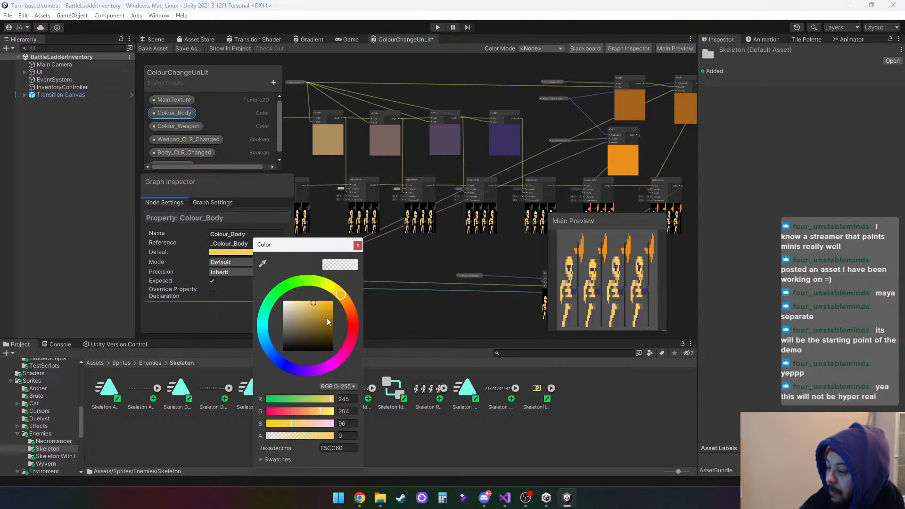
pyautogui.moveTo(337, 299); pyautogui.dragTo(265, 325)
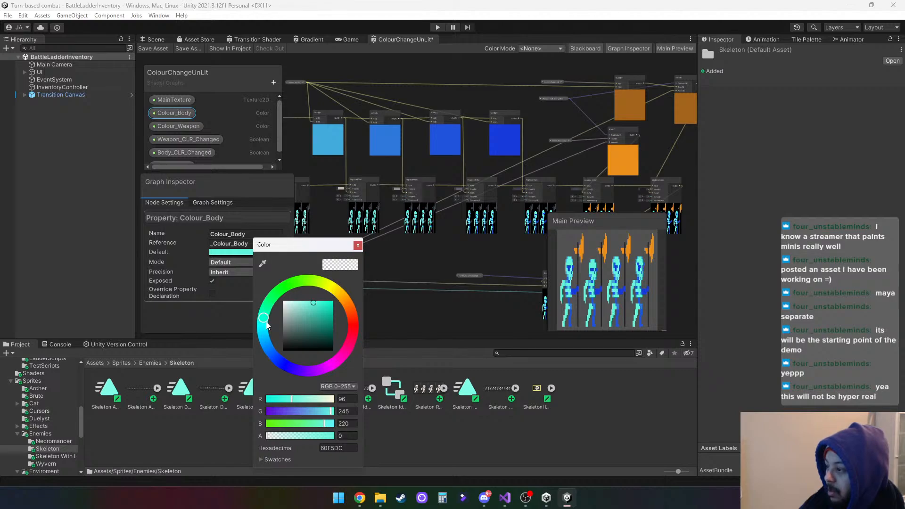
pyautogui.moveTo(266, 325); pyautogui.dragTo(321, 374)
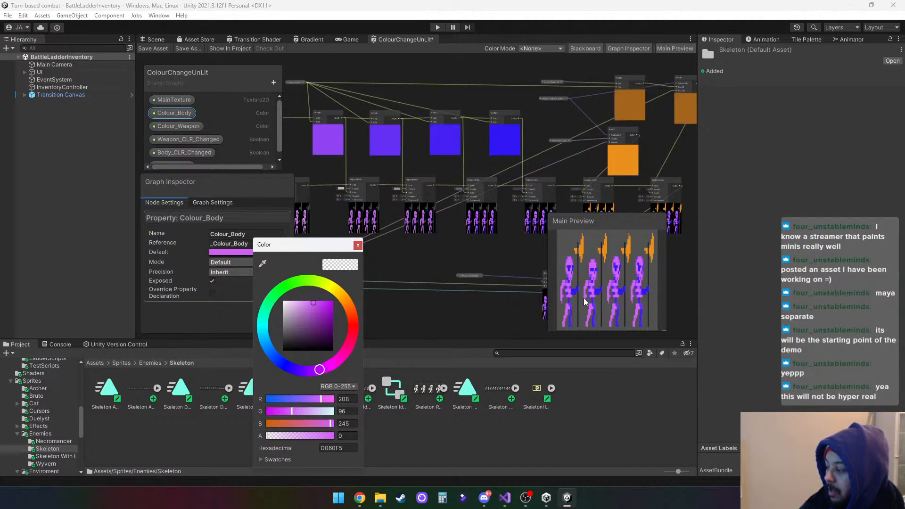
pyautogui.moveTo(325, 366); pyautogui.dragTo(353, 341)
pyautogui.click(341, 362)
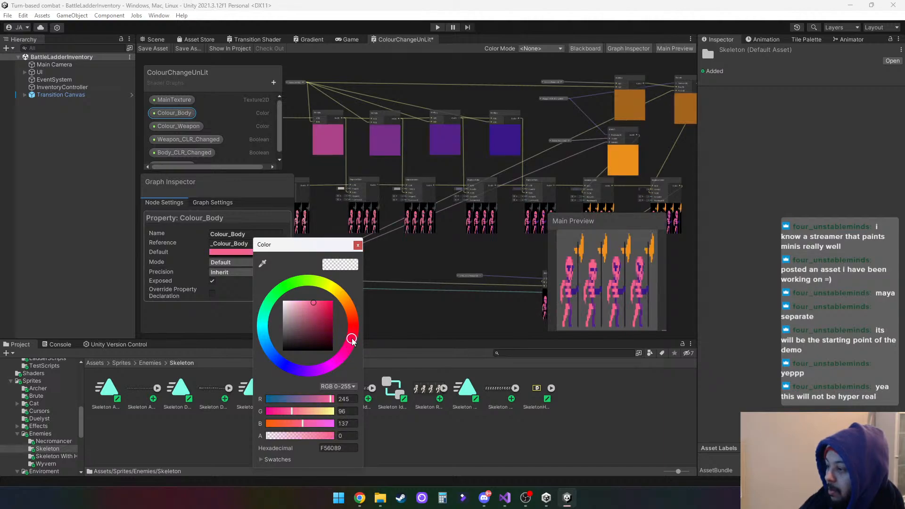
pyautogui.moveTo(351, 337); pyautogui.dragTo(329, 310)
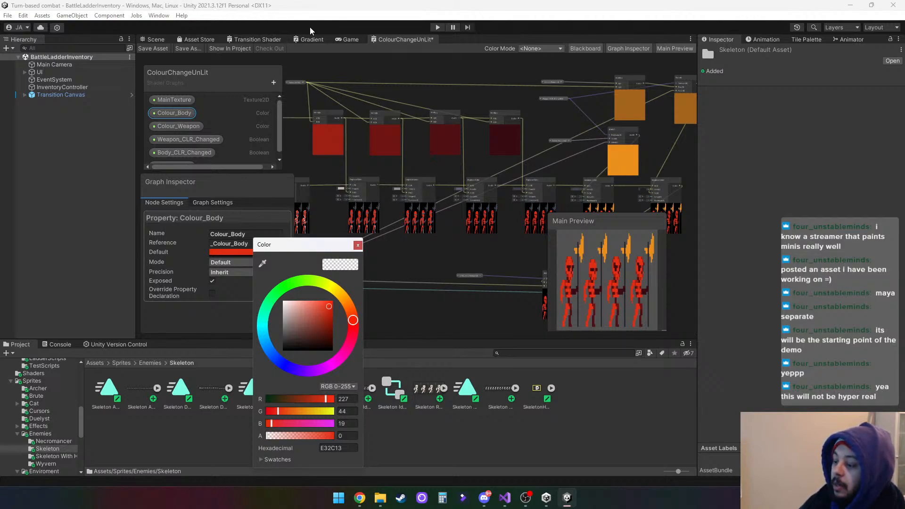
pyautogui.click(357, 245)
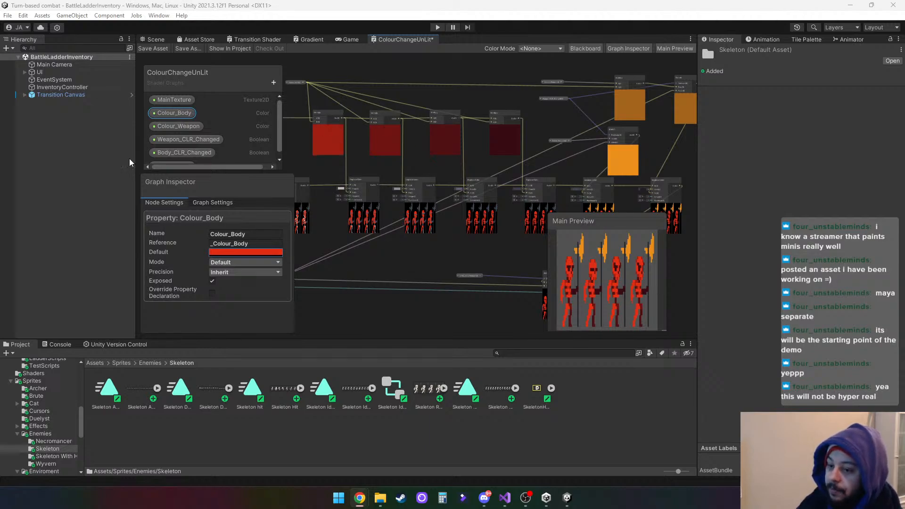
# Save the BattleLadderInventory scene and switch from the shader graph to the Scene view.
pyautogui.click(8, 15)
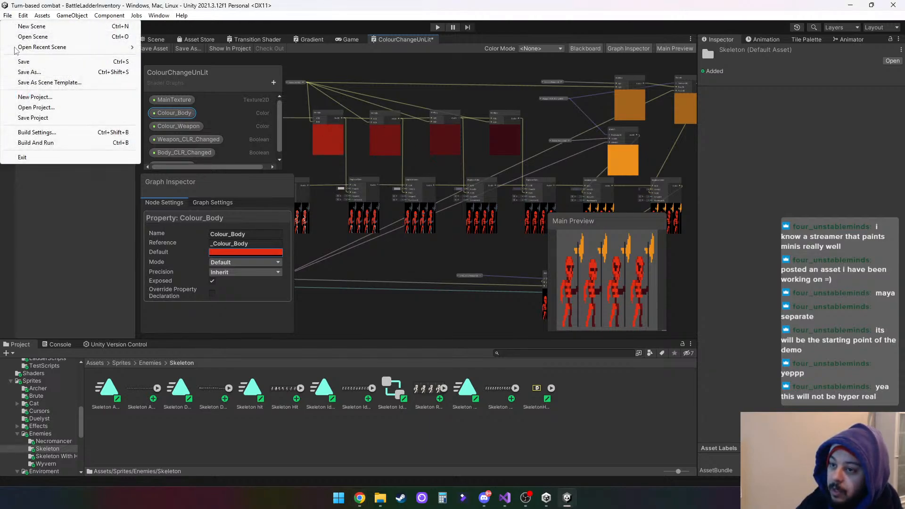
pyautogui.click(28, 63)
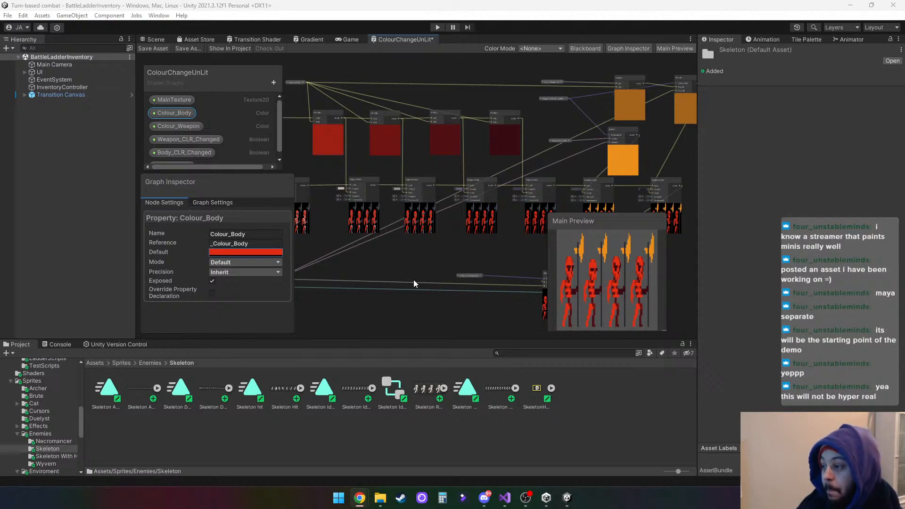
pyautogui.click(155, 39)
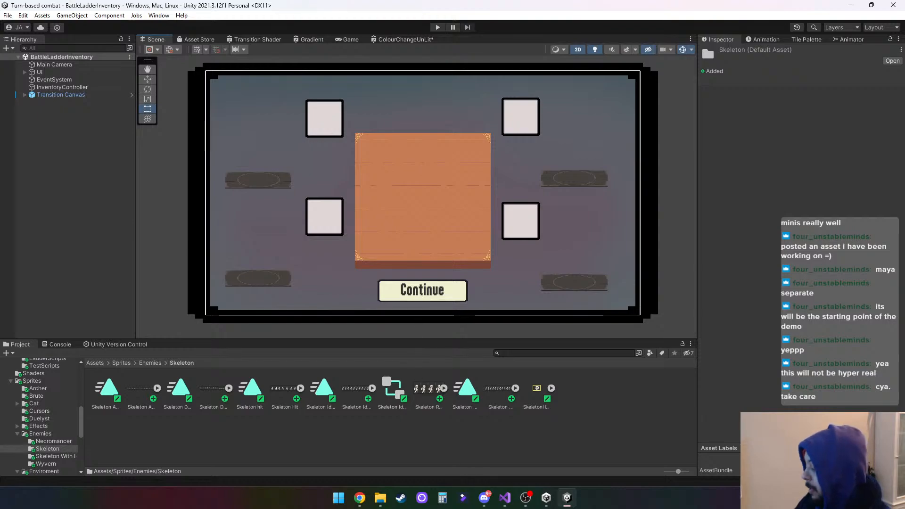
# Clear all Windows notifications, check the May 2025 calendar page, and return to the Unity editor.
pyautogui.click(877, 498)
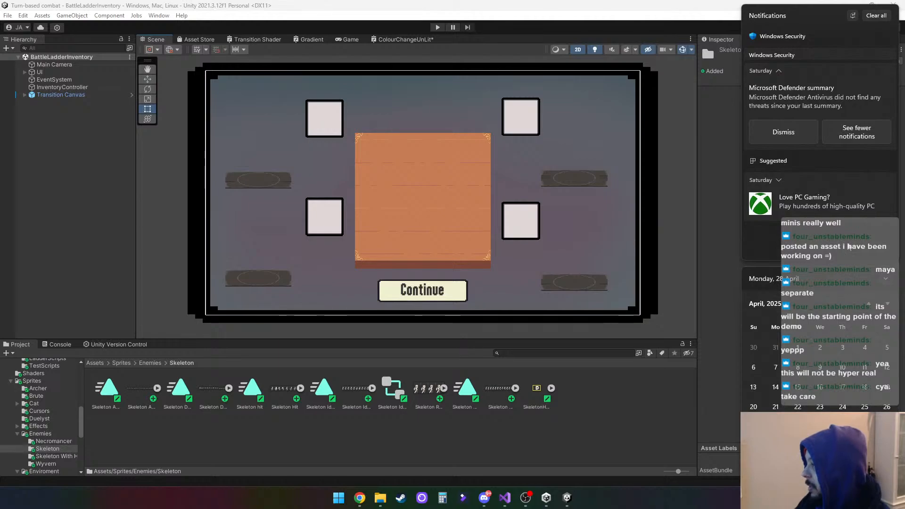
pyautogui.click(877, 16)
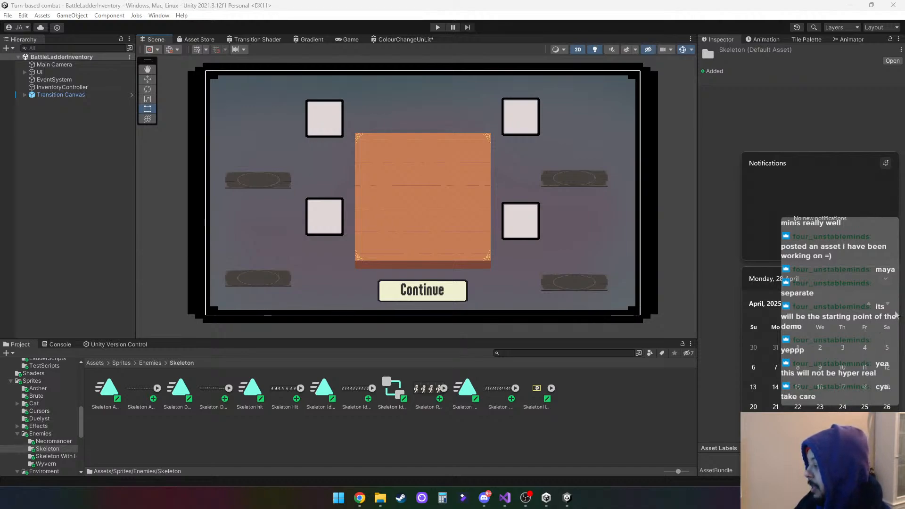
pyautogui.click(888, 306)
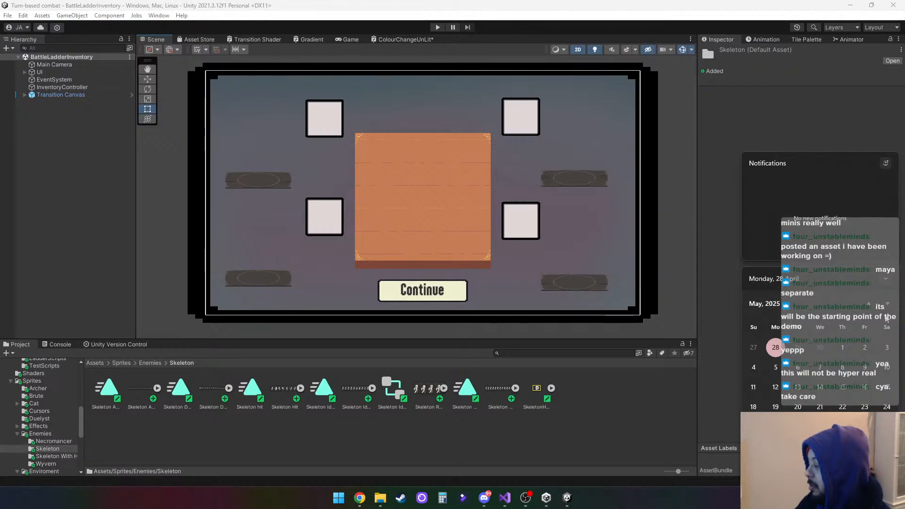
pyautogui.click(869, 304)
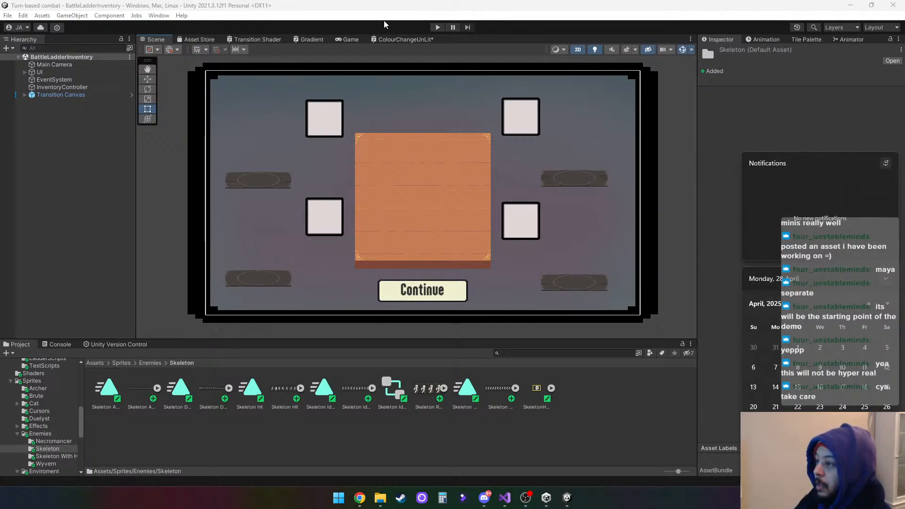
pyautogui.click(394, 8)
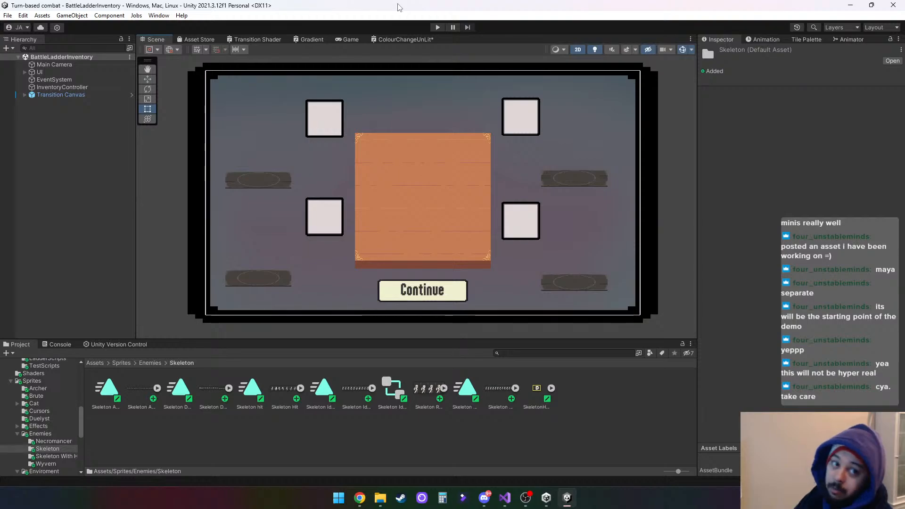